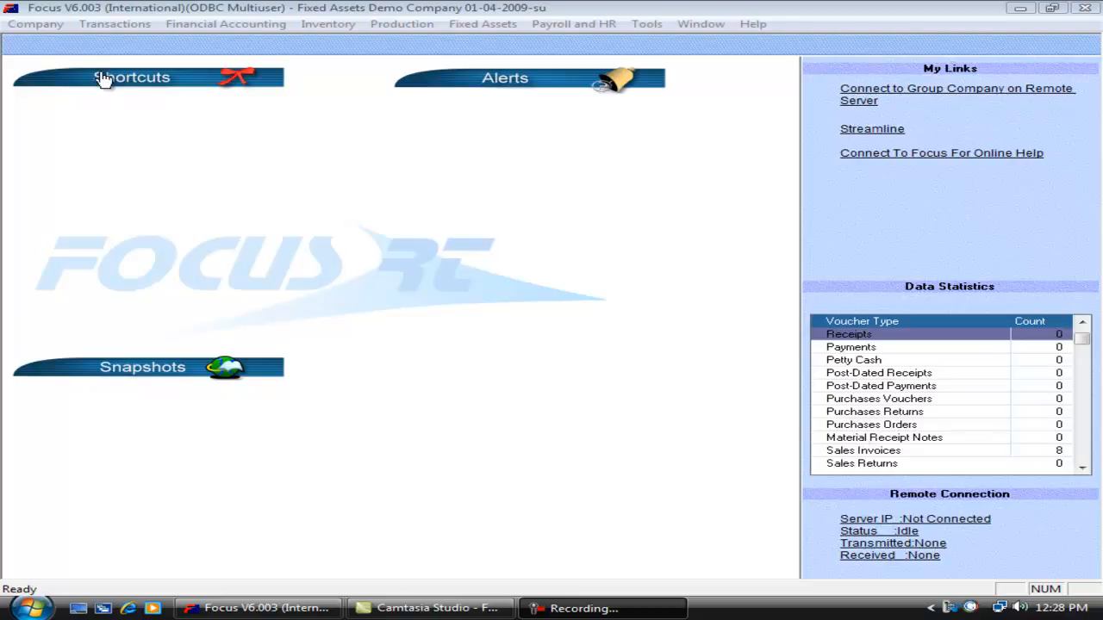
Review the tag usage and default tag settings in the company preferences, leaving them unsaved.
click(36, 24)
click(70, 241)
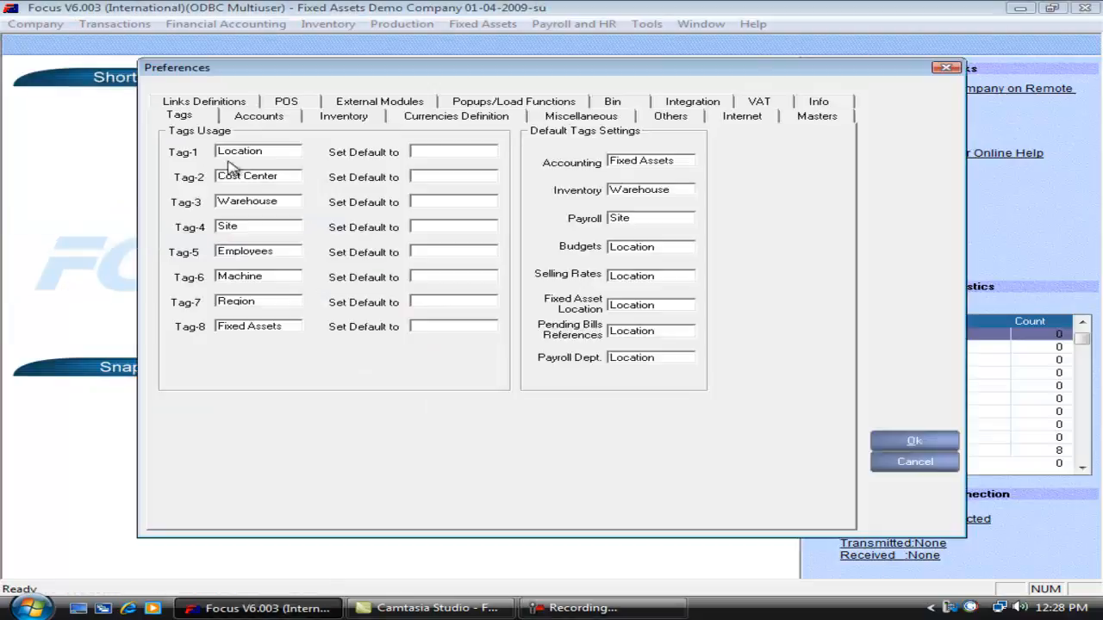
click(892, 462)
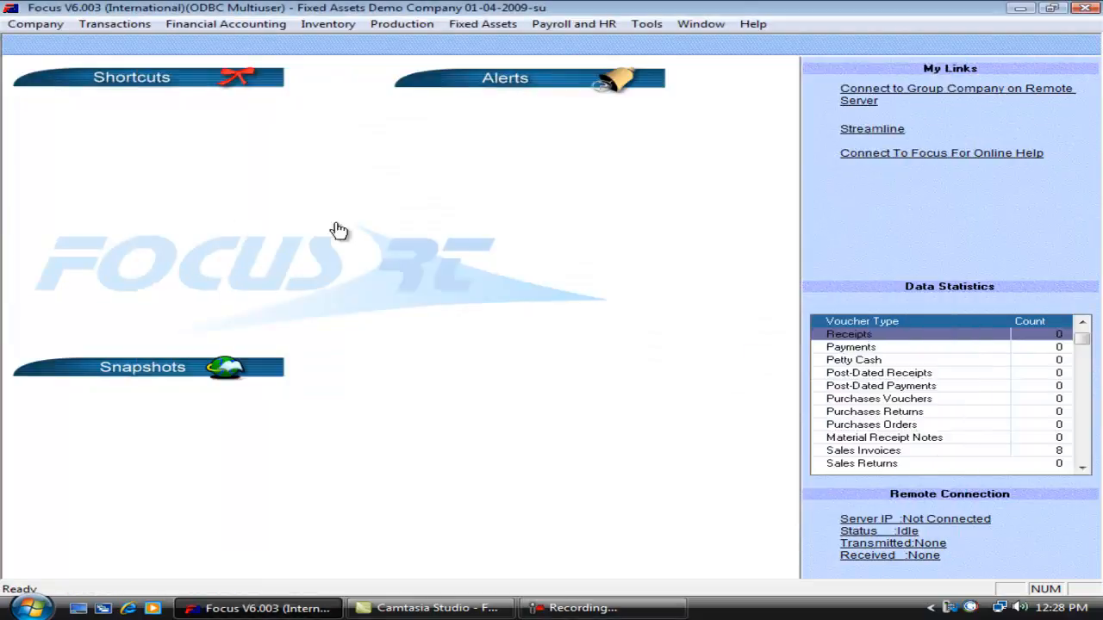
Add a location named Hyderabad to the Location master.
click(37, 26)
mouse_move(163, 273)
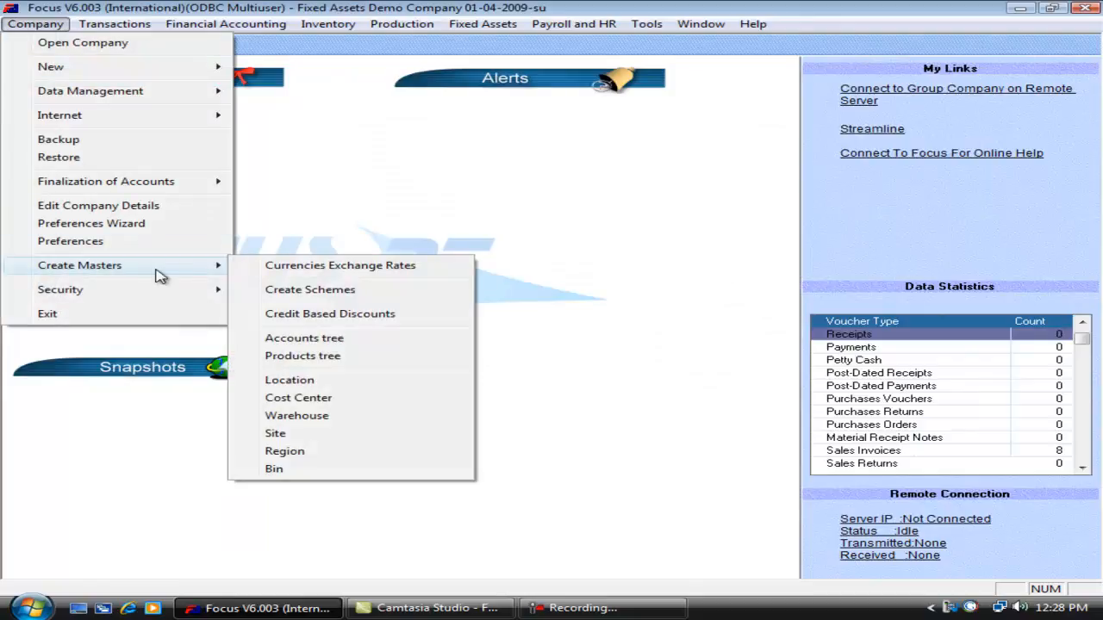
click(257, 420)
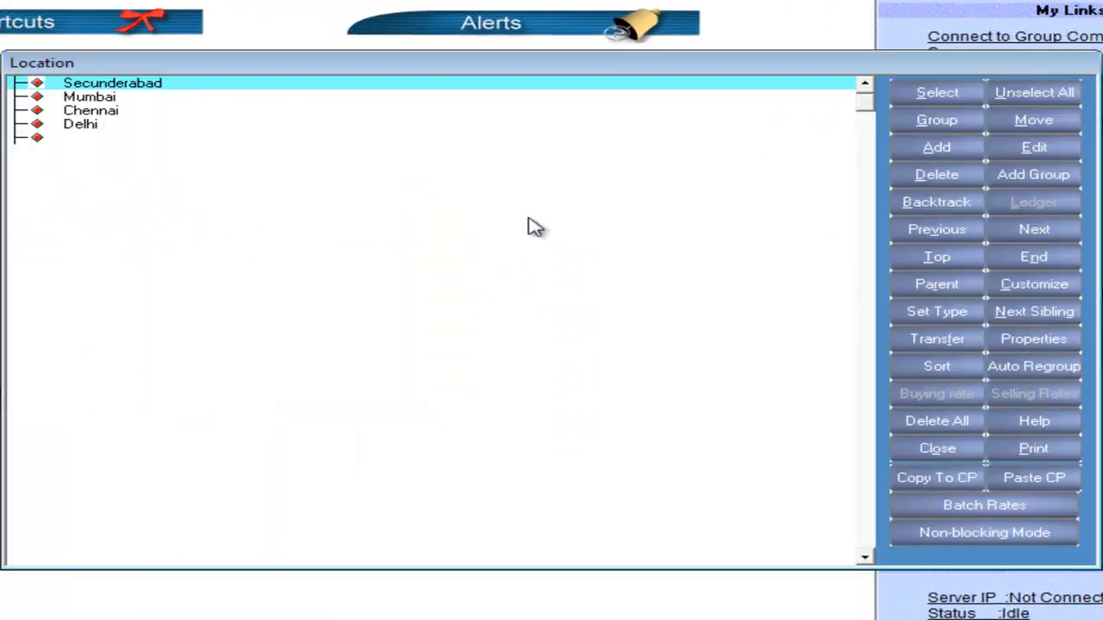
click(967, 151)
text(H)
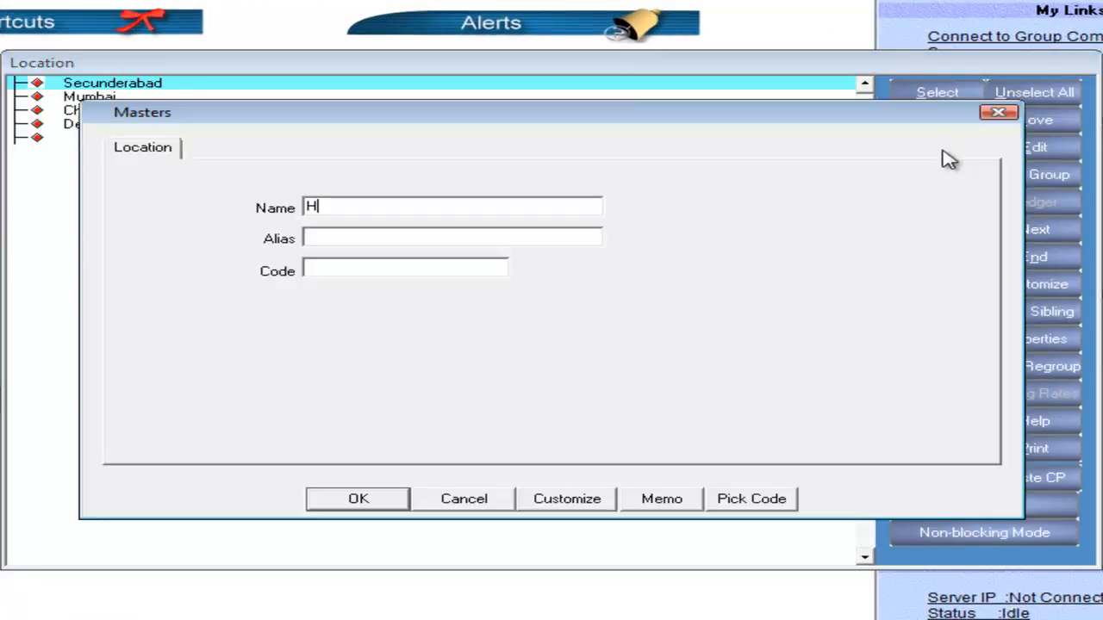
text(yderabad)
key(alt+o)
Add a second location named Bangalore and finish entering locations.
text(Bangalore)
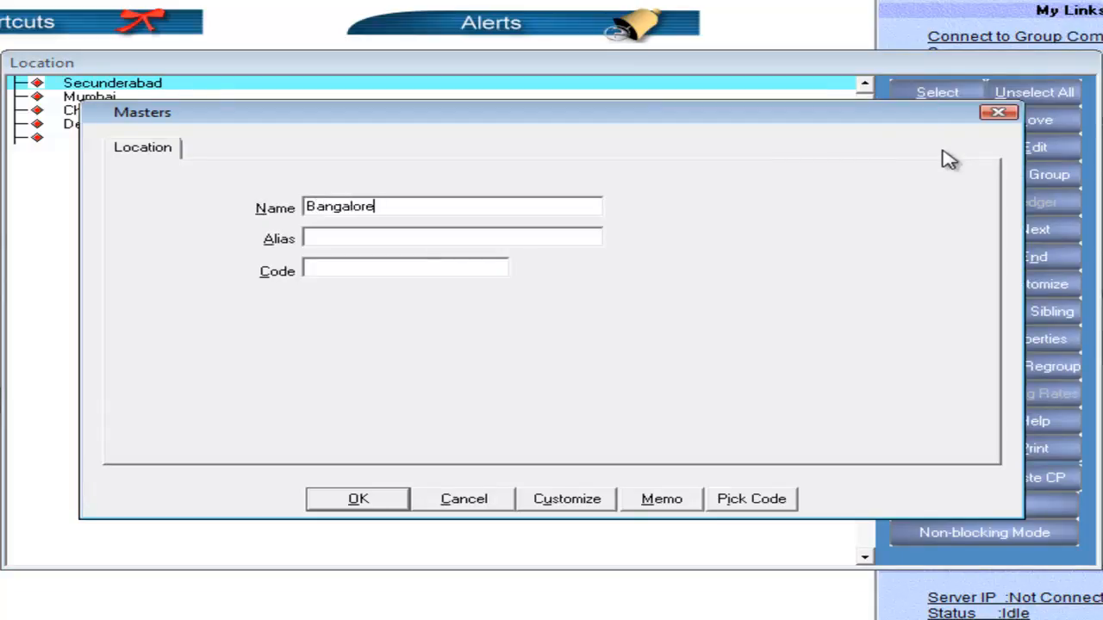
click(379, 500)
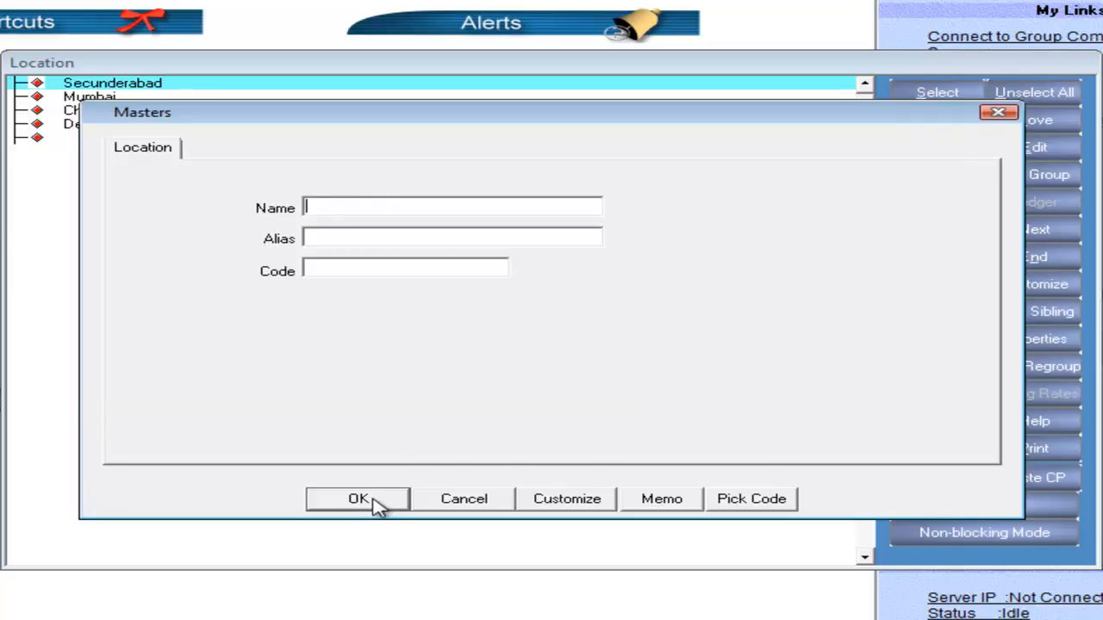
click(472, 504)
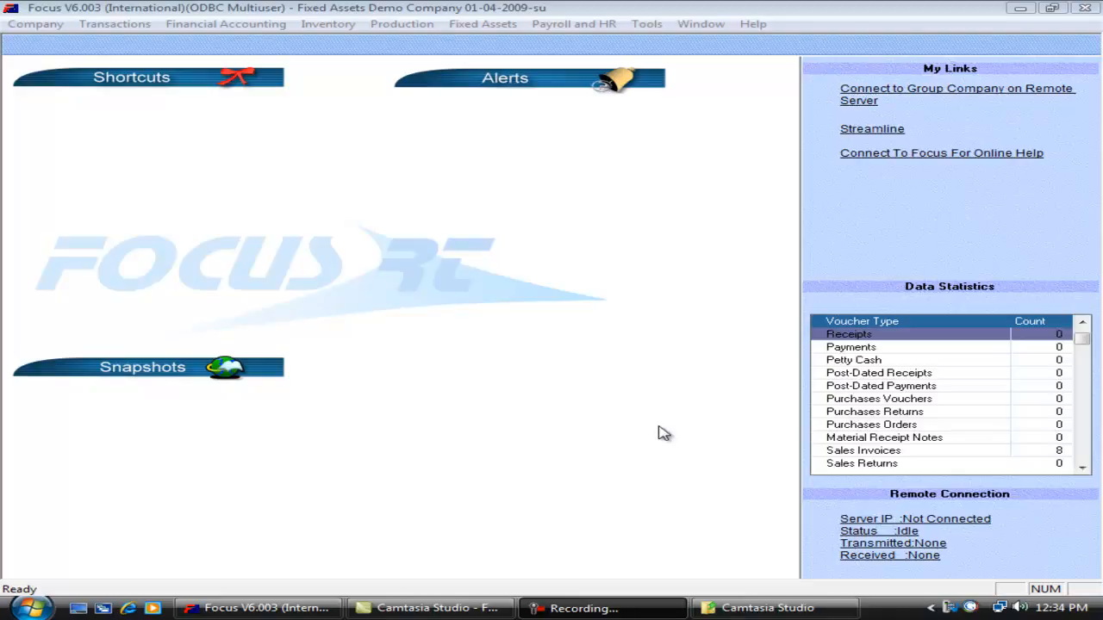
Add an account named Depreciation to the accounts tree with its account type selected.
click(52, 28)
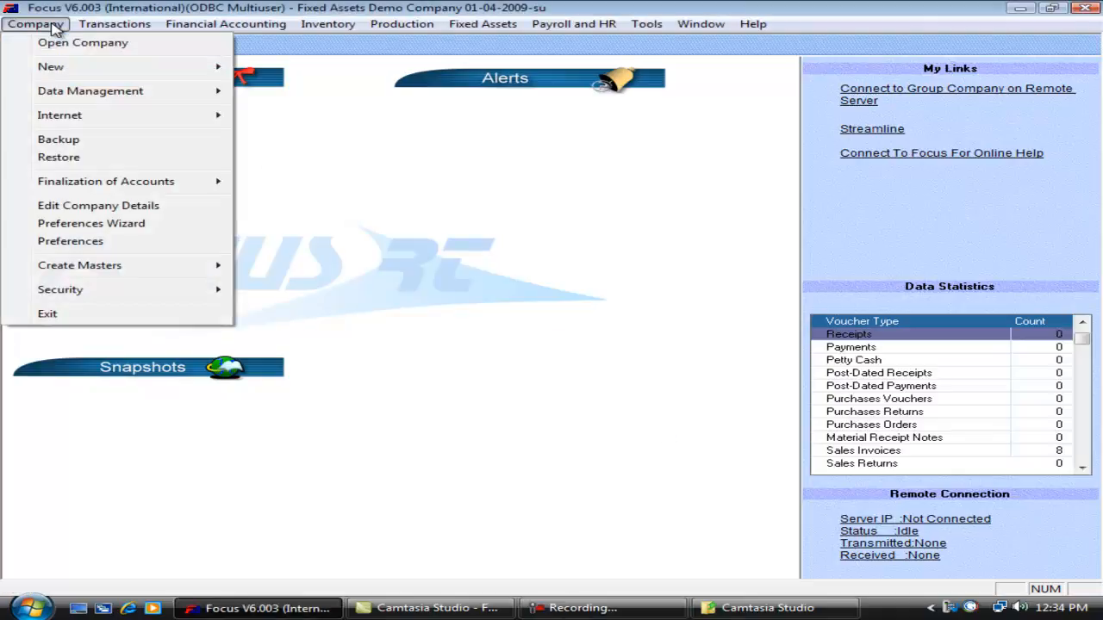
mouse_move(127, 268)
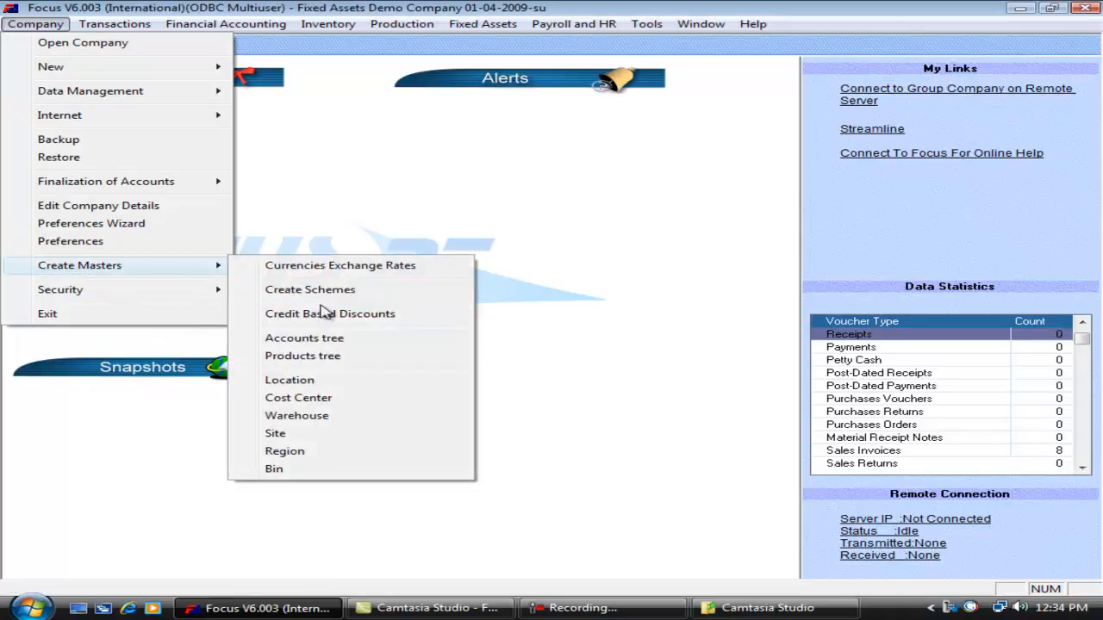
click(269, 339)
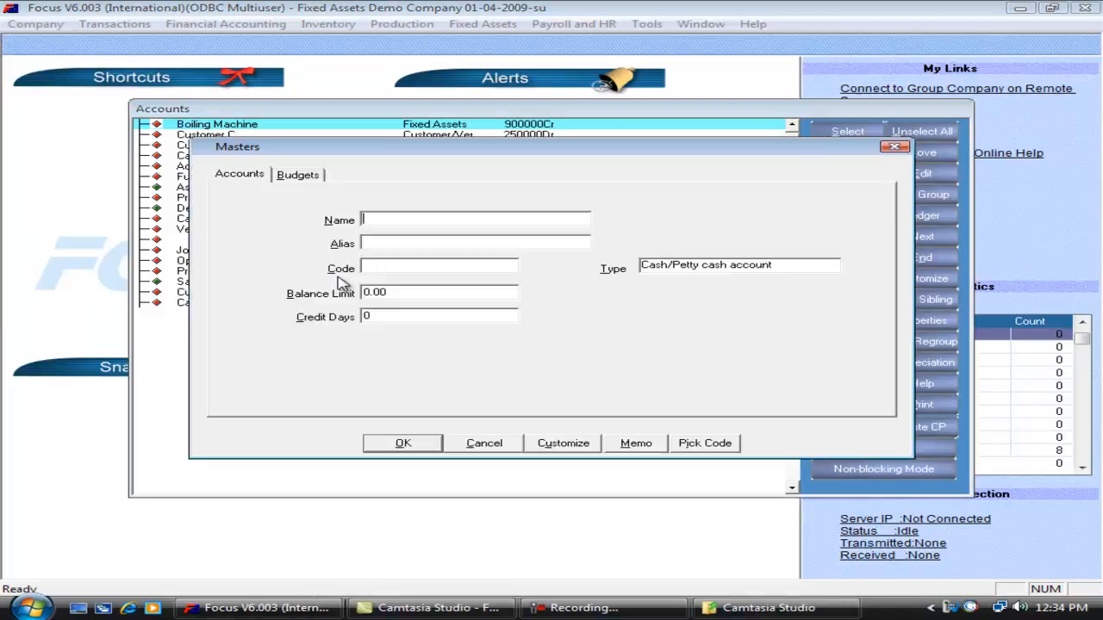
text(Depreciaot)
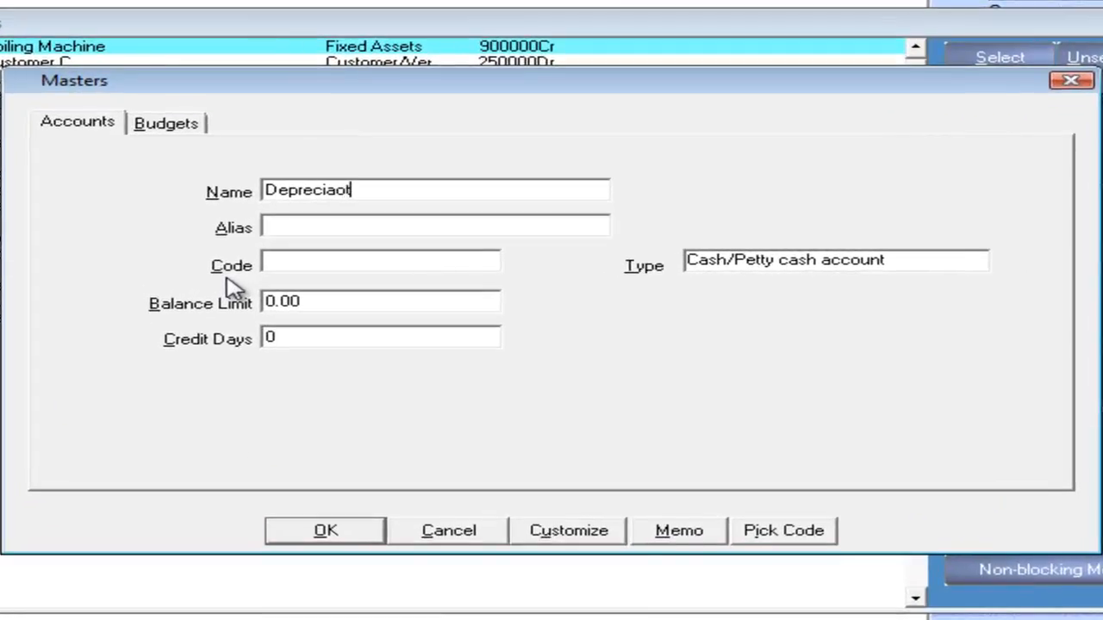
key(BackSpace)
key(BackSpace)
text(tion)
key(Tab)
key(Tab)
key(Tab)
key(Tab)
key(Tab)
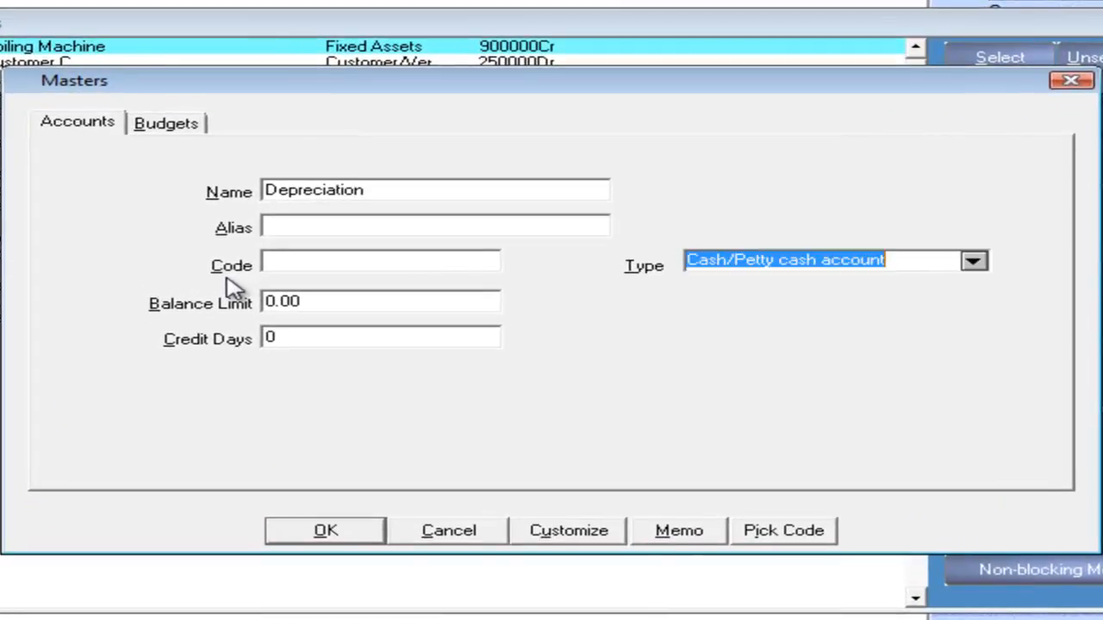
text(i)
key(Tab)
key(Return)
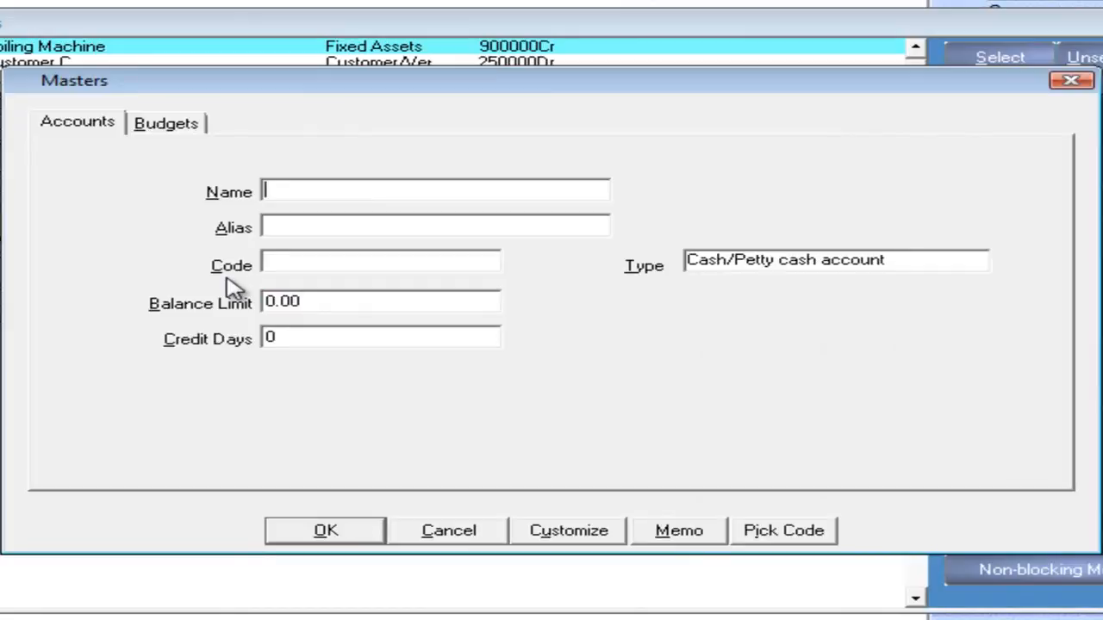
Create an account named Accumulated Depreciation, choose its account type and save it.
text(Acc)
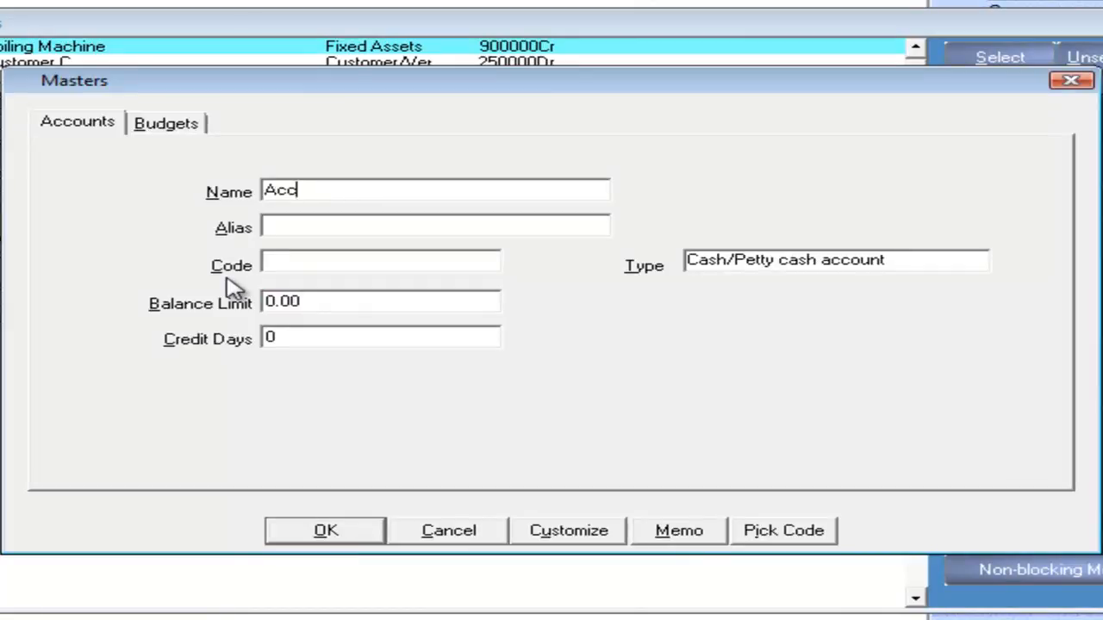
text(umulated )
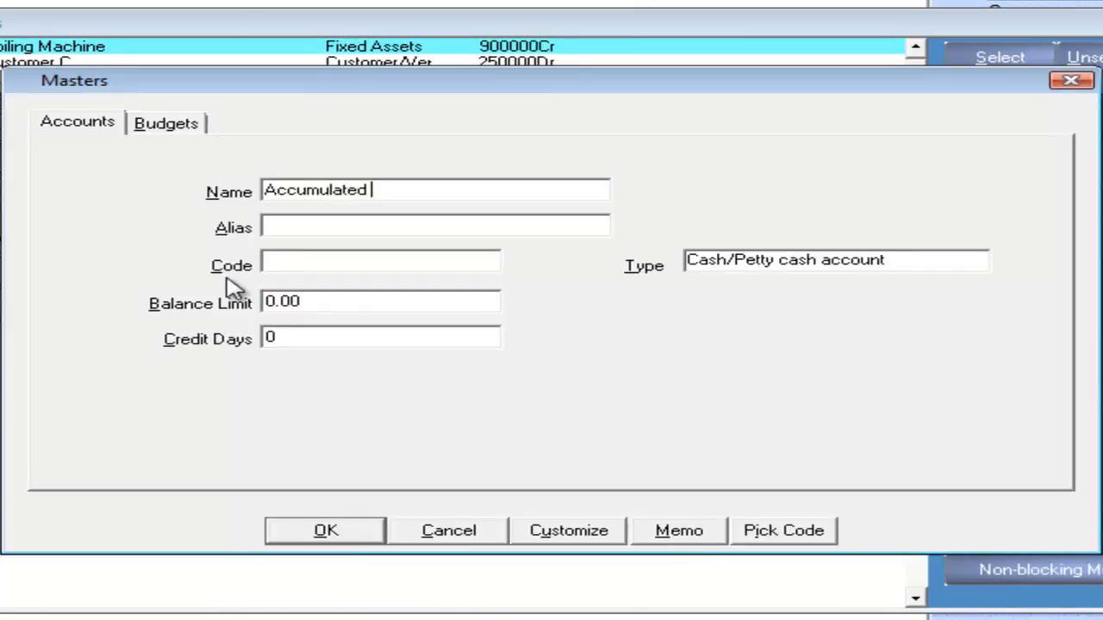
text(Depreciation)
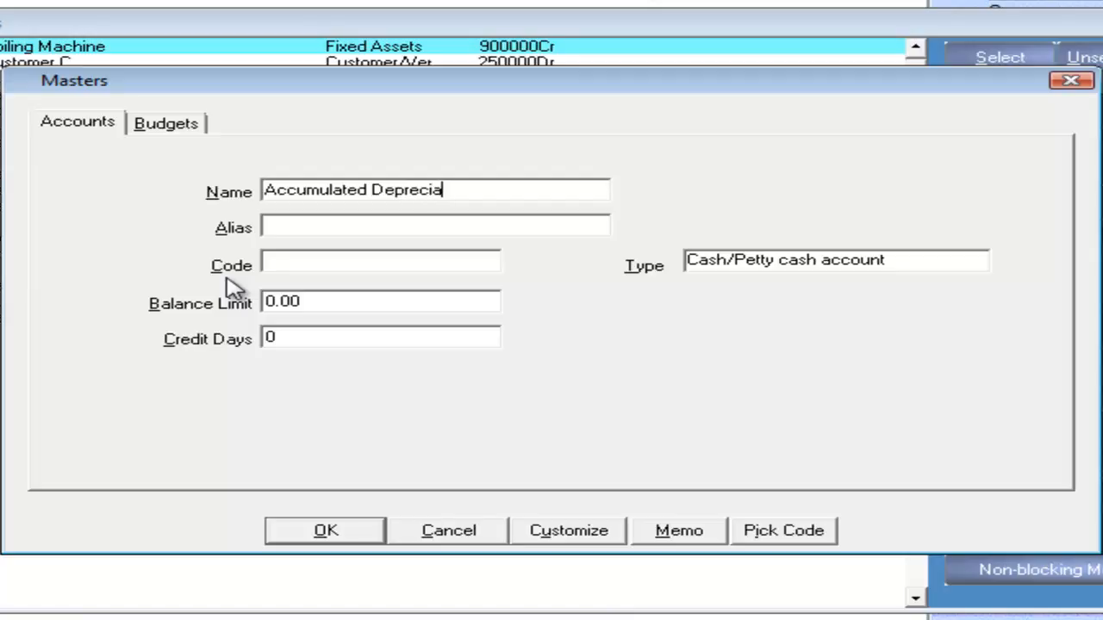
key(Return)
key(Return)
key(Return)
key(Return)
key(Return)
text(a)
key(Return)
key(Return)
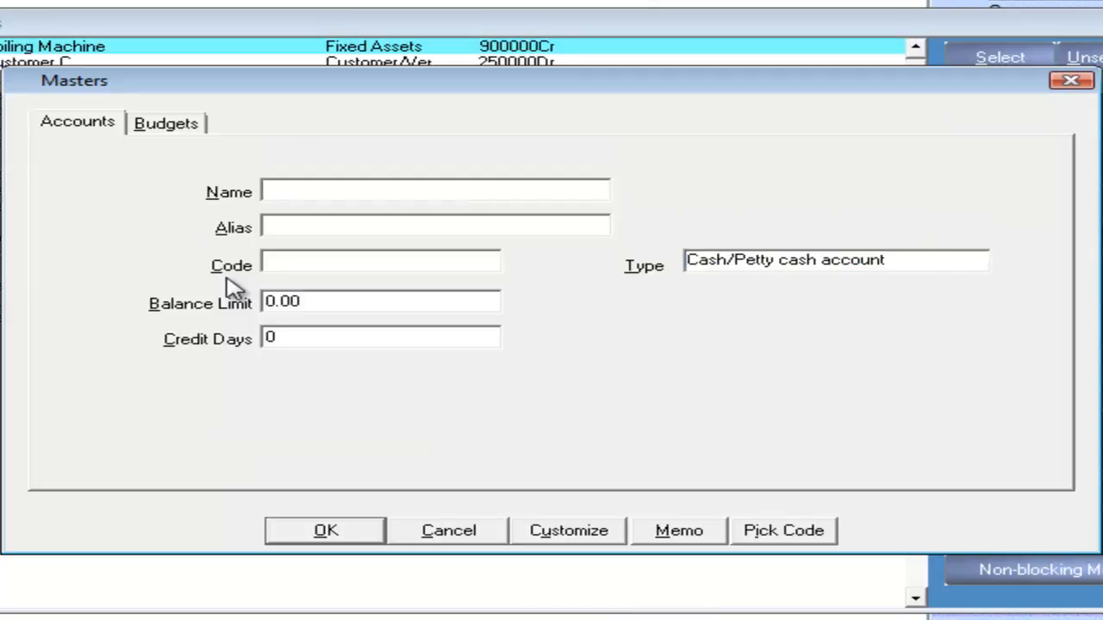
Create an account named Machine (Asset) with the type Fixed Assets.
text(Machine ()
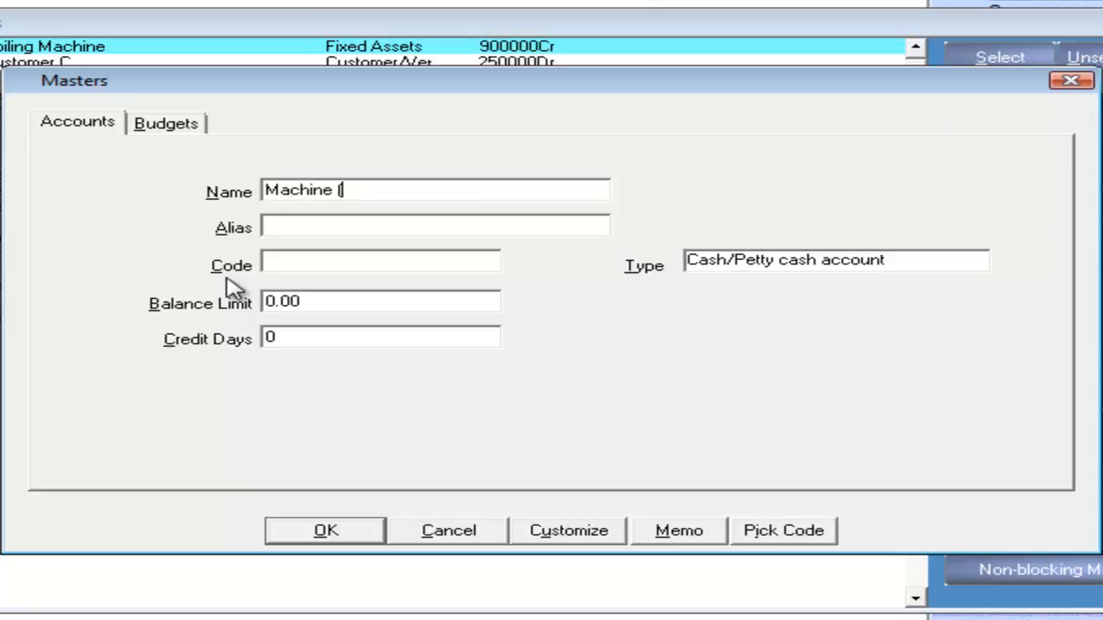
text(Asset))
key(Tab)
key(Tab)
key(Tab)
text(F)
key(Return)
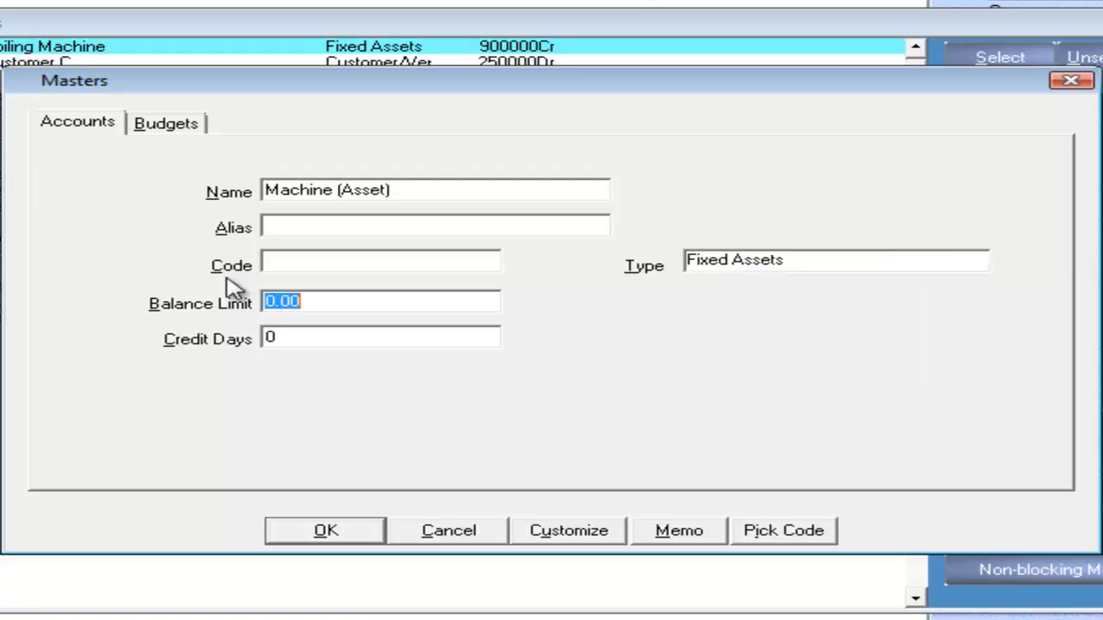
key(F2)
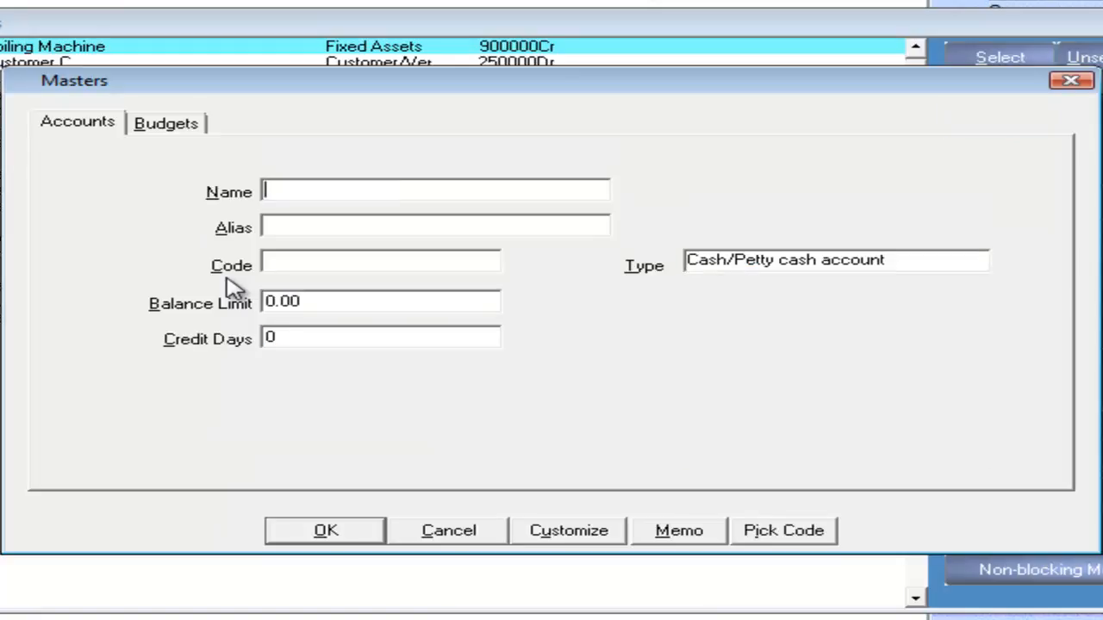
Create an account named Asset (Gain/Loss) with its type selected, and close the accounts master.
text(Asset (Gain/Loss)
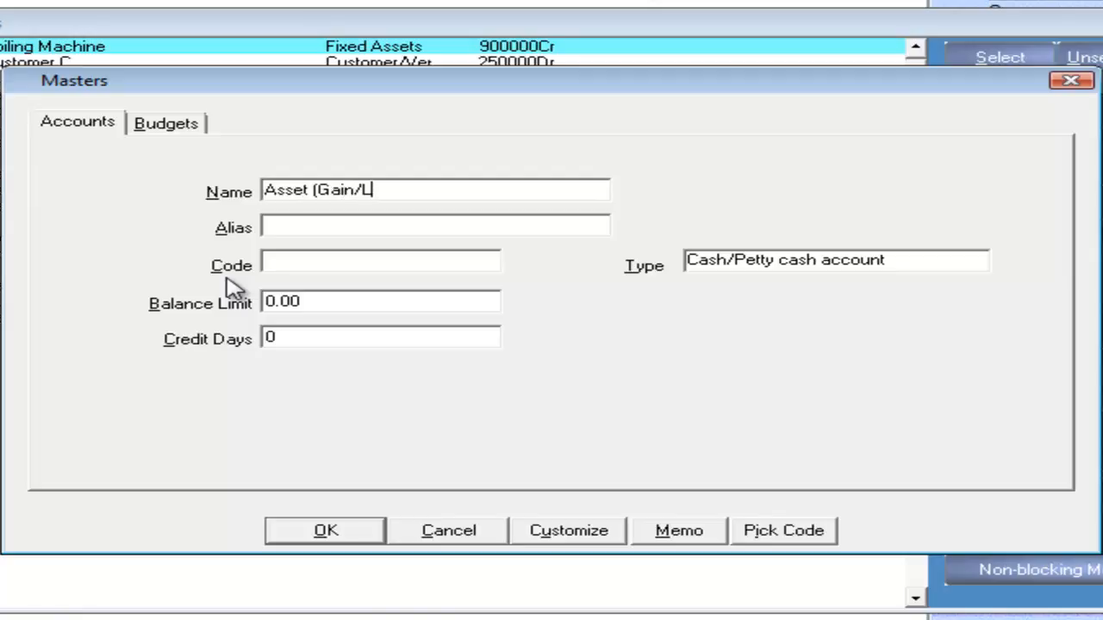
text())
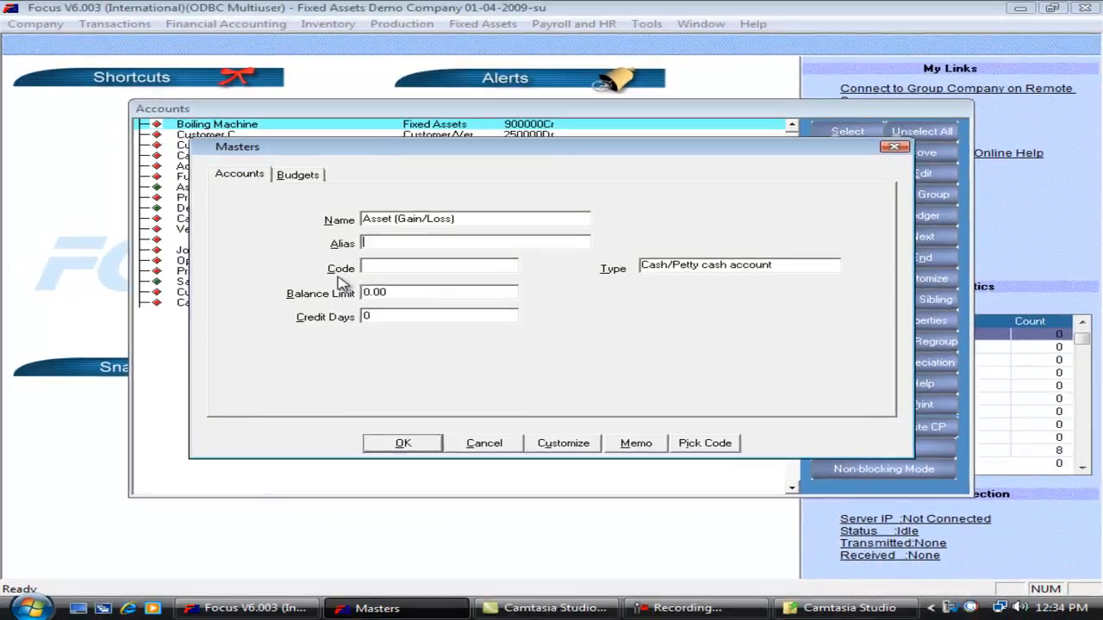
key(Tab)
key(Tab)
text(I)
key(Tab)
key(Return)
key(Escape)
key(Escape)
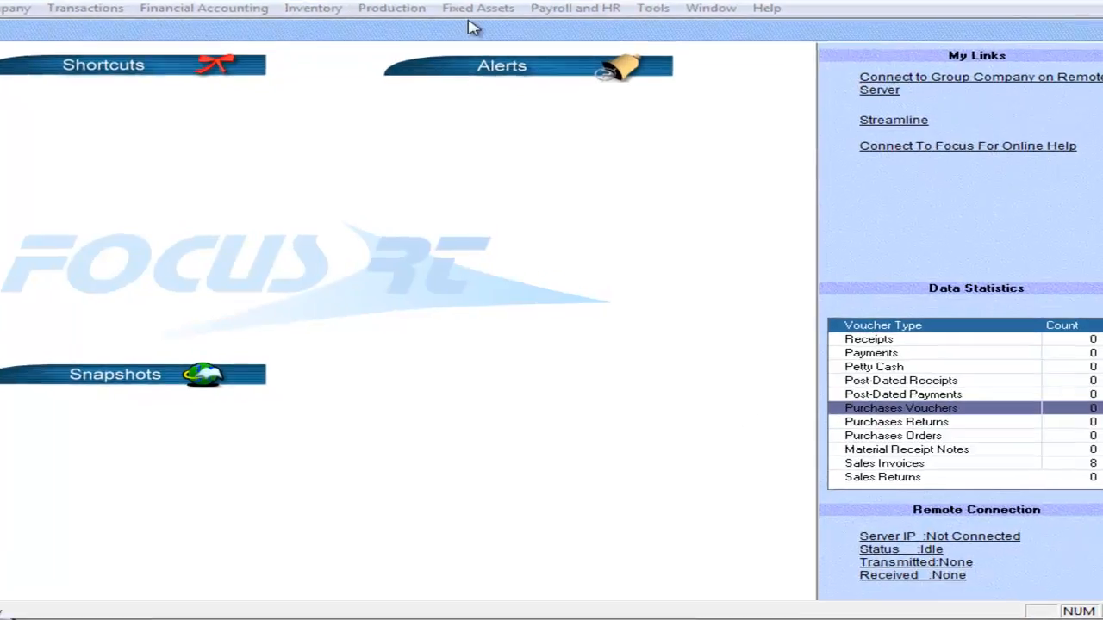
Start a new fixed asset in the Machines group of the Fixed Assets Tree and load its details from Melting Machine.
click(474, 9)
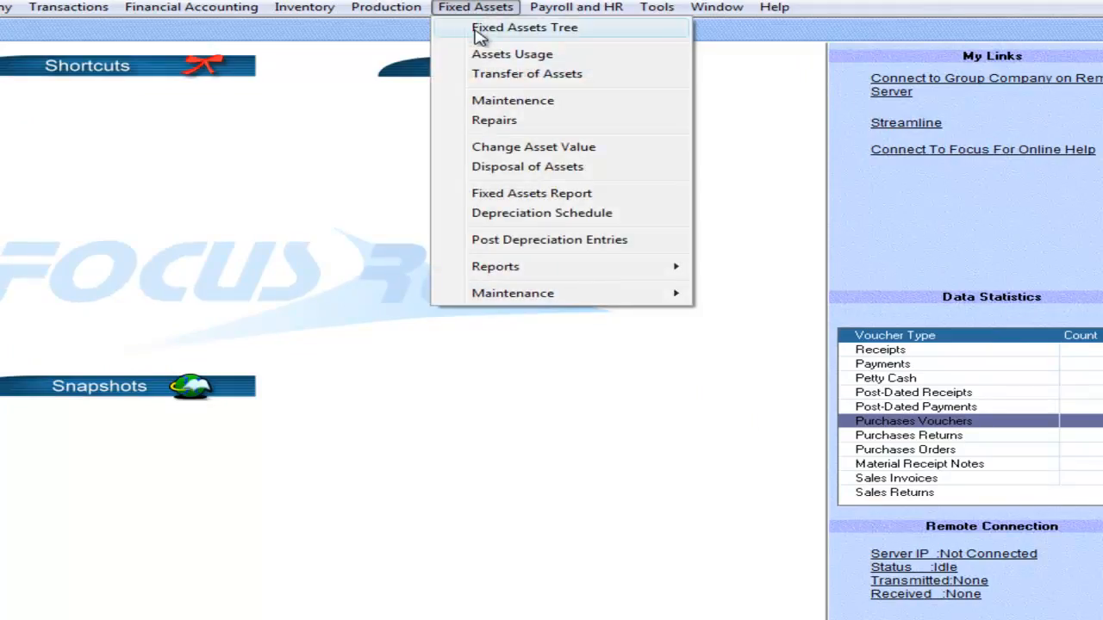
click(478, 31)
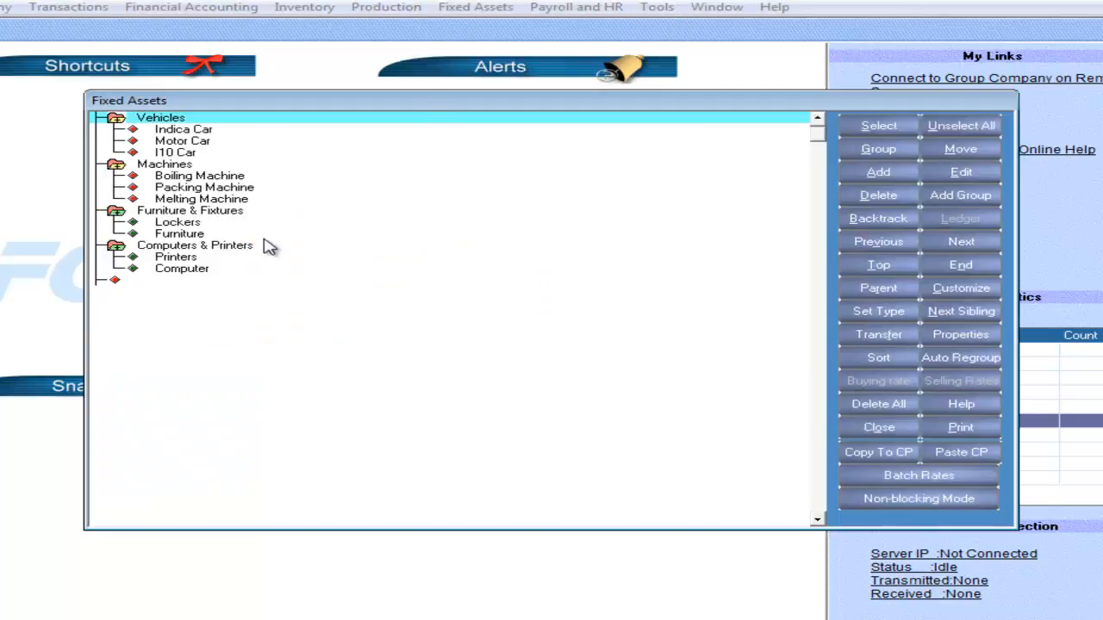
click(247, 190)
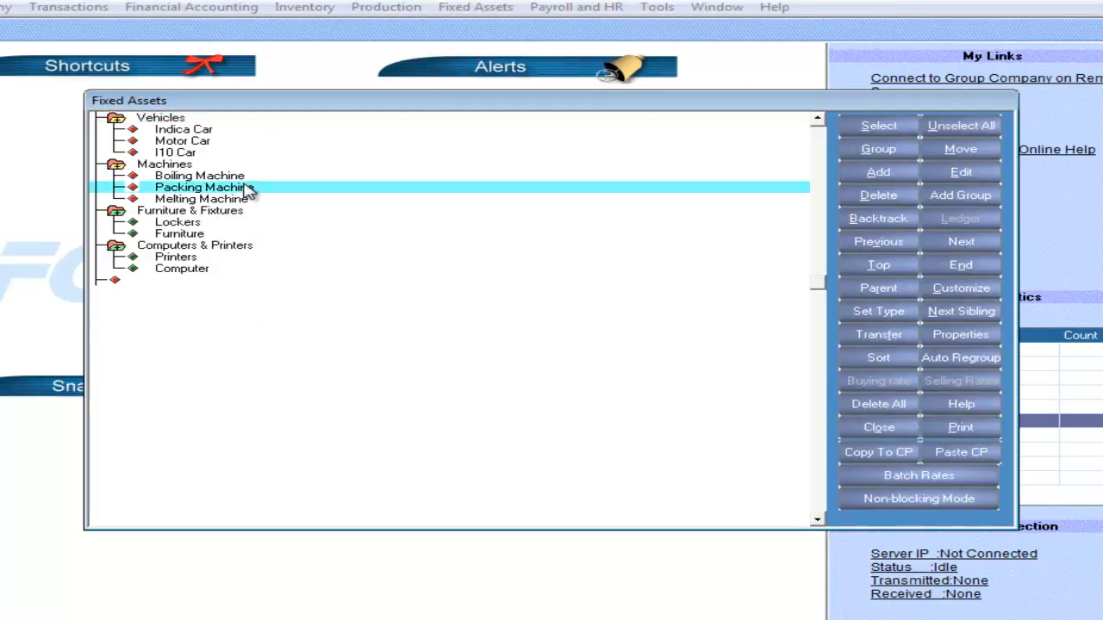
click(872, 176)
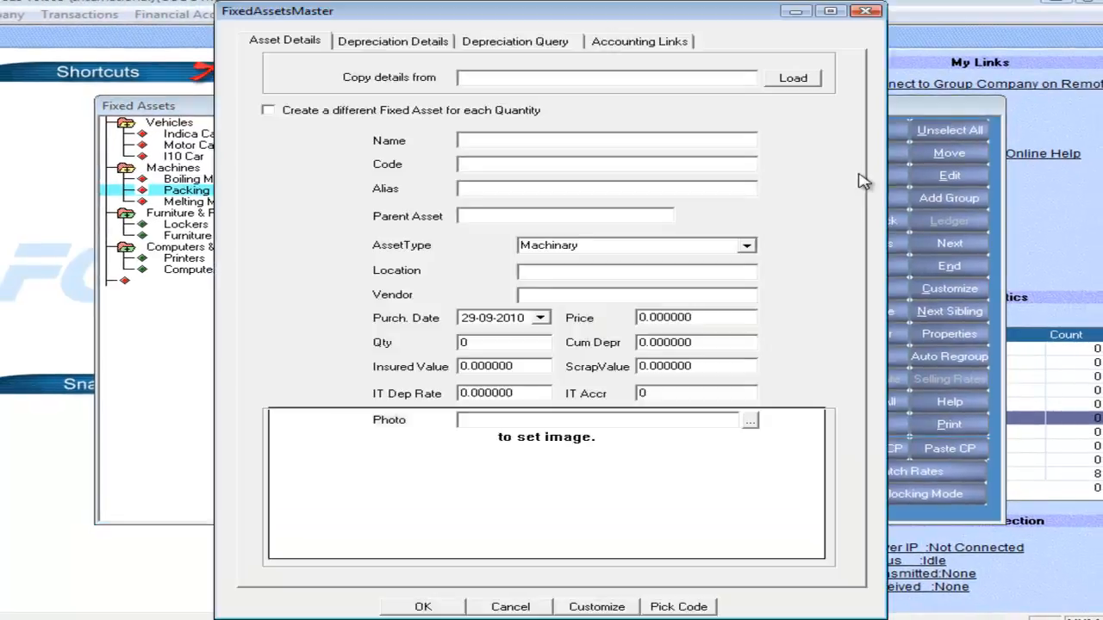
click(475, 78)
text(Melting Machine)
key(Tab)
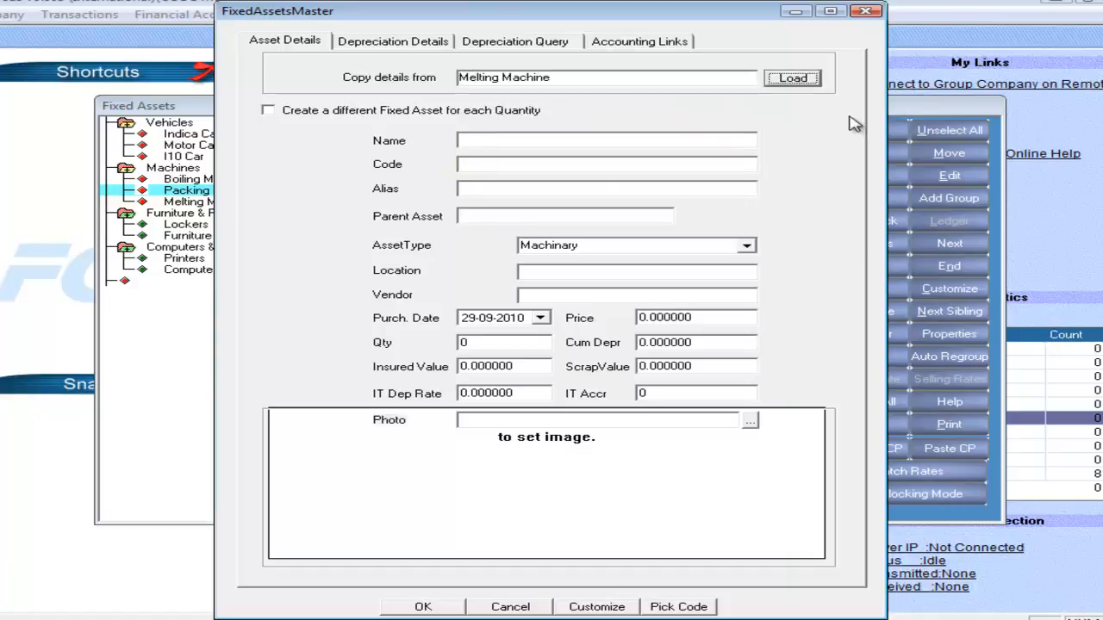
click(809, 81)
Name the copied asset Machine, check its accounting links and save it.
click(584, 141)
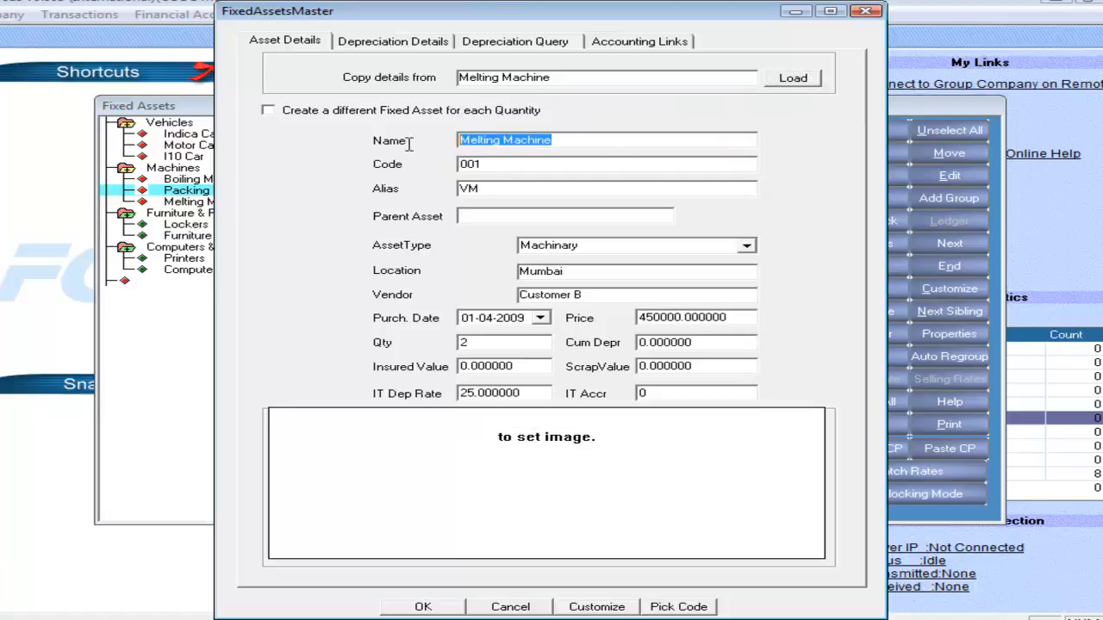
text(Machine)
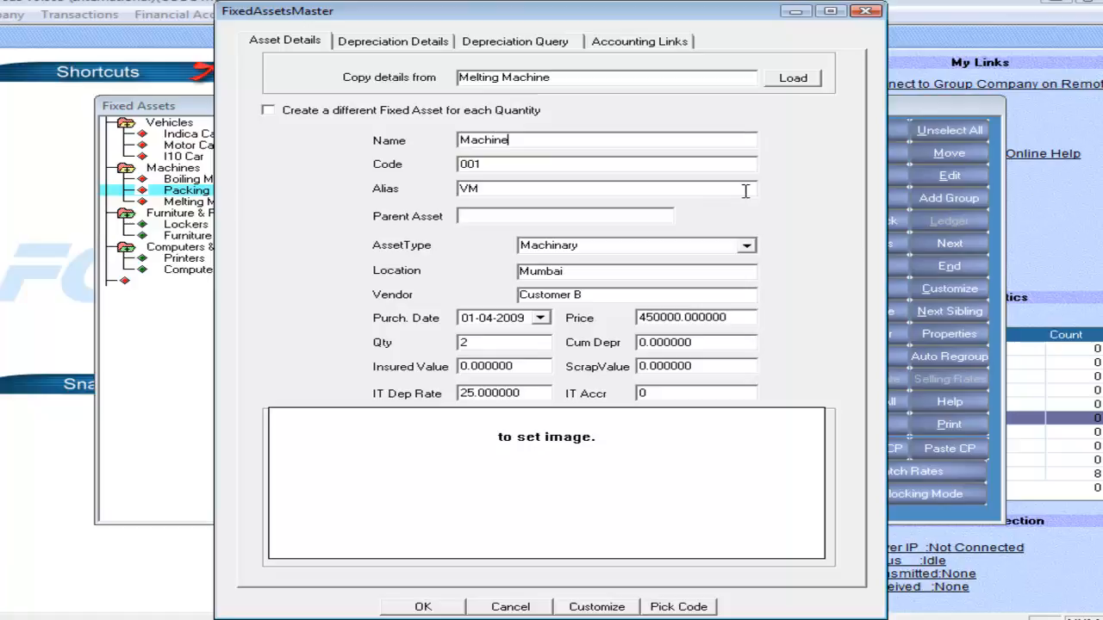
key(Tab)
click(627, 43)
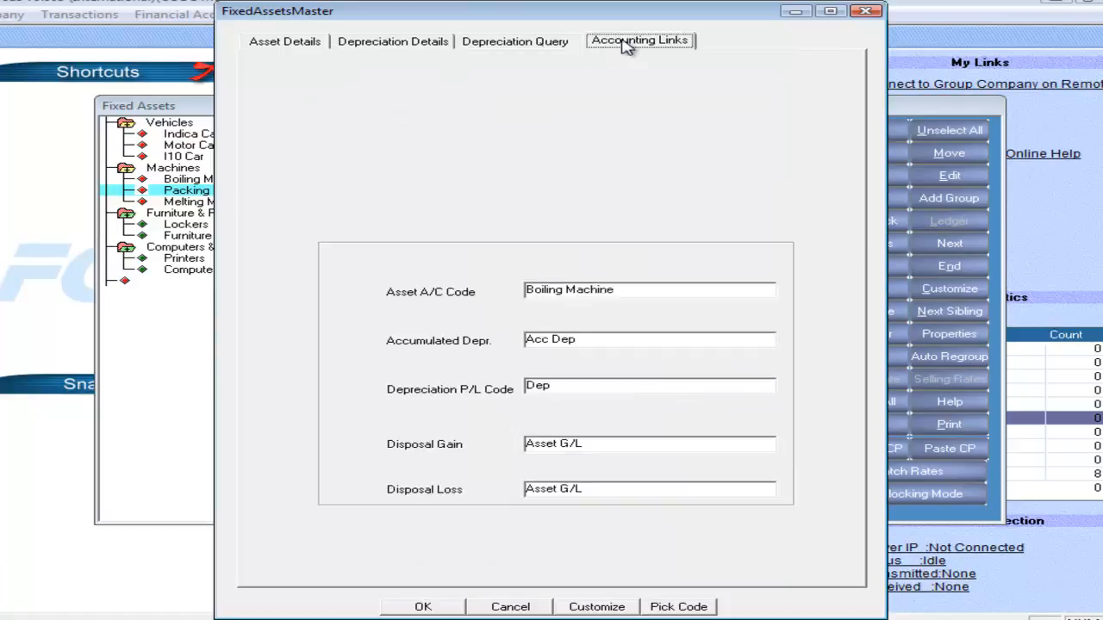
click(319, 43)
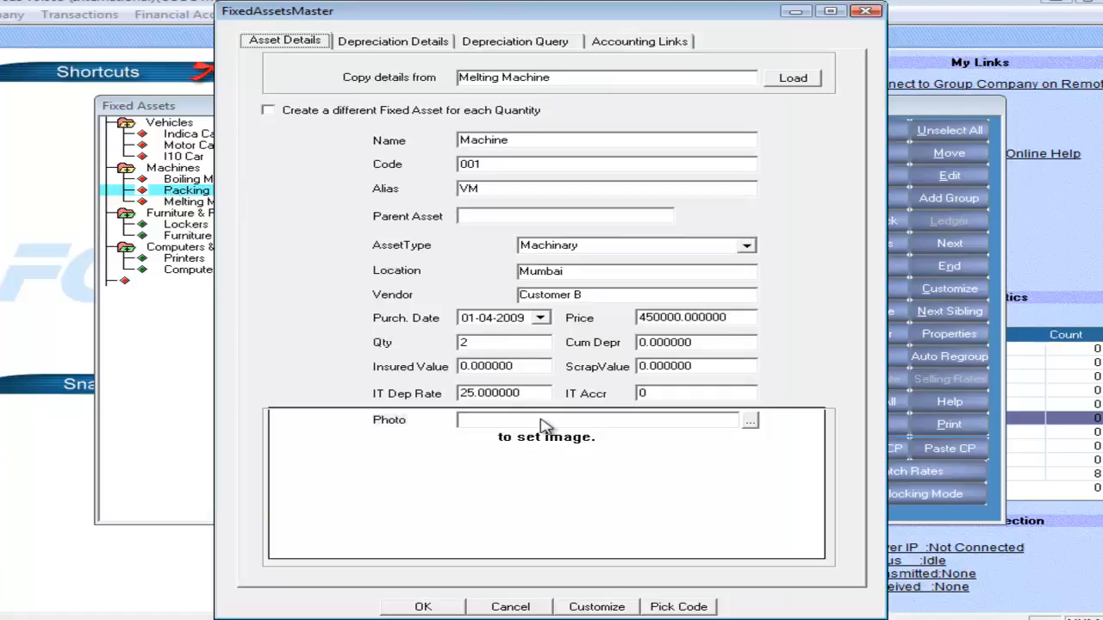
click(423, 607)
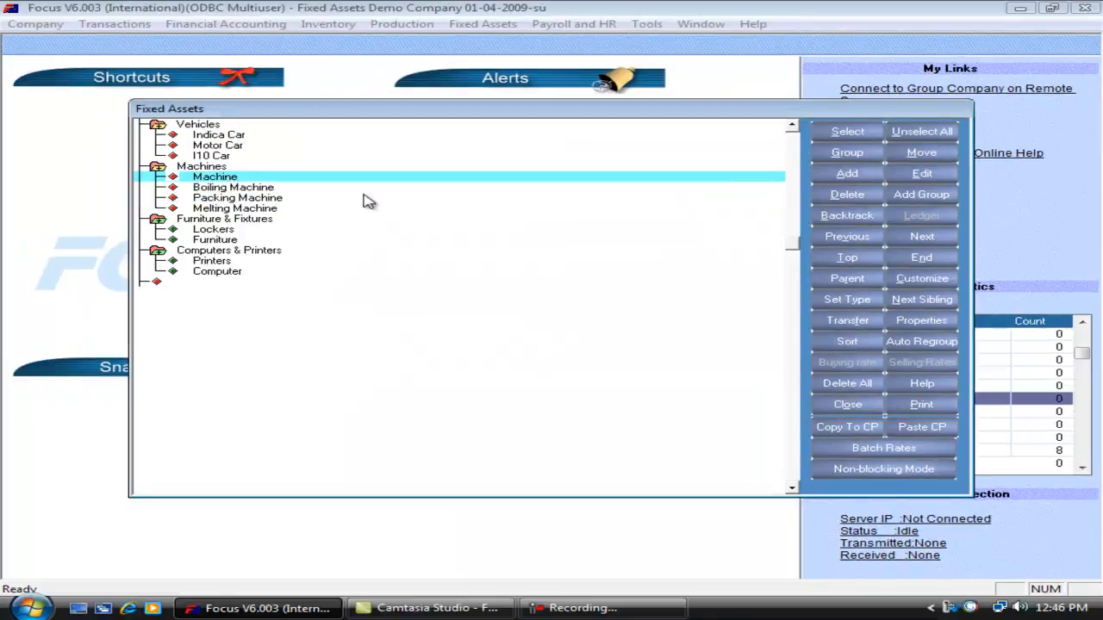
Add a fixed asset to the Machines group with the name New Machine, code 010 and alias N M.
click(832, 179)
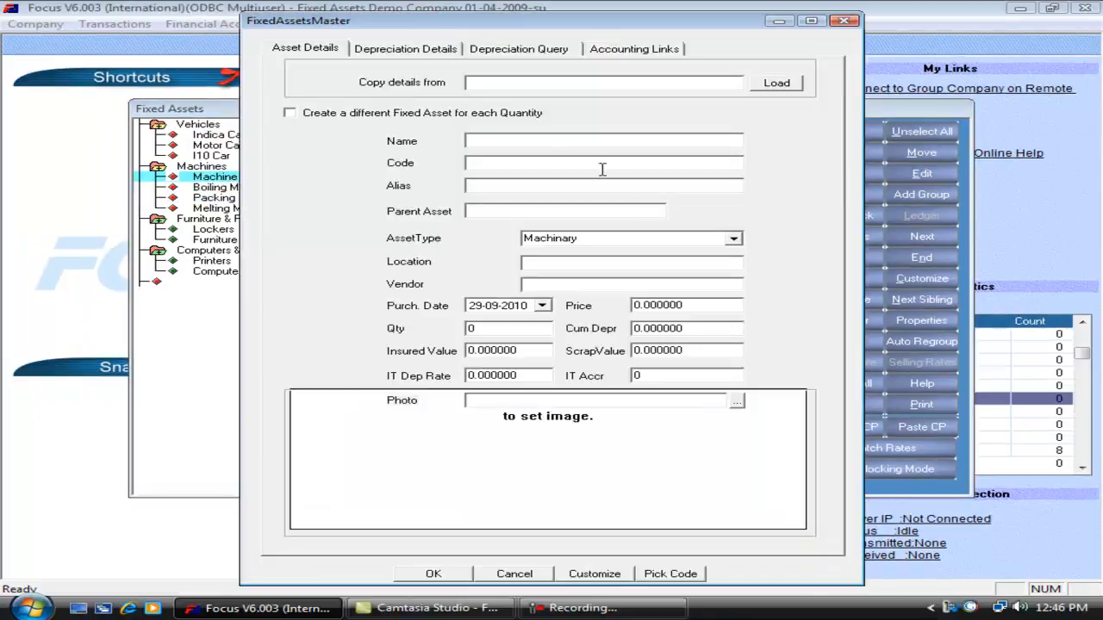
text(New Machine)
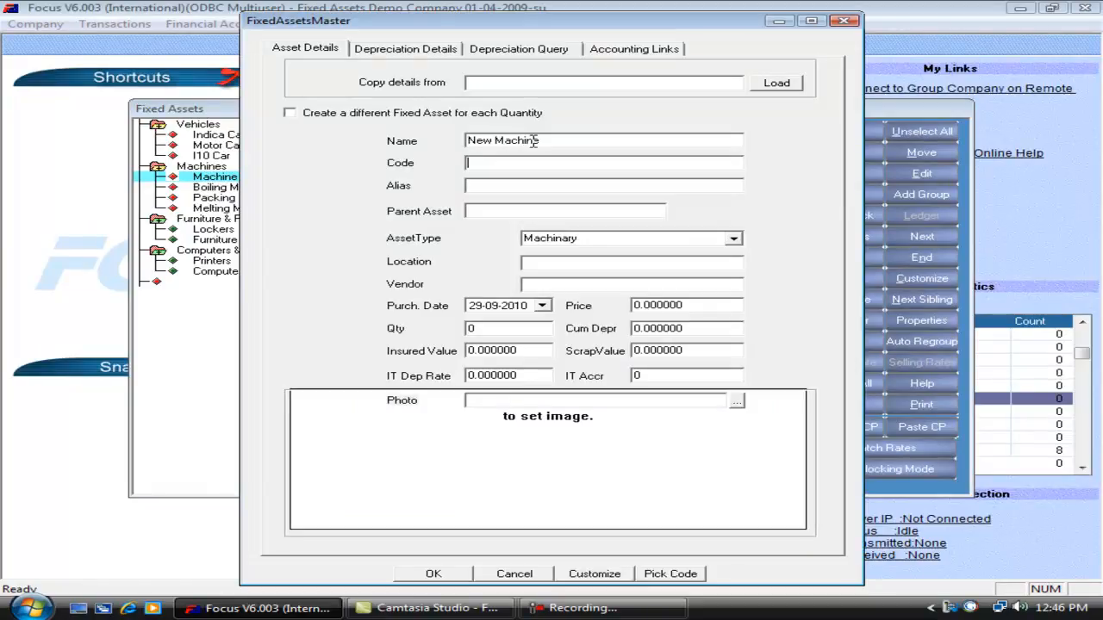
text(010)
text(N M)
Set the new asset's parent asset to Vehicles.
key(Tab)
key(space)
key(Tab)
click(593, 214)
click(658, 218)
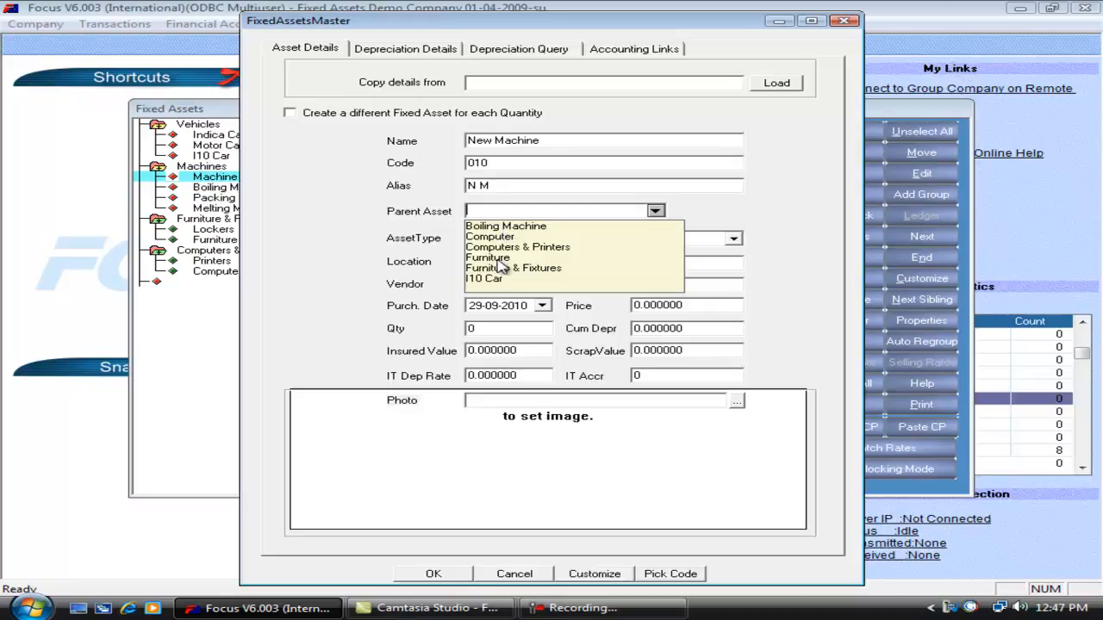
scroll(499, 267, down, 3)
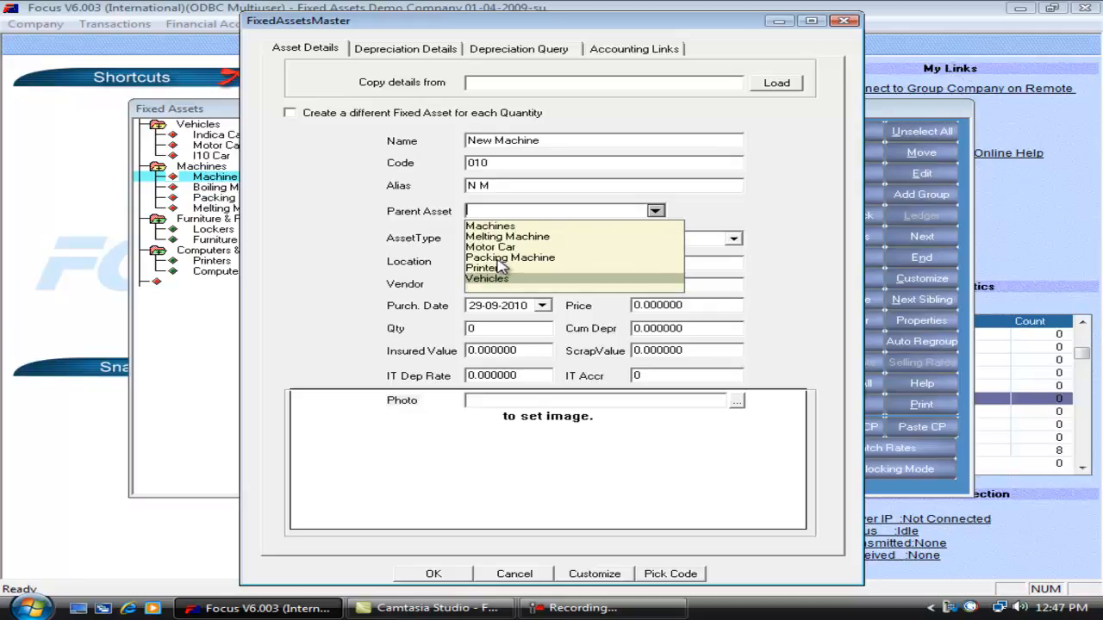
key(Return)
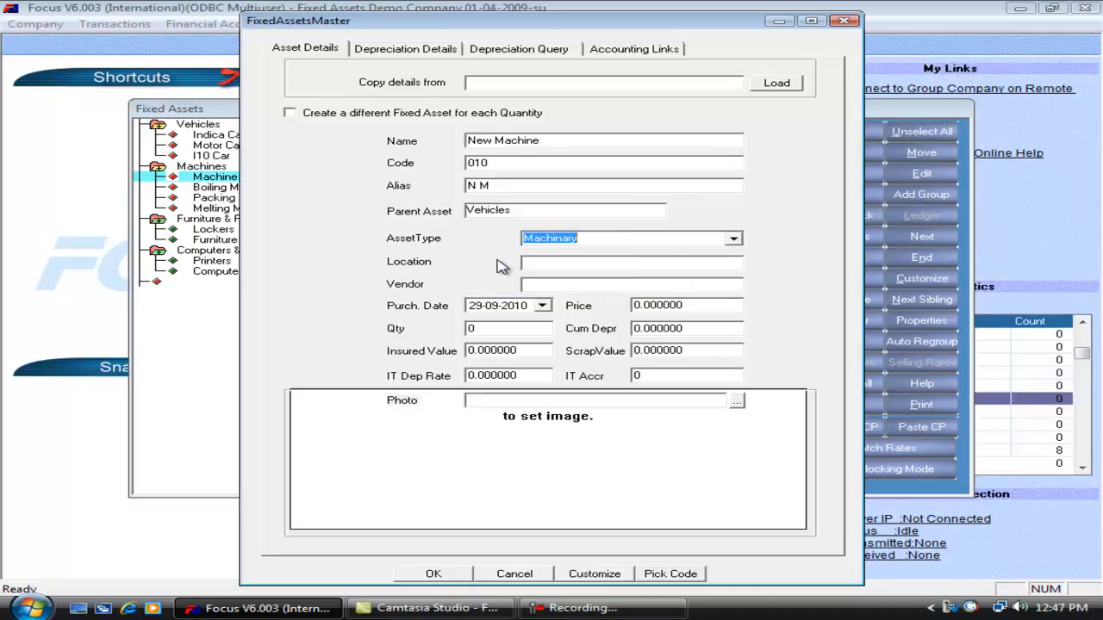
Choose Machinary as the new asset's type.
key(Down)
click(733, 238)
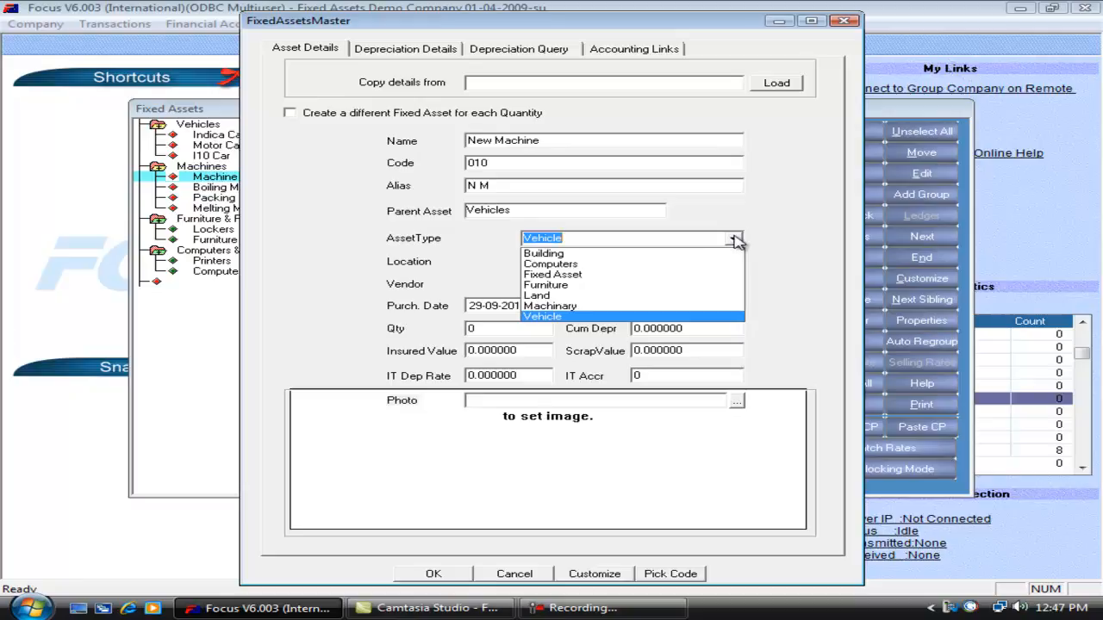
key(Up)
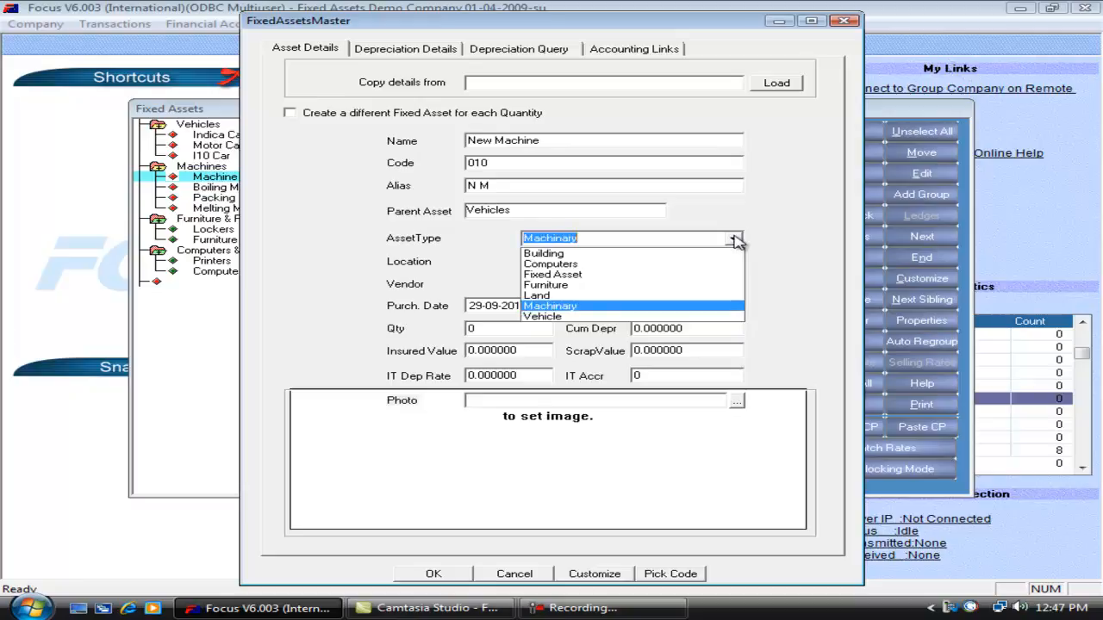
key(Tab)
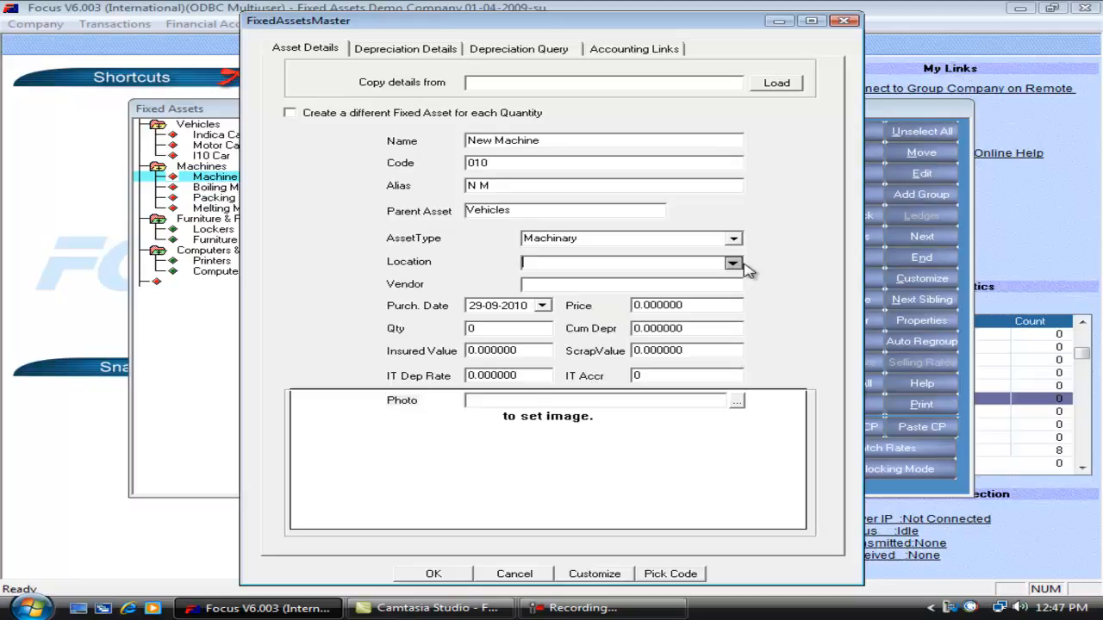
Set the asset's location to Bangalore and its vendor to Vendor A.
click(732, 263)
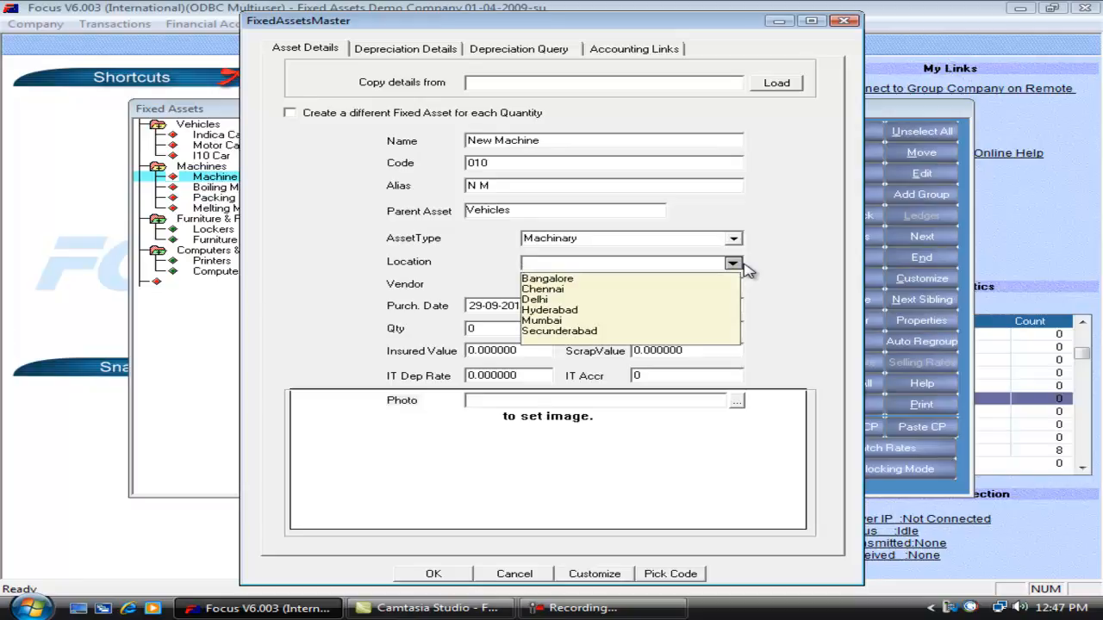
key(Down)
key(Return)
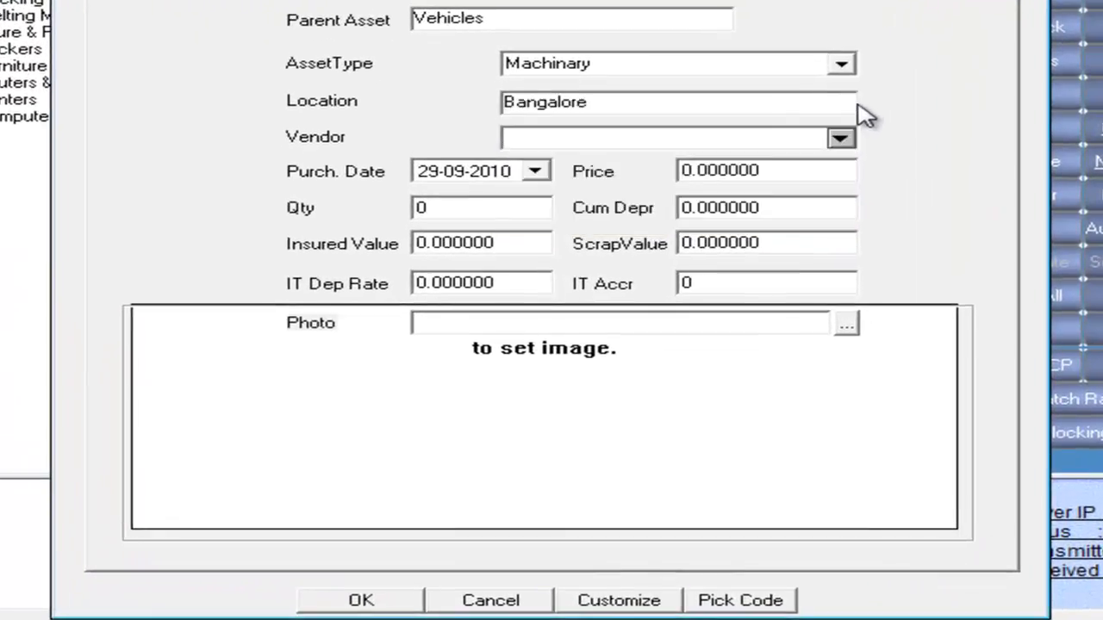
key(Tab)
key(alt+Down)
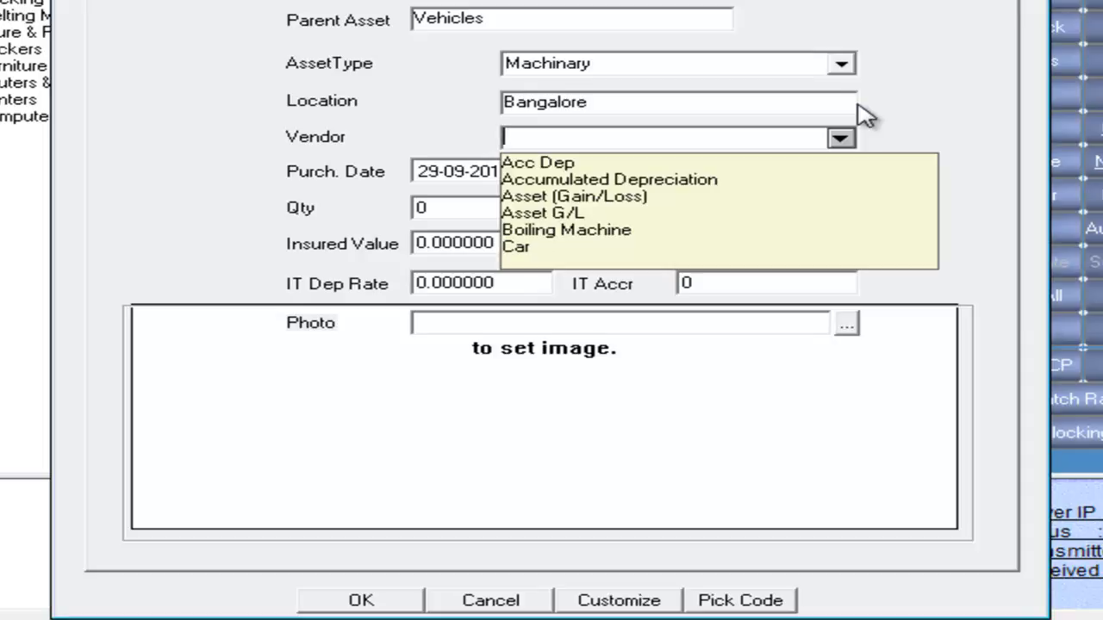
text(ve)
key(Tab)
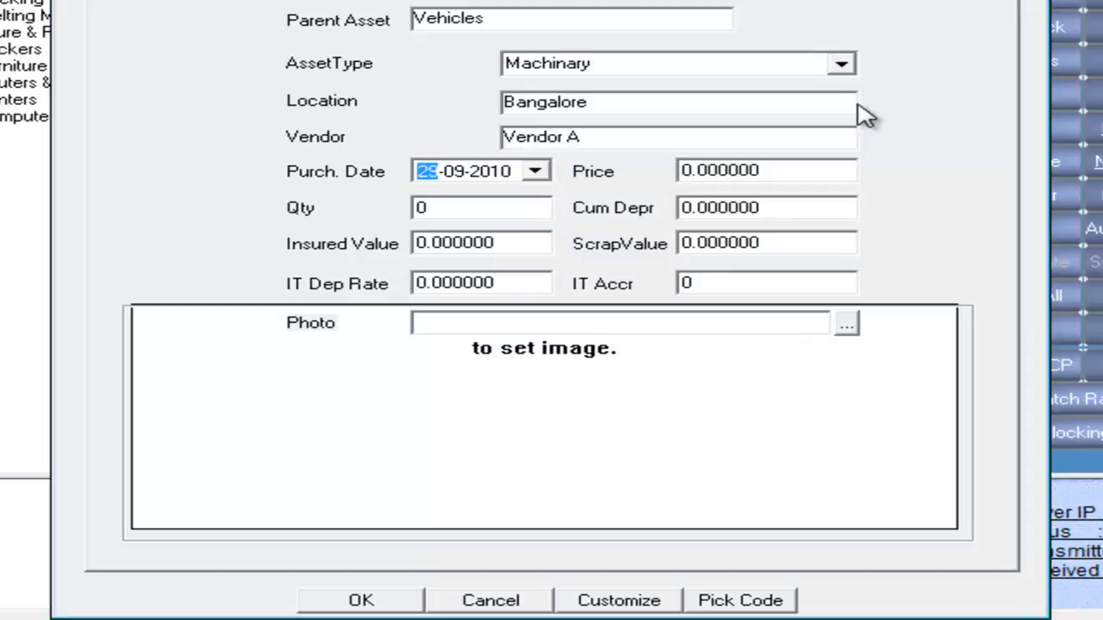
Set the purchase date to 01-04-2010 and the price to 200000.
text(01)
key(Right)
text(04)
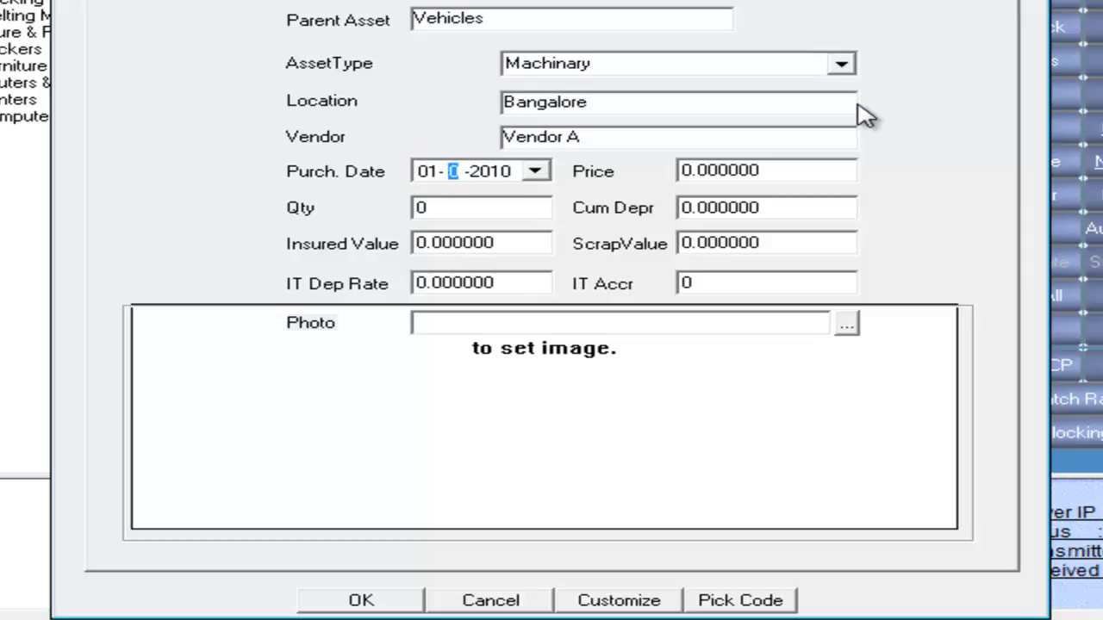
key(Tab)
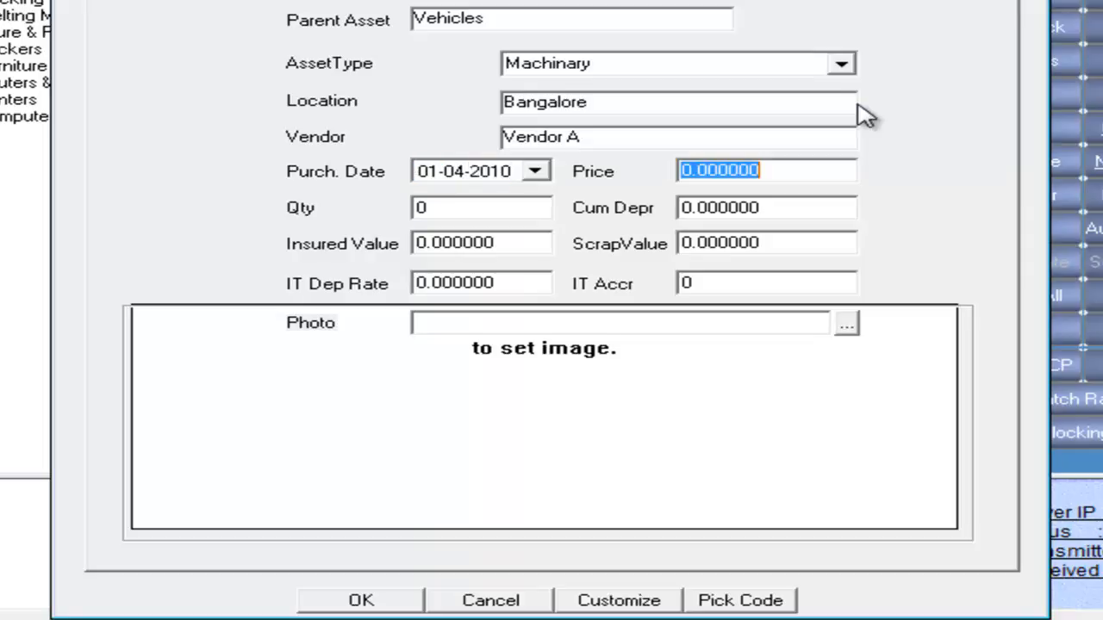
text(200000)
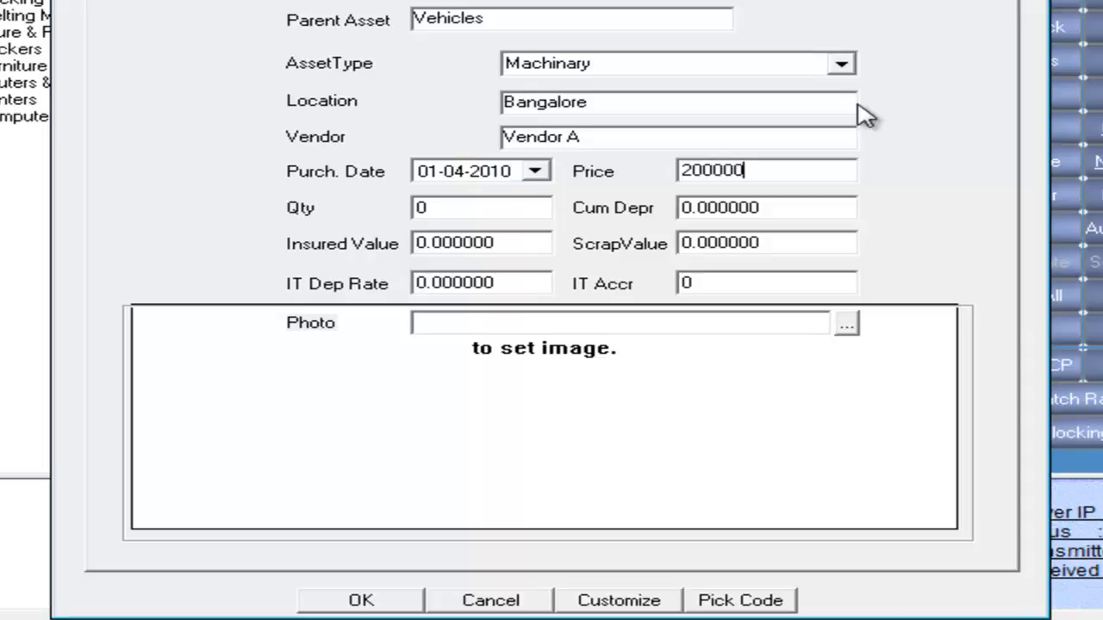
key(Tab)
Set the quantity to 2 with a different fixed asset for each quantity, then save and close the asset form.
text(2)
key(Tab)
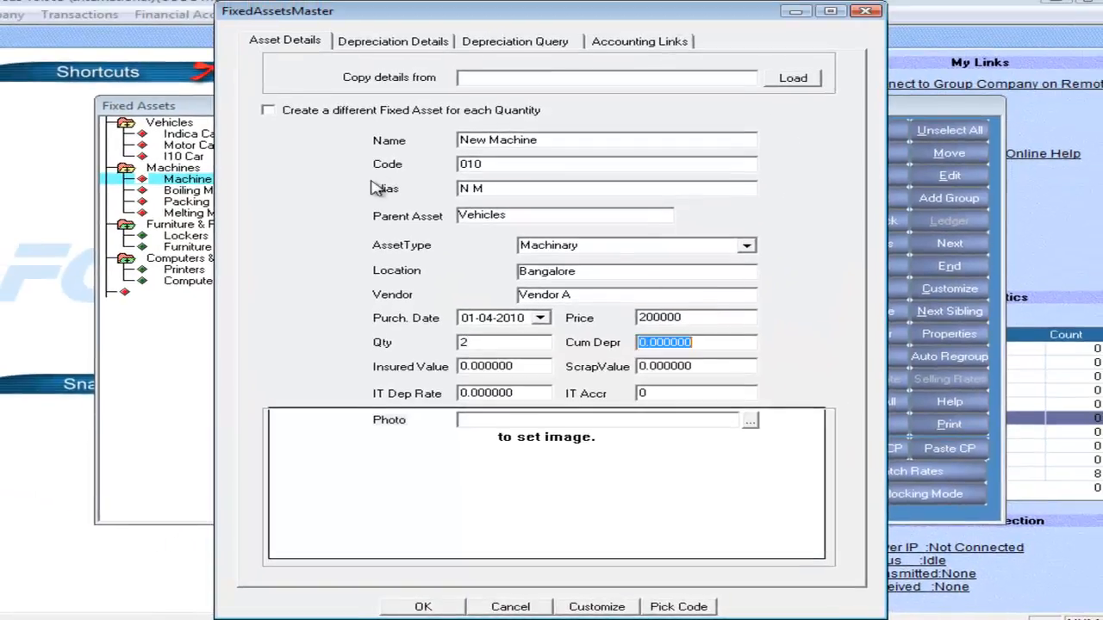
click(293, 115)
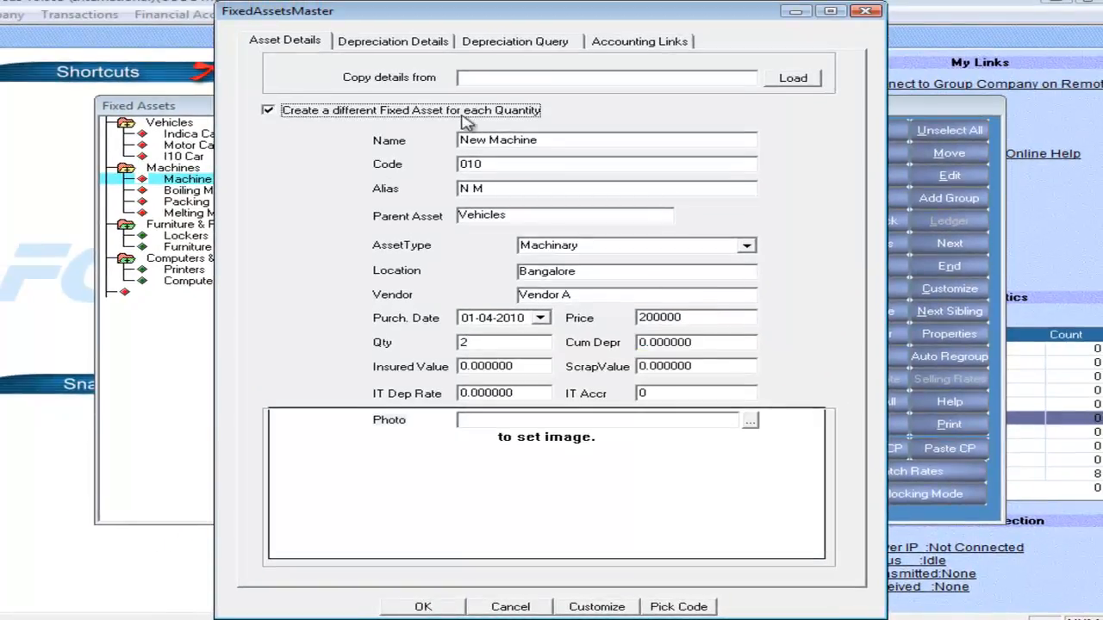
click(423, 606)
click(531, 351)
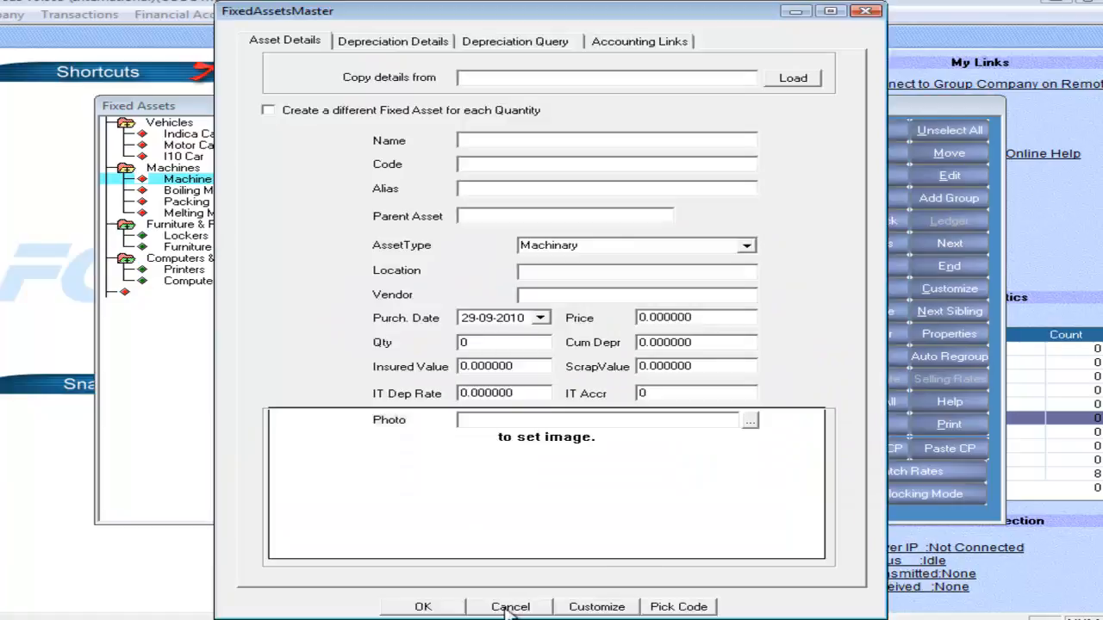
click(508, 607)
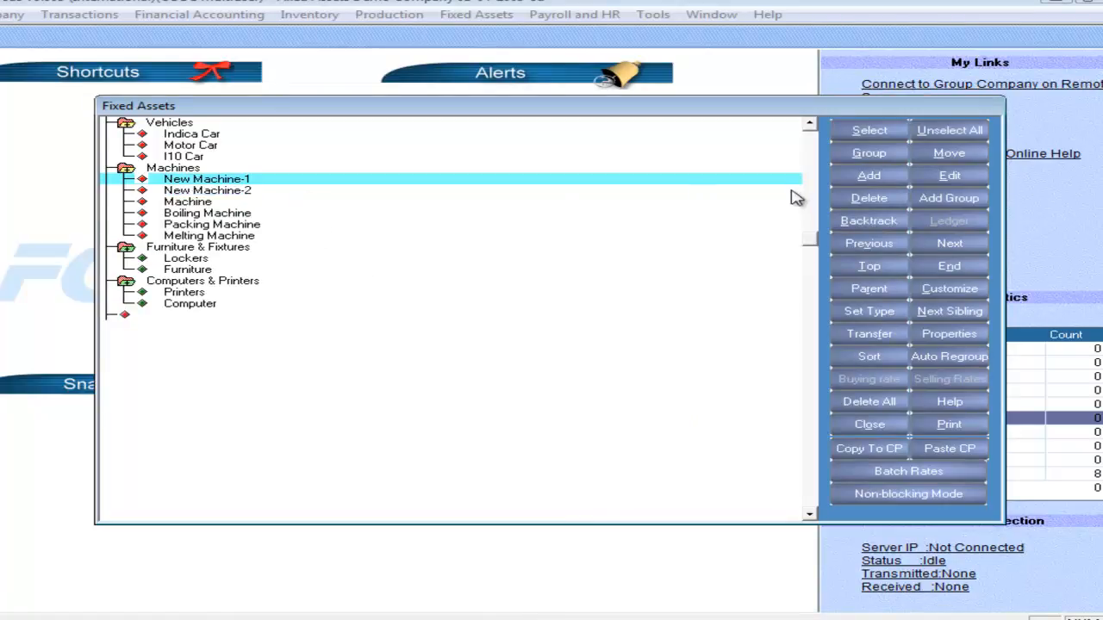
Open New Machine-1 for editing and set its purchase date to 01-04-2009.
click(951, 179)
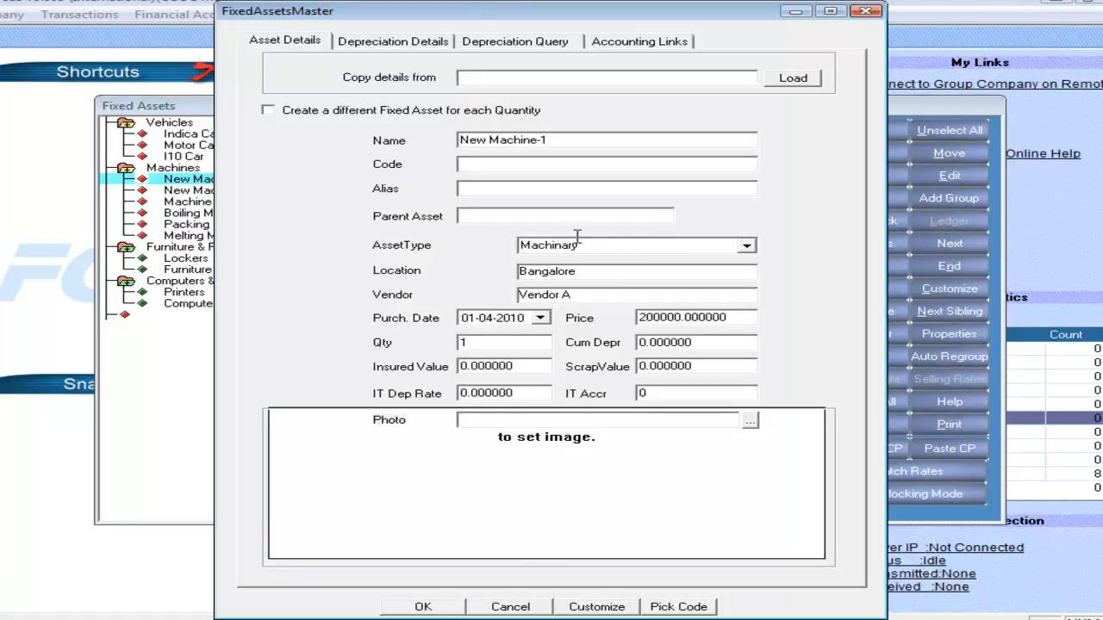
click(496, 607)
click(949, 178)
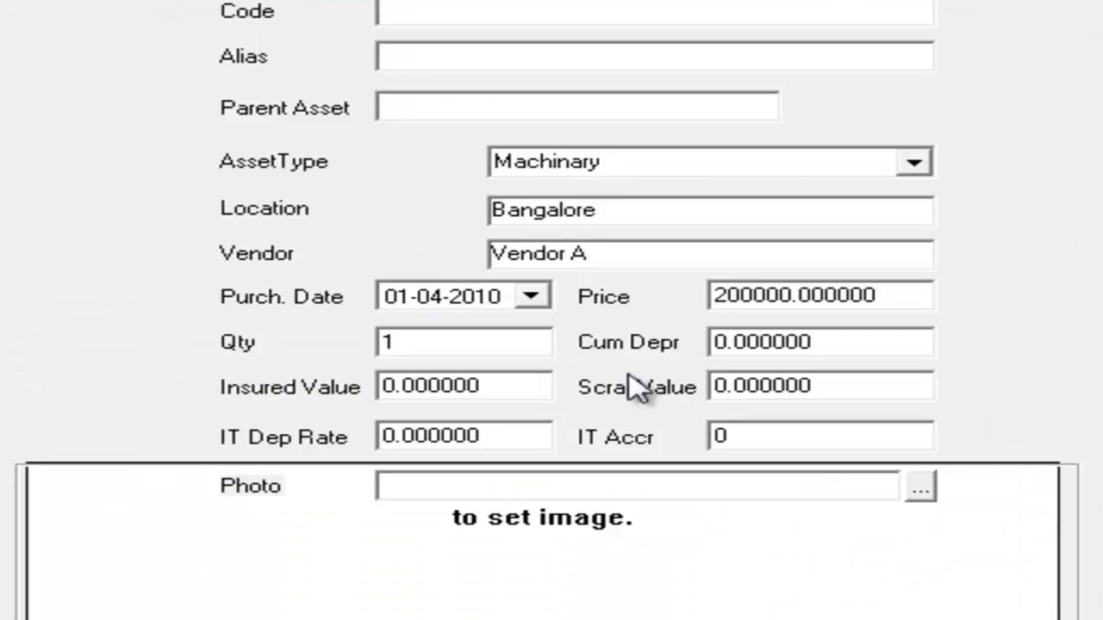
double_click(864, 348)
key(Tab)
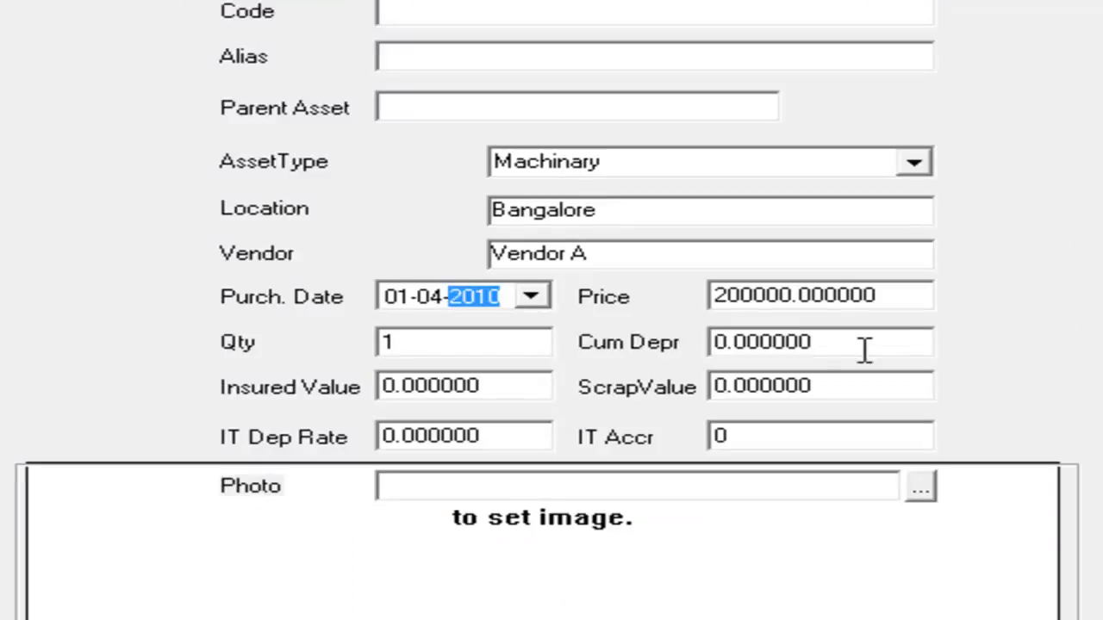
text(2009)
key(Tab)
key(Tab)
key(Tab)
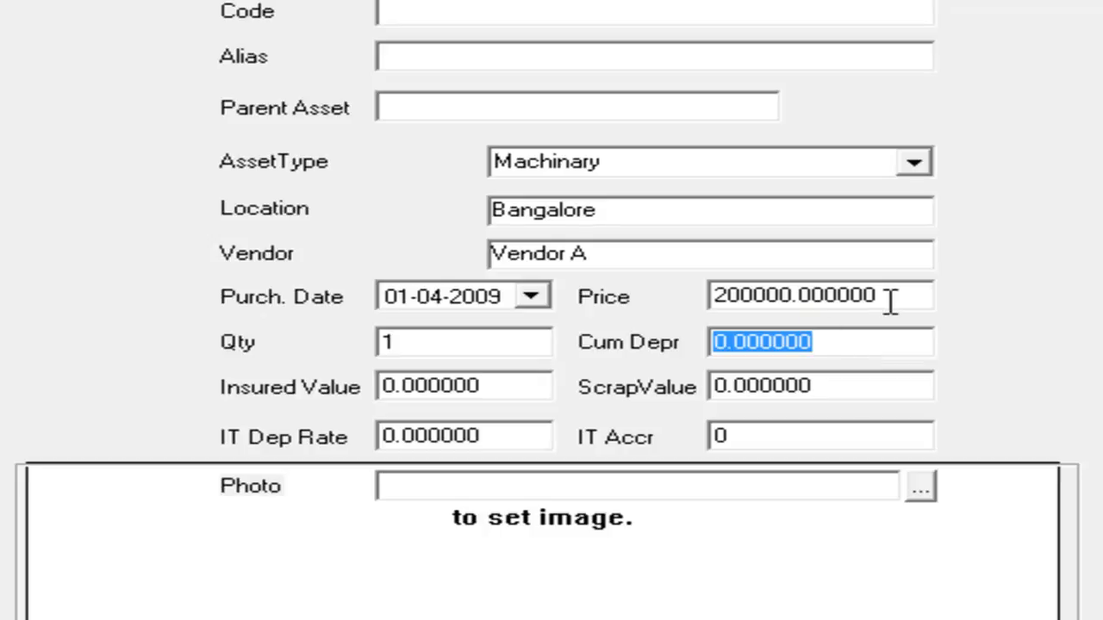
Set the cumulative depreciation of New Machine-1 to 16000, save the asset and close the Fixed Assets Tree.
text(16000)
key(Tab)
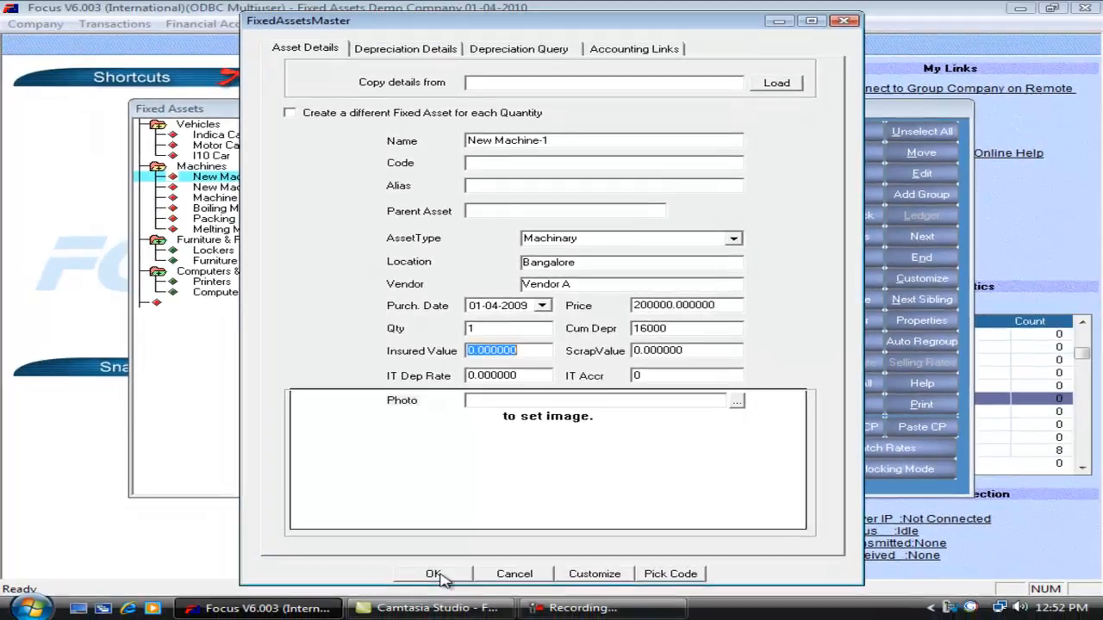
click(438, 576)
key(Escape)
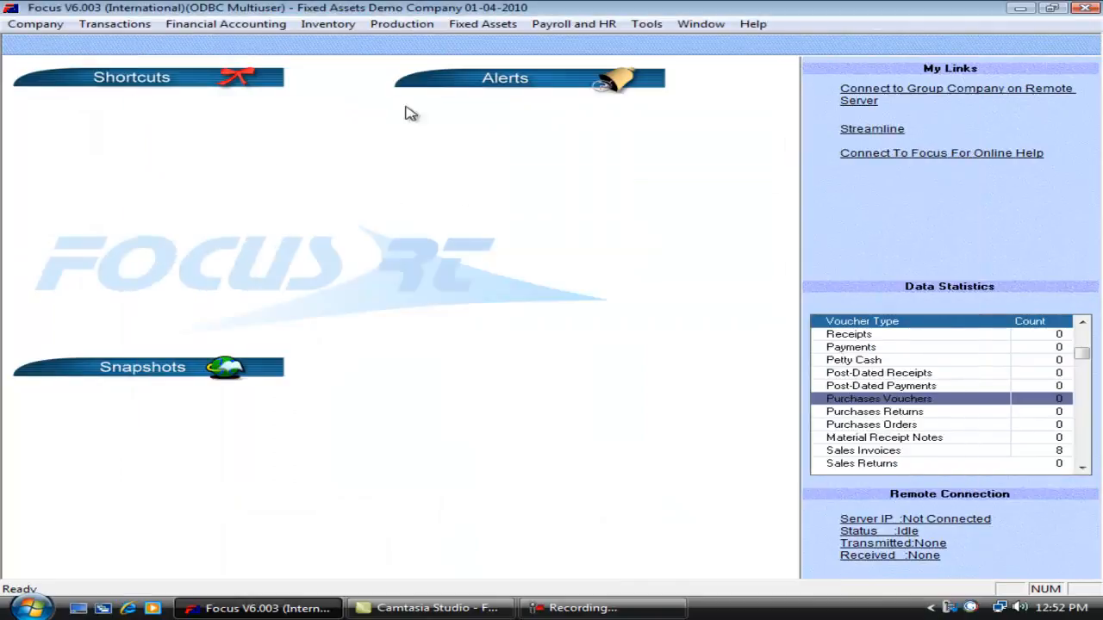
Generate the Depreciation Schedule and examine the opening depreciation of the new machines.
click(485, 26)
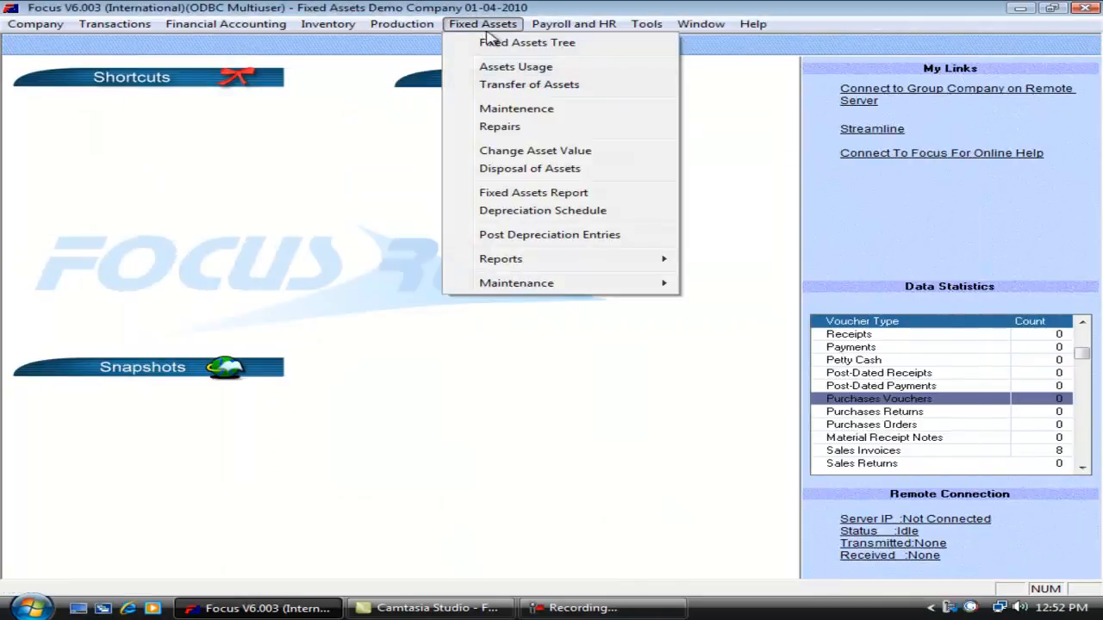
click(554, 211)
click(808, 190)
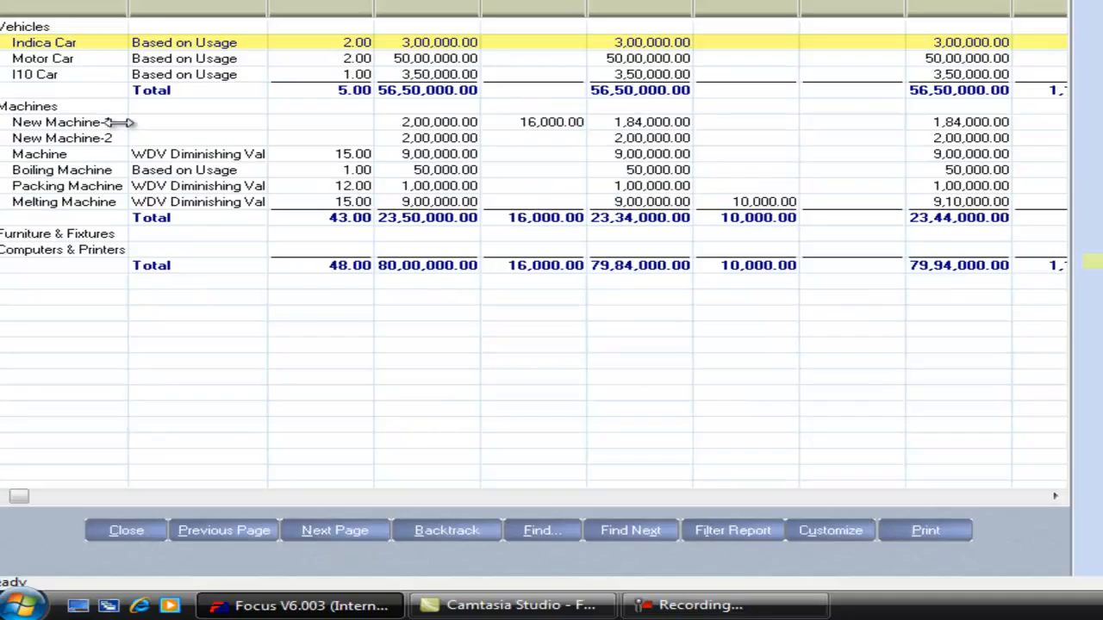
click(104, 214)
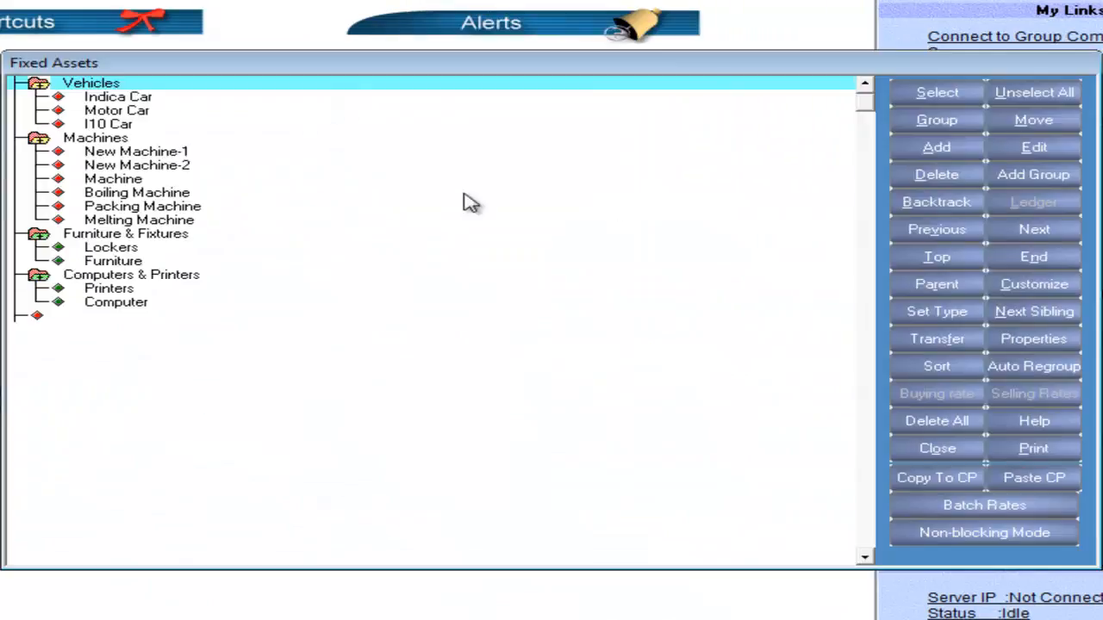
Reopen New Machine-1 for editing in the Fixed Assets Tree and set its IT depreciation rate to 10.
click(183, 154)
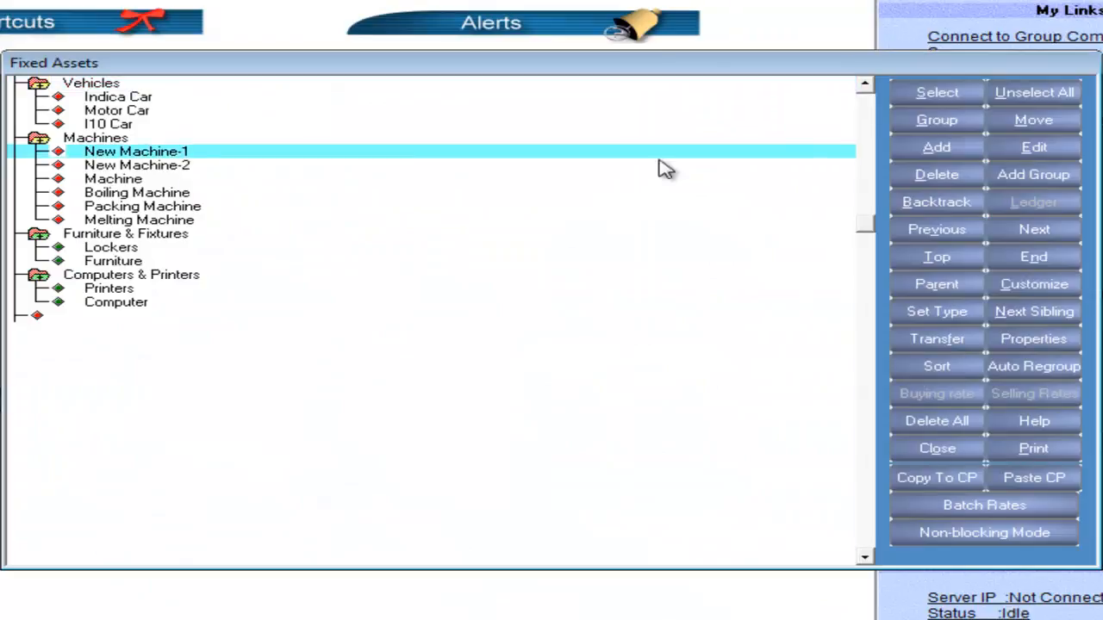
click(1030, 148)
key(Tab)
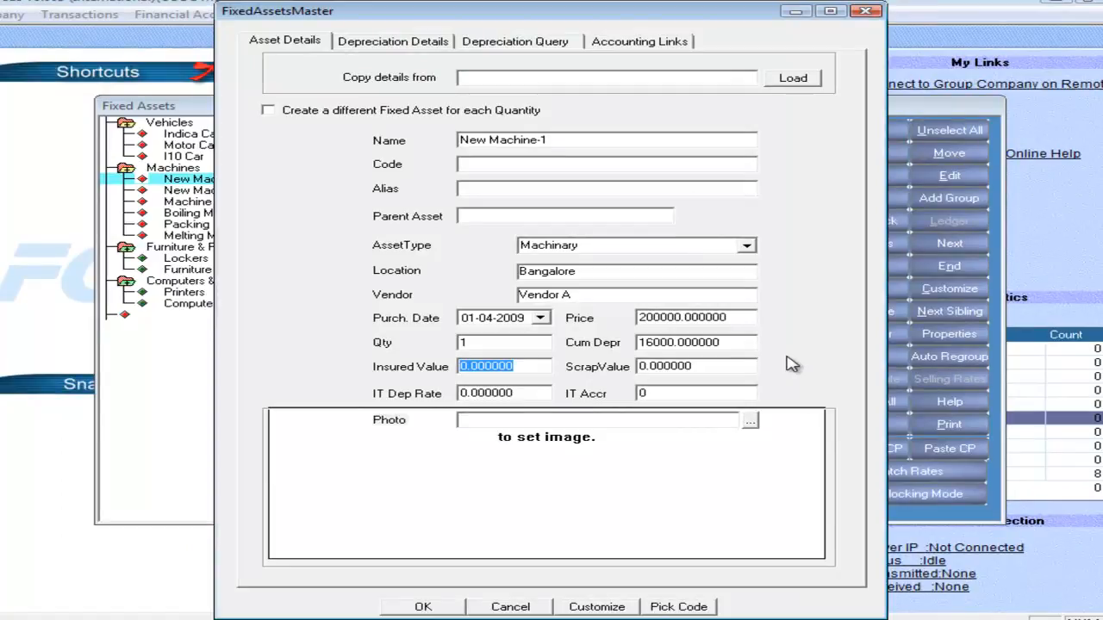
key(Tab)
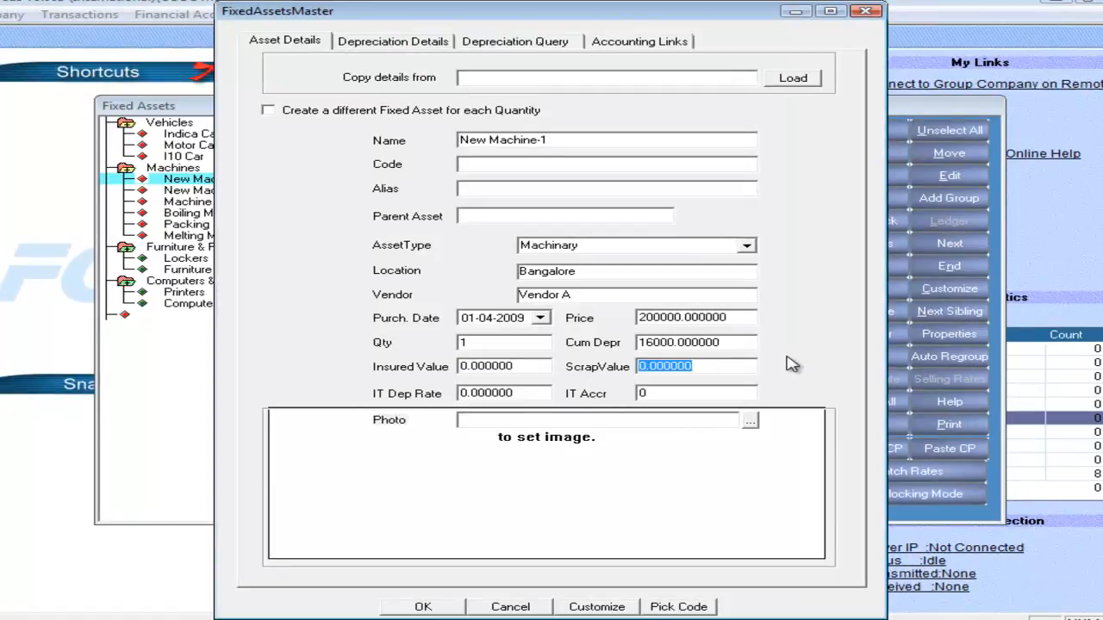
key(Tab)
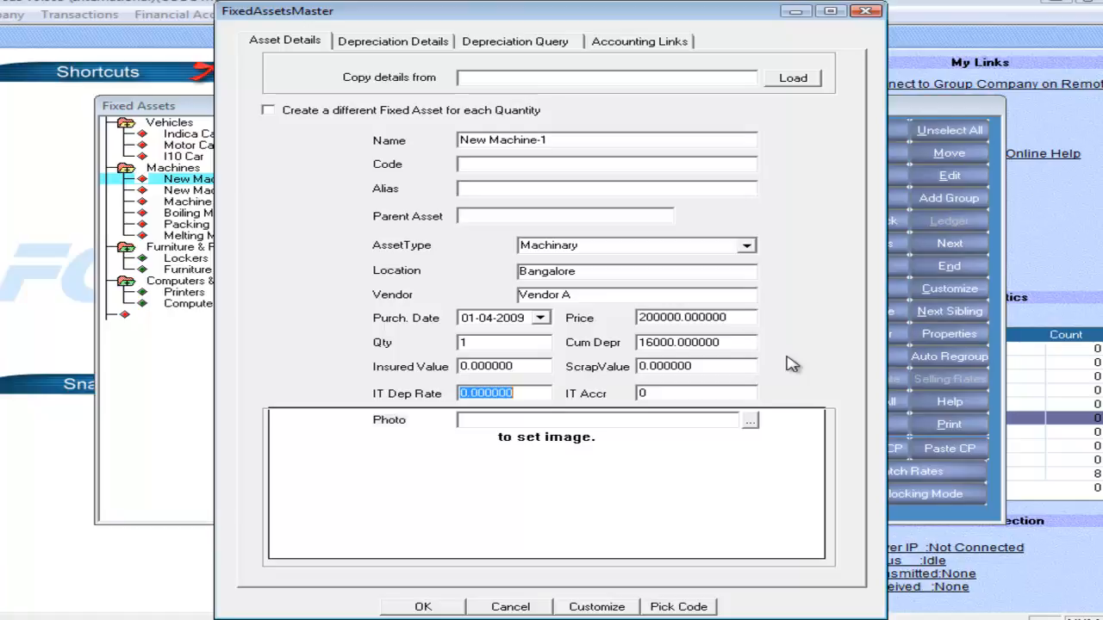
text(10)
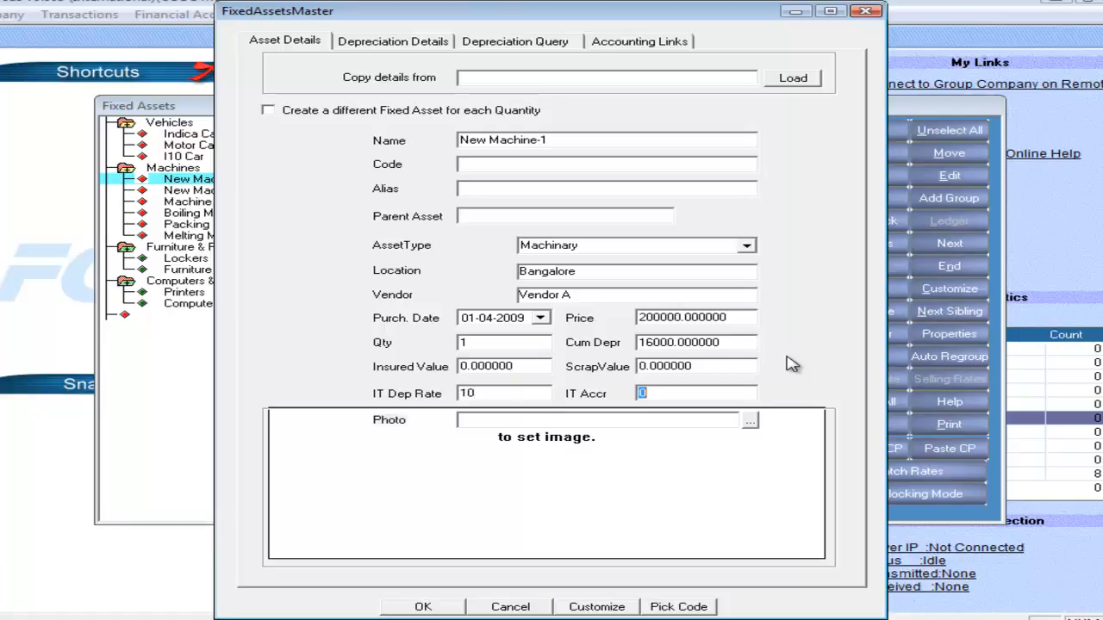
Set the IT Accr value of New Machine-1 to 20000.
drag(729, 344, 626, 346)
click(656, 391)
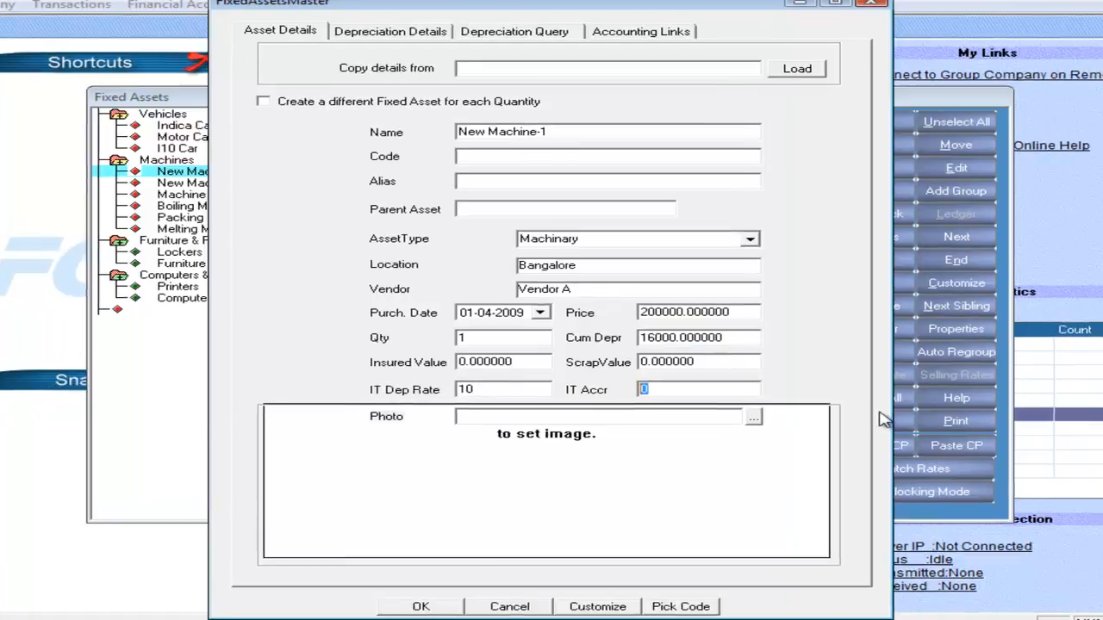
text(20000)
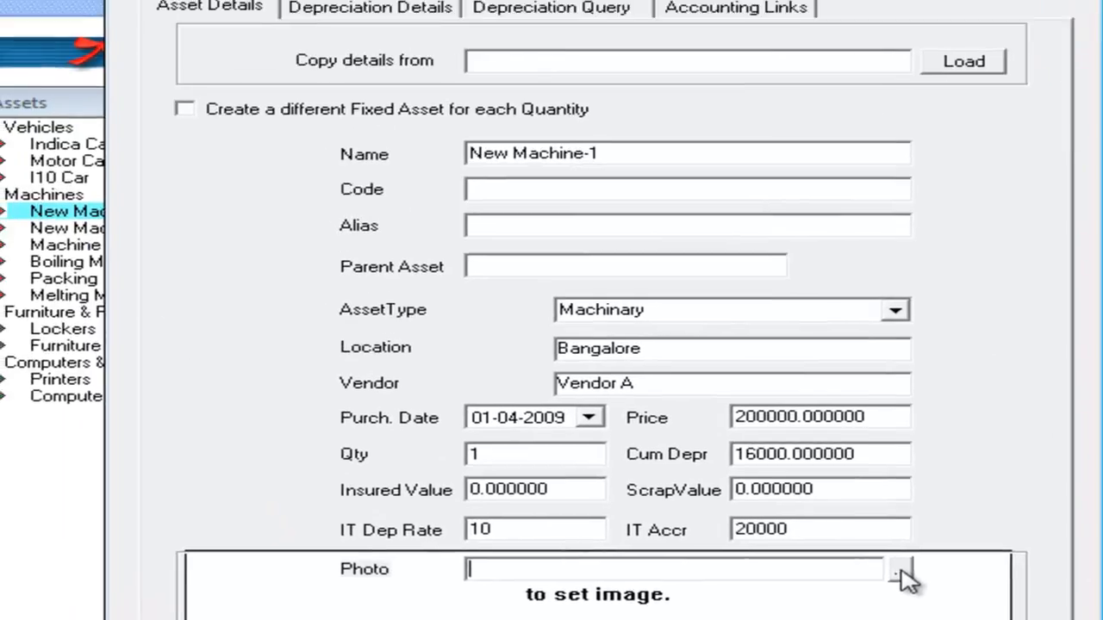
Attach the car5 image as the photo of New Machine-1 and try the option to remove the current image.
click(848, 326)
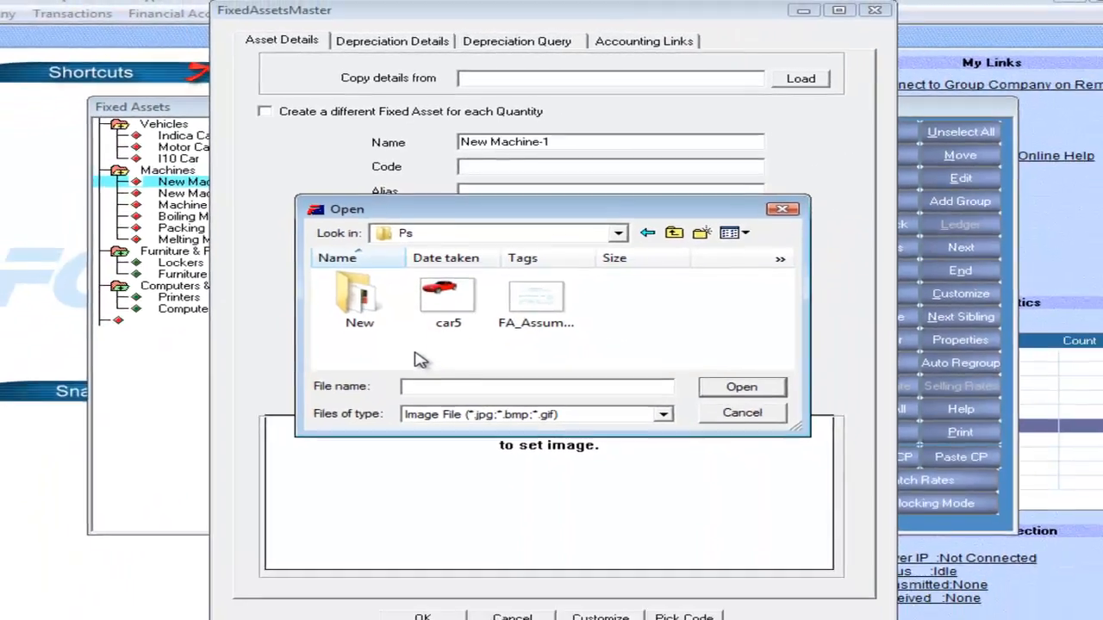
click(449, 301)
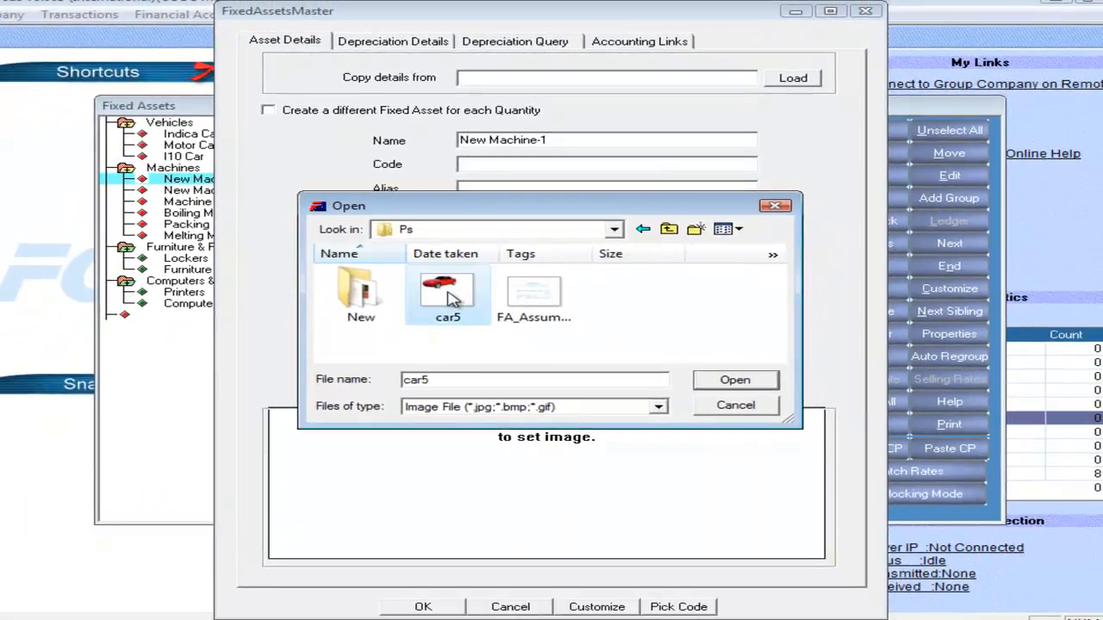
click(734, 382)
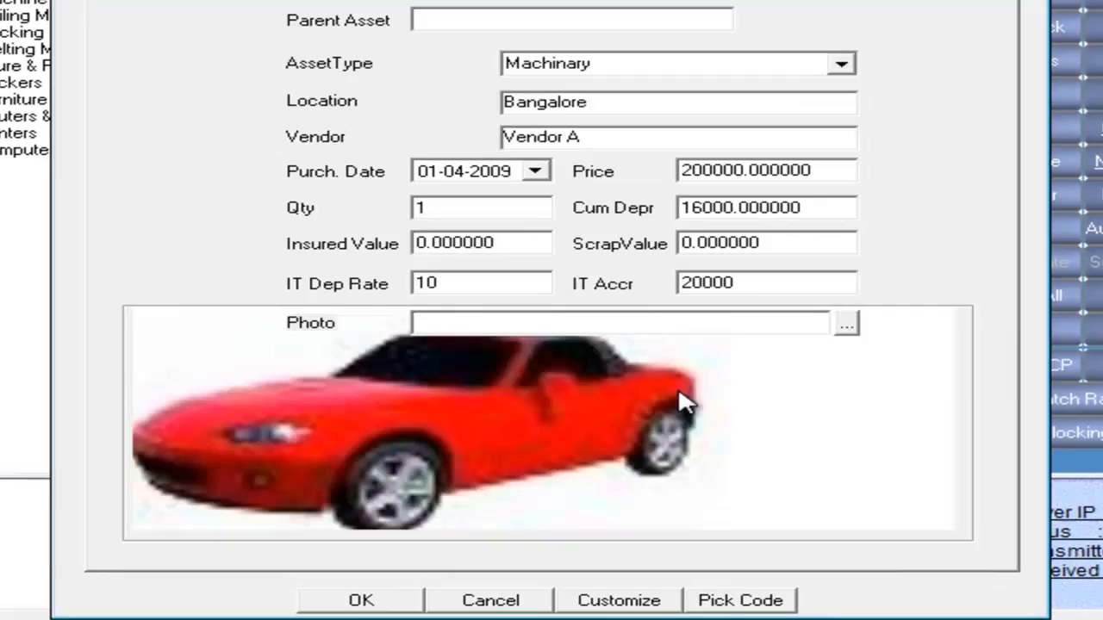
right_click(677, 387)
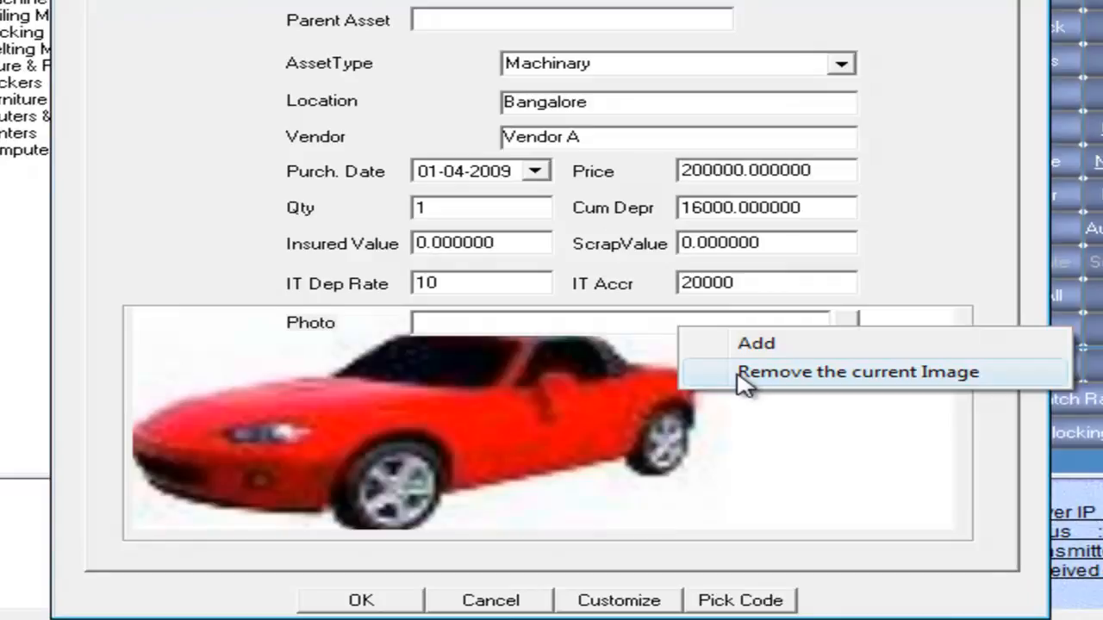
click(740, 380)
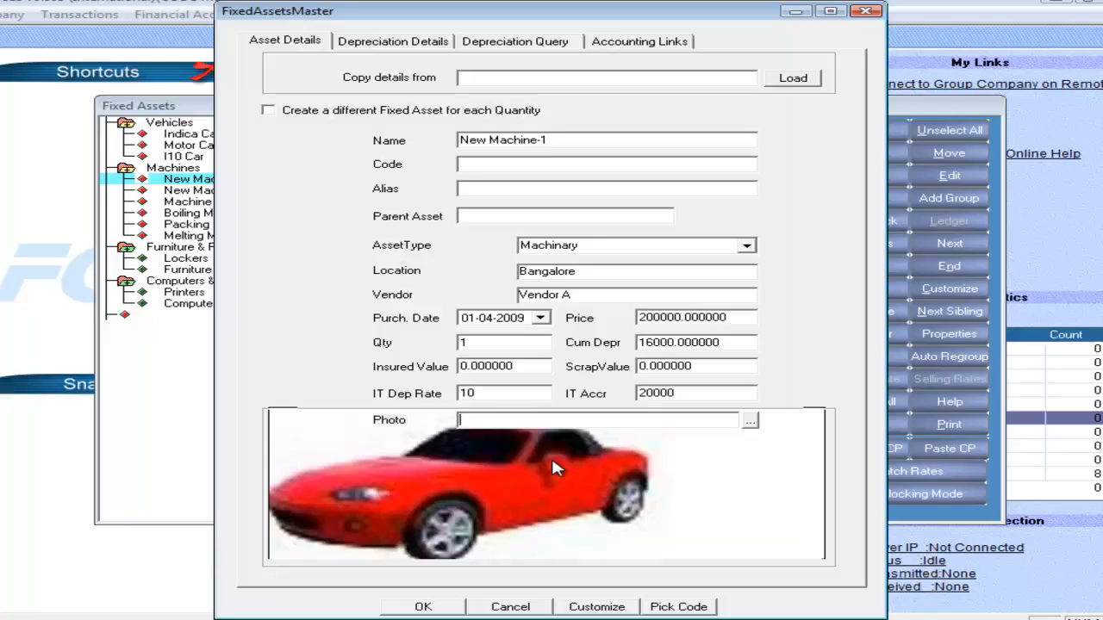
Set New Machine-1's depreciation method to WDV Diminishing Value with a rate of 8 and commencement date 01-04-2010.
click(407, 43)
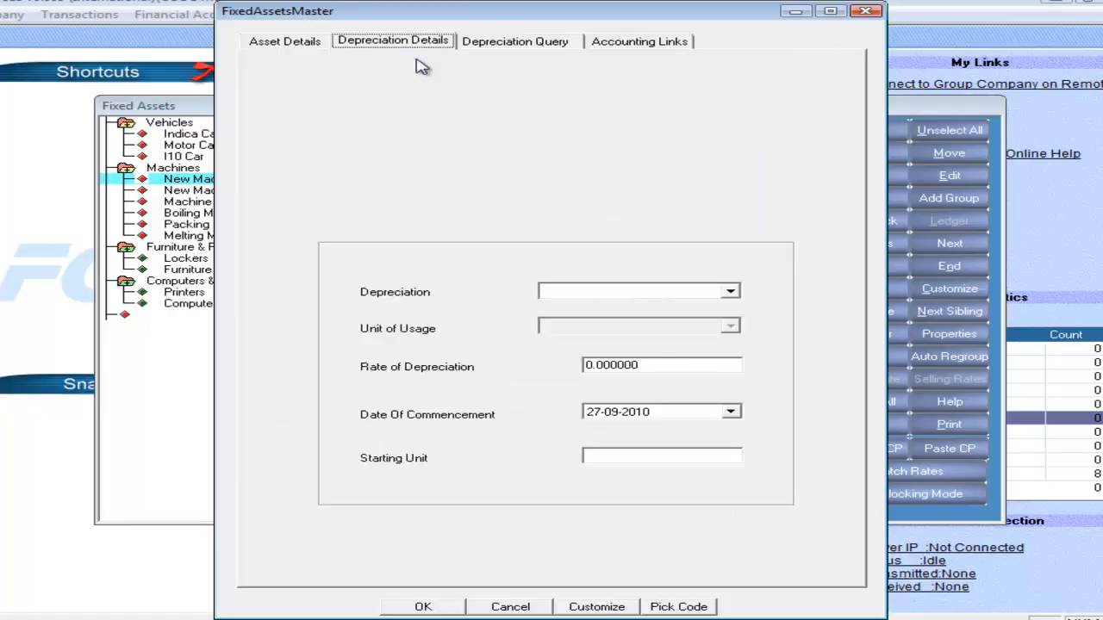
click(731, 293)
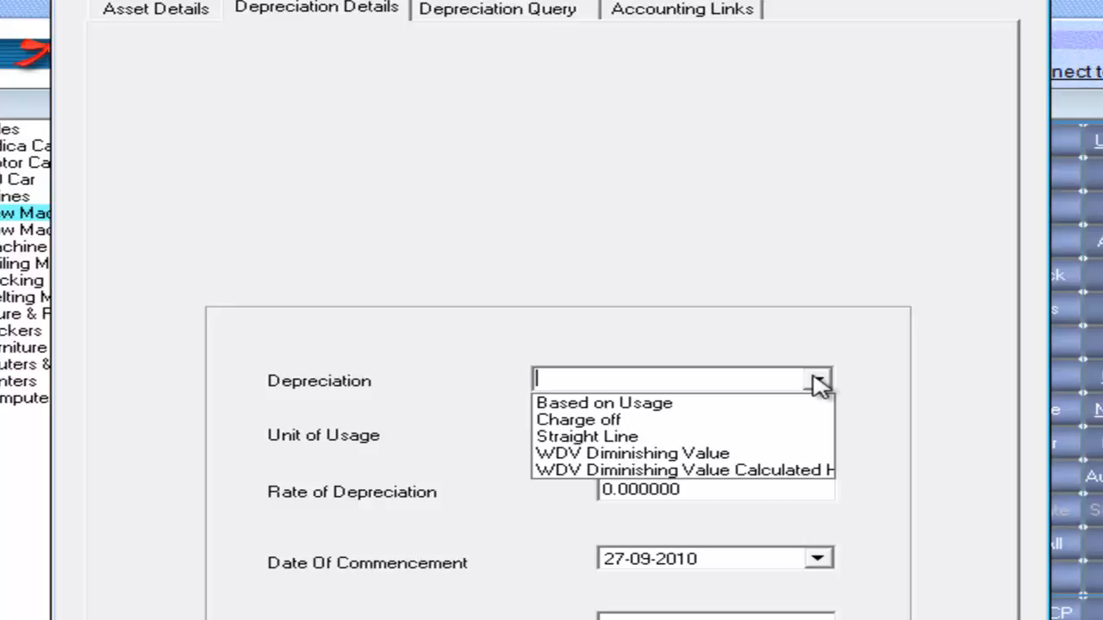
click(706, 455)
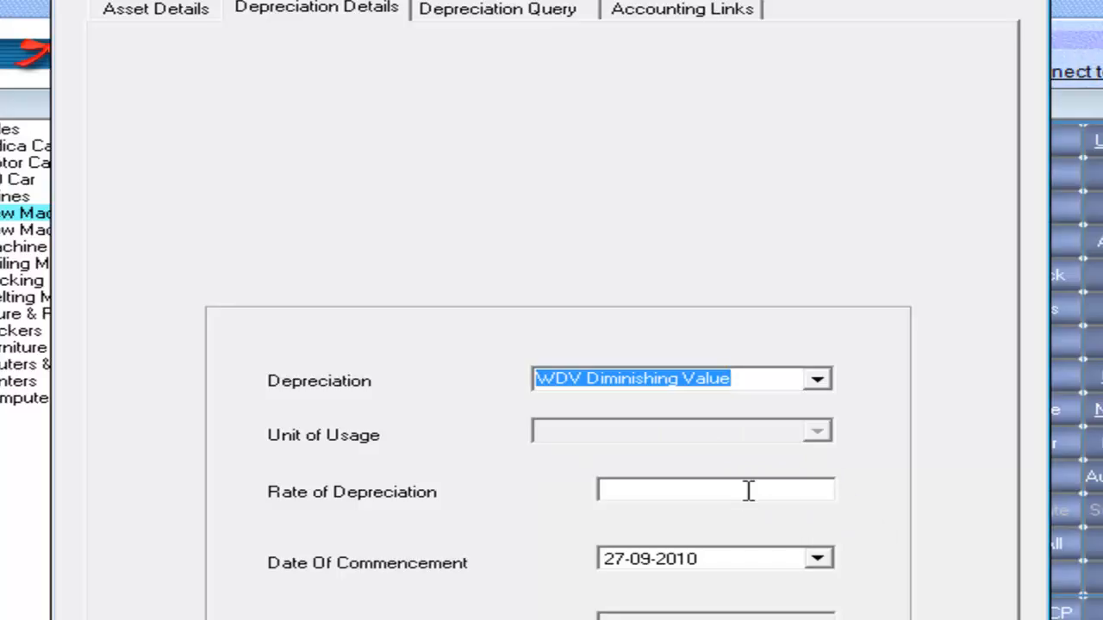
click(748, 490)
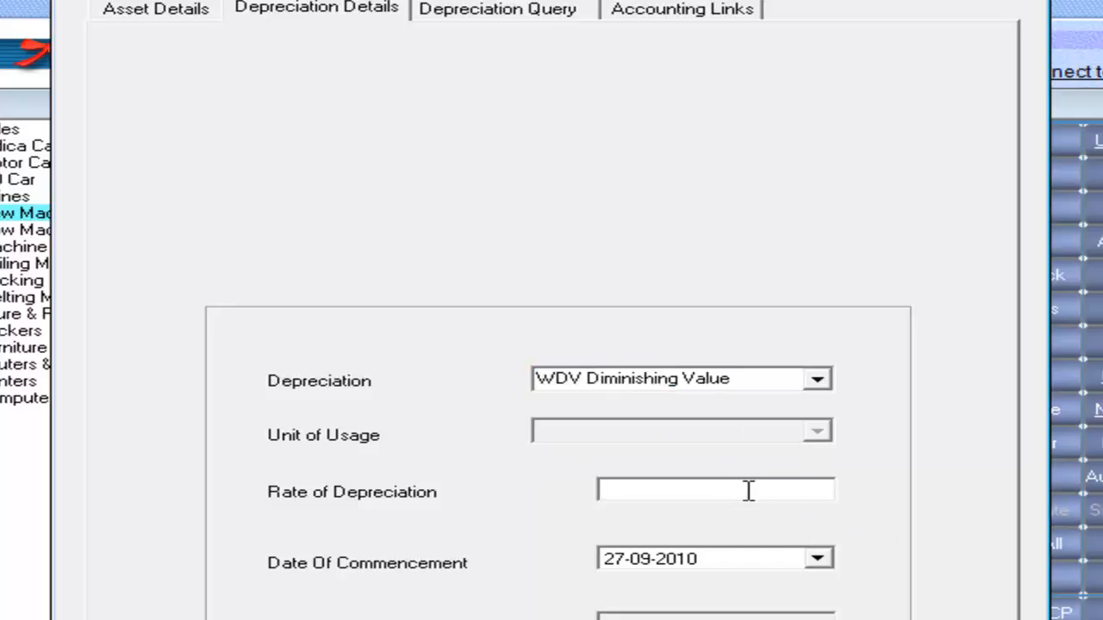
text(8)
key(Tab)
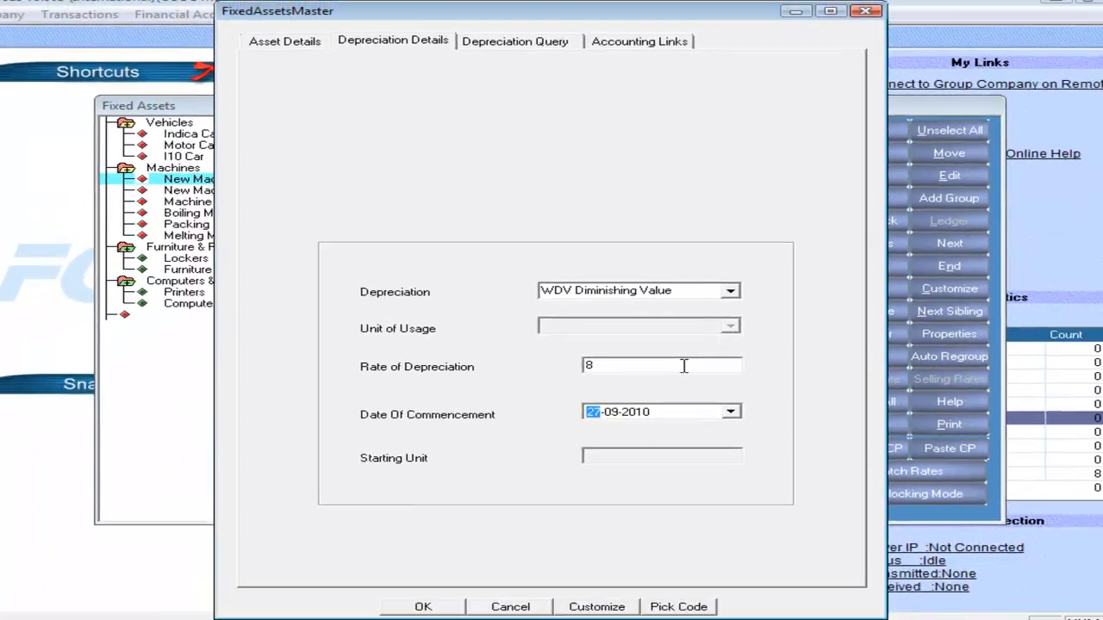
key(Right)
text(04)
key(Tab)
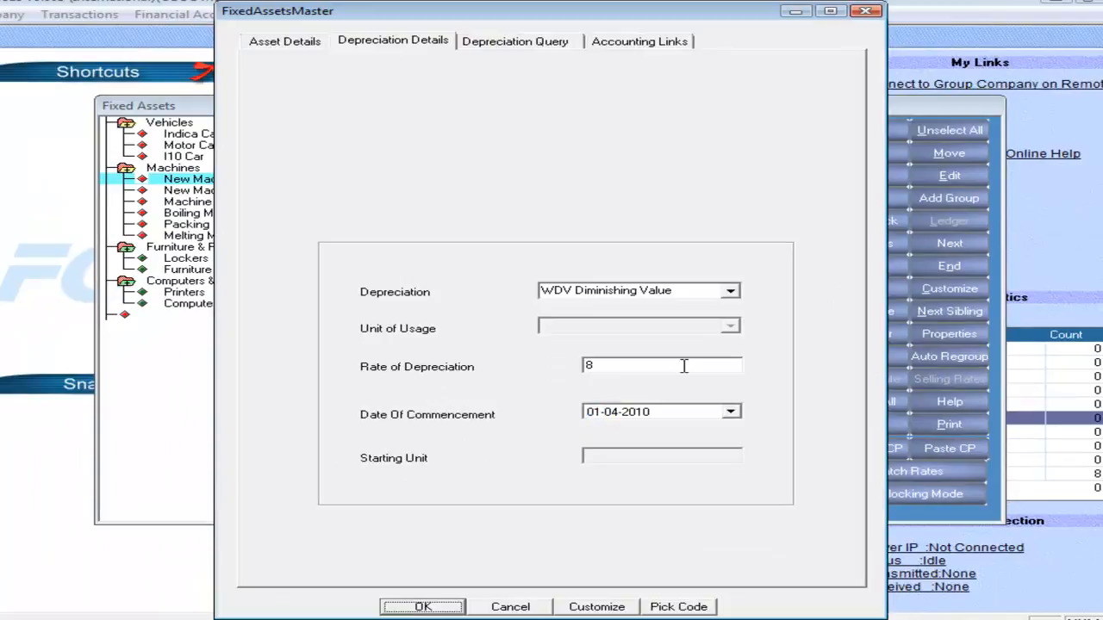
Link New Machine-1's Asset A/C Code to the Machine (Asset) account.
click(648, 47)
click(555, 291)
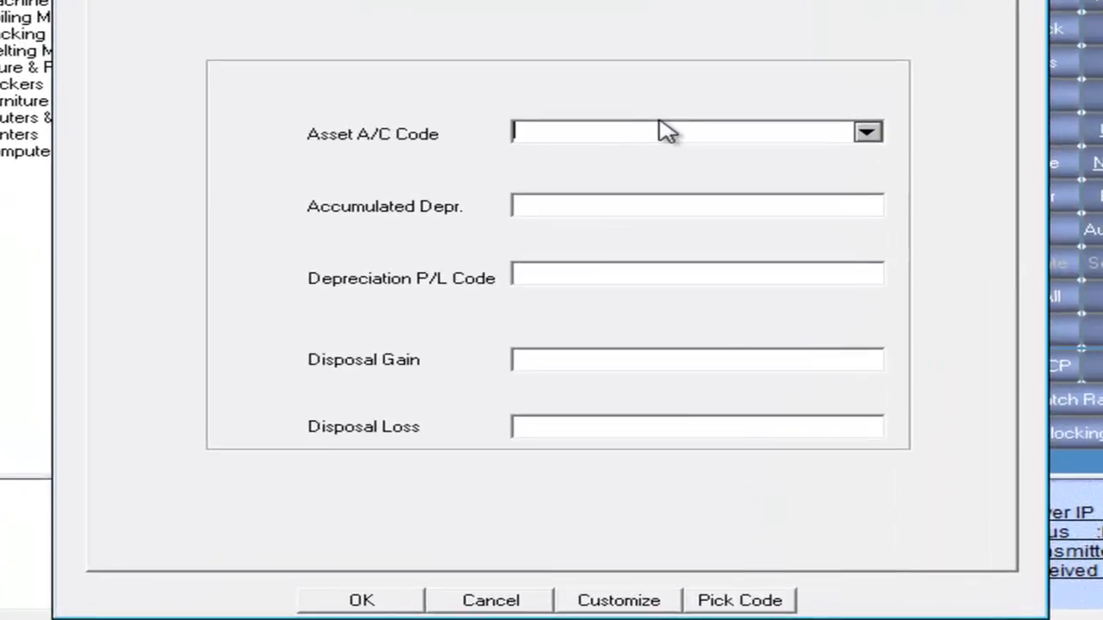
text(a)
key(Down)
key(BackSpace)
text(ma)
key(Return)
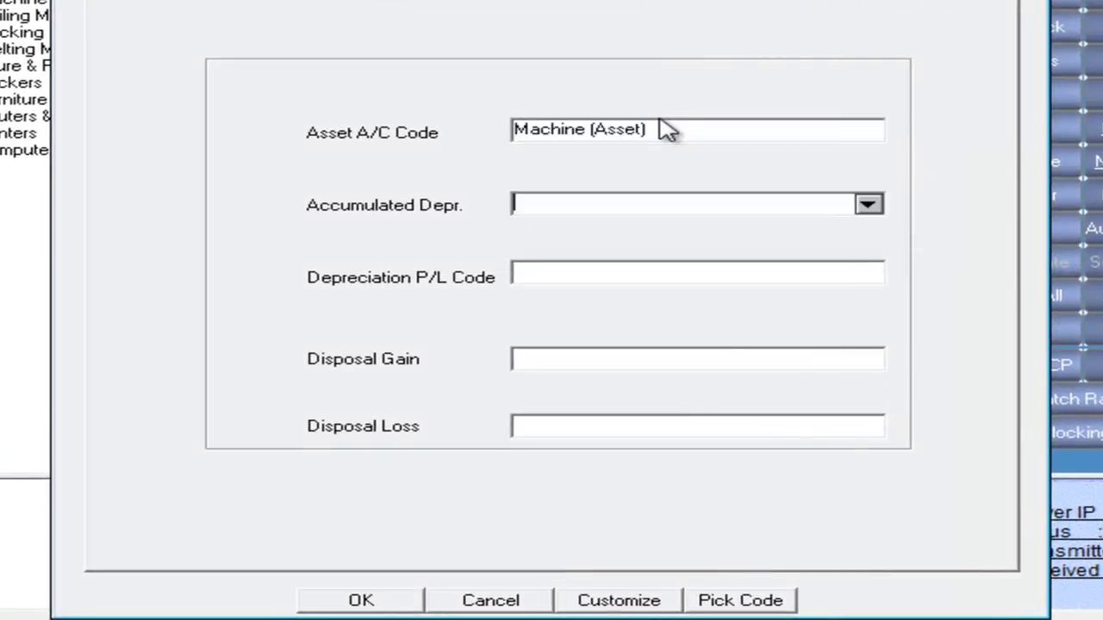
Link New Machine-1's accumulated depreciation to Accumulated Depreciation and its Depreciation P/L Code to Depreciation.
text(a)
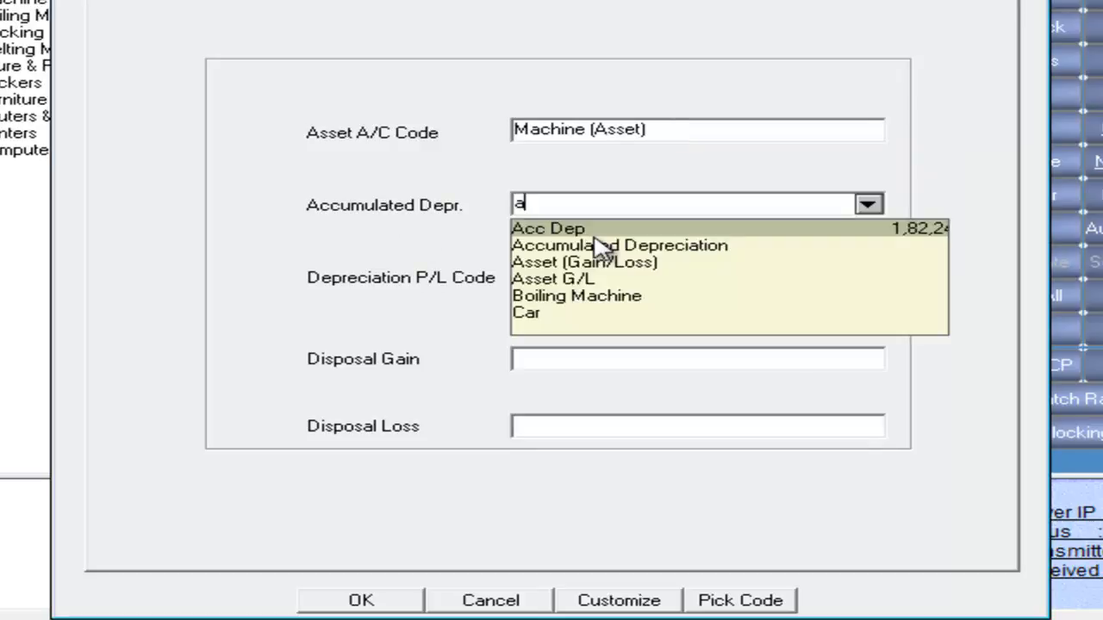
click(594, 244)
text(de)
key(Down)
key(Return)
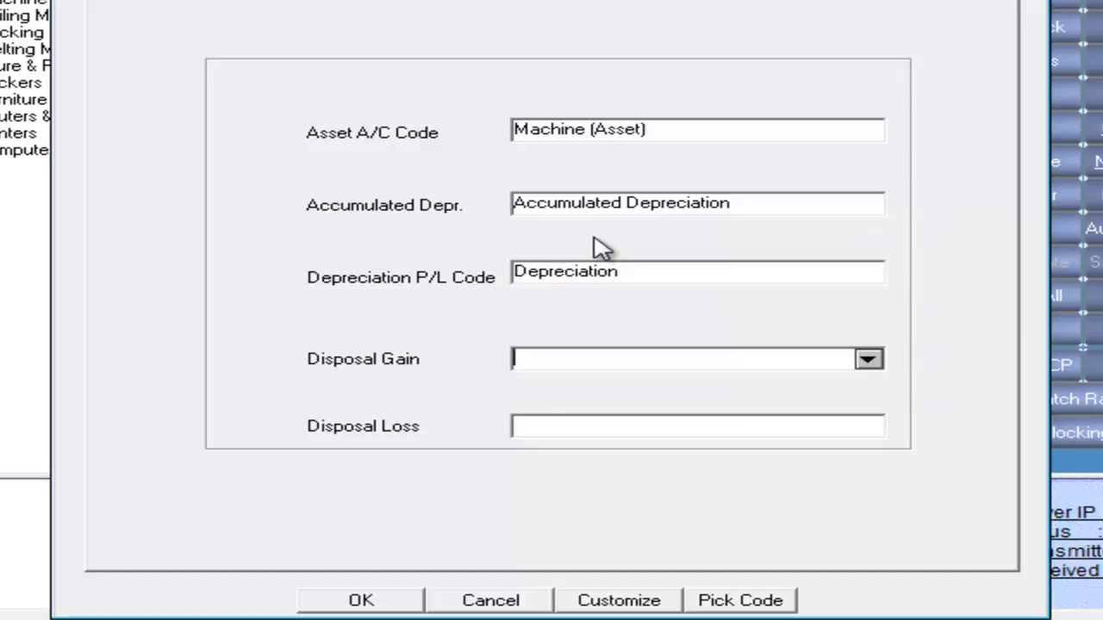
Link both disposal gain and disposal loss of New Machine-1 to Asset (Gain/Loss) and save the asset.
text(a)
key(Down)
key(Down)
key(Return)
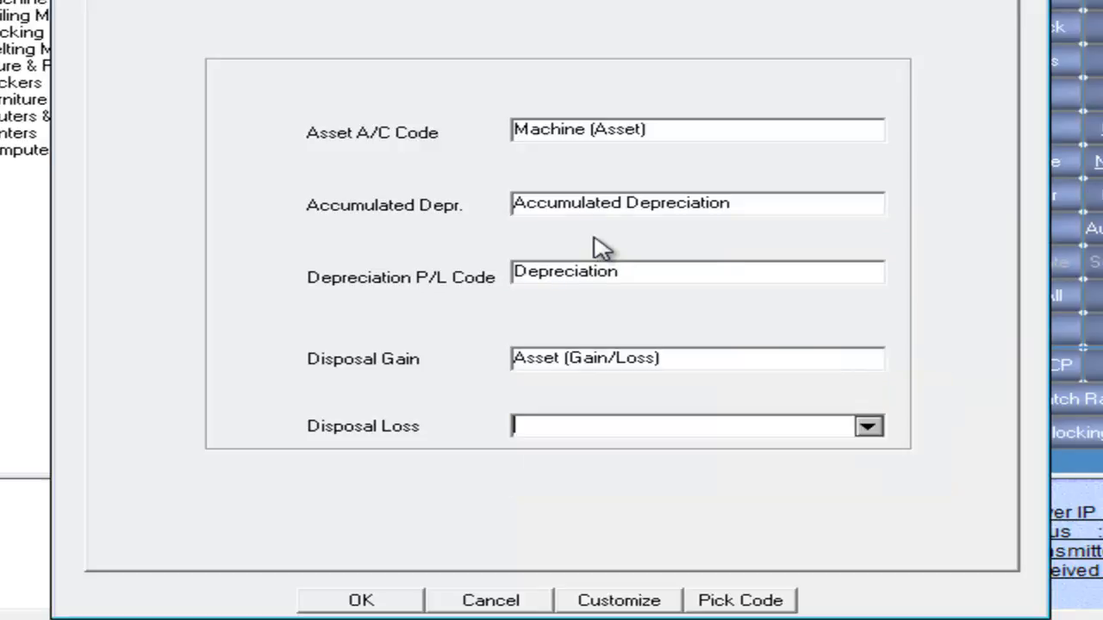
text(a)
key(Down)
key(Down)
key(Return)
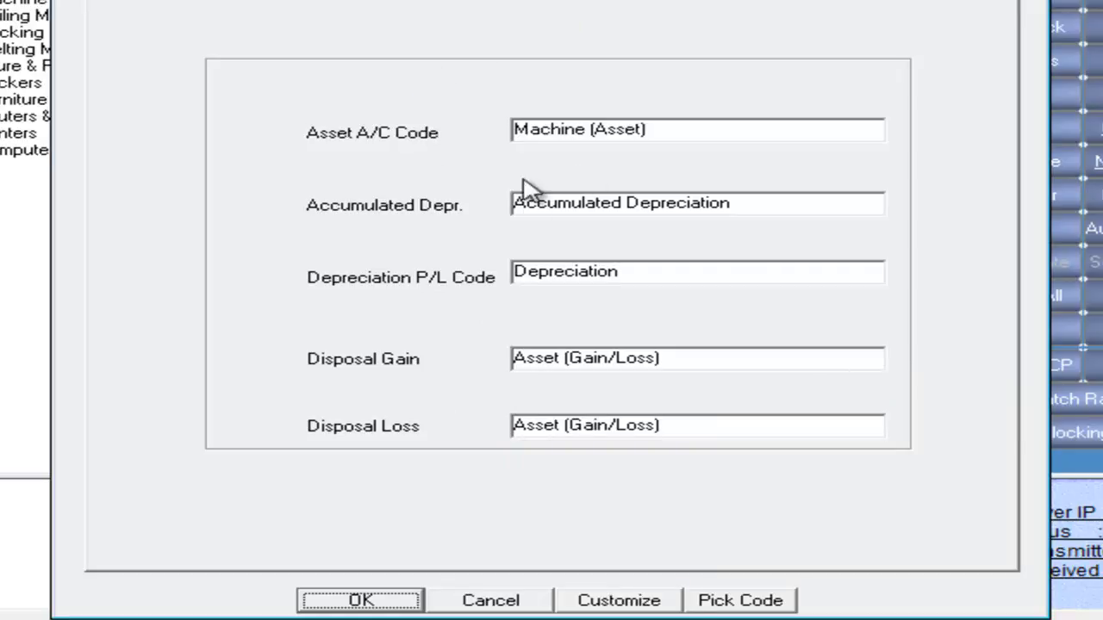
click(362, 603)
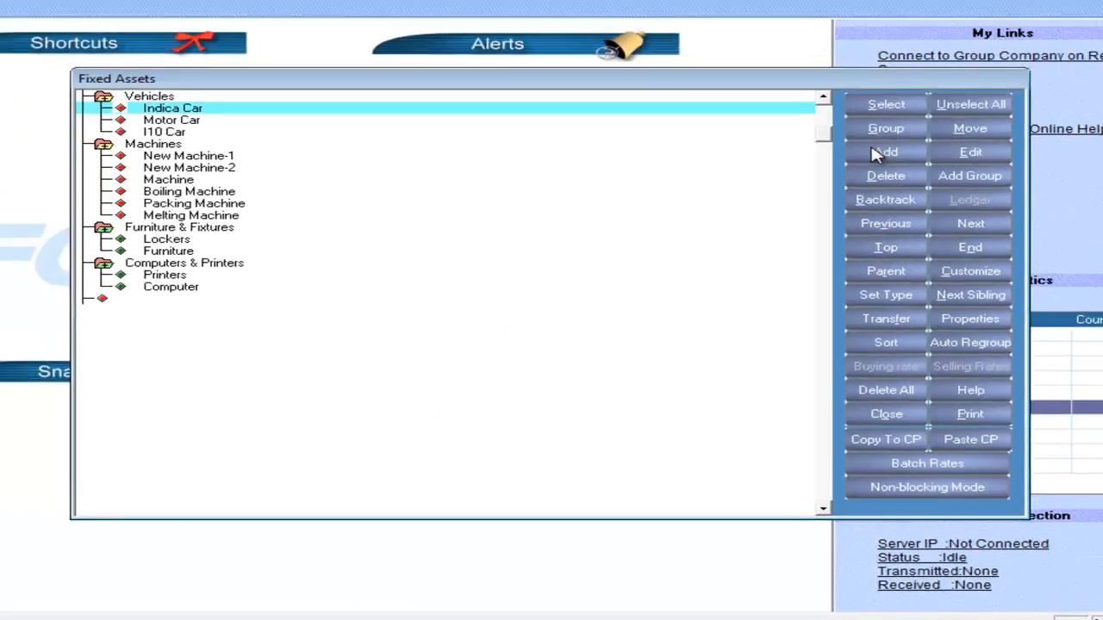
Add a new fixed asset under Vehicles named Honda City Car with asset type Vehicle.
click(874, 152)
click(542, 140)
text(Honda City)
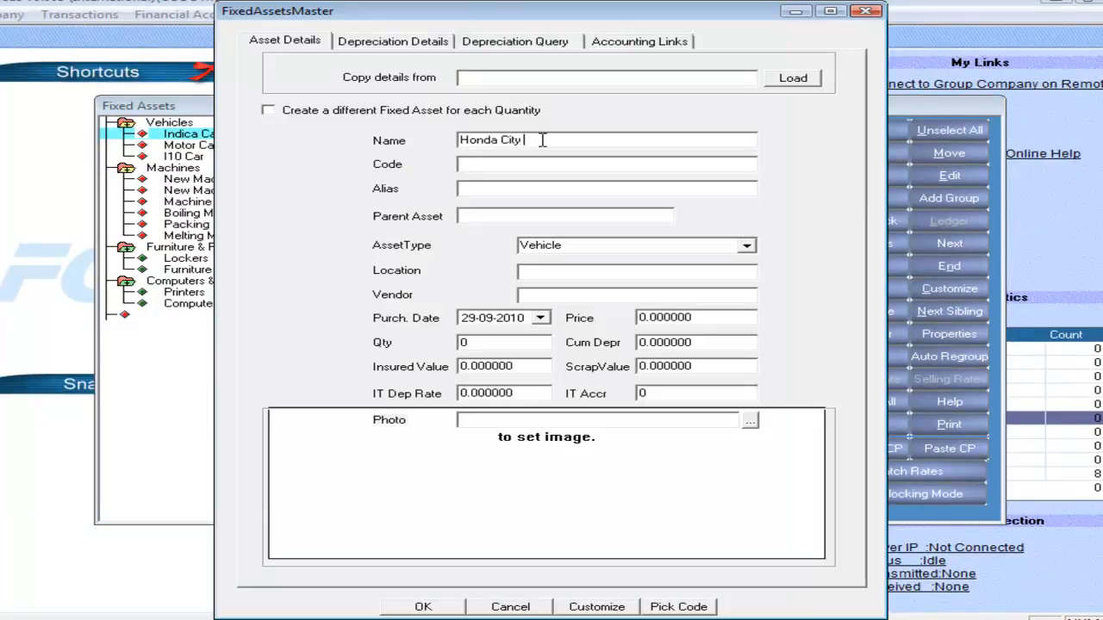
key(Tab)
key(Tab)
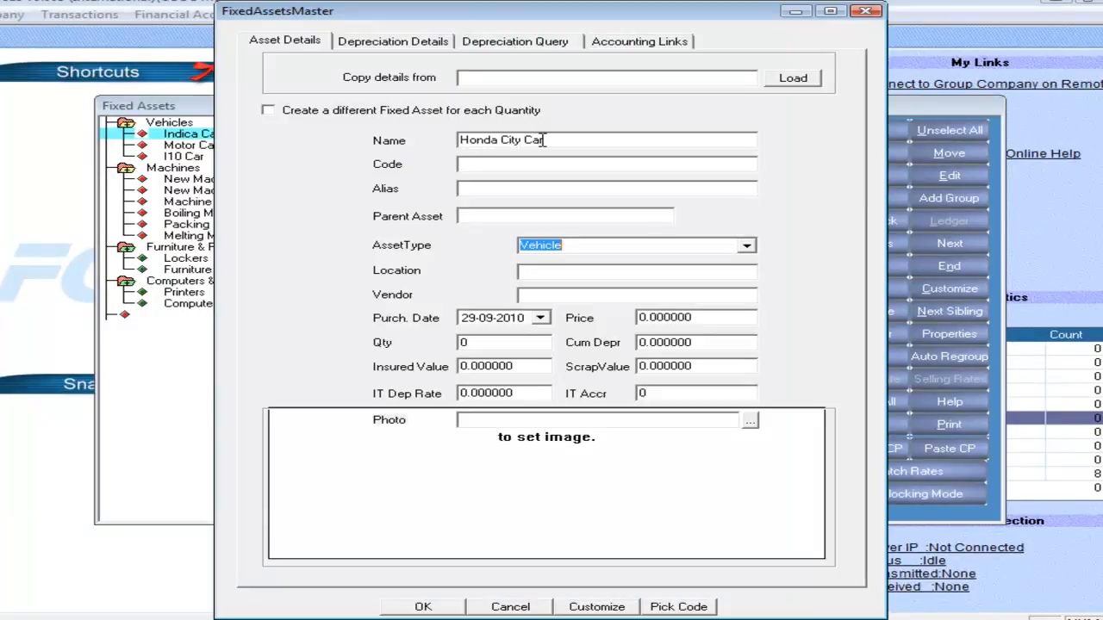
click(746, 246)
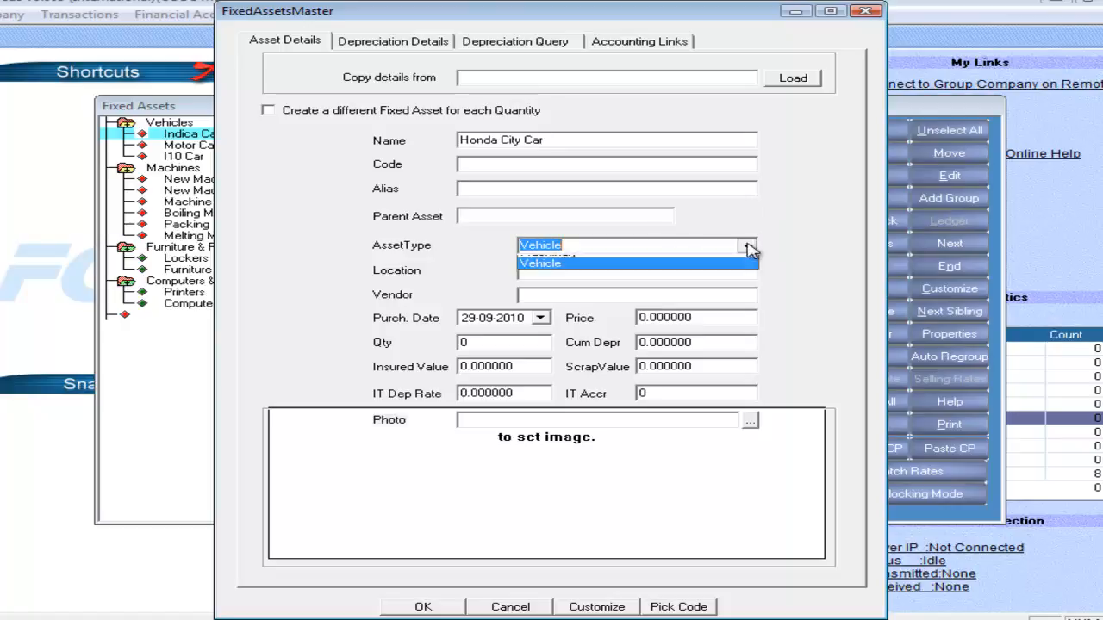
click(632, 330)
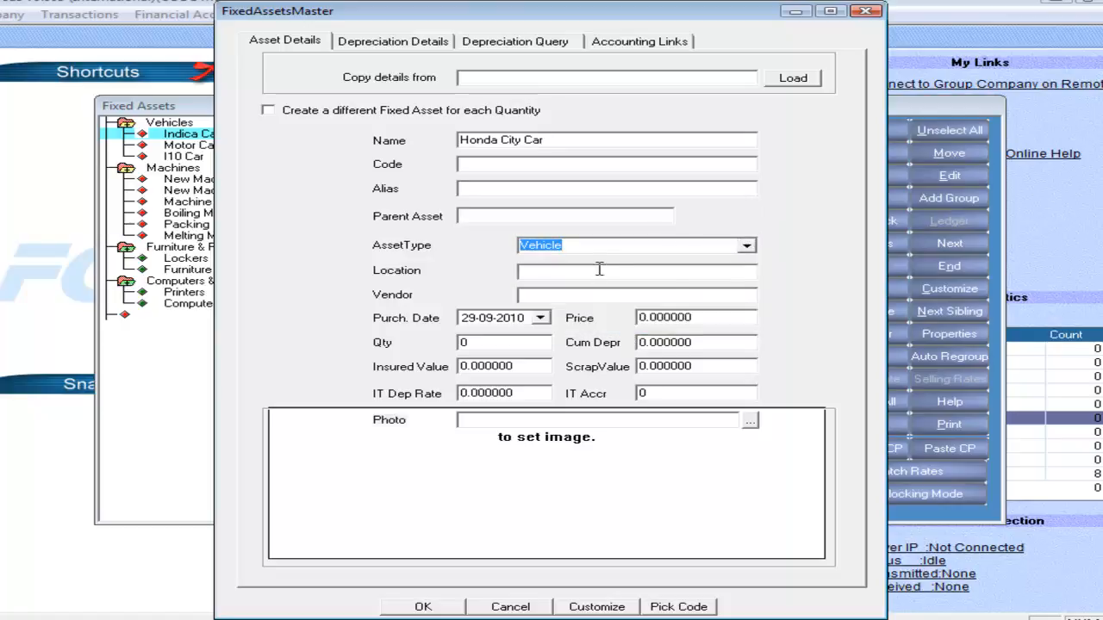
Set the Honda City Car's location to Hyderabad and its vendor to Vendor A.
key(Tab)
text(H)
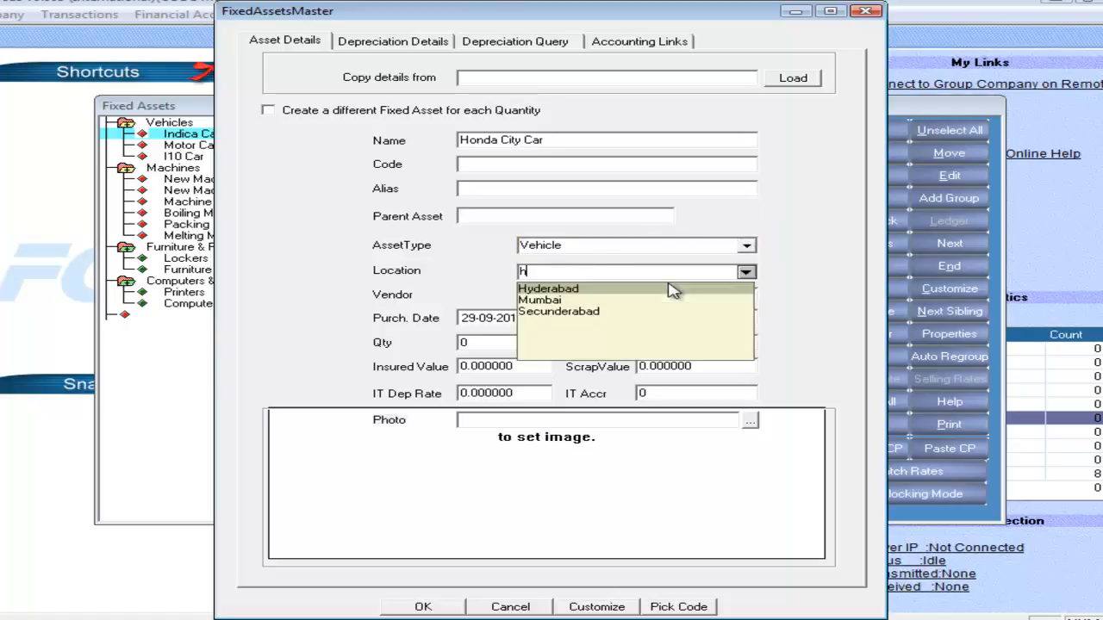
key(Tab)
text(V)
key(Tab)
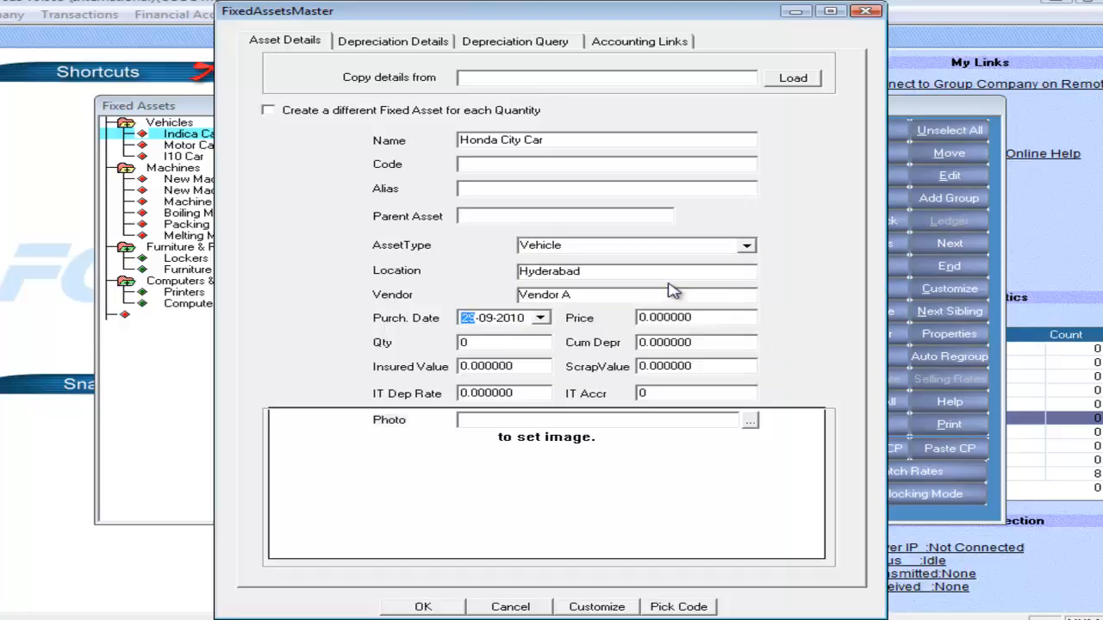
Set the Honda City Car's purchase date to 01-04-2010 and its quantity to 1.
key(Right)
text(04)
key(Tab)
key(Tab)
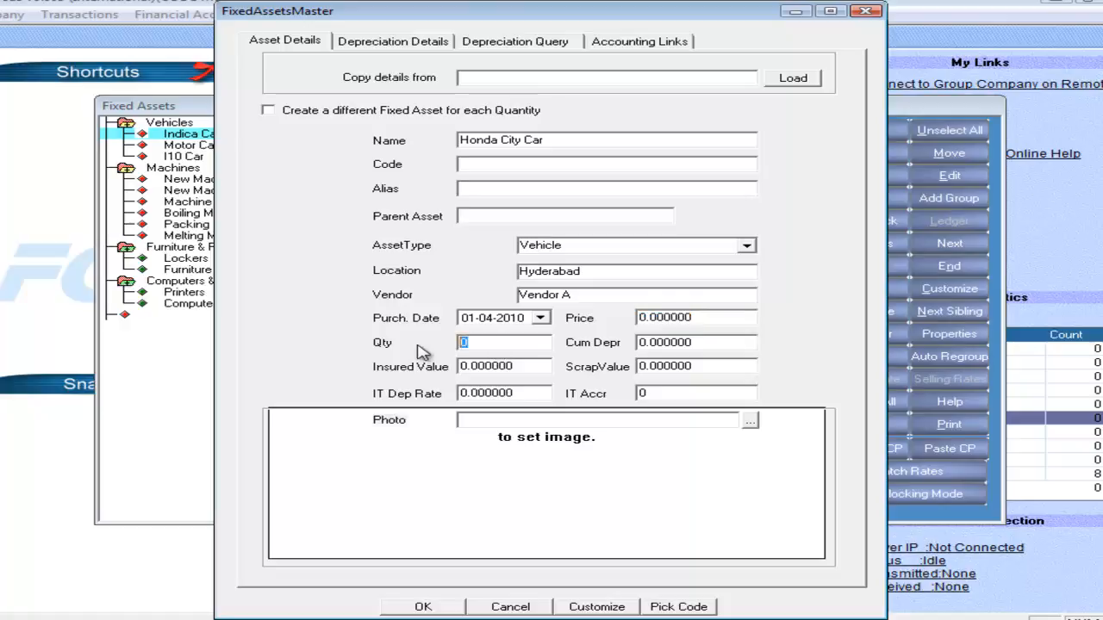
text(1)
key(Tab)
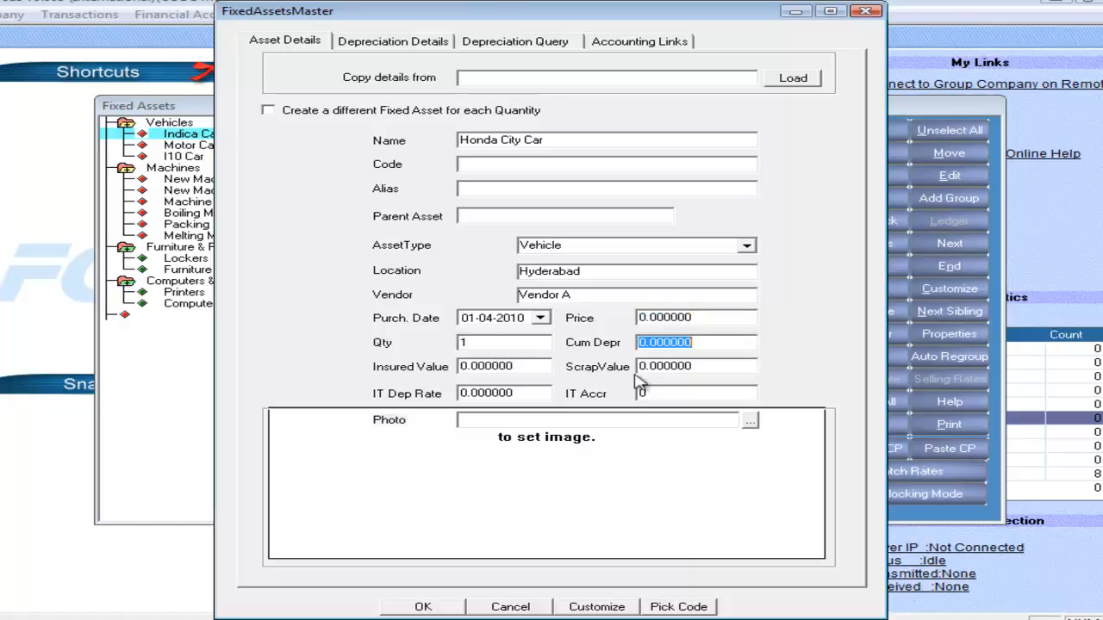
Link the Honda City Car's Asset A/C Code to Car and its accumulated depreciation to Accumulated Depreciation.
click(617, 43)
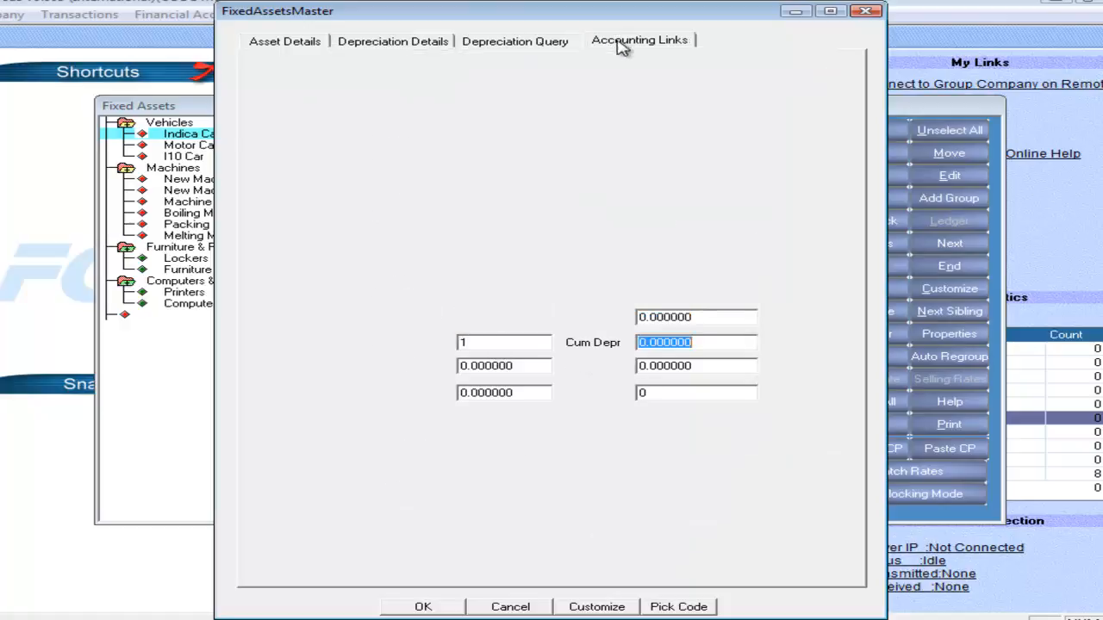
click(554, 290)
text(C)
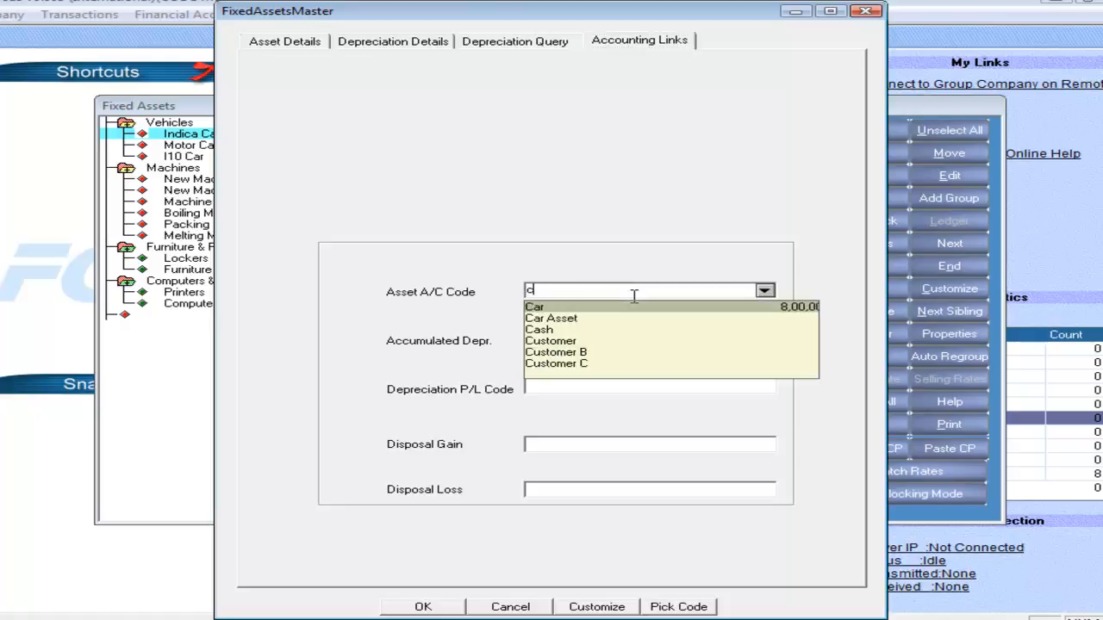
key(Return)
text(a)
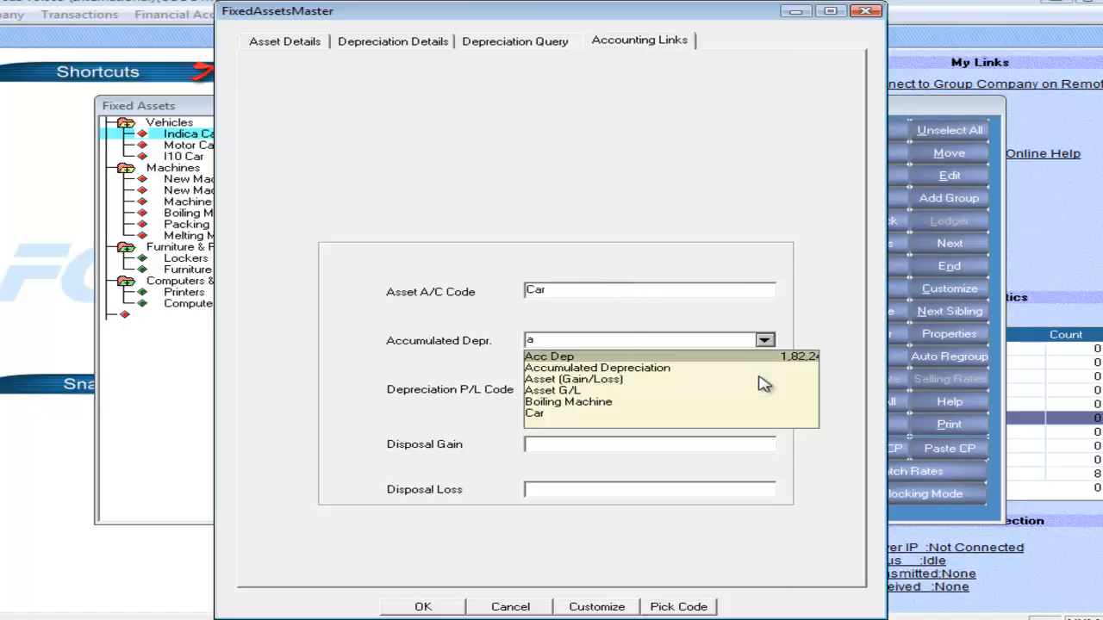
key(Down)
key(Return)
Link the Honda City Car's Depreciation P/L Code to the Depreciation account.
click(765, 385)
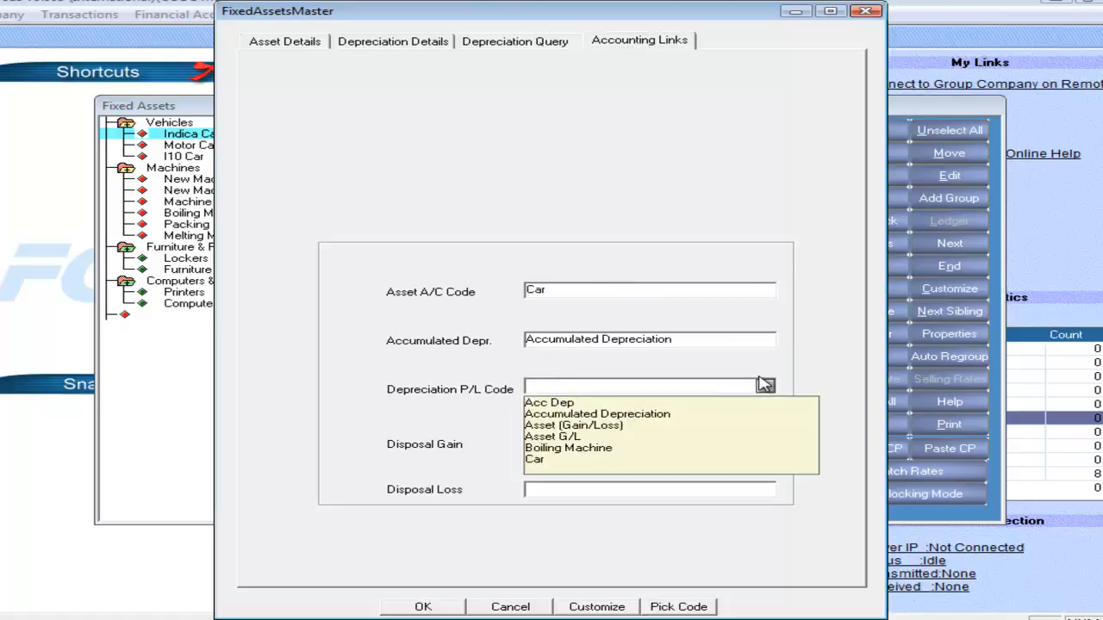
key(Down)
key(Down)
text(d)
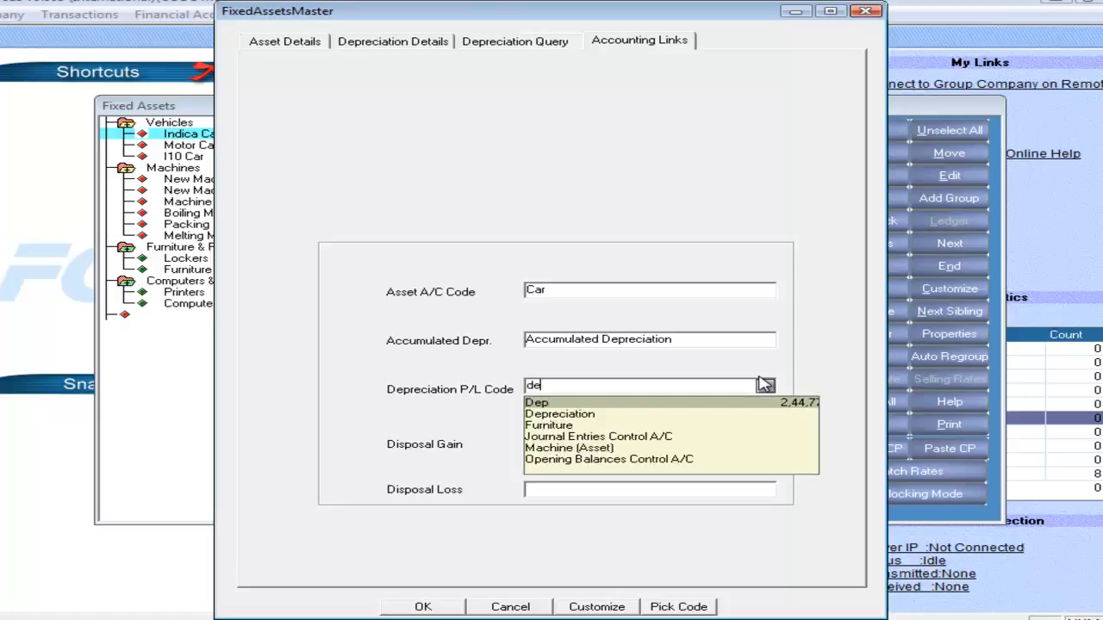
key(Down)
key(Tab)
Link both disposal gain and disposal loss of the Honda City Car to Asset (Gain/Loss).
key(space)
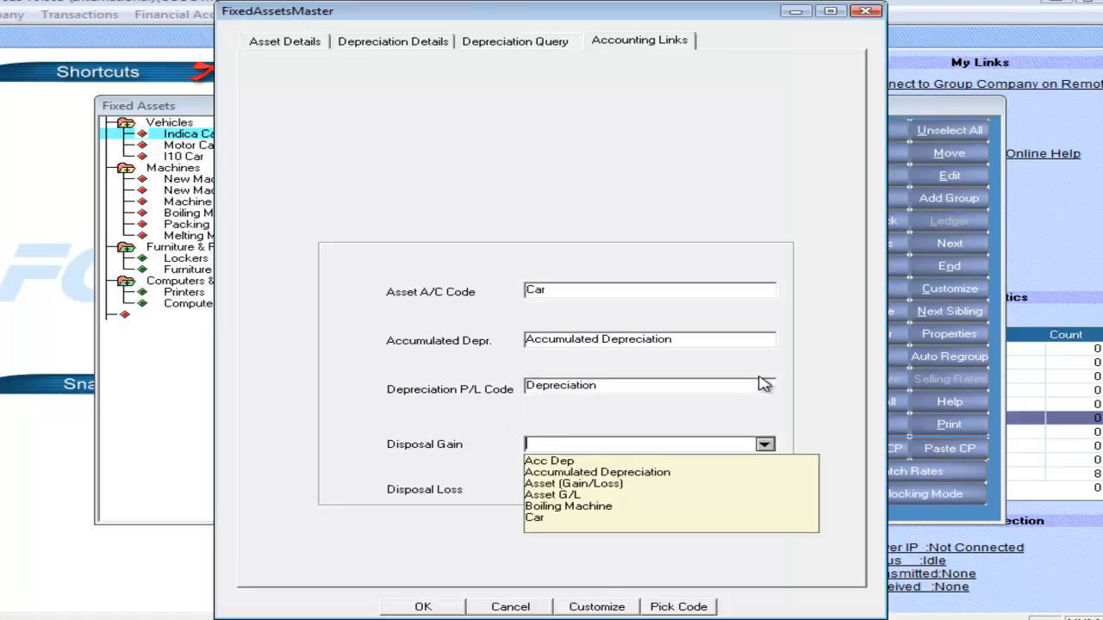
text(a)
key(Down)
key(Down)
key(Tab)
text(a)
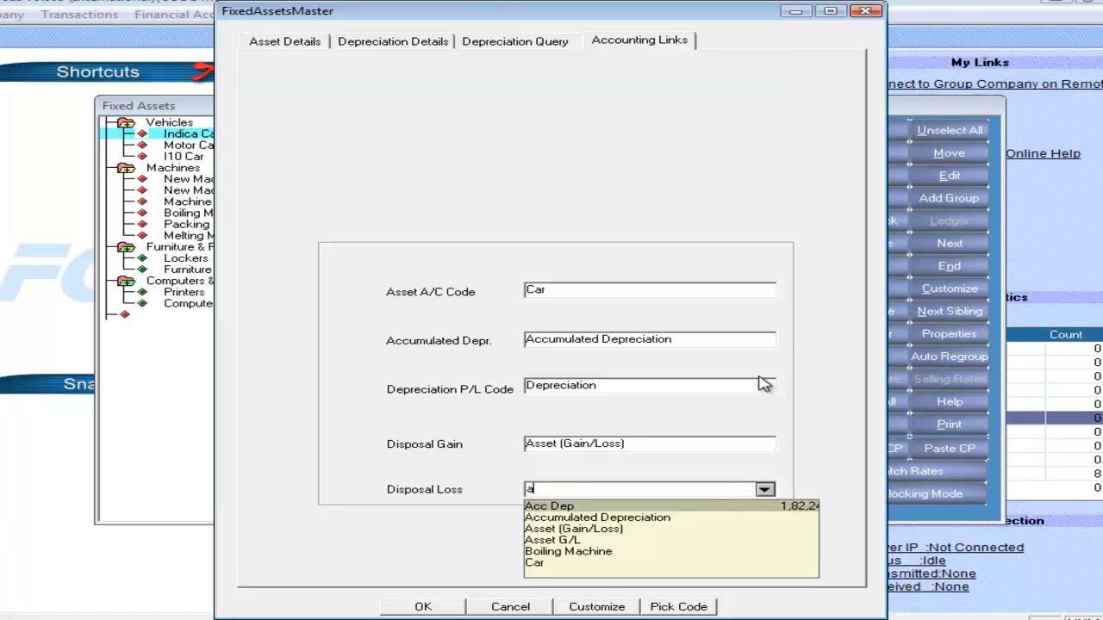
key(Down)
key(Down)
key(Tab)
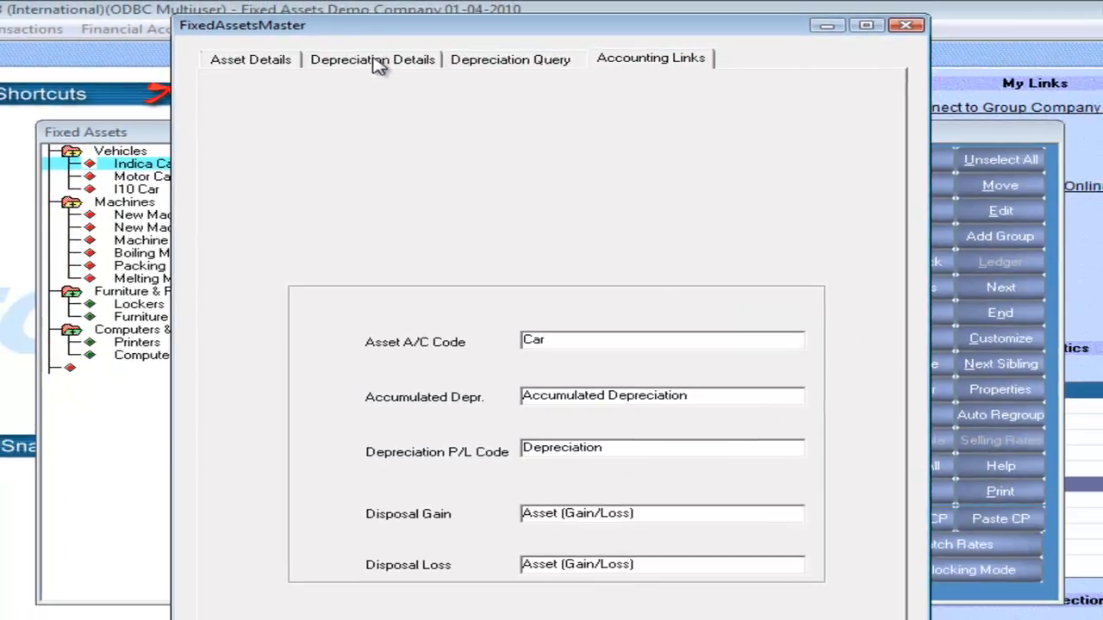
Set the Honda City Car's depreciation method to Based on Usage.
click(376, 65)
click(753, 344)
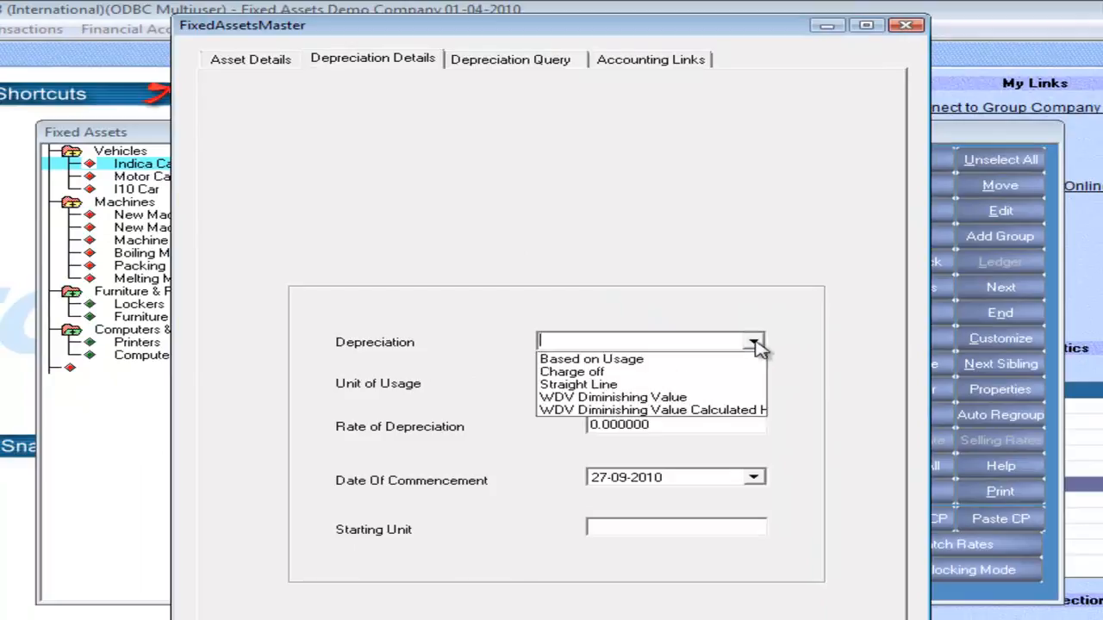
click(682, 360)
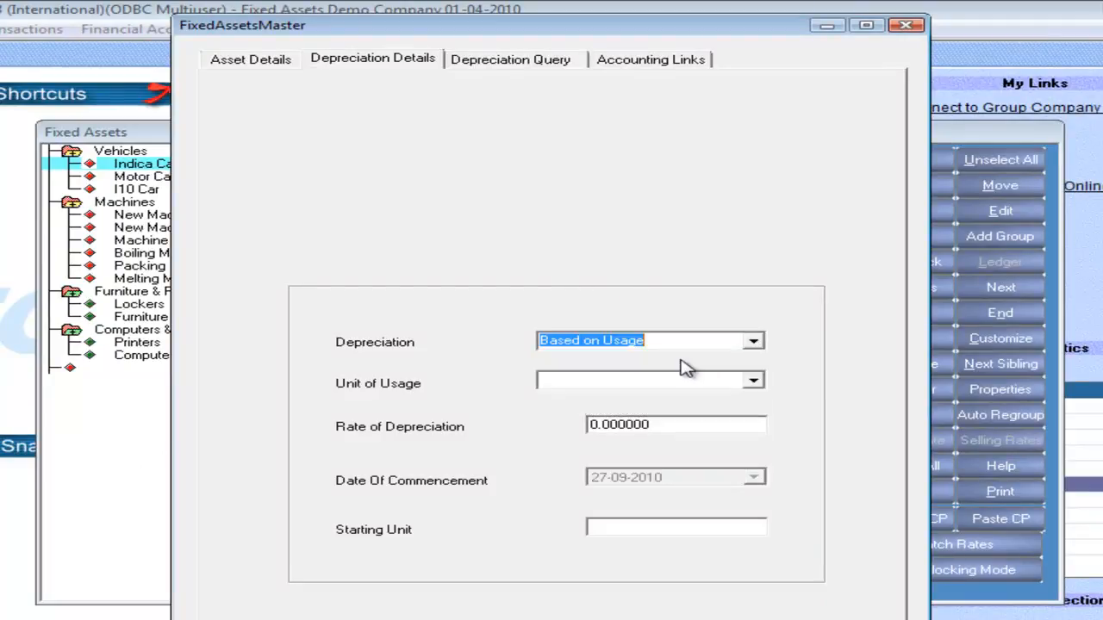
Set the Honda City Car's unit of usage to KM and its rate of depreciation to 2.
click(755, 383)
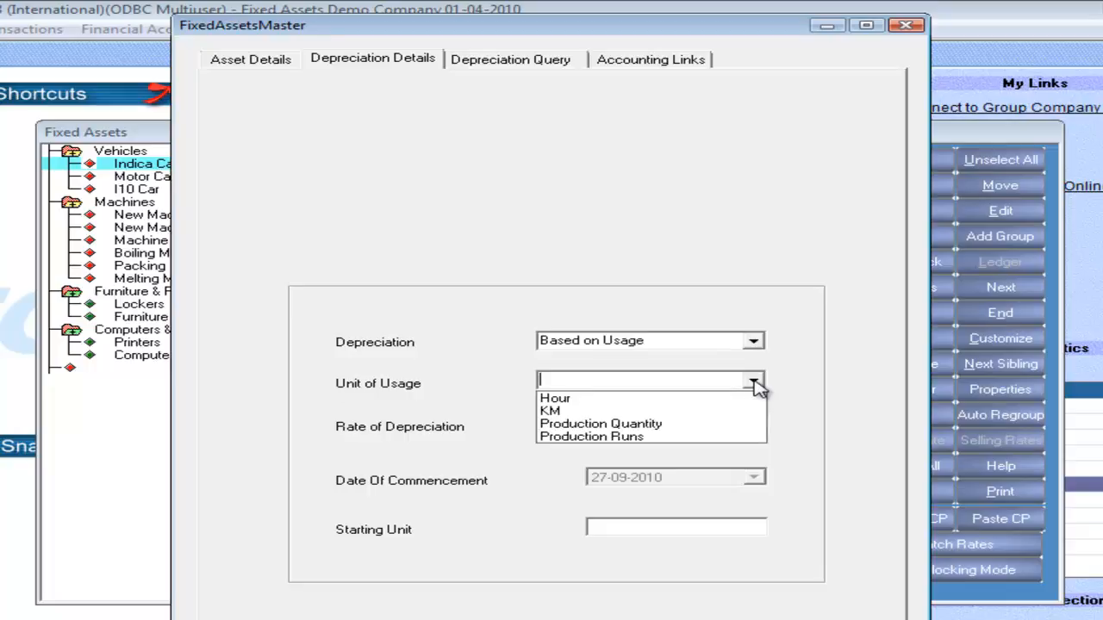
click(651, 418)
drag(694, 428, 514, 438)
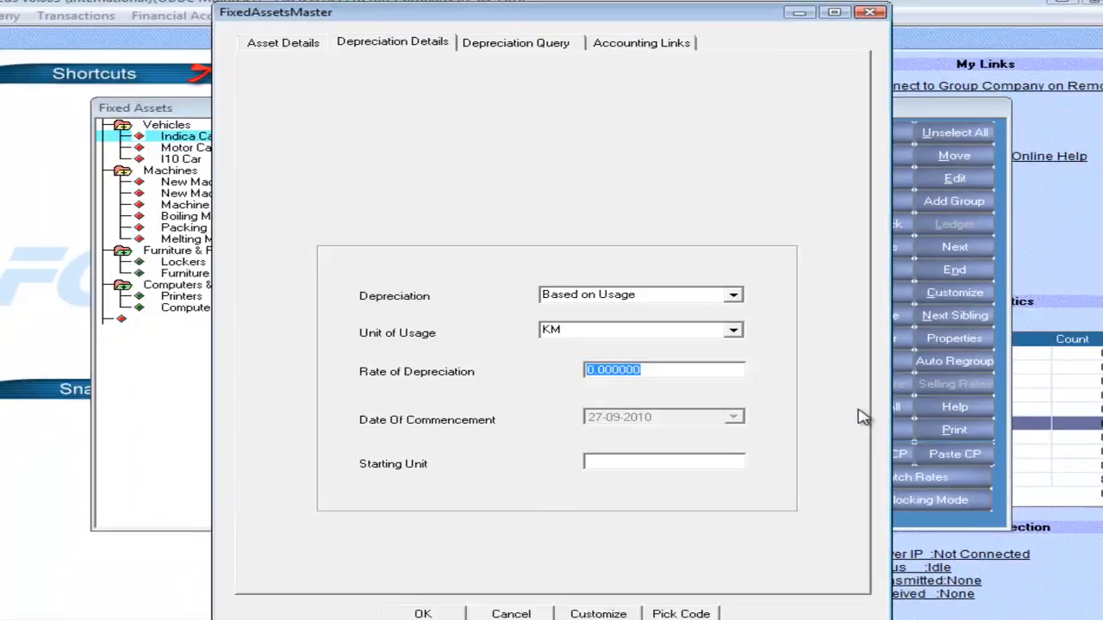
text(2)
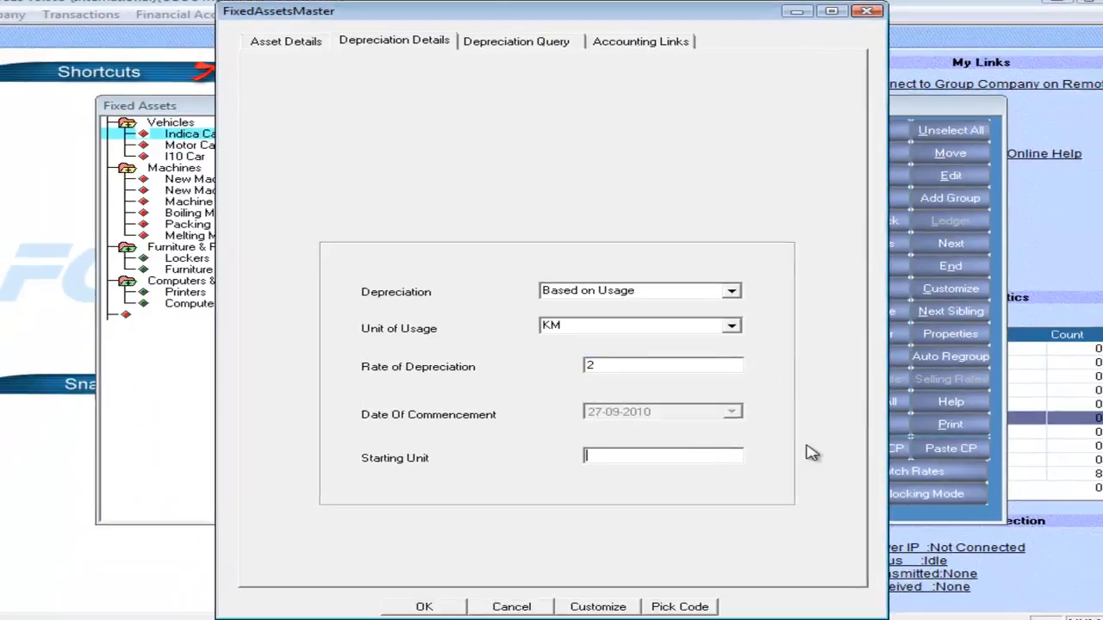
Set the Honda City Car's IT Dep Rate to 10 in its asset details.
click(311, 44)
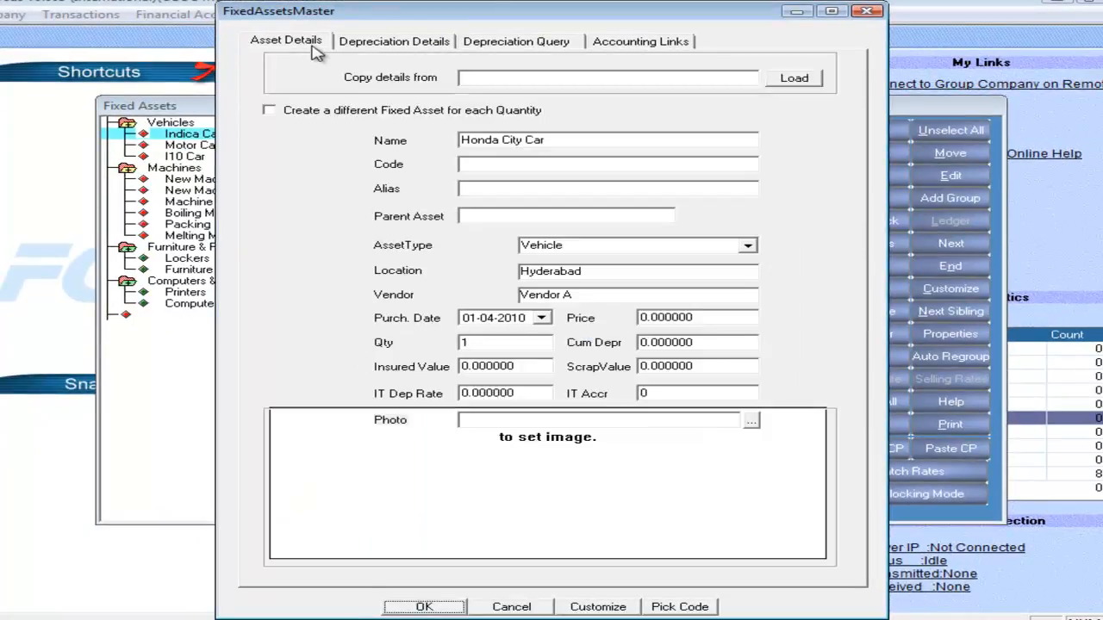
click(525, 392)
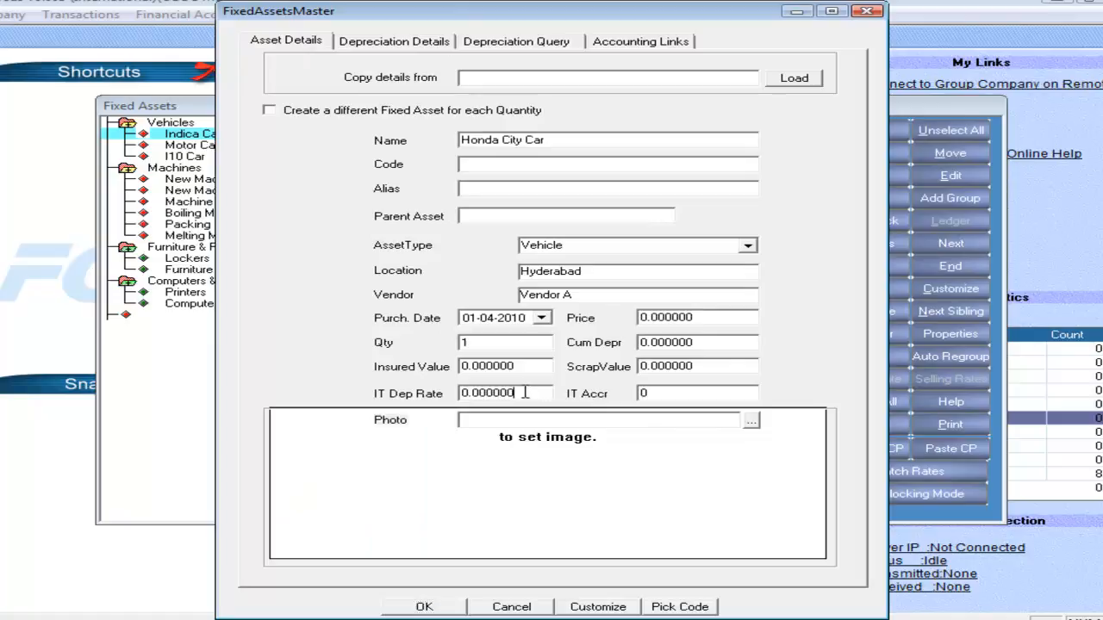
drag(513, 392, 416, 393)
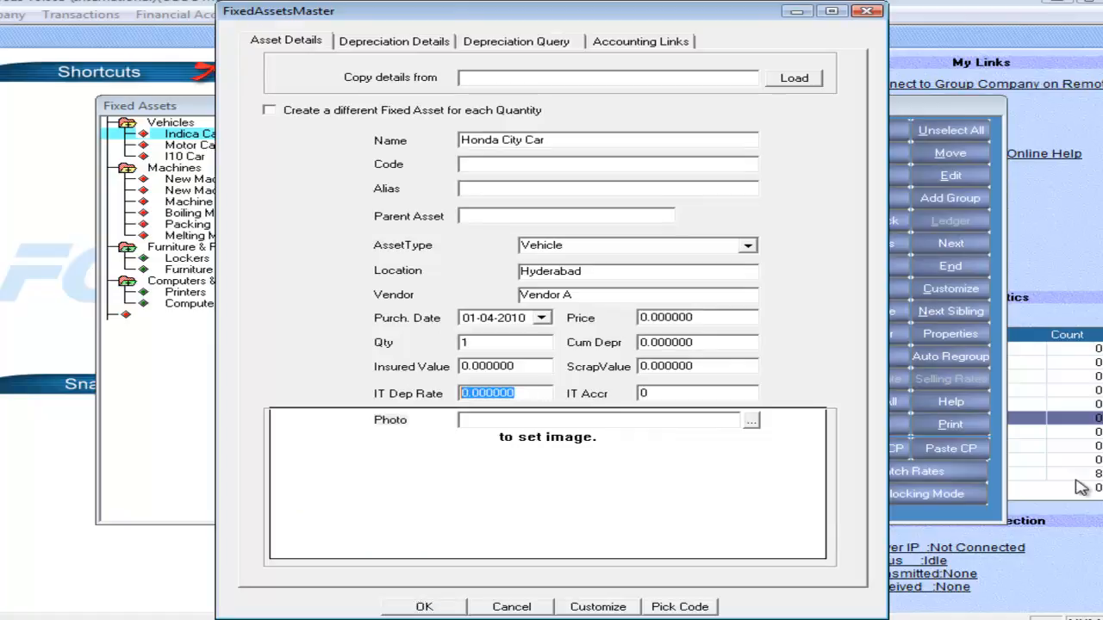
text(10)
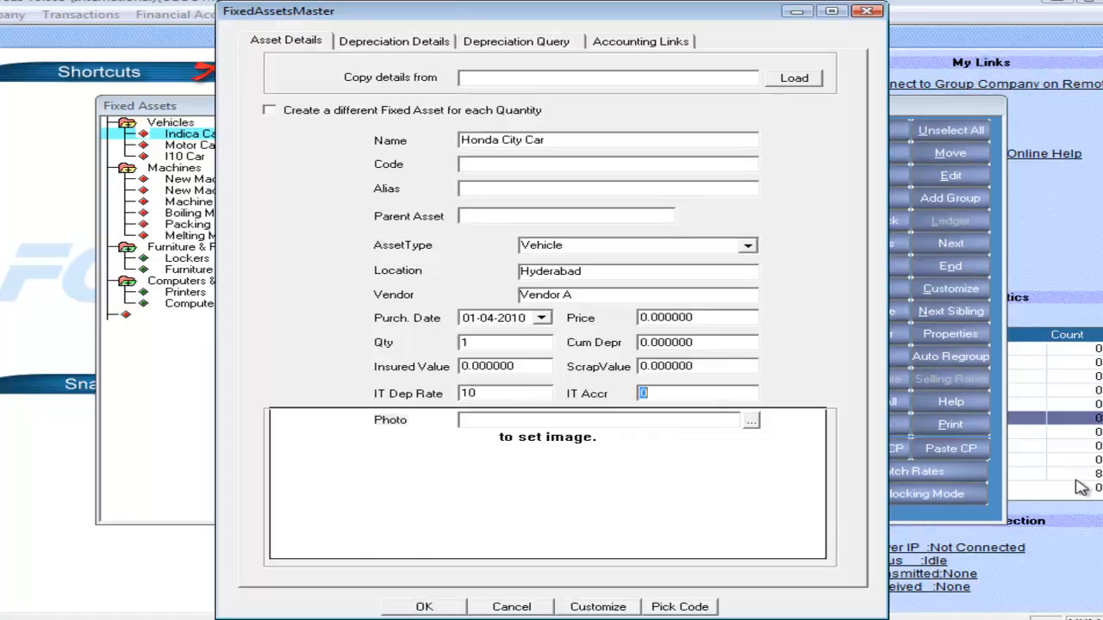
Attach the car5 image as the Honda City Car's photo and save the asset.
click(751, 421)
click(446, 289)
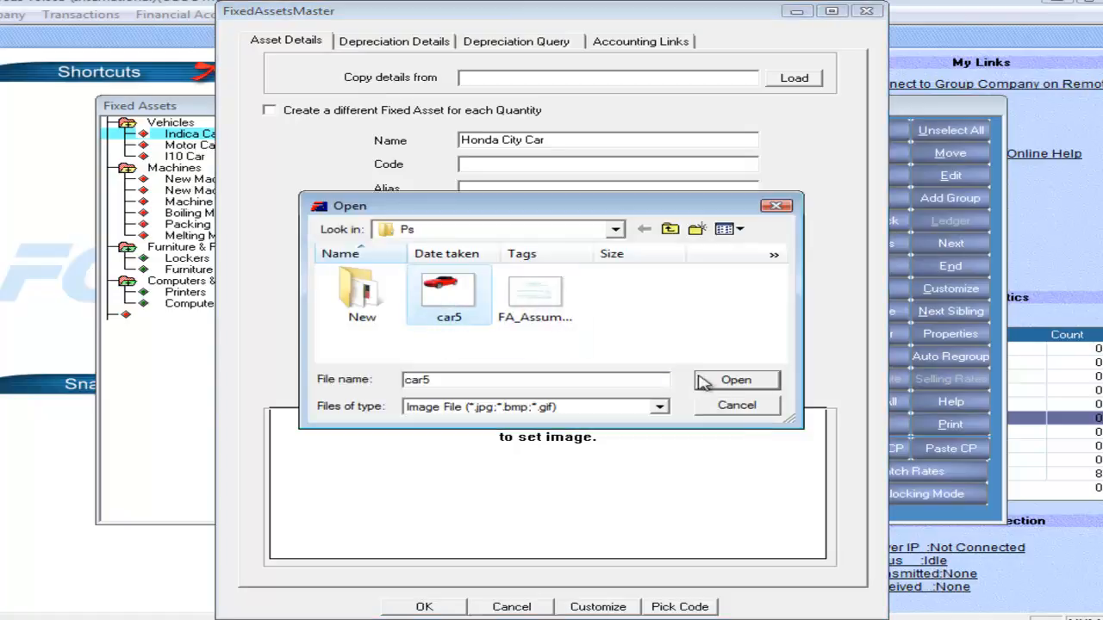
click(733, 380)
click(423, 606)
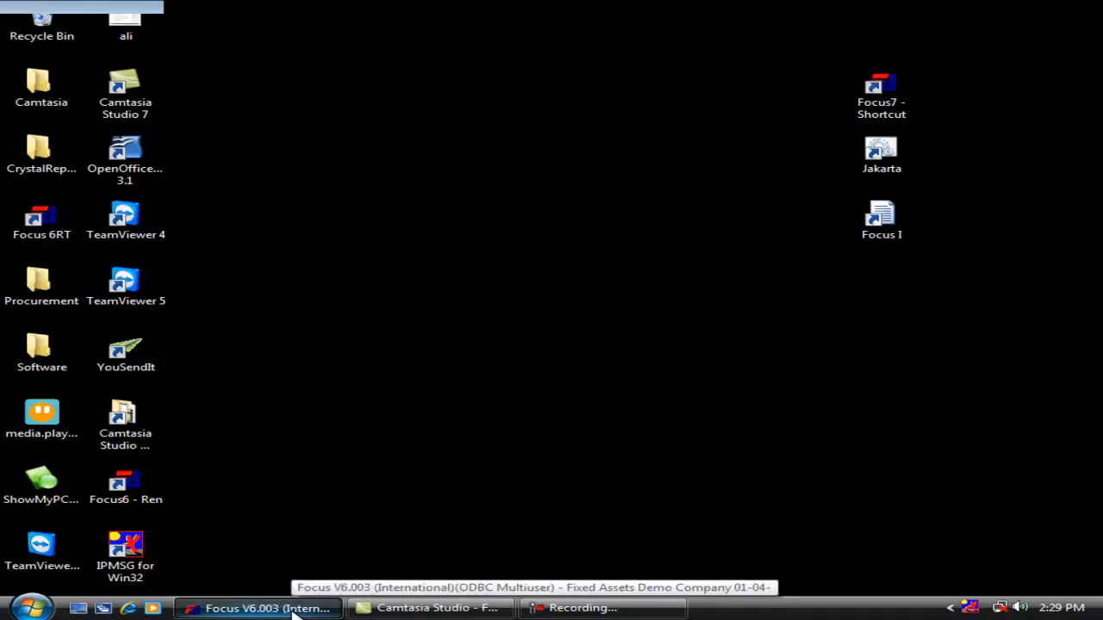
Generate the Fixed Assets Report for Honda City Car and New Machine-1.
click(261, 608)
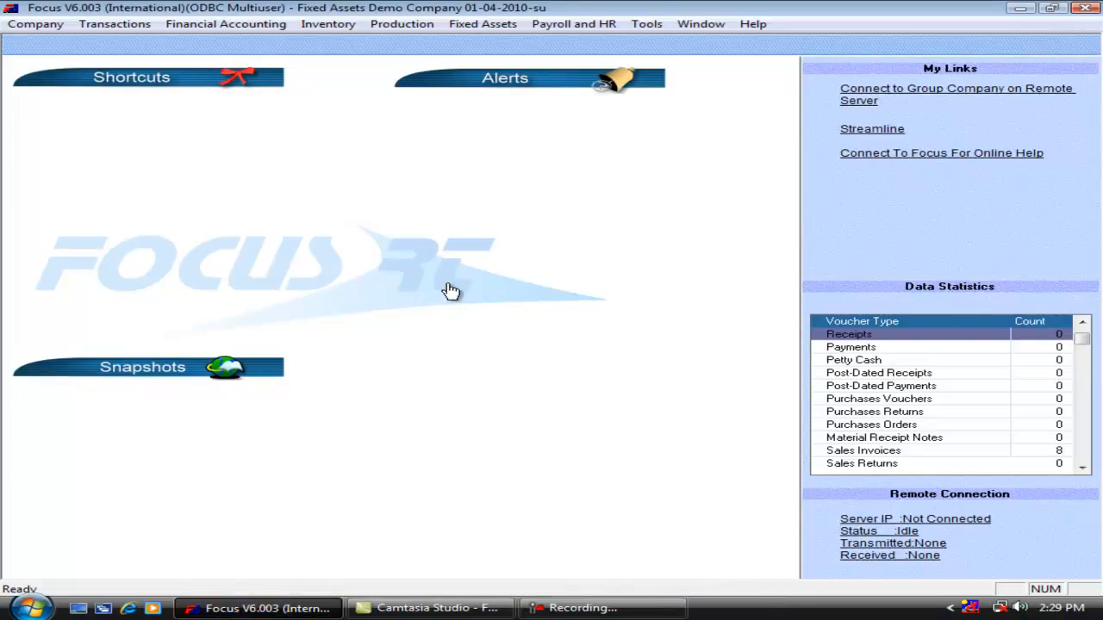
click(481, 26)
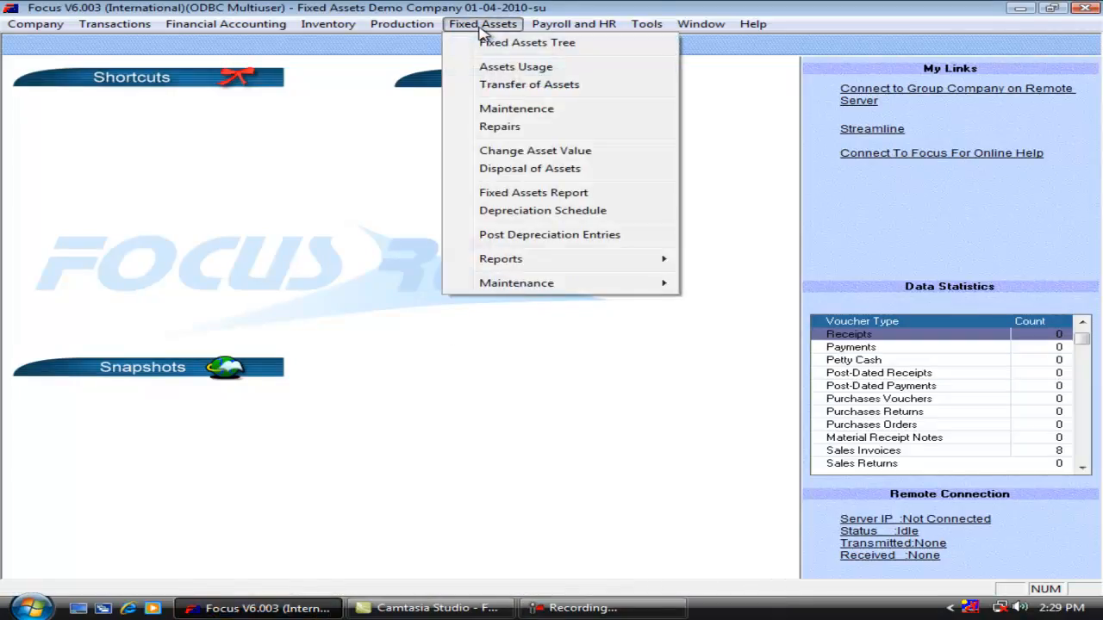
click(523, 195)
click(331, 216)
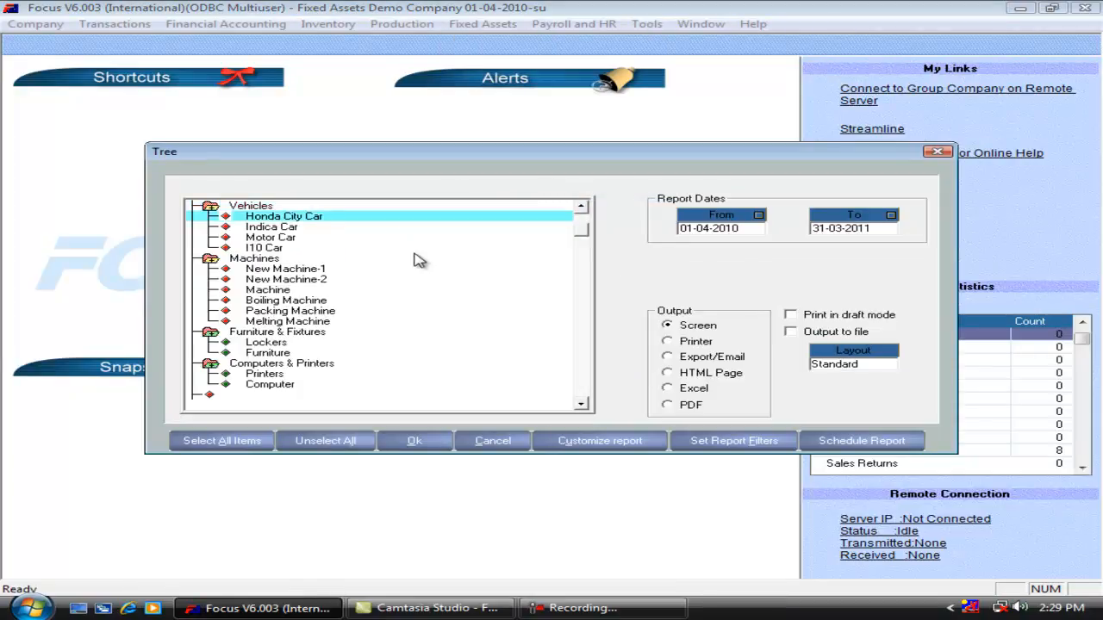
click(324, 269)
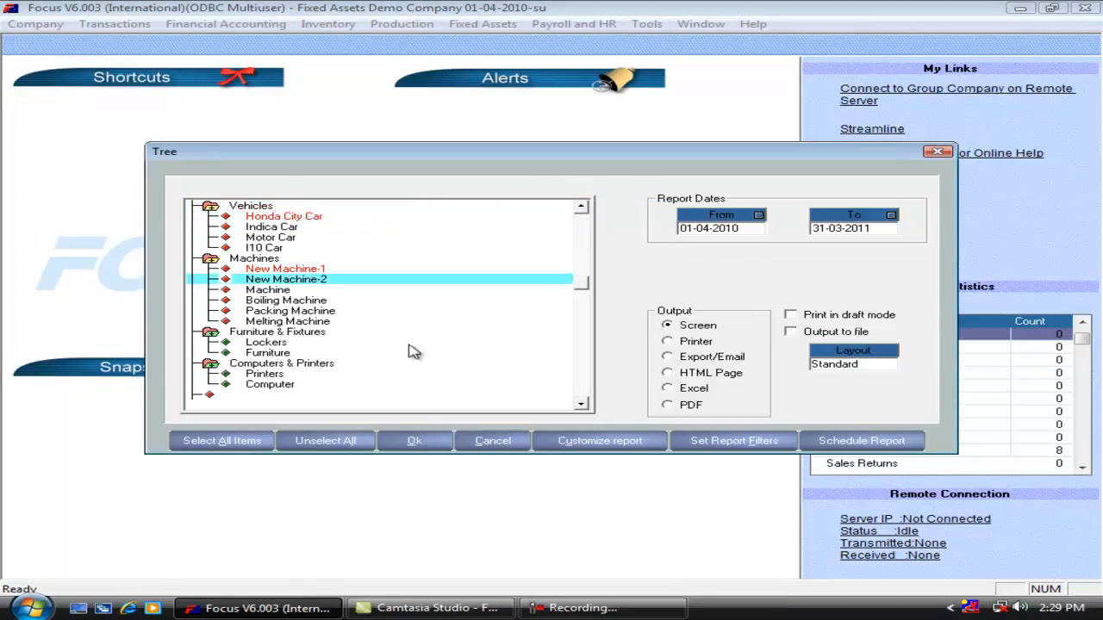
click(410, 440)
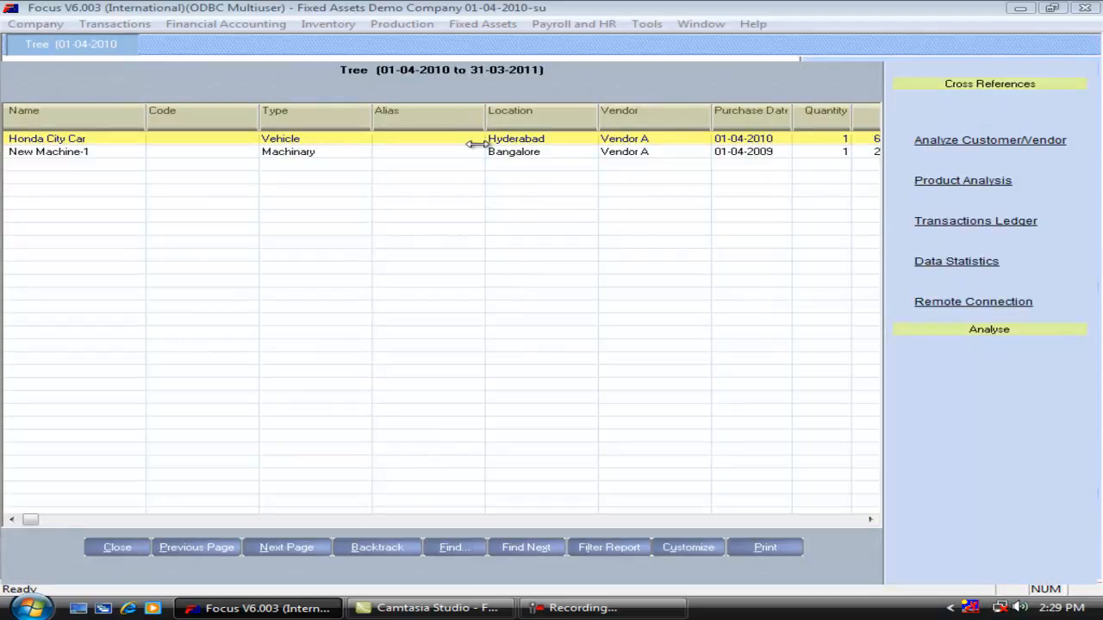
Review all columns of the Fixed Assets Report, from location and vendor through depreciation method, linked accounts and commencement date.
key(Right)
key(Right)
key(Right)
key(Right)
key(Right)
key(Right)
key(Right)
key(Right)
key(Right)
key(Right)
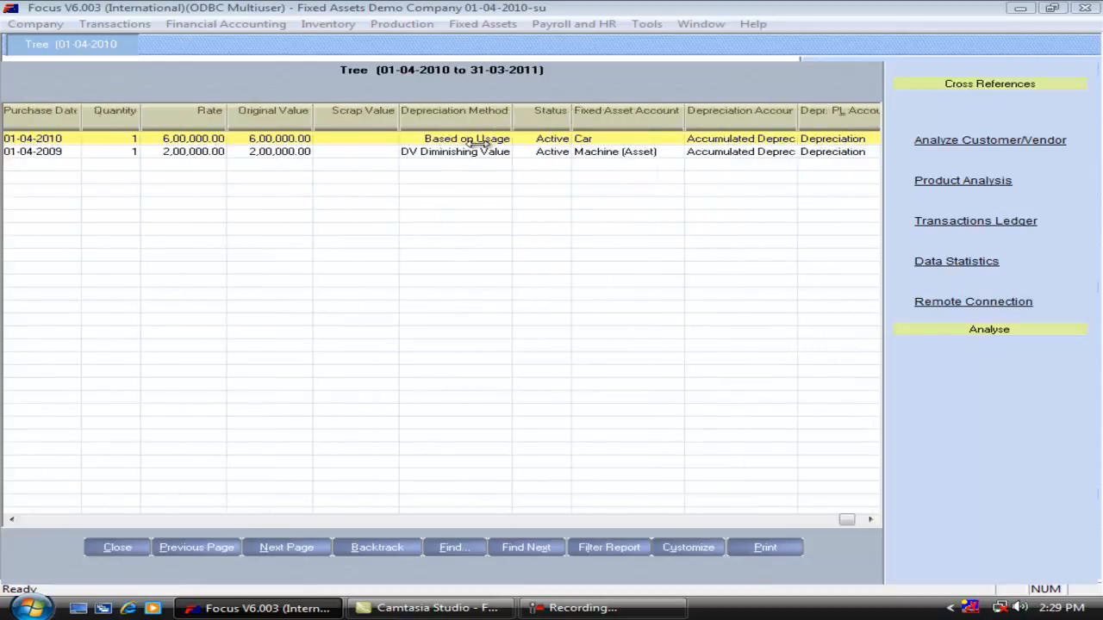
key(Left)
key(Home)
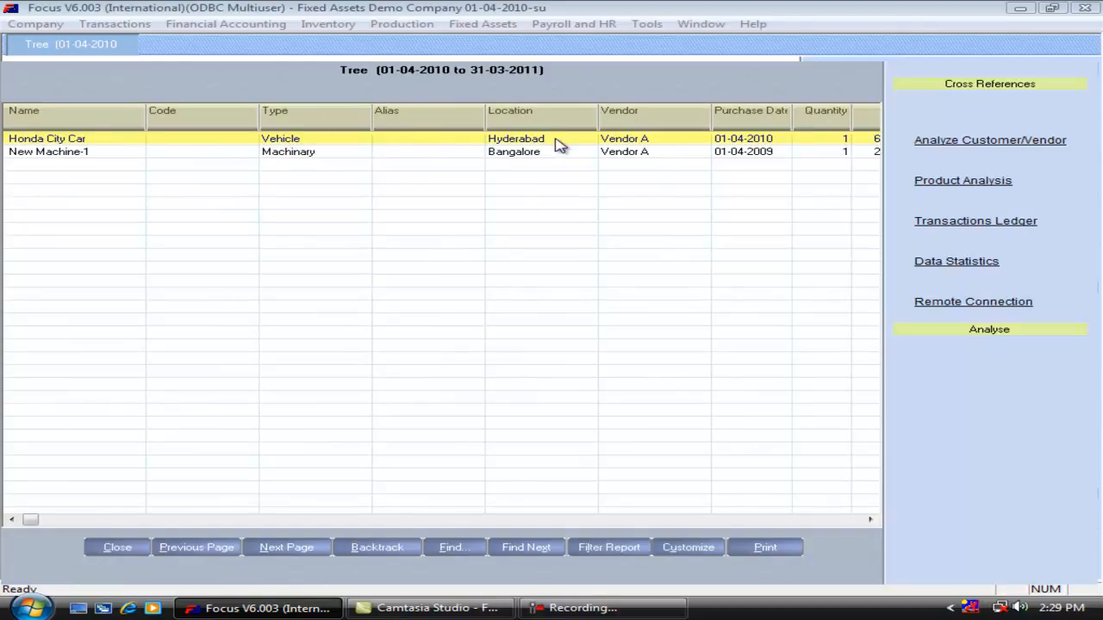
click(870, 521)
click(870, 521)
click(870, 522)
click(870, 521)
click(871, 521)
click(870, 521)
click(870, 522)
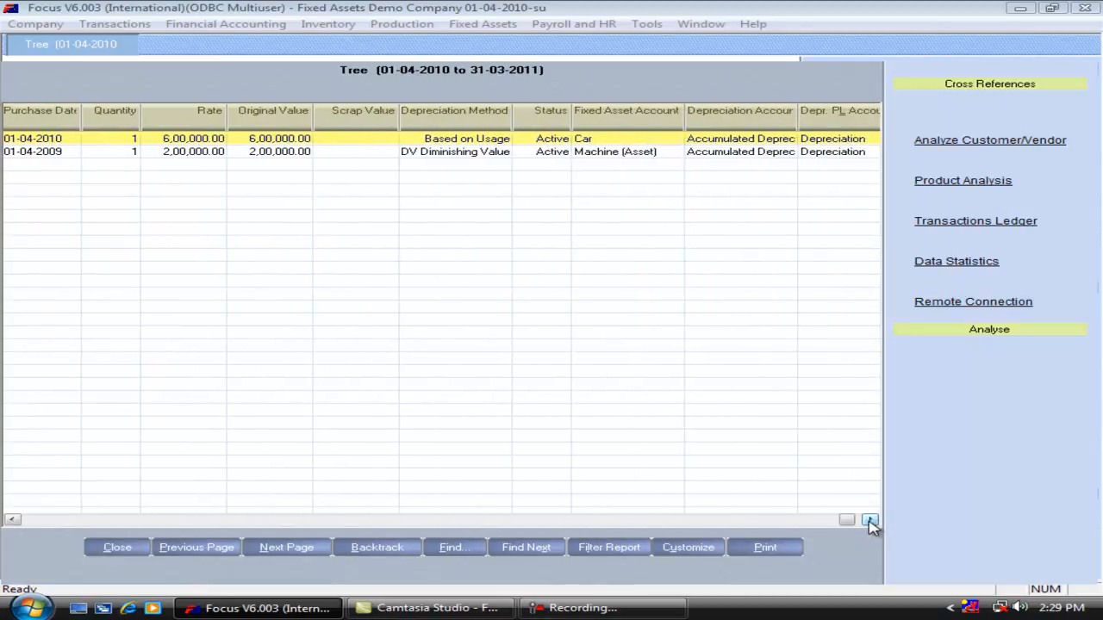
click(870, 521)
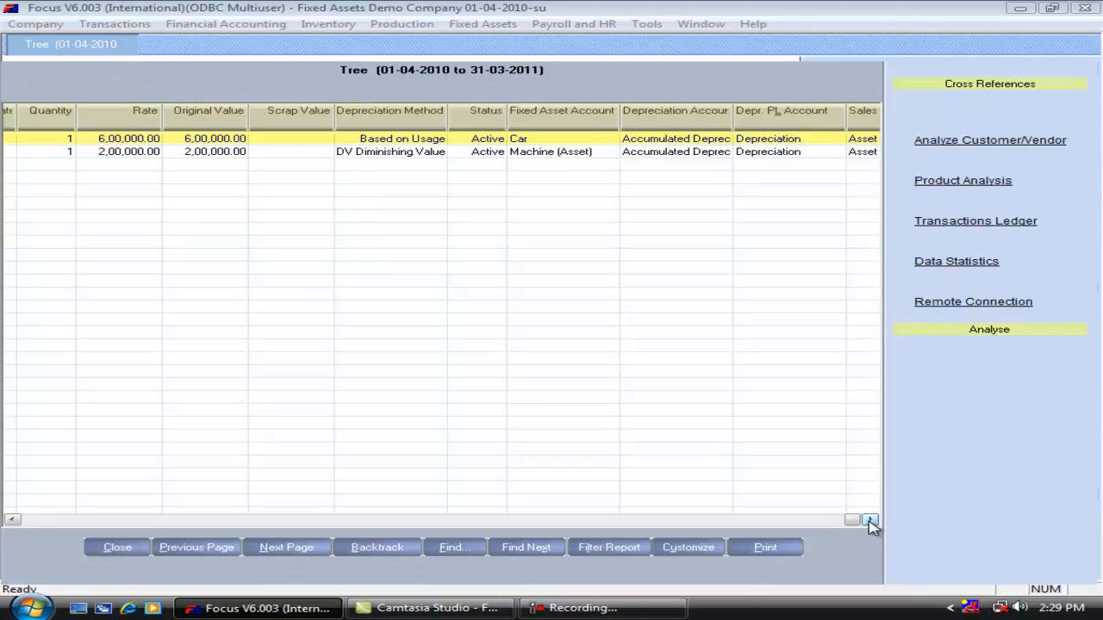
click(870, 521)
click(870, 521)
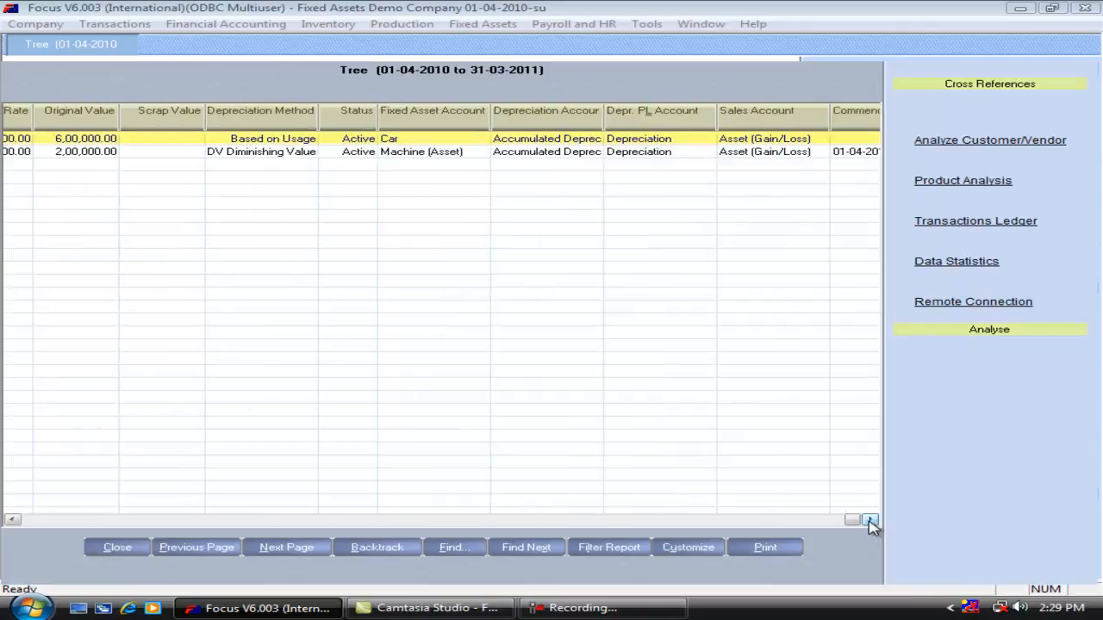
click(870, 521)
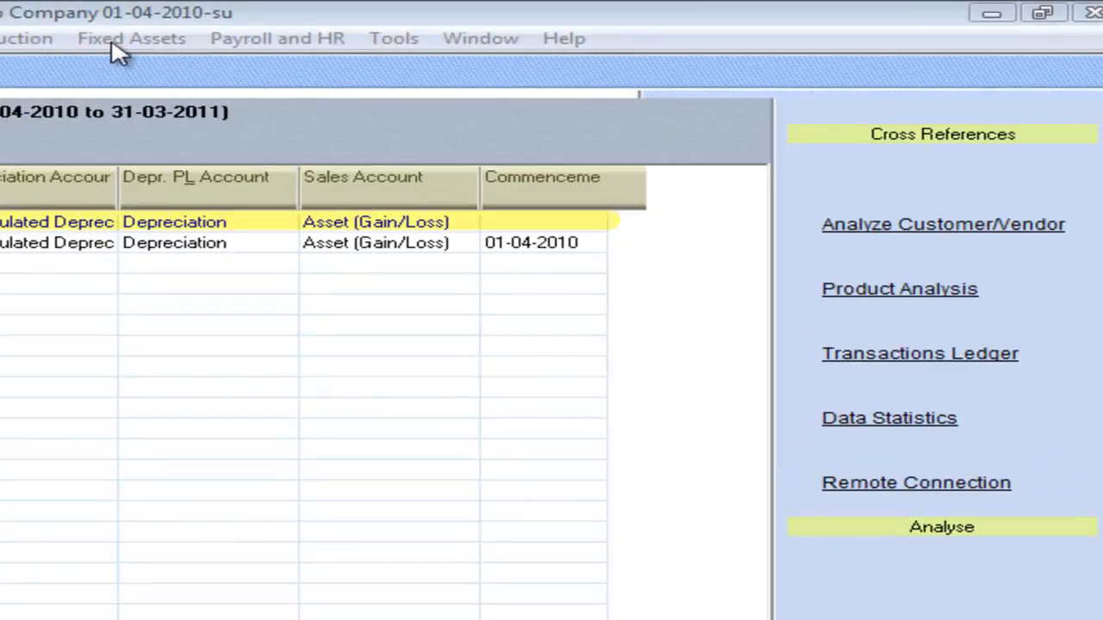
Generate the Depreciation Schedule filtered to the New Machine-2 fixed asset.
click(118, 43)
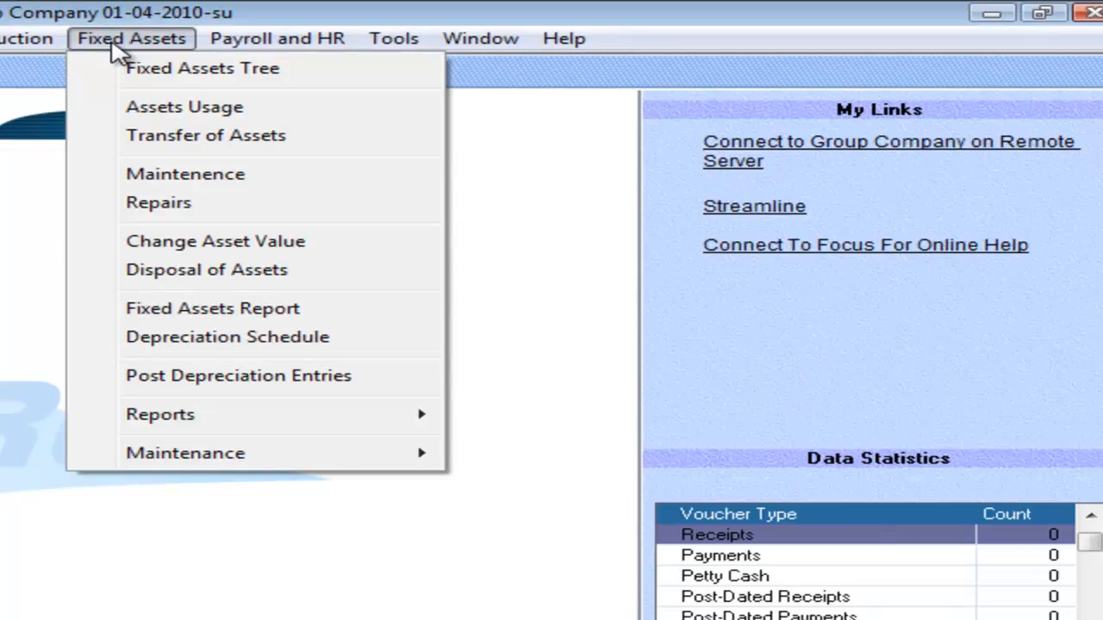
click(252, 349)
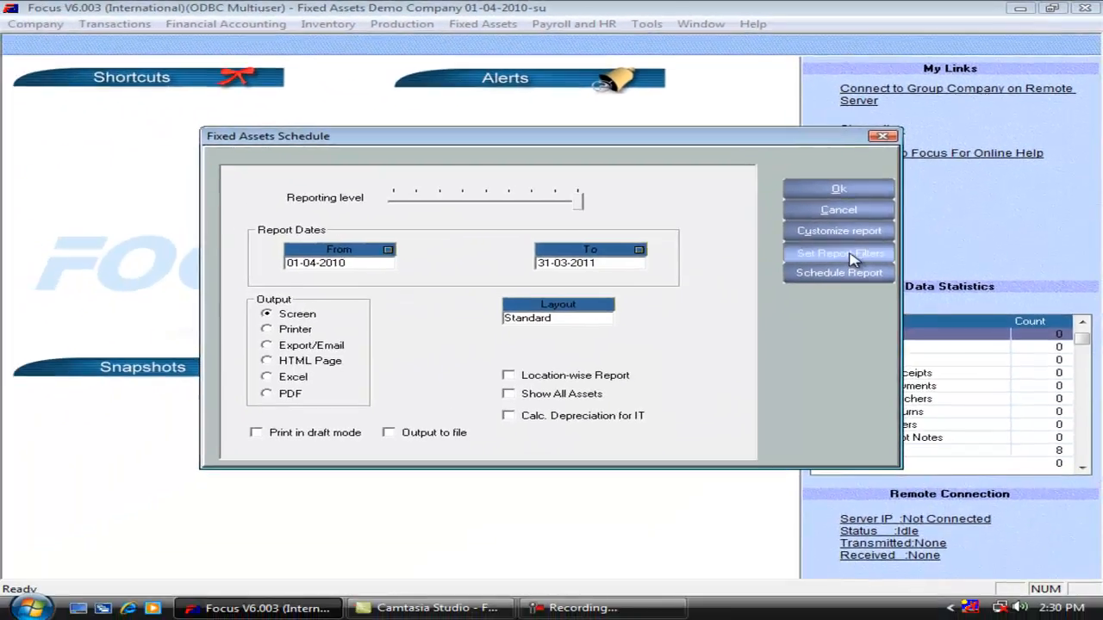
click(851, 255)
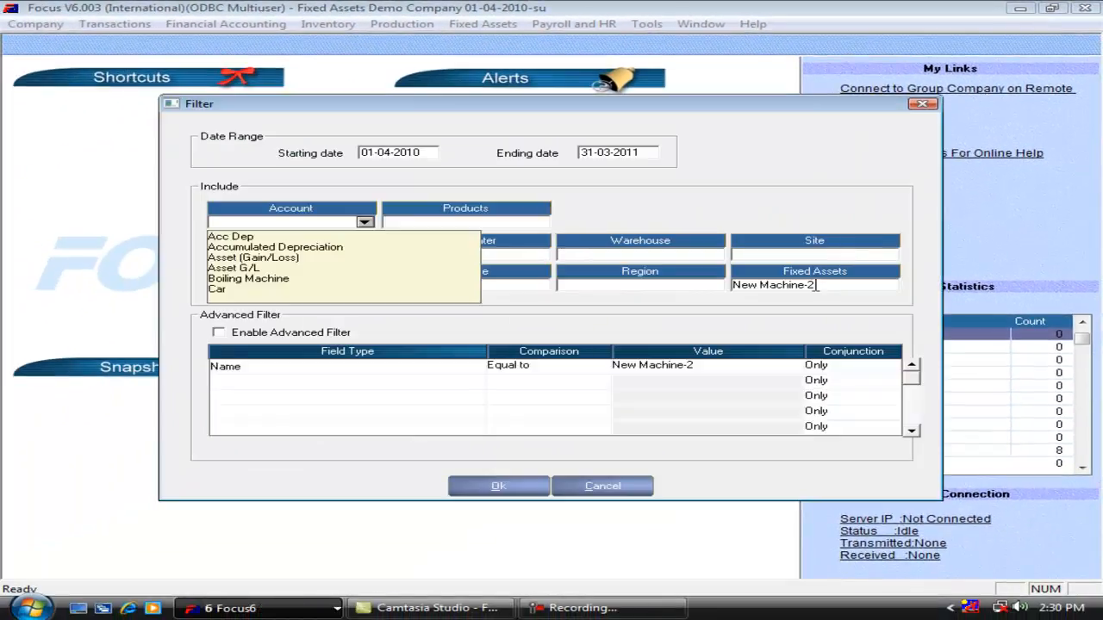
click(815, 285)
key(Tab)
click(825, 284)
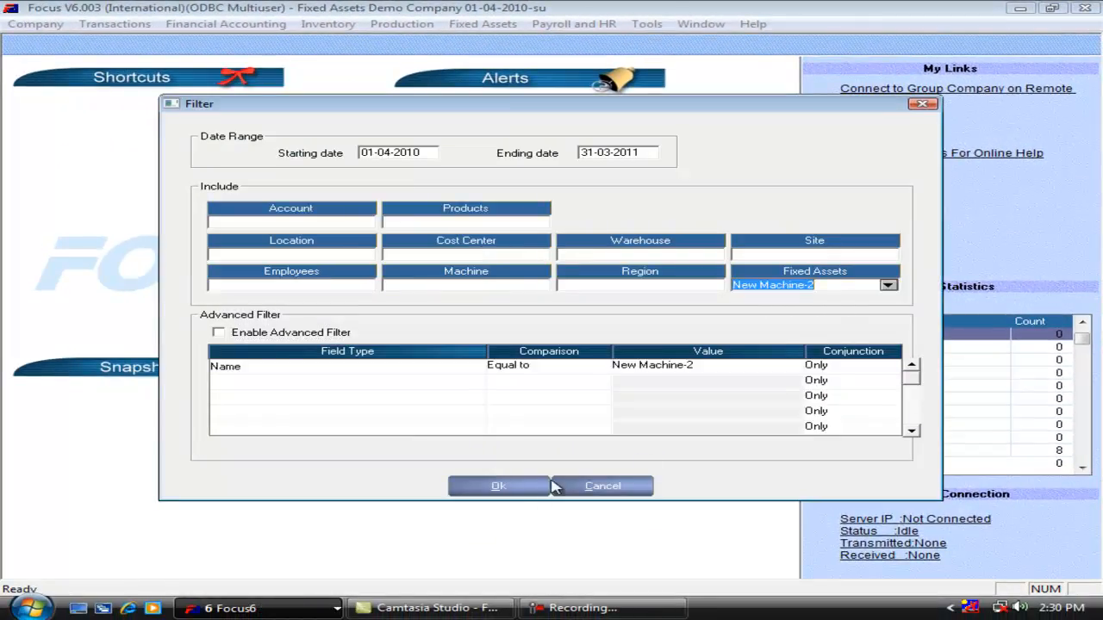
click(508, 490)
click(823, 191)
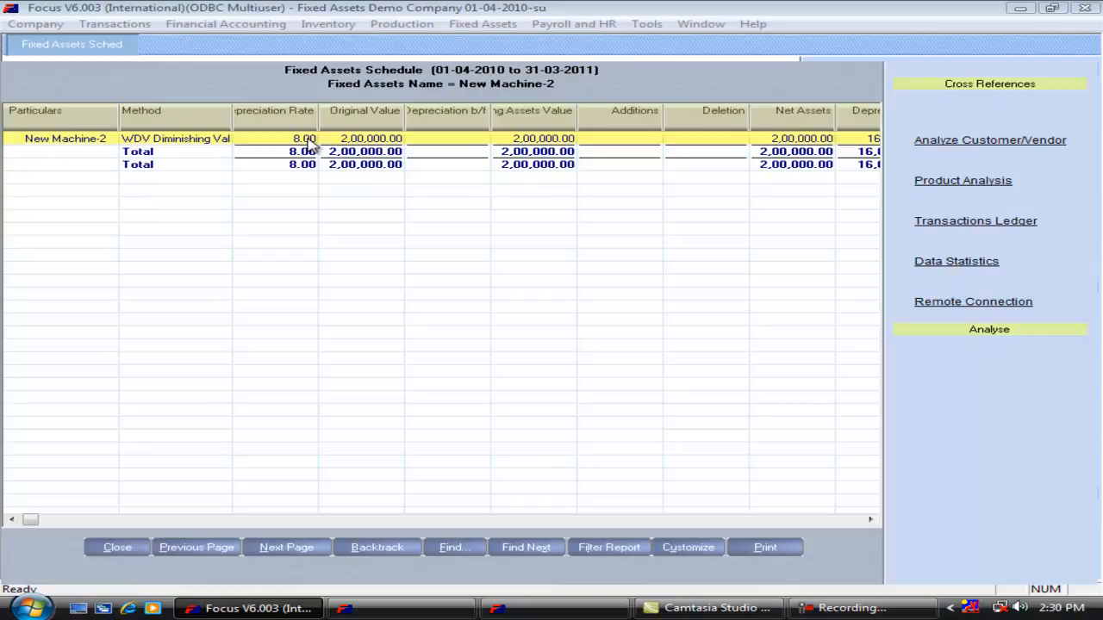
Review New Machine-2's depreciation rate, depreciation, closing value and disposal columns in the schedule, and close the report.
key(Right)
key(Right)
key(Right)
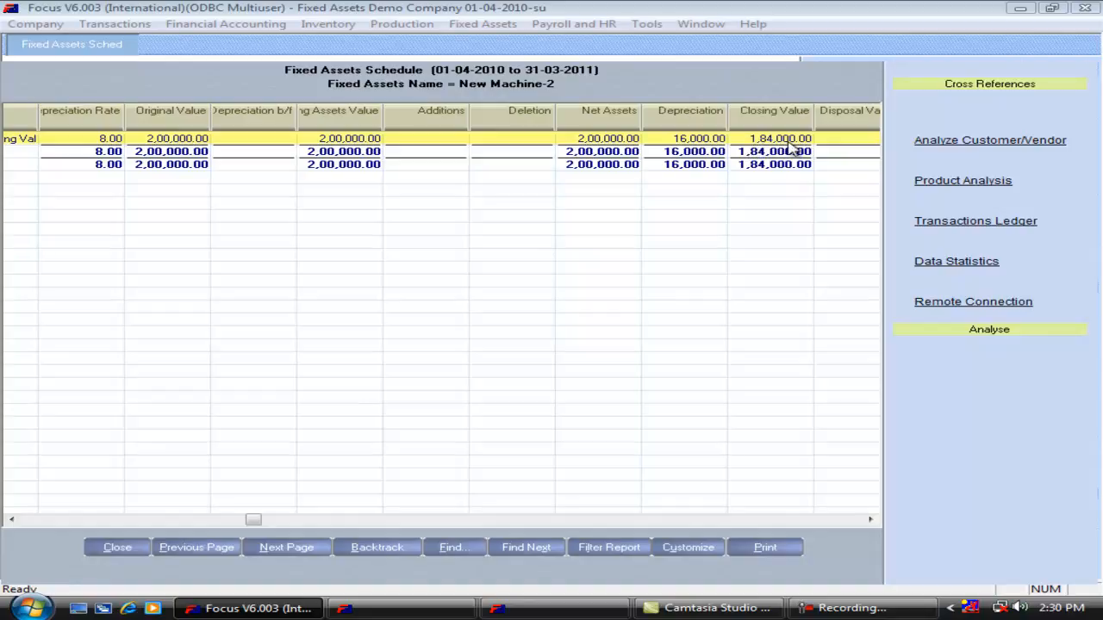
key(Right)
key(Right)
key(Right)
key(Right)
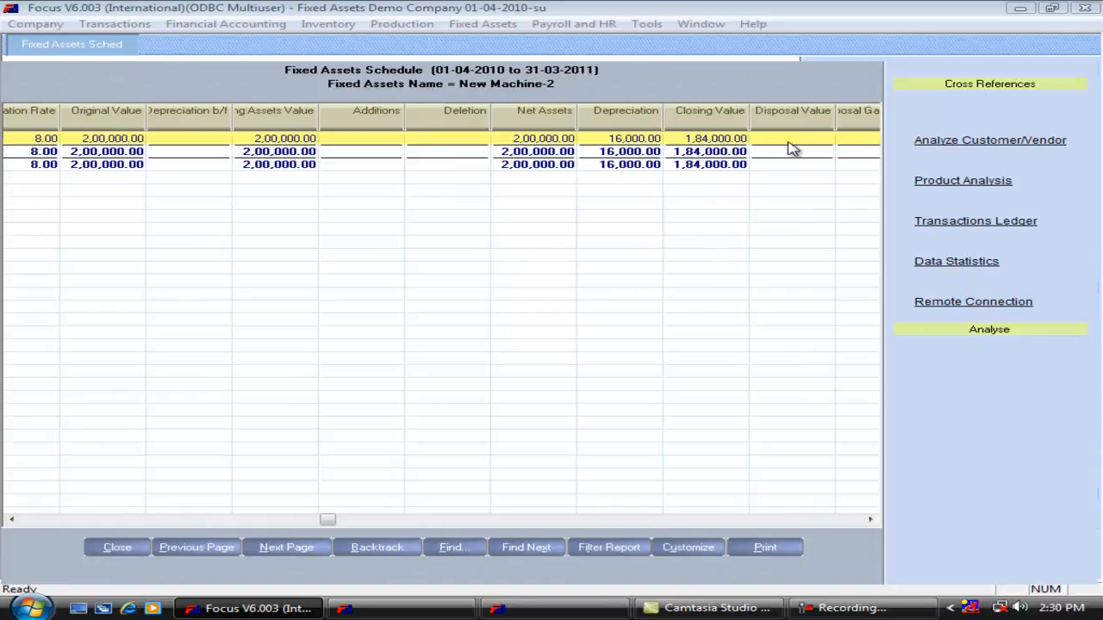
key(Home)
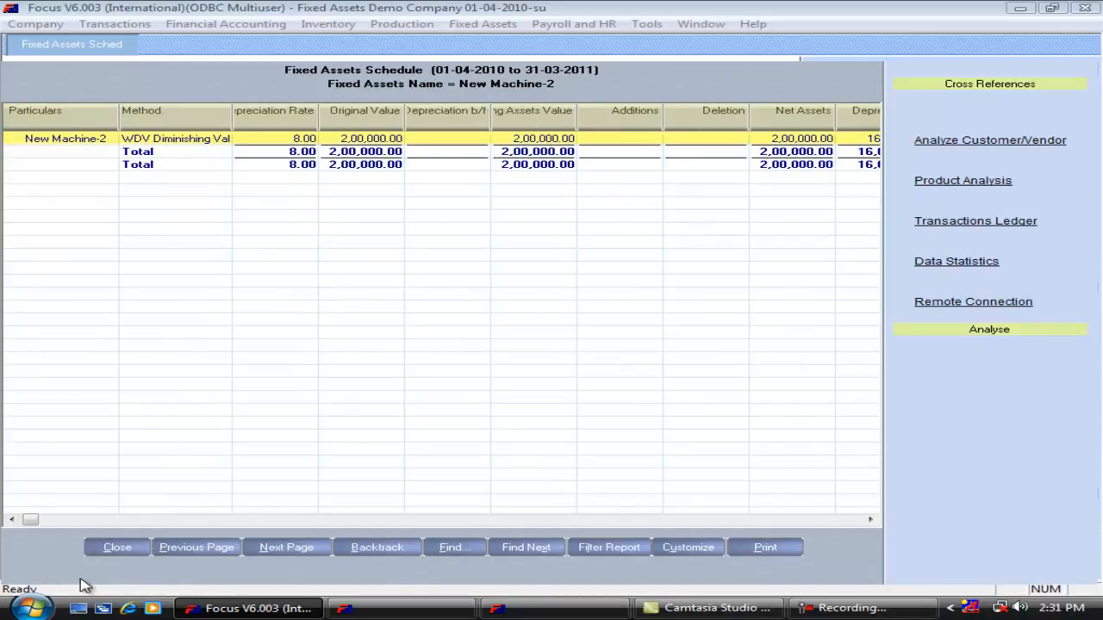
click(118, 547)
Check New Machine-2's depreciation details from the Fixed Assets Tree, and close the asset without changes.
click(498, 25)
click(499, 43)
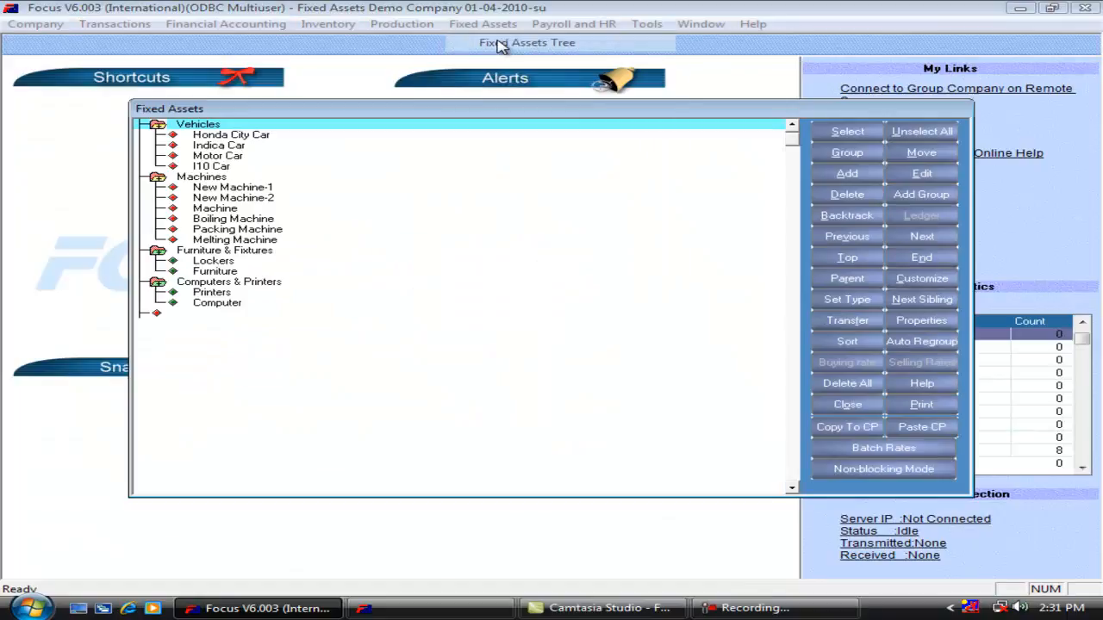
click(265, 200)
click(936, 177)
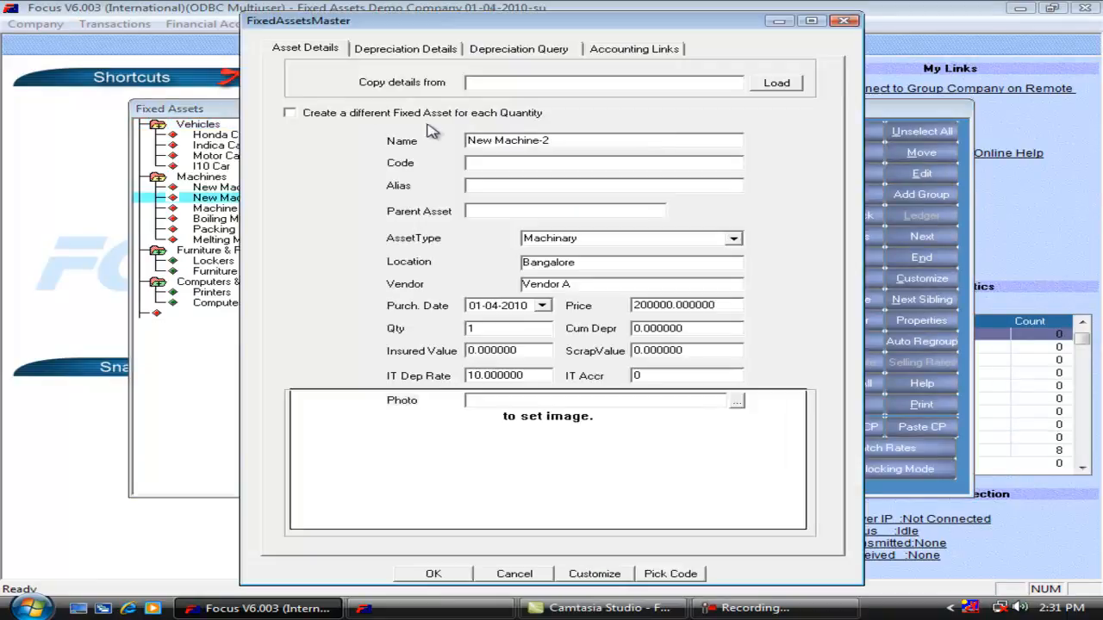
click(407, 52)
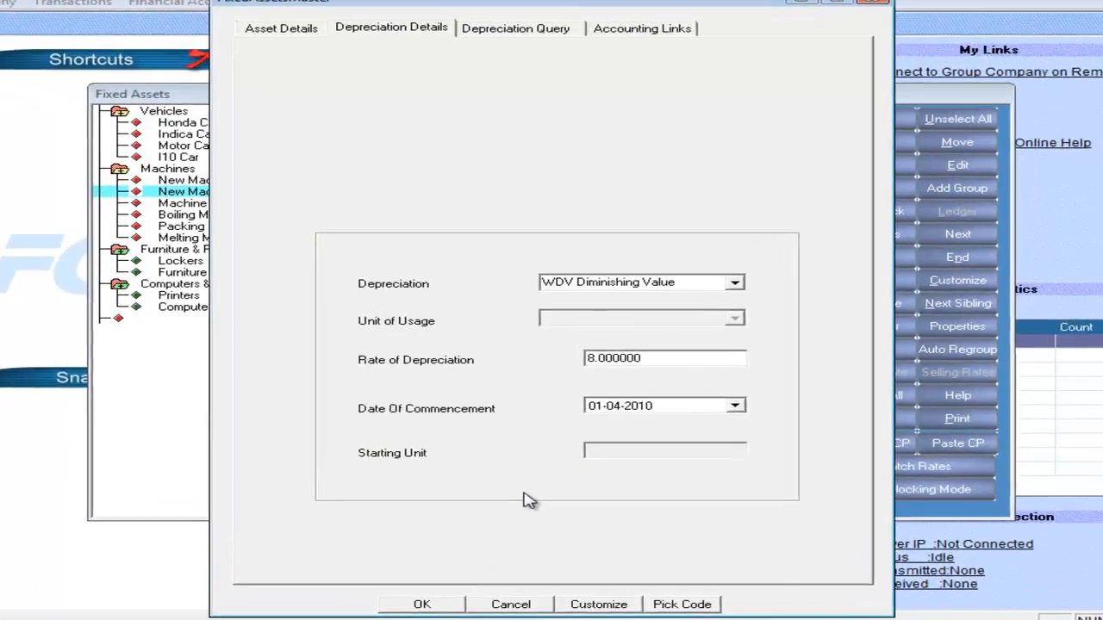
key(Escape)
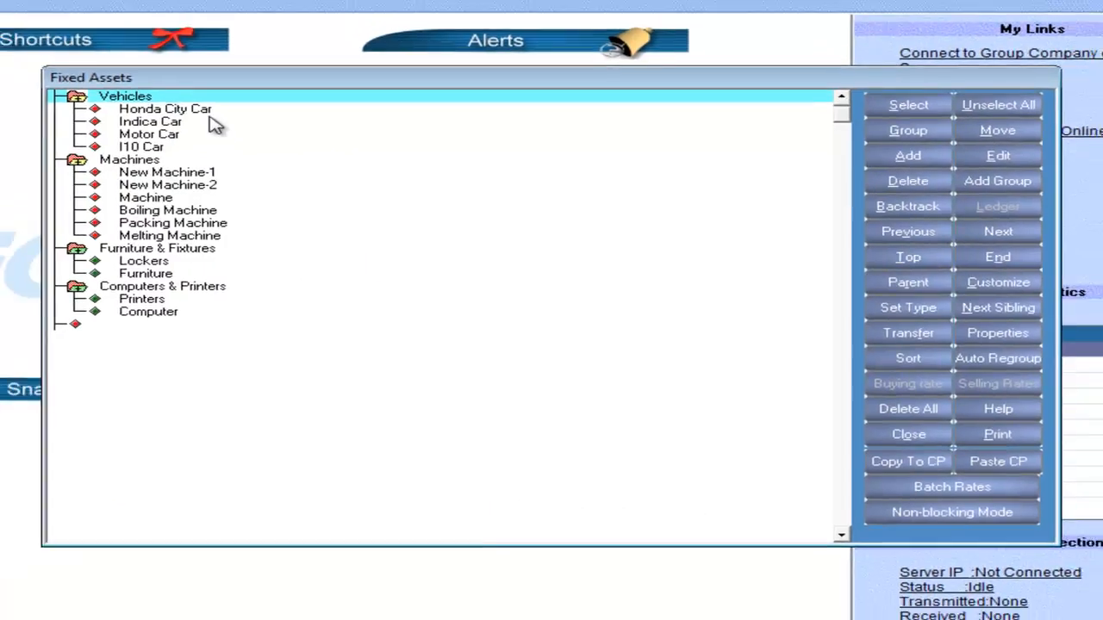
Open the Honda City Car for editing and view its depreciation details.
click(178, 98)
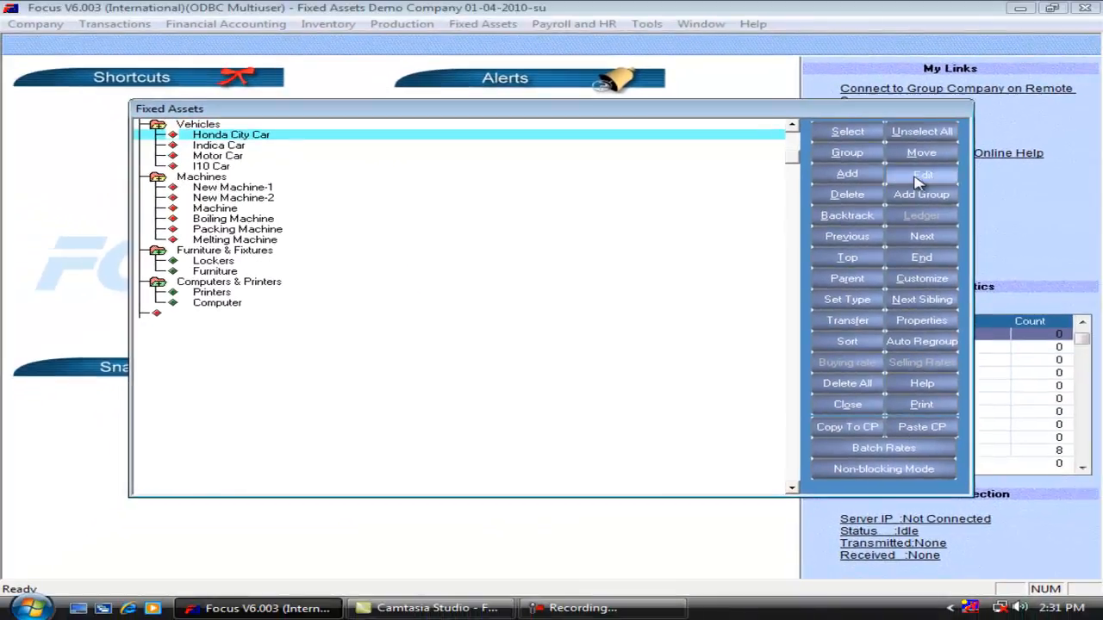
click(922, 174)
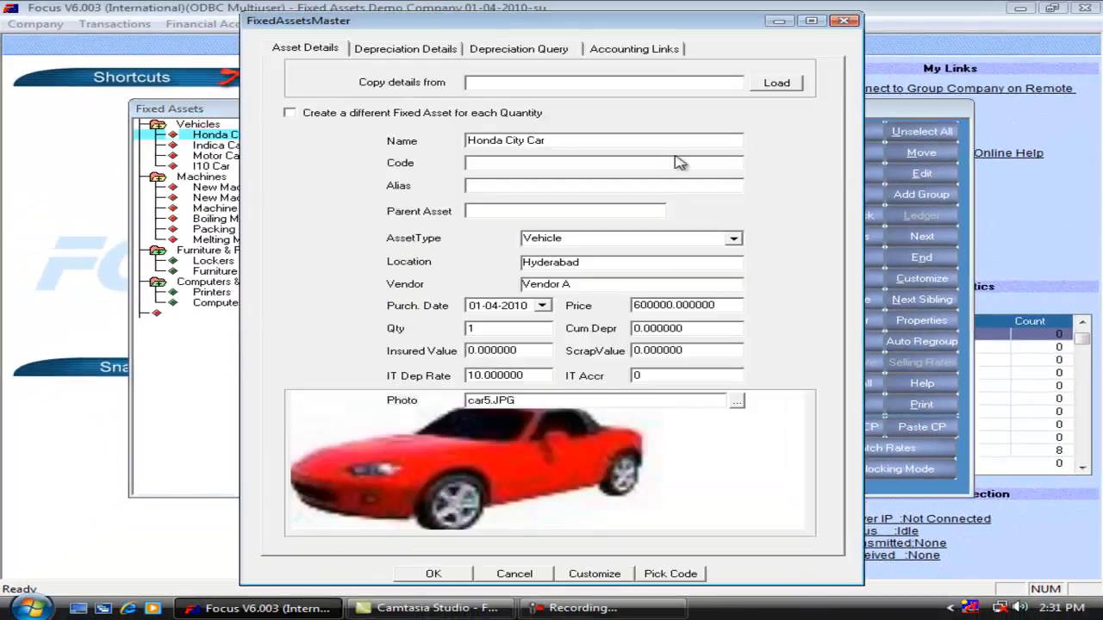
click(412, 52)
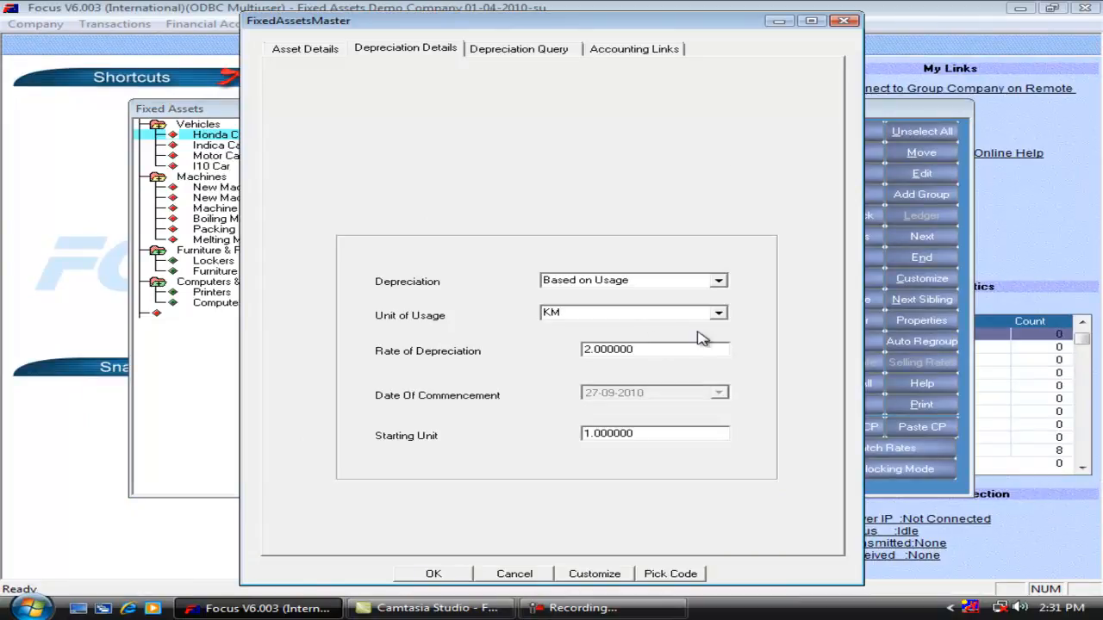
Check the Honda City Car's rate of depreciation, and close the asset and the Fixed Assets Tree without changes.
drag(657, 354, 556, 357)
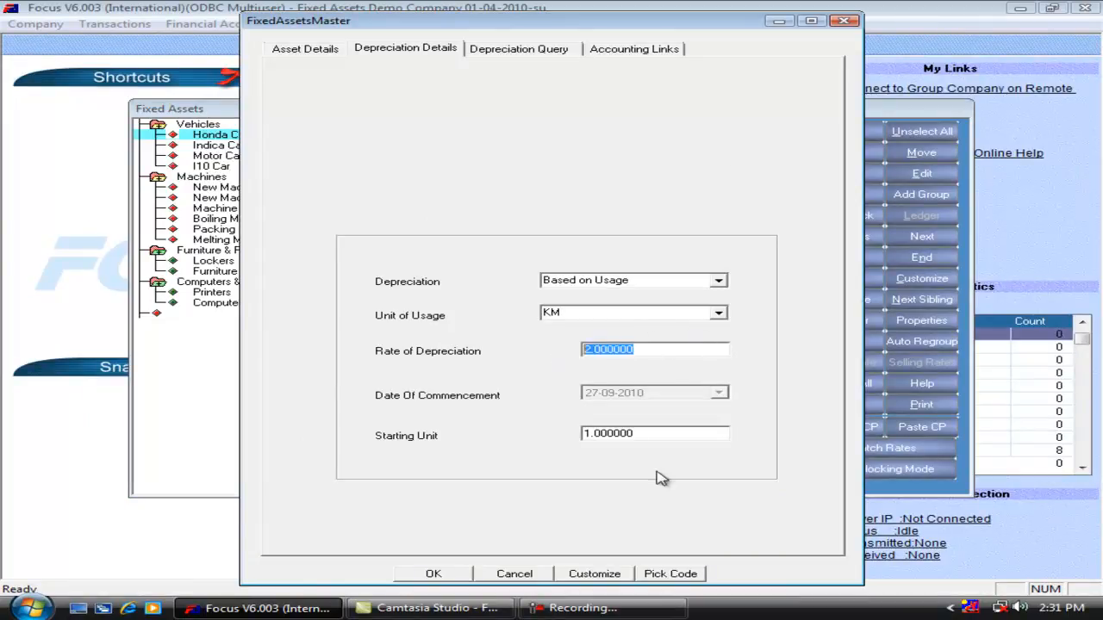
click(517, 575)
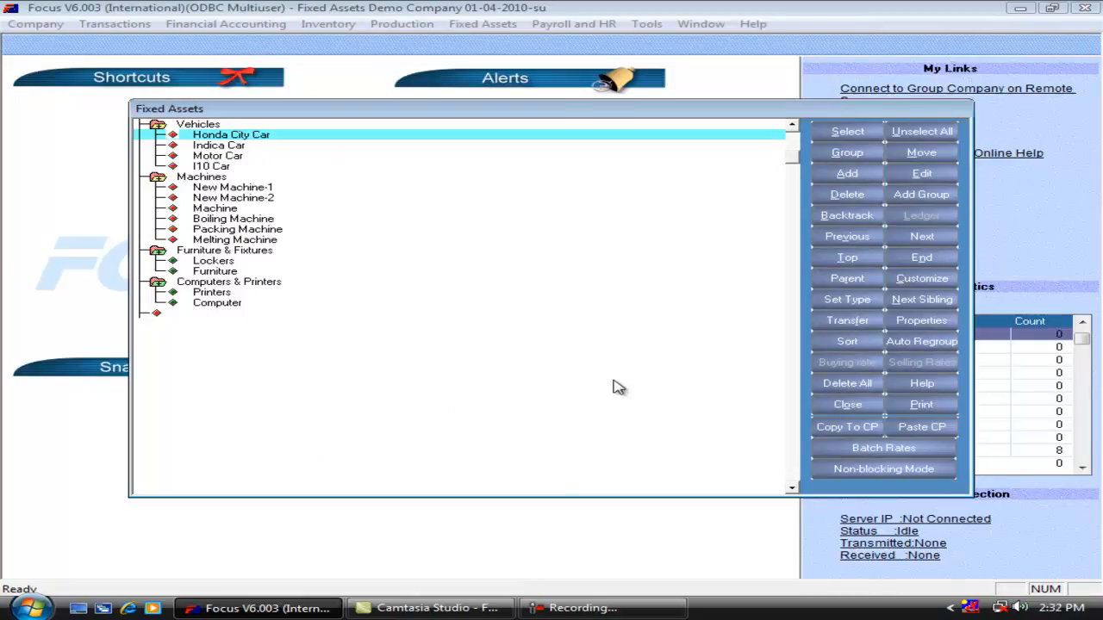
key(Escape)
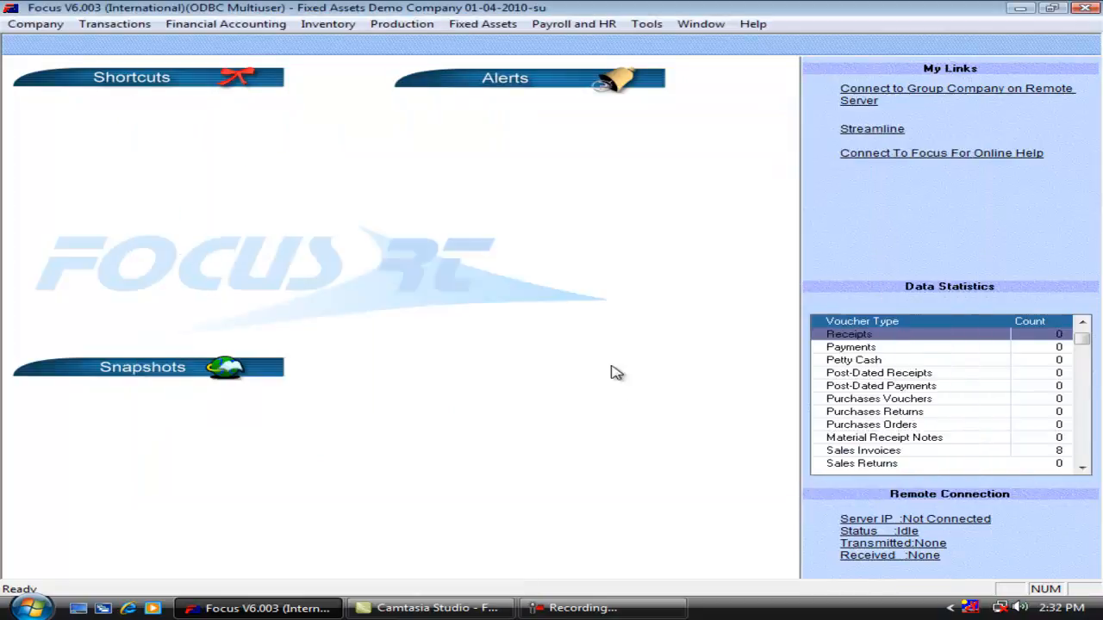
Start a new Assets Usage entry dated 30/04/2009 with the unit set to 1.
click(475, 28)
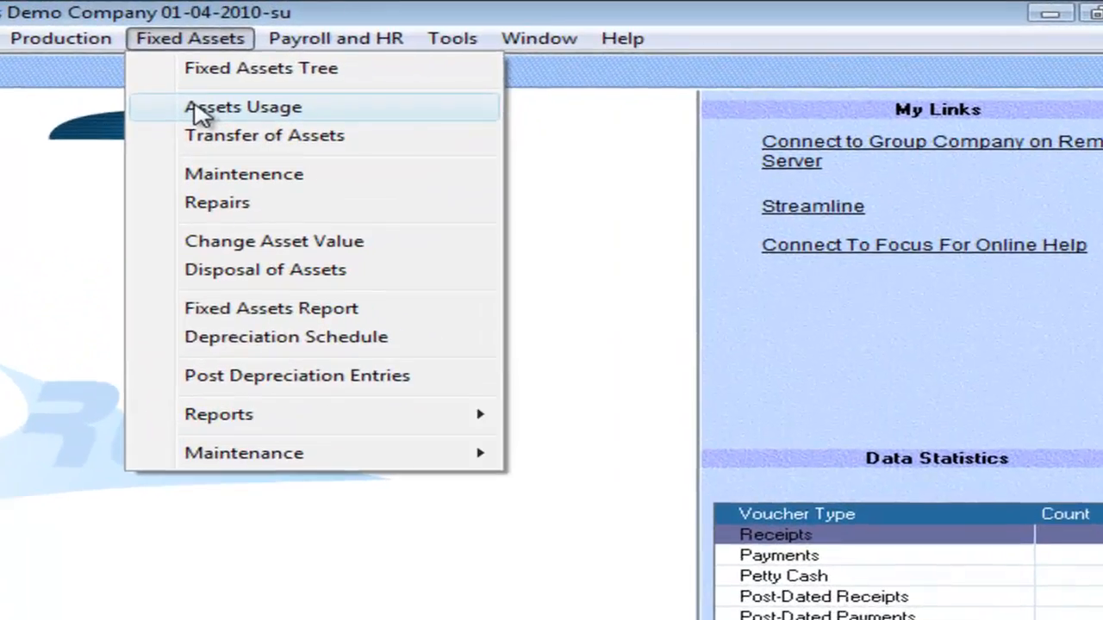
click(482, 71)
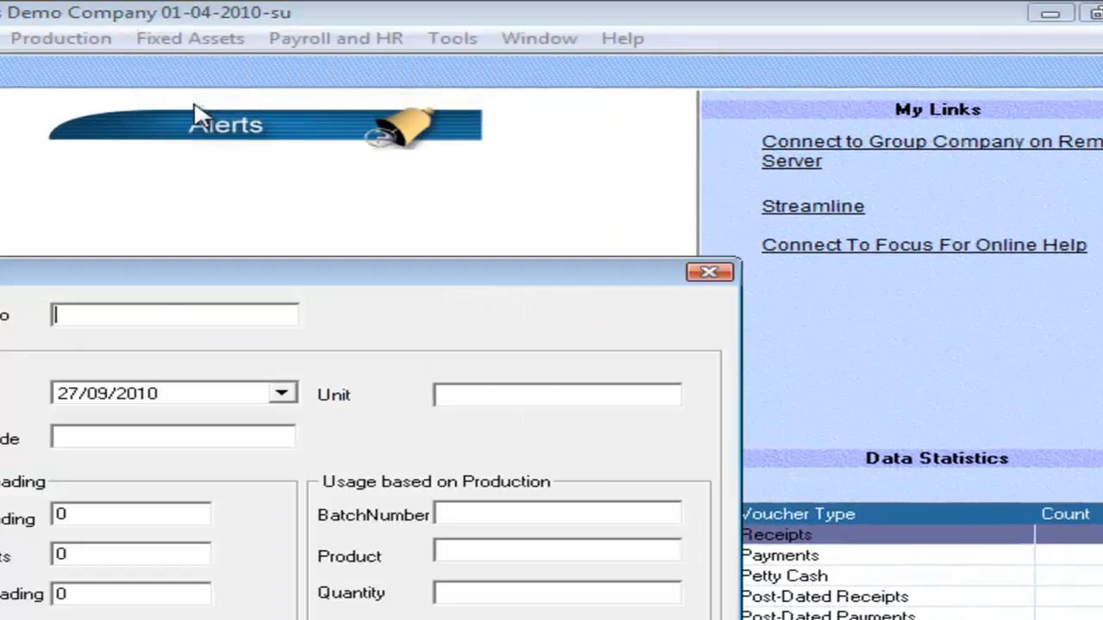
key(Return)
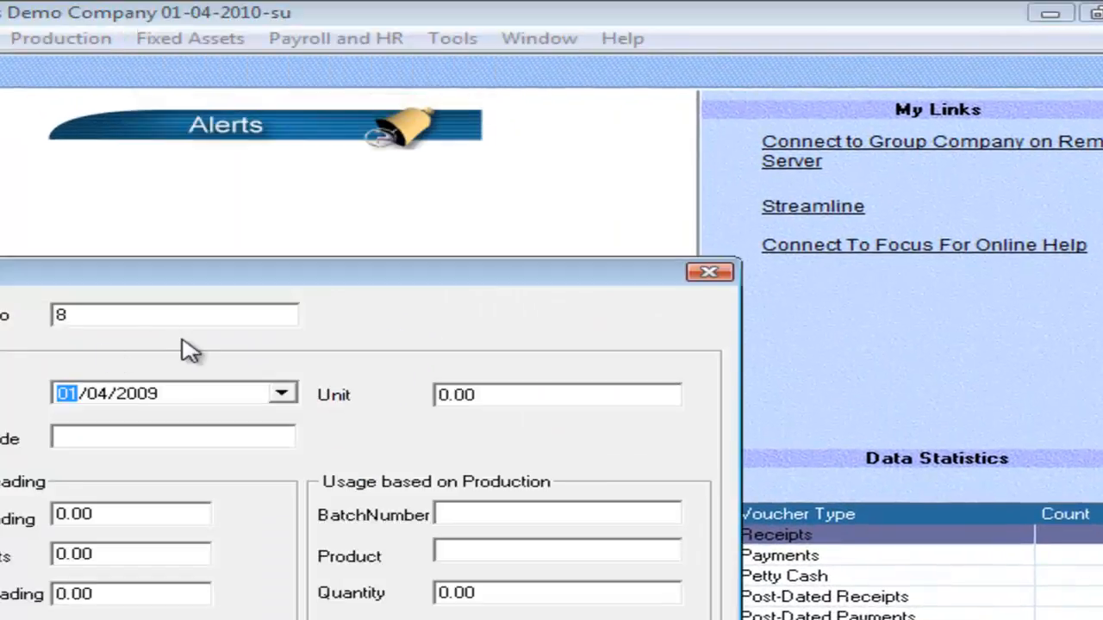
key(Return)
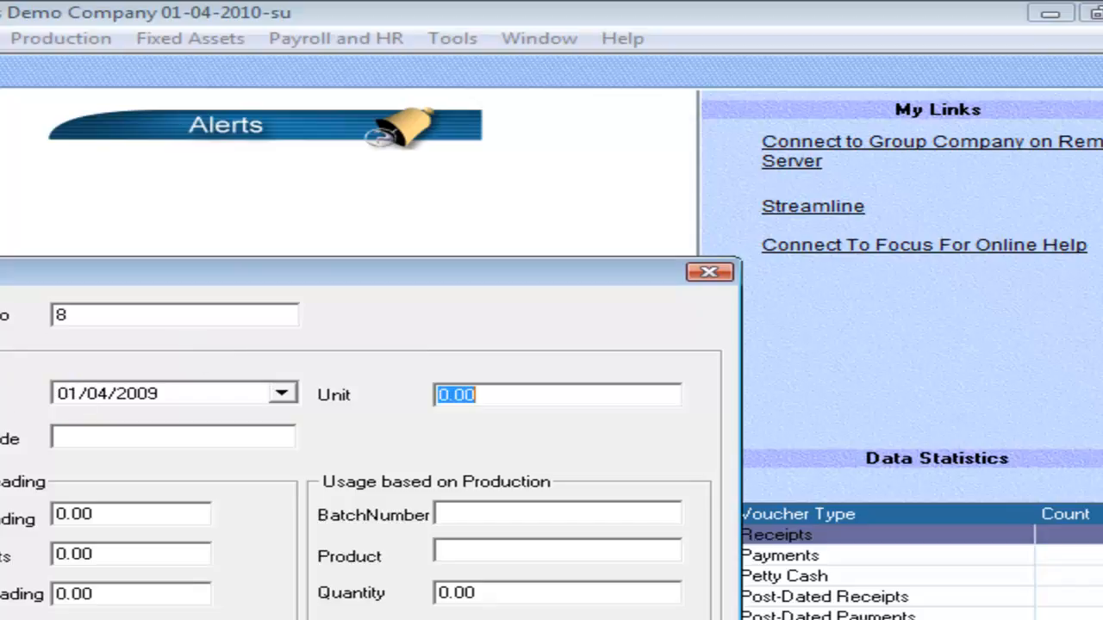
click(60, 393)
text(3)
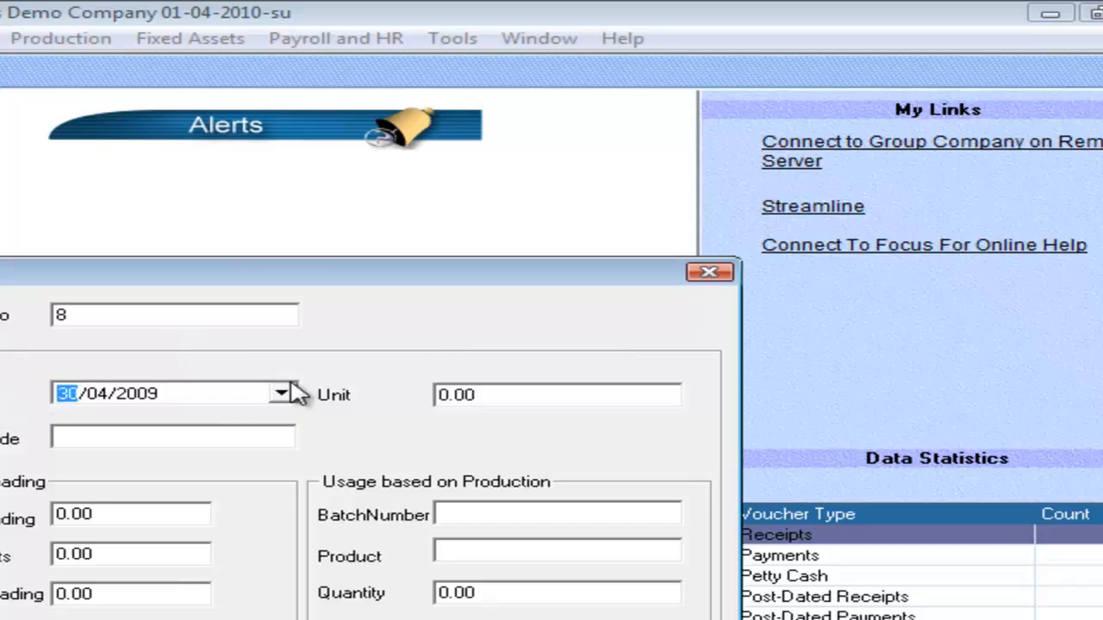
key(Return)
text(1)
key(Return)
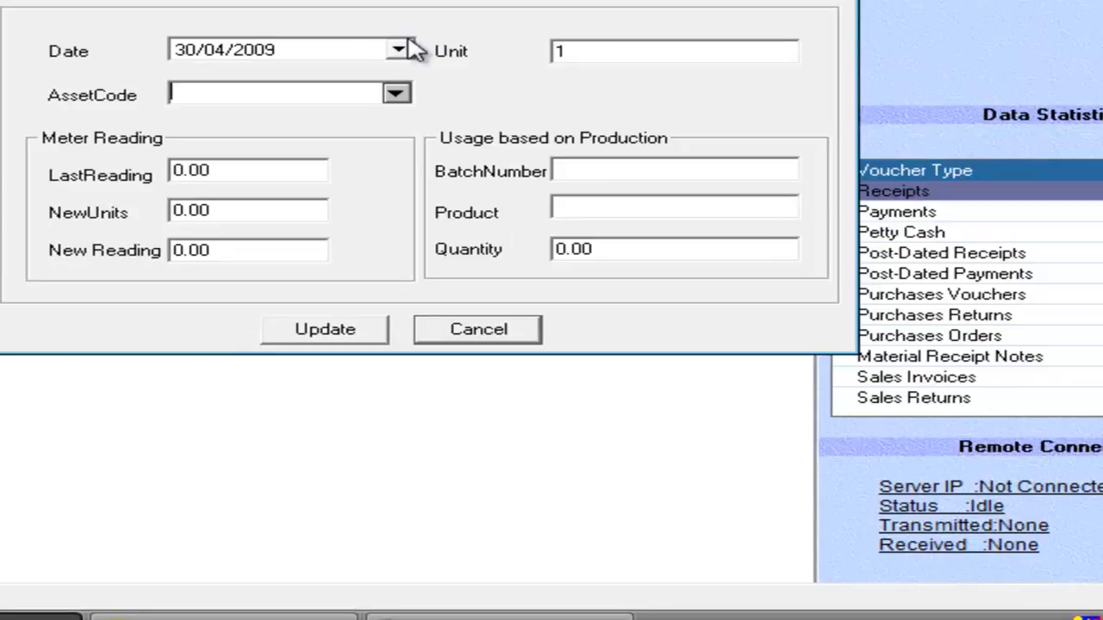
Set the usage entry's asset code to Honda City Car.
text(f)
key(BackSpace)
text(ho)
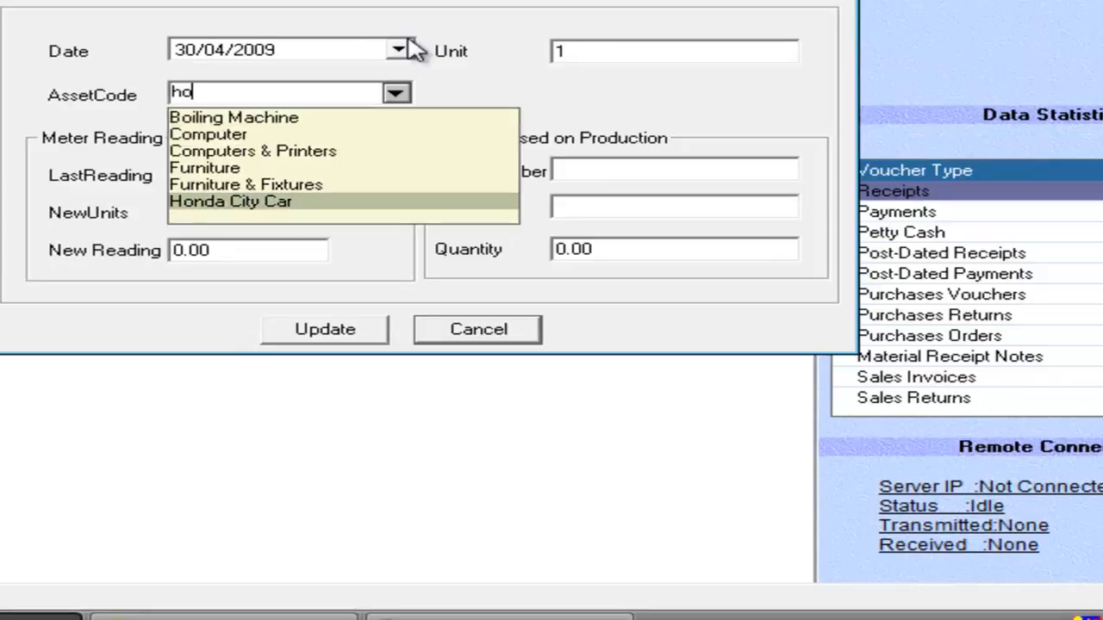
key(Return)
key(Return)
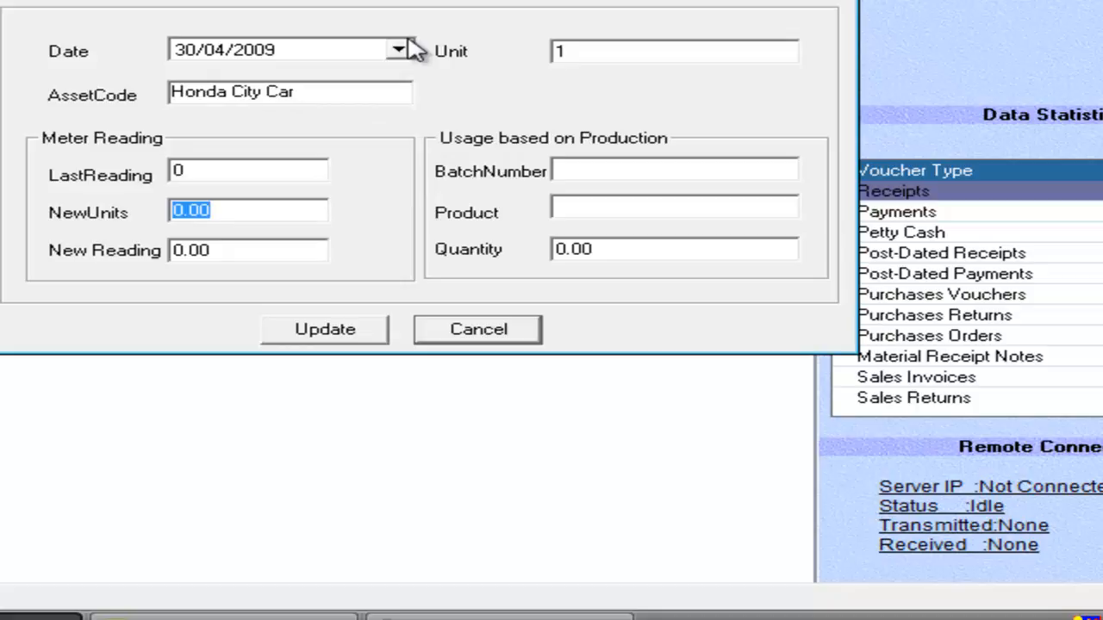
Record 500 new units in the usage entry's meter reading, save the entry and close the form.
text(50)
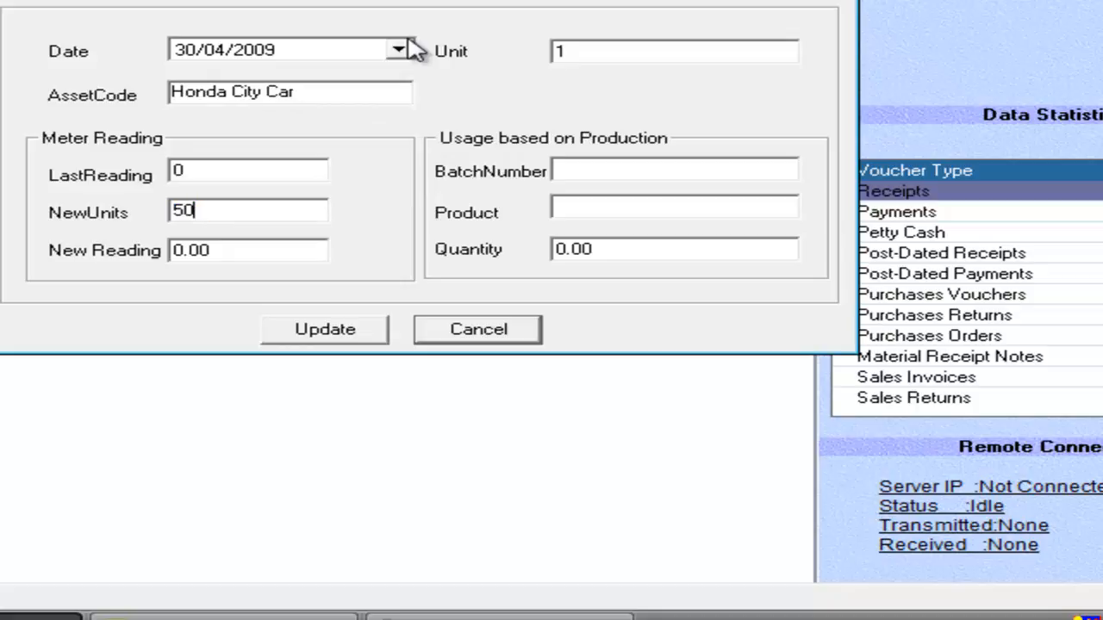
text(0)
key(Return)
click(288, 210)
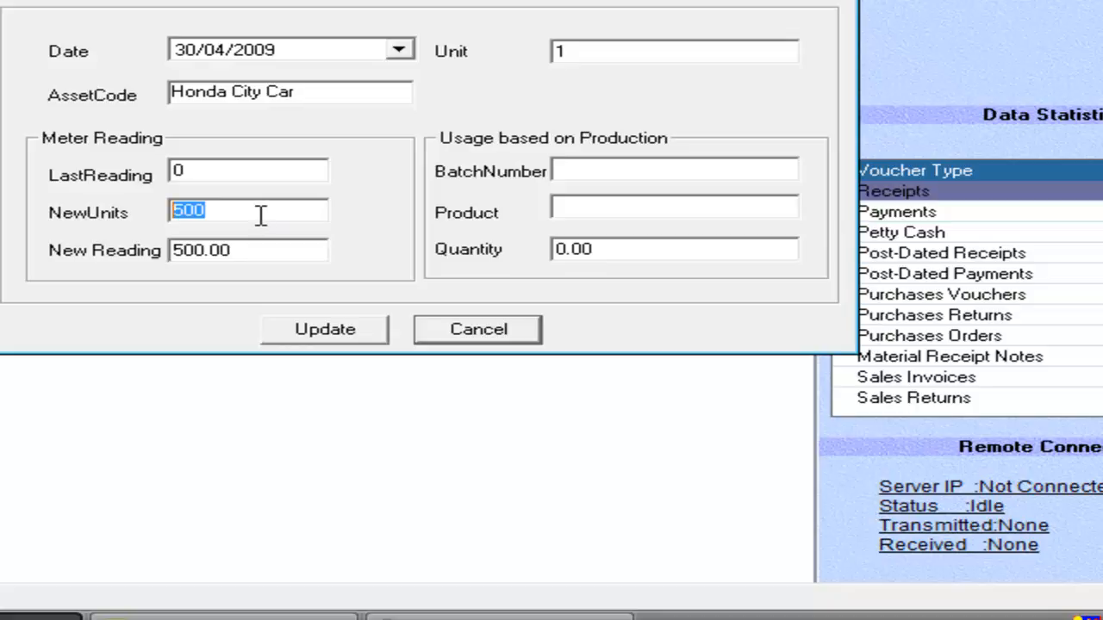
drag(255, 251, 173, 266)
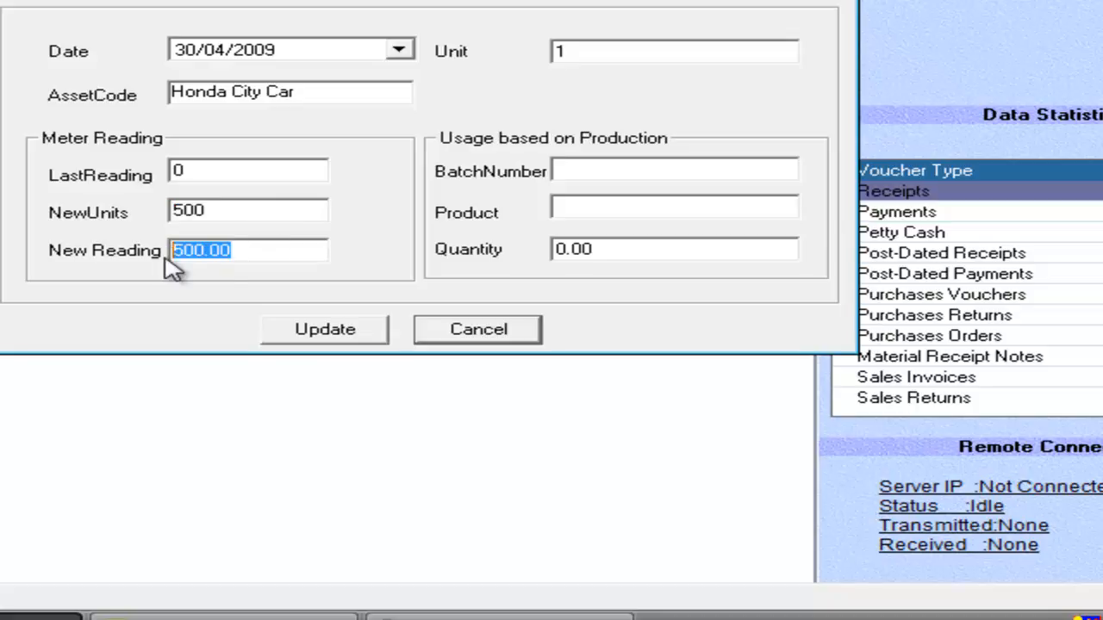
click(323, 338)
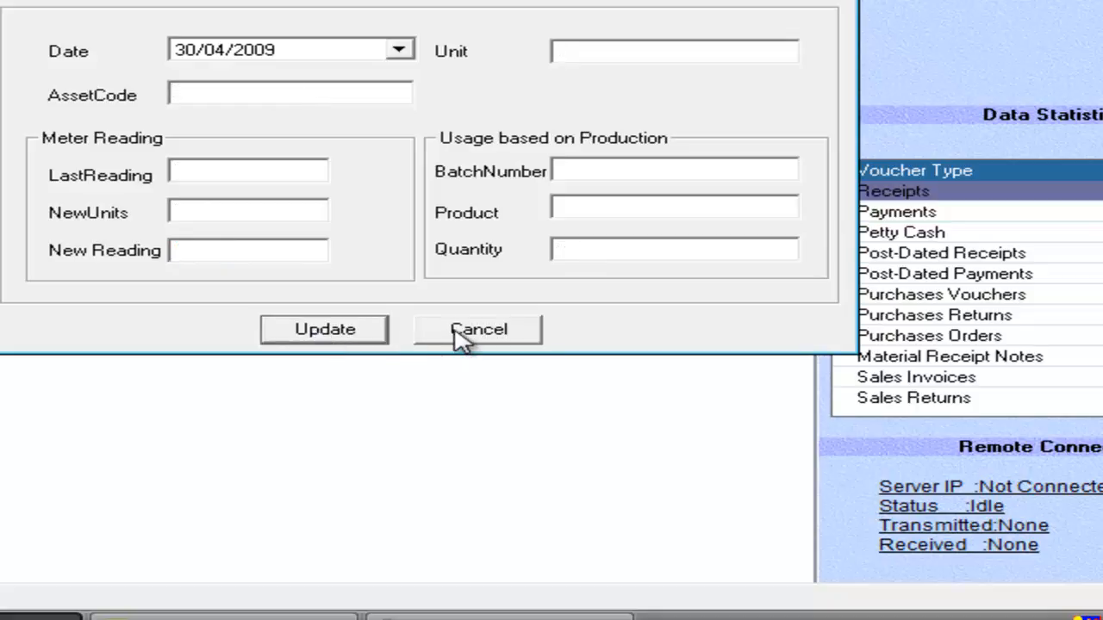
click(460, 340)
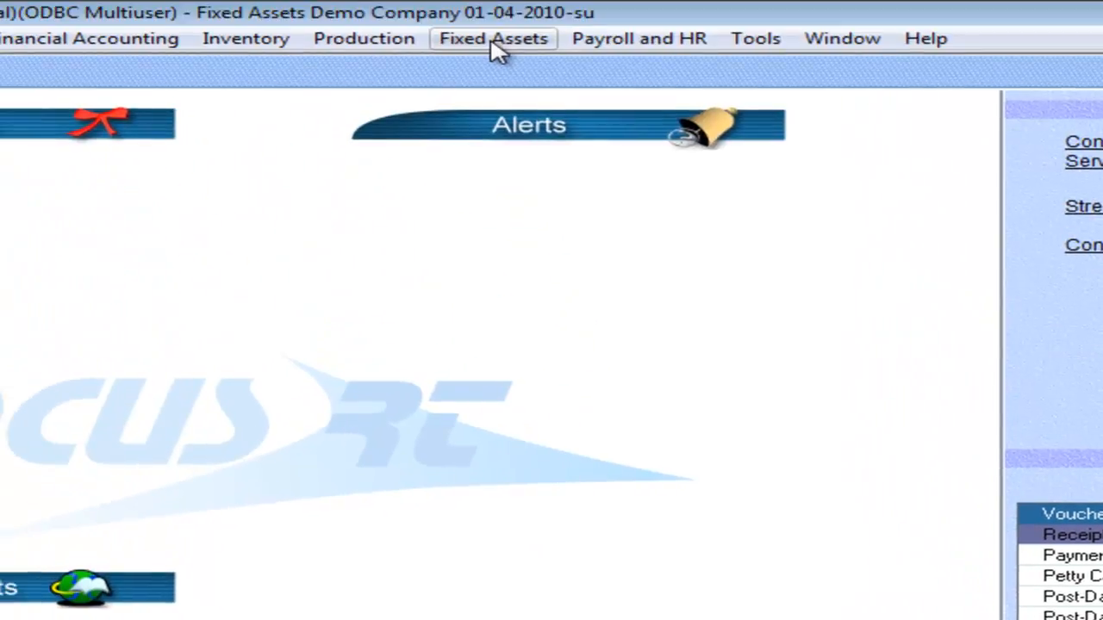
Generate the Depreciation Schedule on screen with the fixed asset filter set to Honda City Car.
click(498, 45)
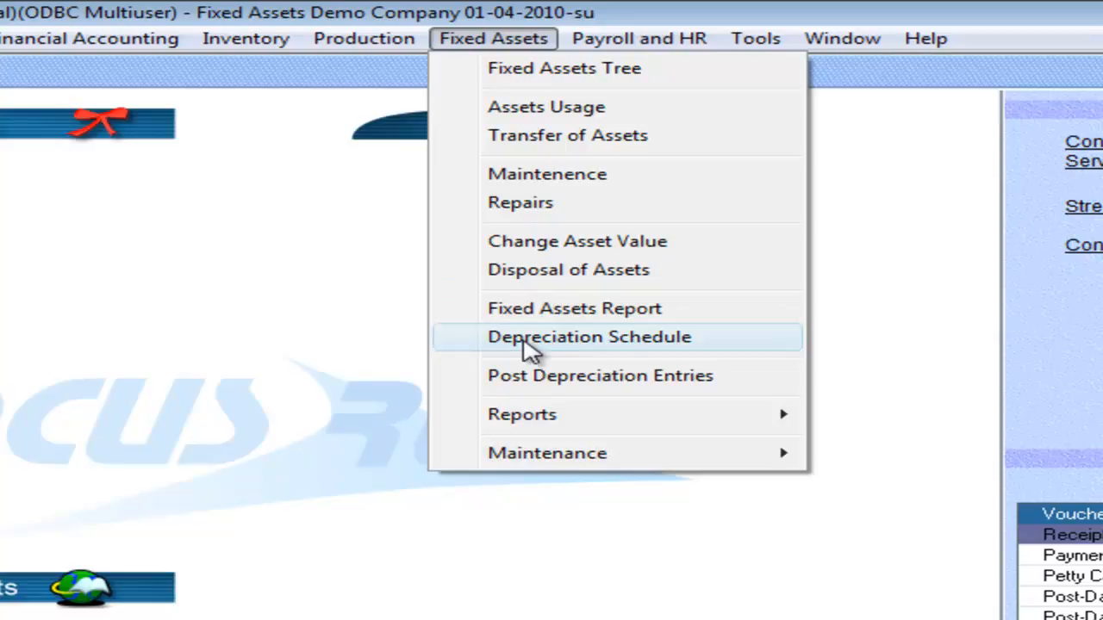
click(529, 341)
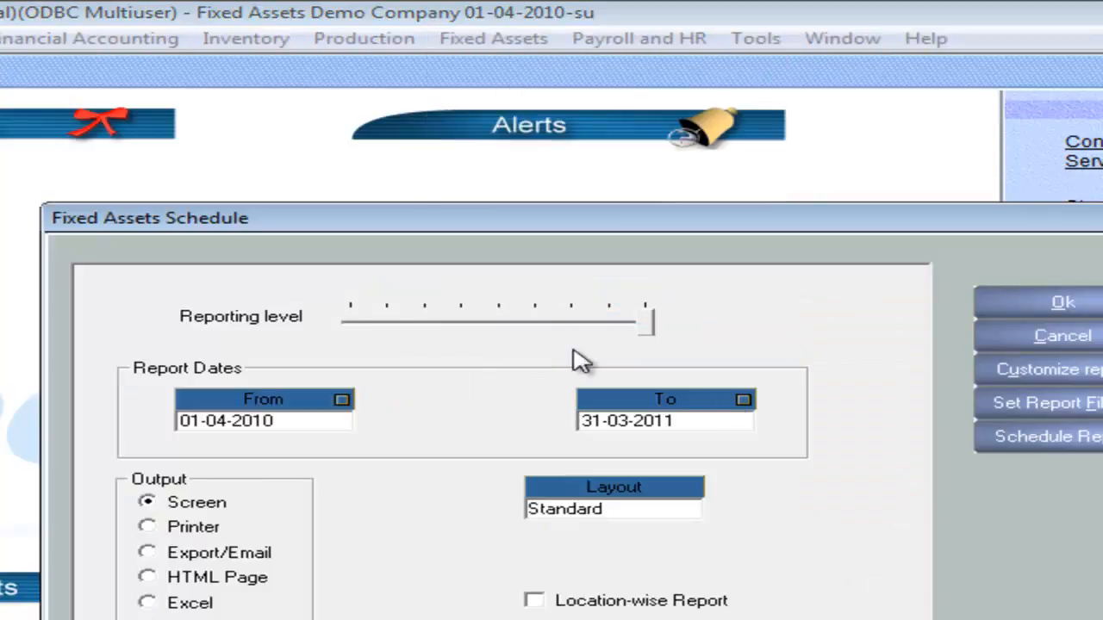
click(1069, 404)
click(859, 339)
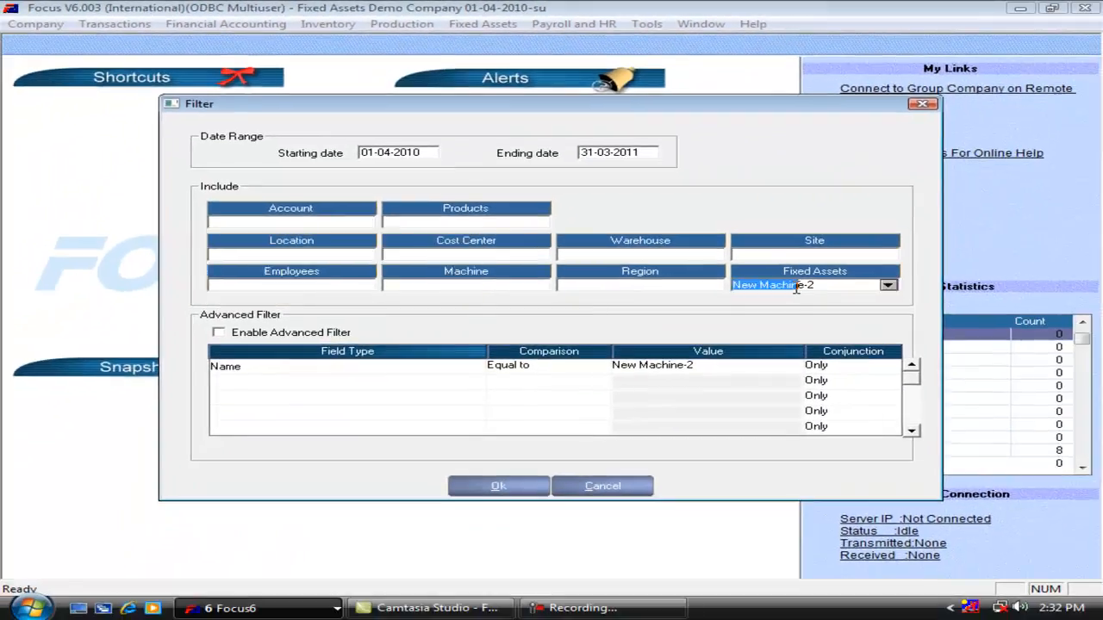
text(ho)
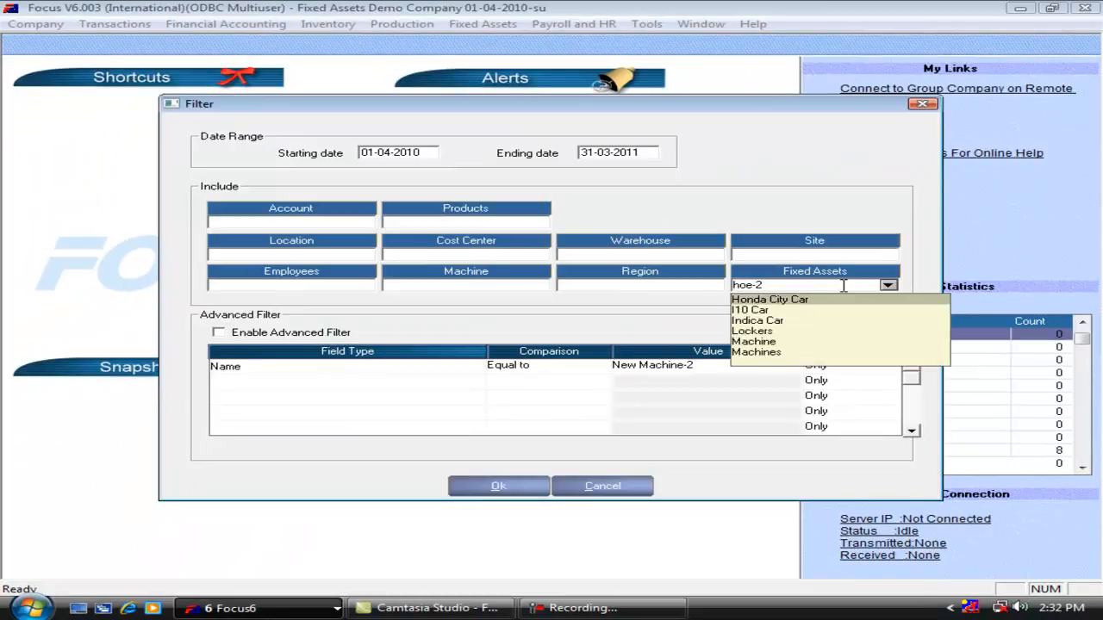
key(Tab)
click(510, 487)
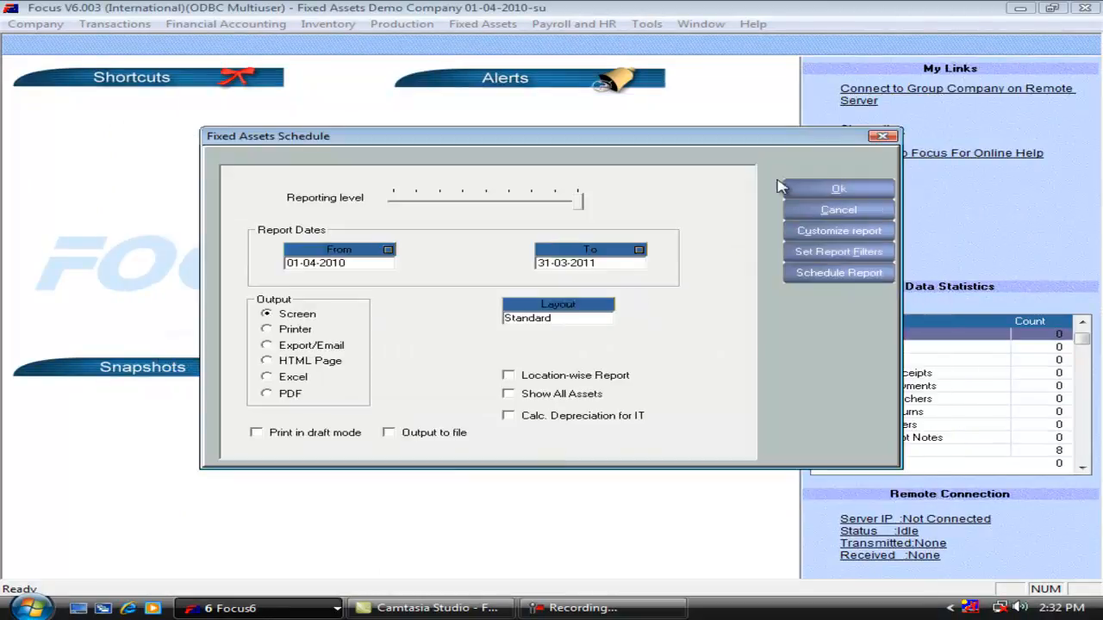
click(818, 189)
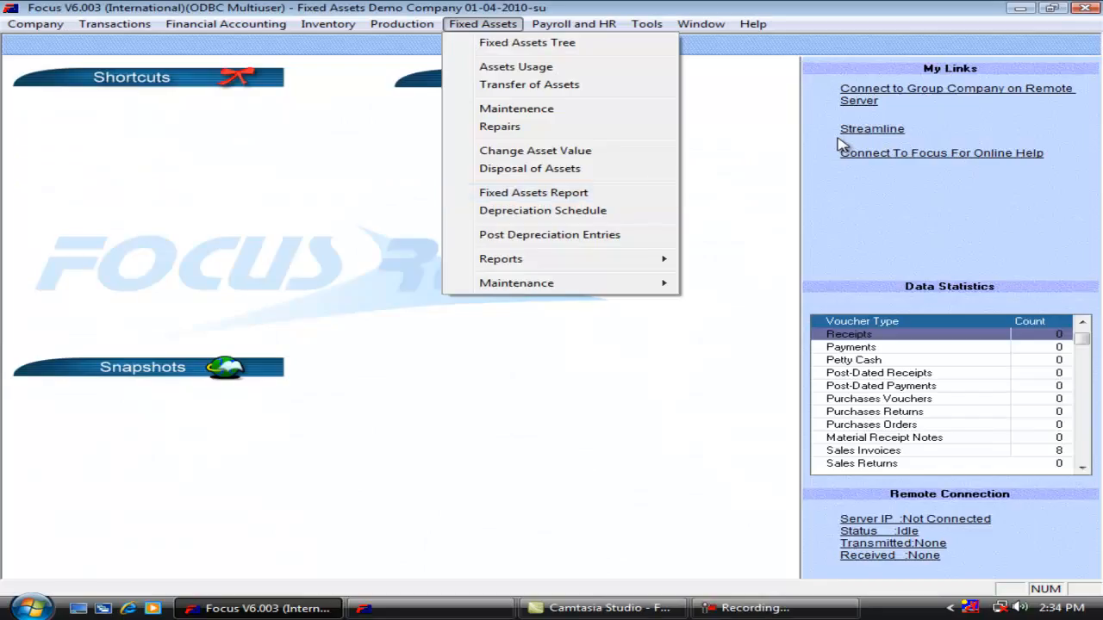
View the Assets Usage report for the Honda City Car on screen, and close it.
mouse_move(658, 259)
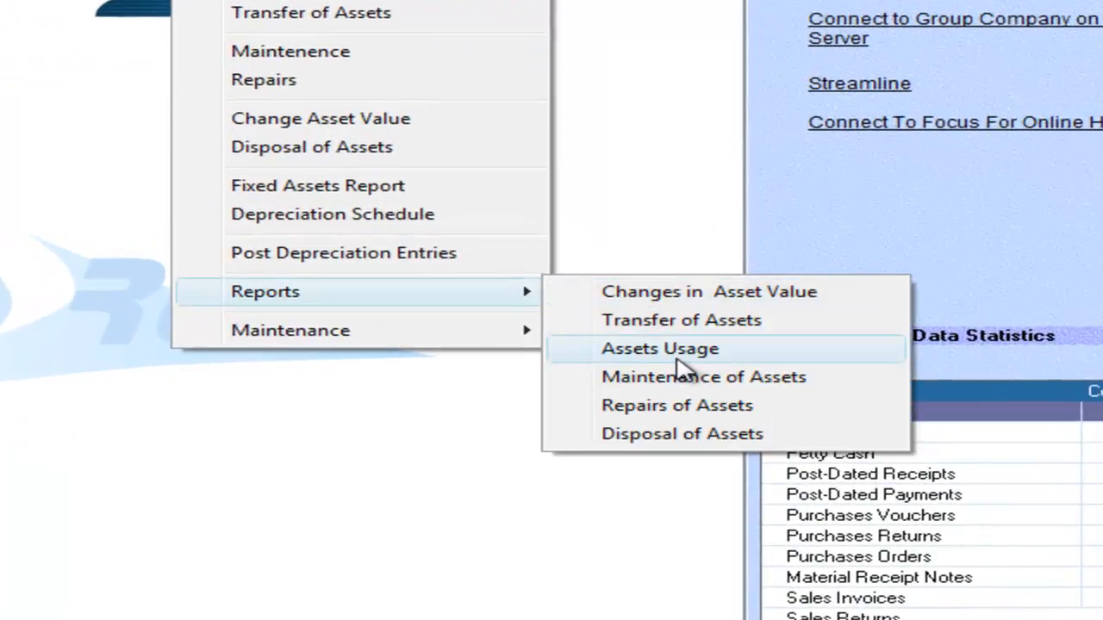
click(677, 359)
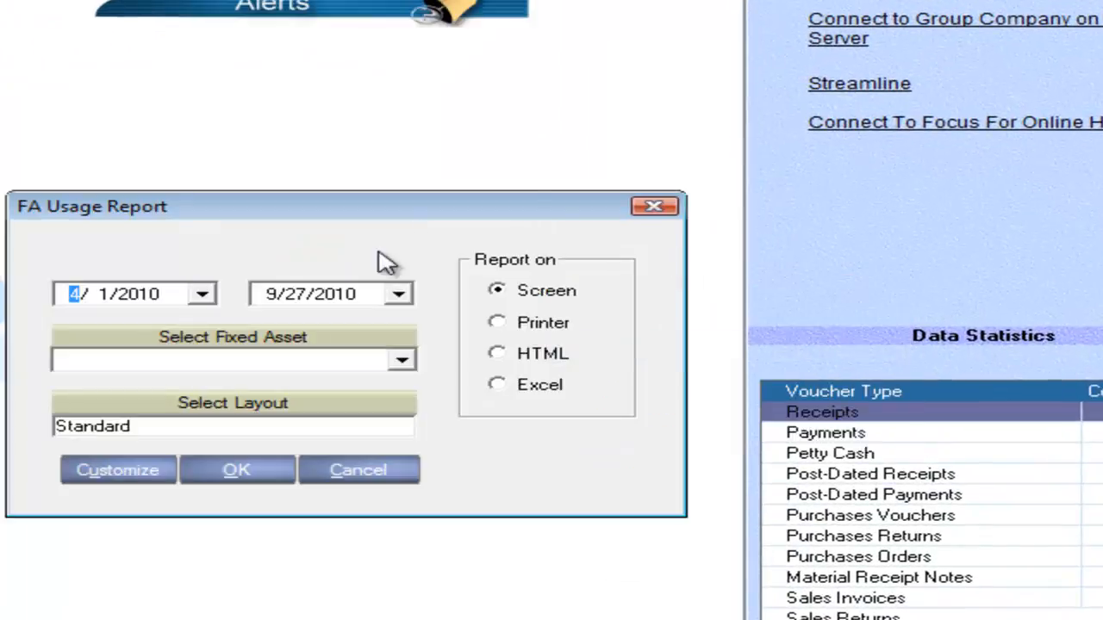
click(370, 364)
text(ho)
key(Return)
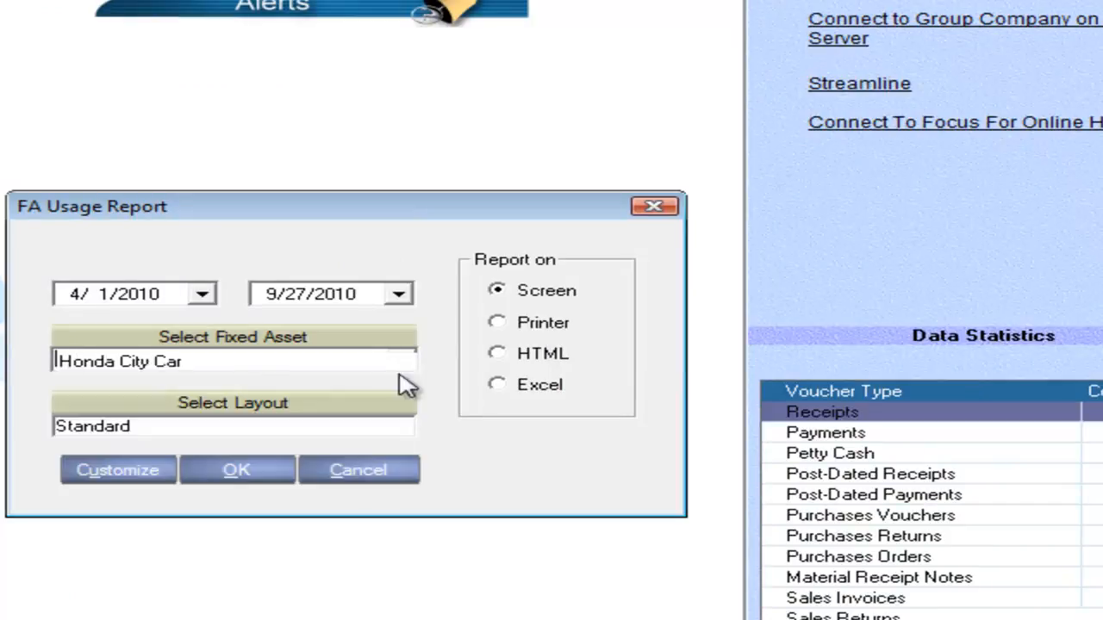
click(238, 472)
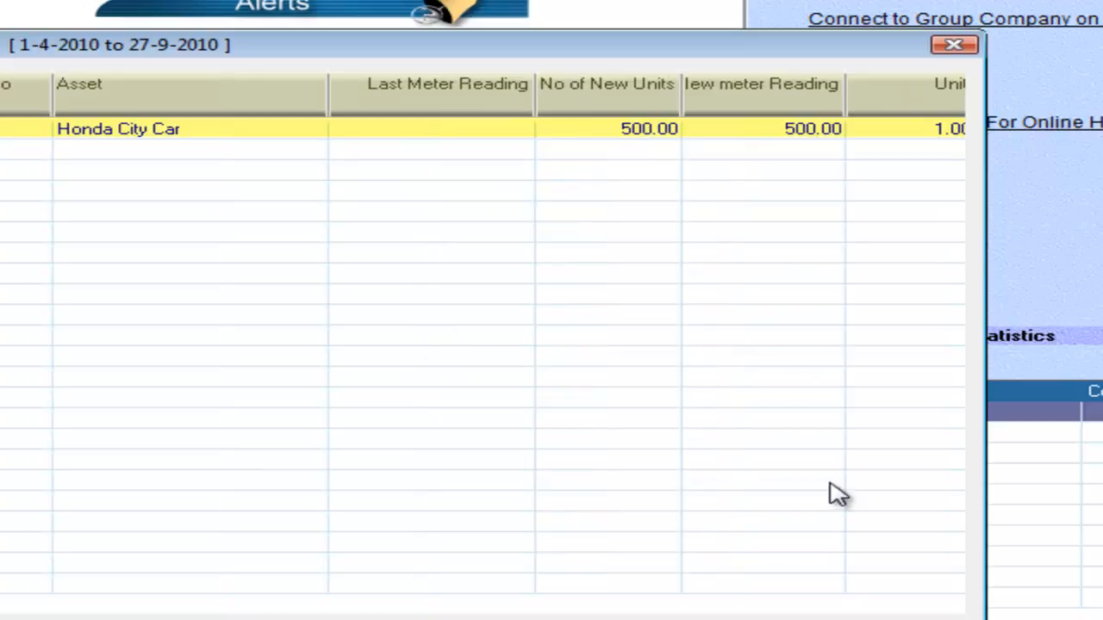
click(877, 618)
Generate the Assets Usage report for the Honda City Car again.
click(262, 1)
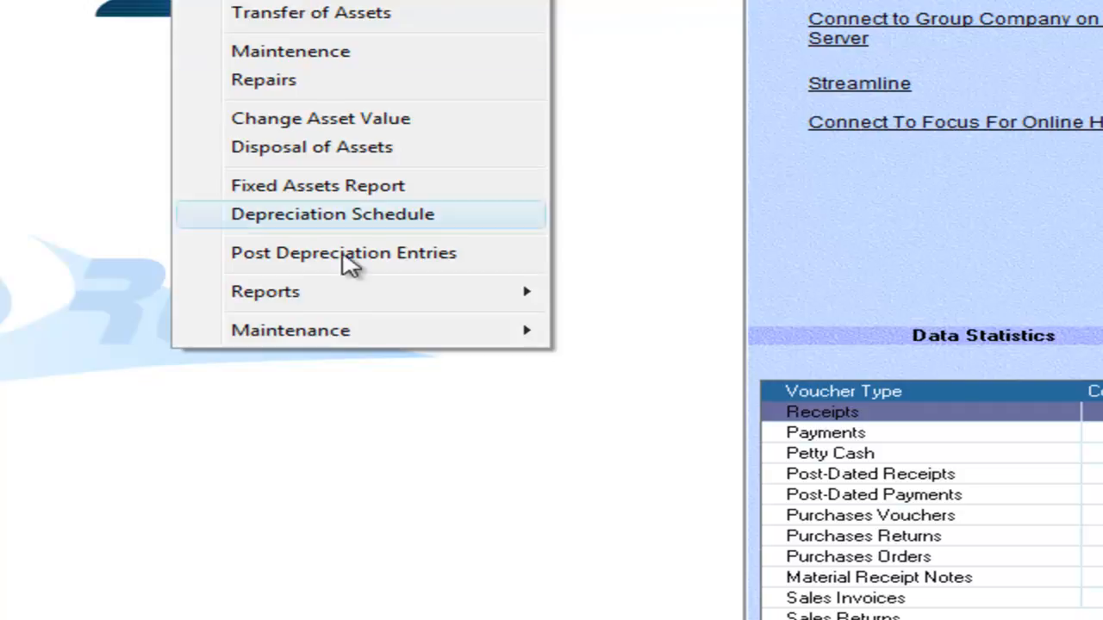
mouse_move(421, 295)
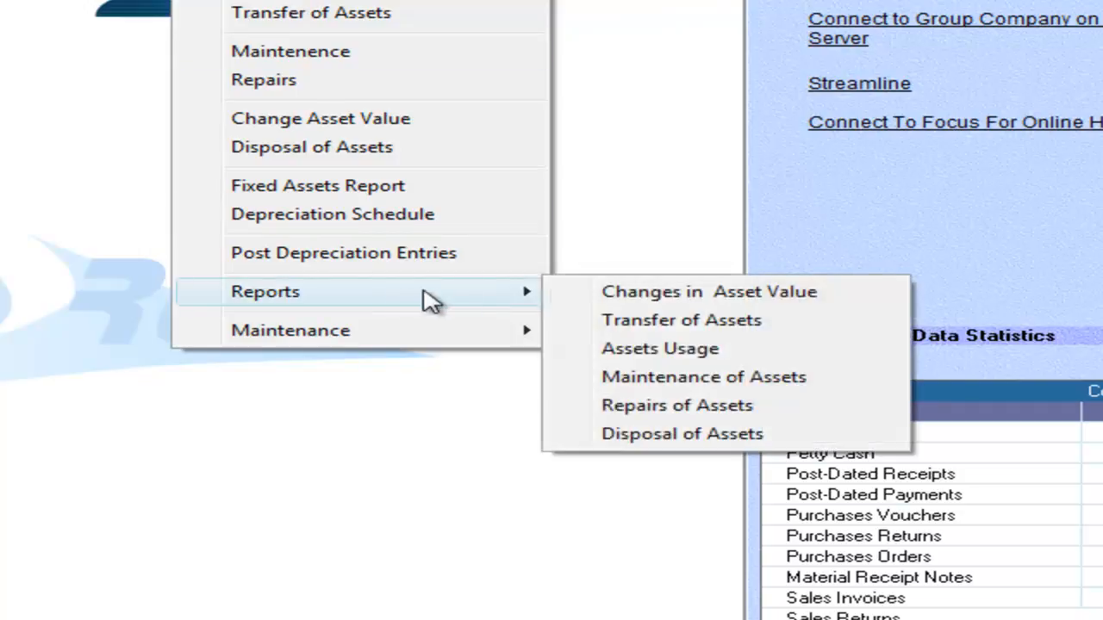
click(648, 359)
click(191, 361)
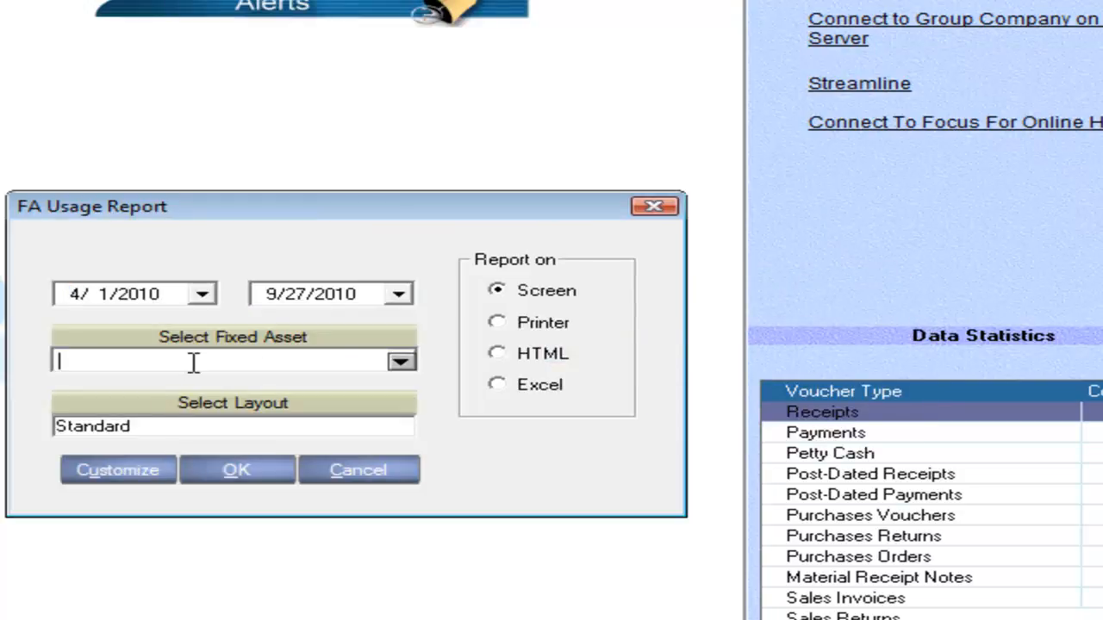
text(ho)
key(Return)
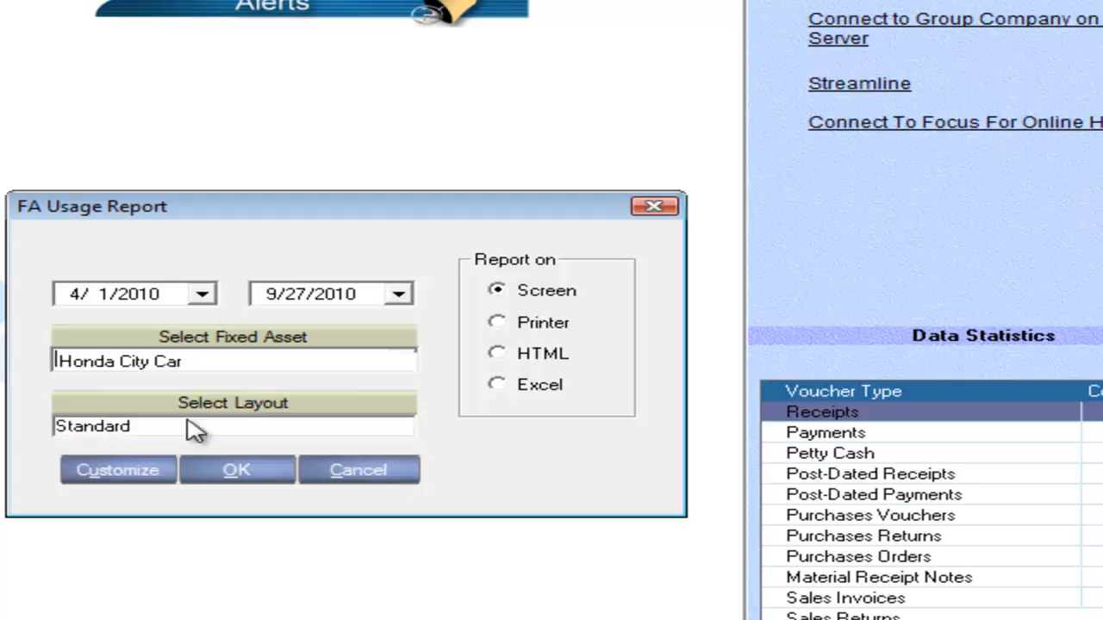
click(231, 474)
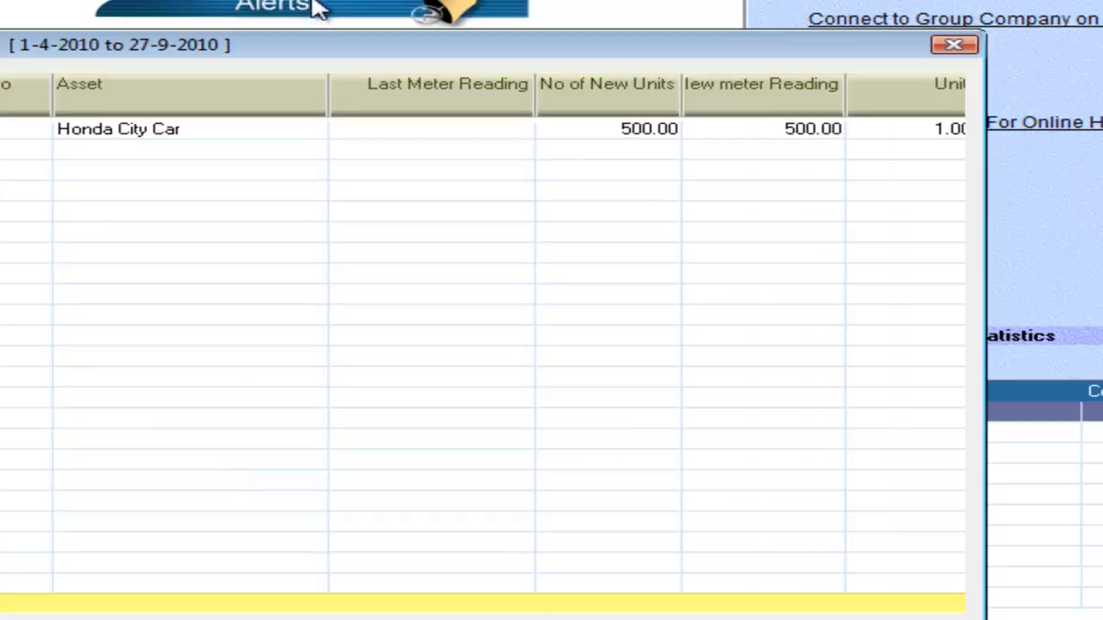
Review the new units, meter reading and unit columns of the Honda City Car's usage row, and close the report.
click(244, 129)
key(Right)
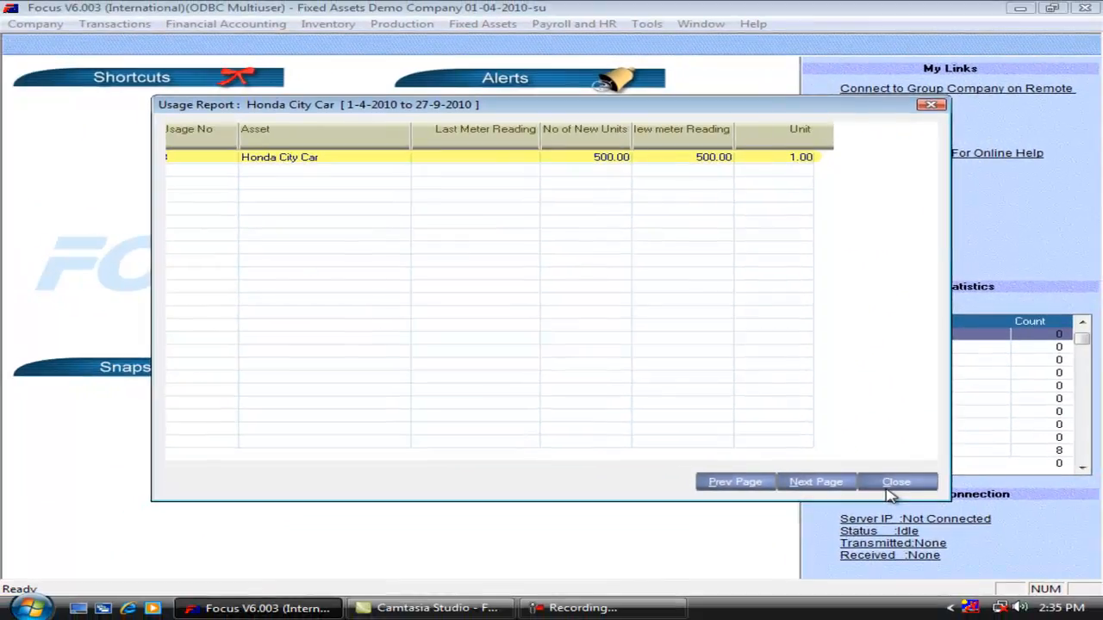
click(889, 488)
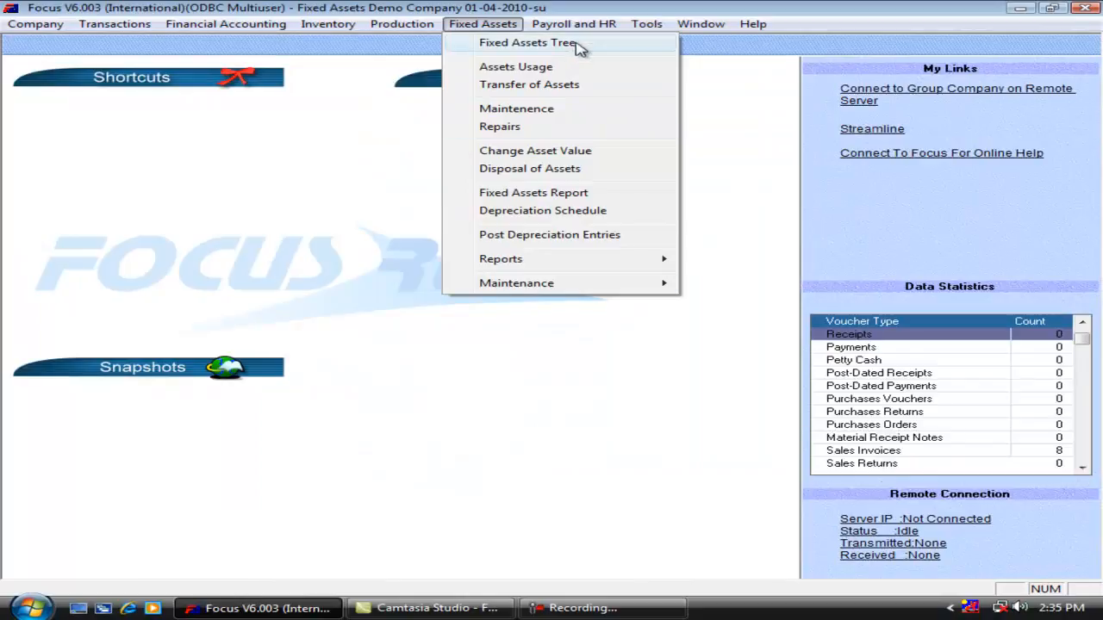
Start a new asset transfer for the Honda City Car with Chennai as the destination location.
click(615, 95)
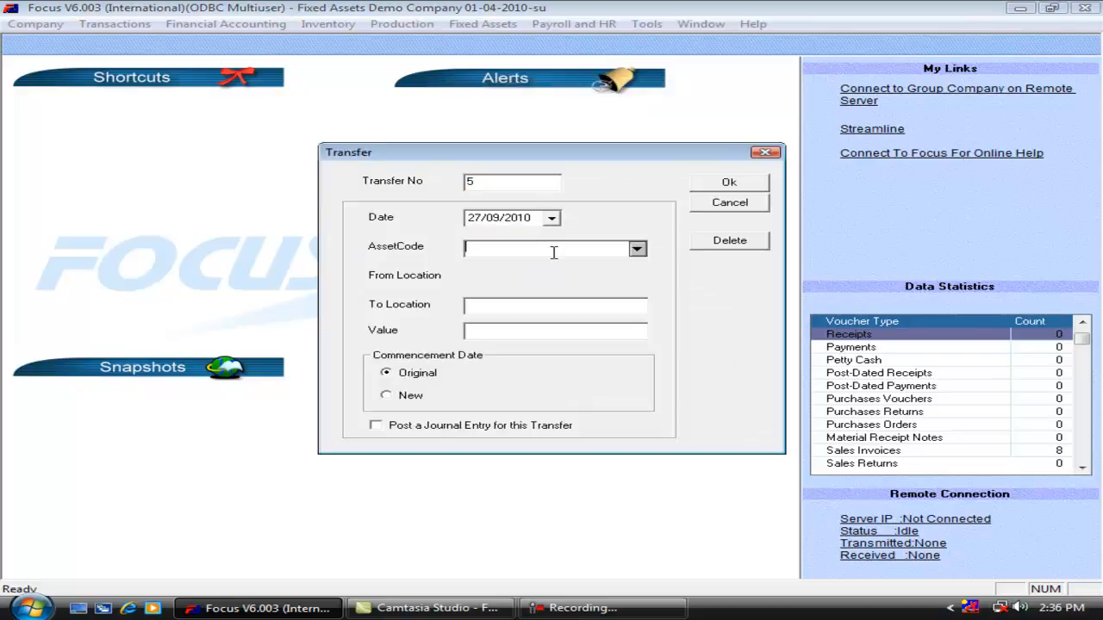
text(Ho)
key(Return)
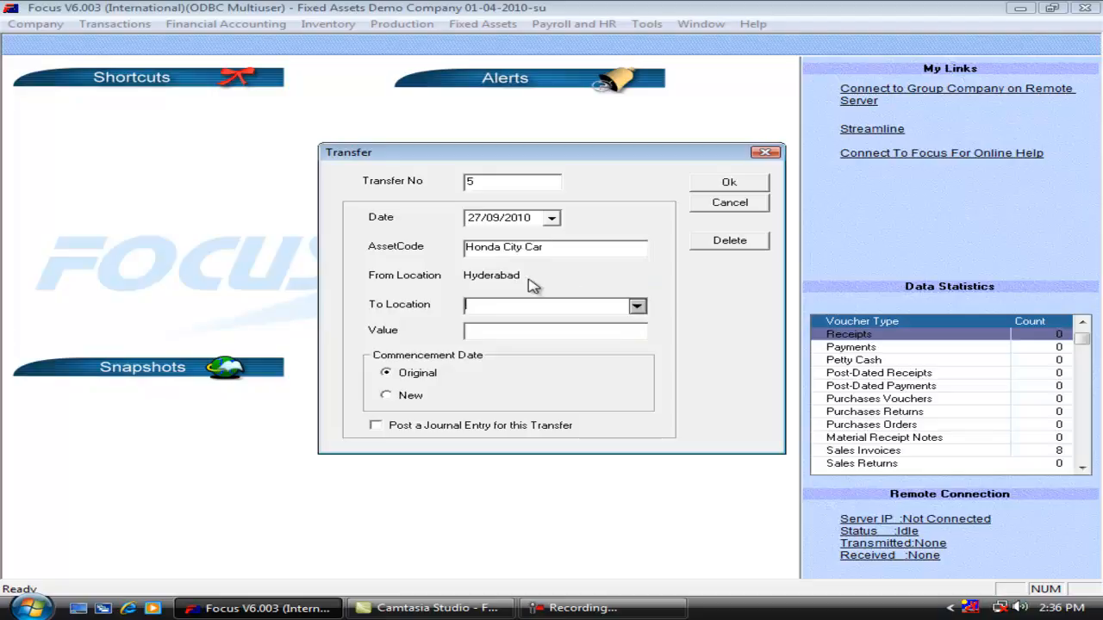
key(Down)
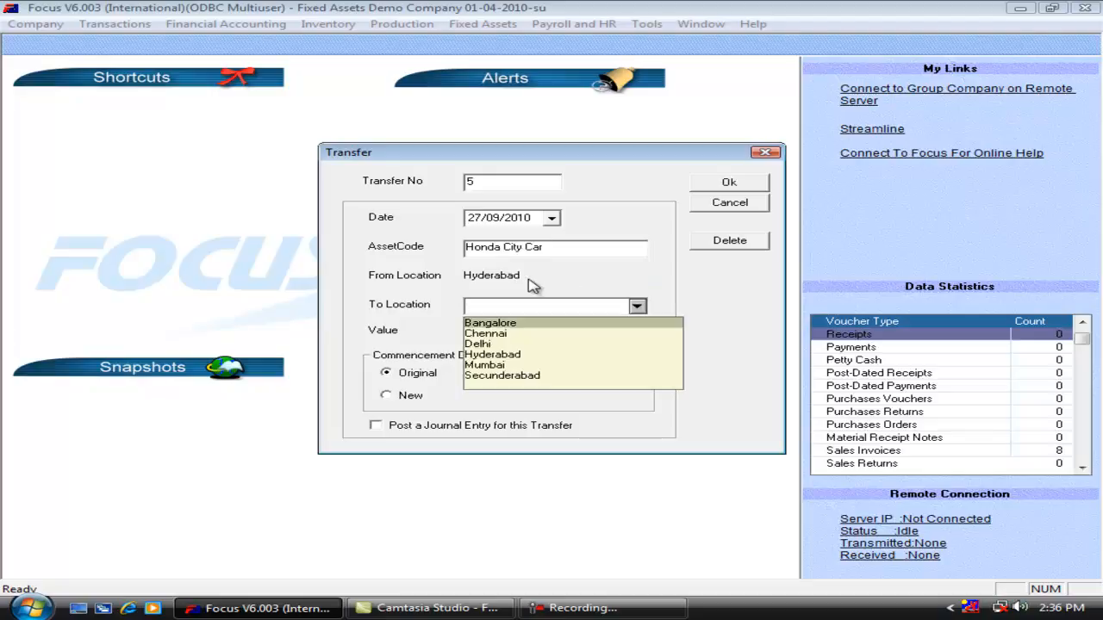
key(Down)
key(Return)
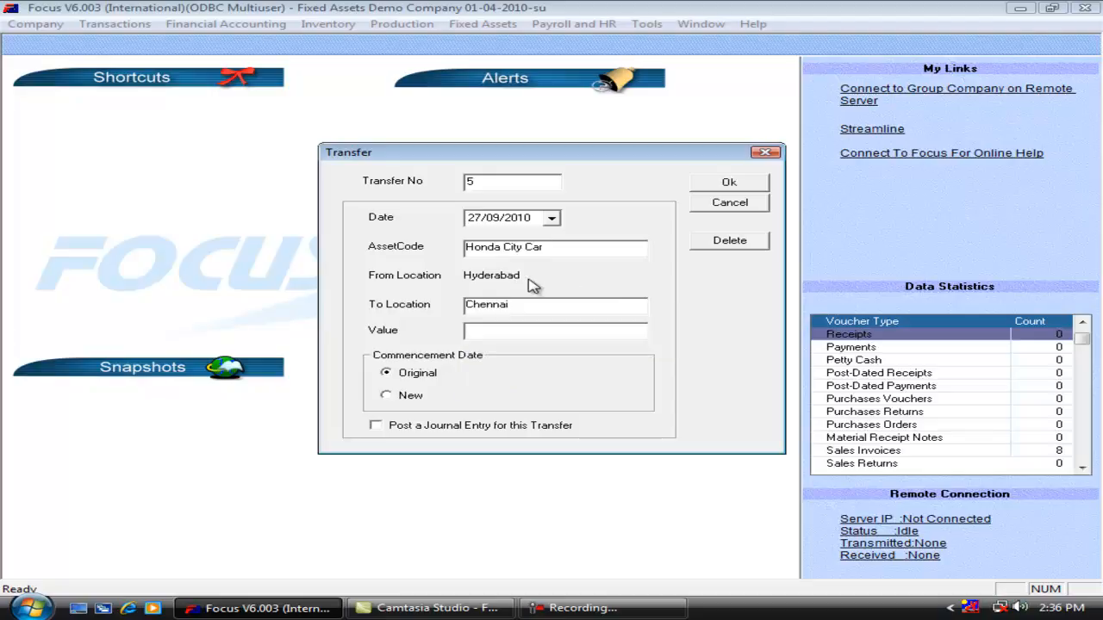
Set the transfer date to 30/09/2010, save the transfer, and close the transfer form.
click(479, 220)
text(30)
key(Tab)
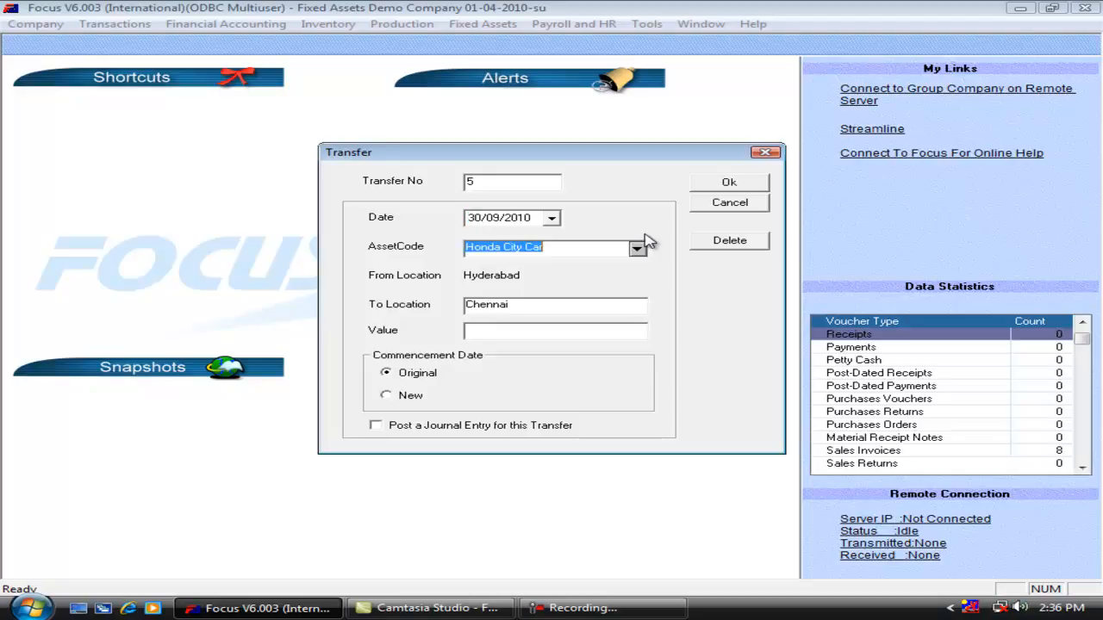
click(729, 184)
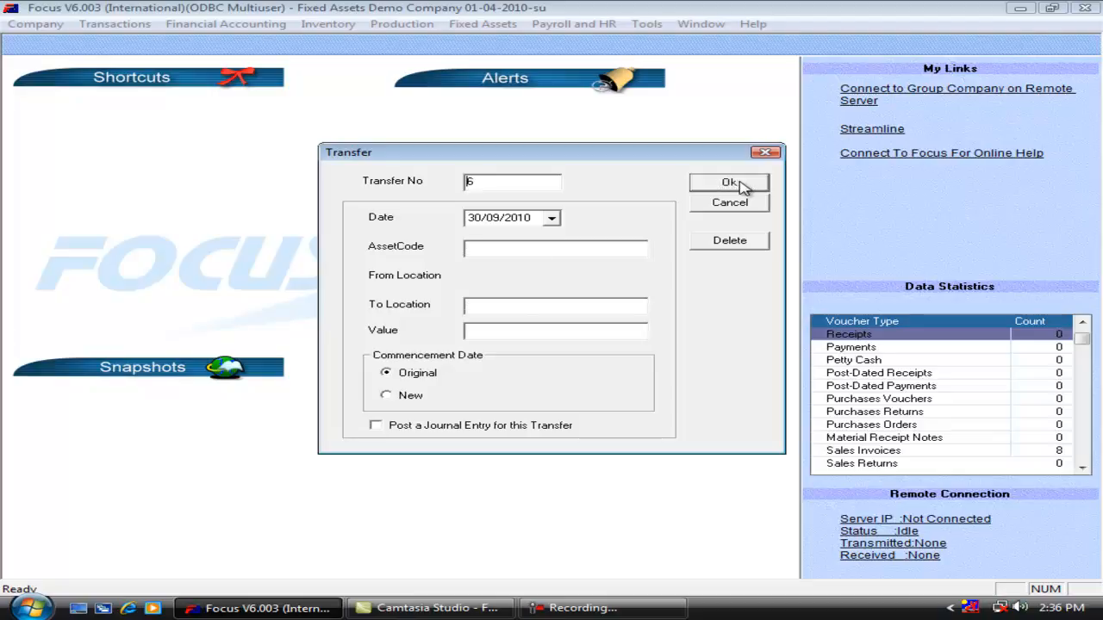
click(730, 204)
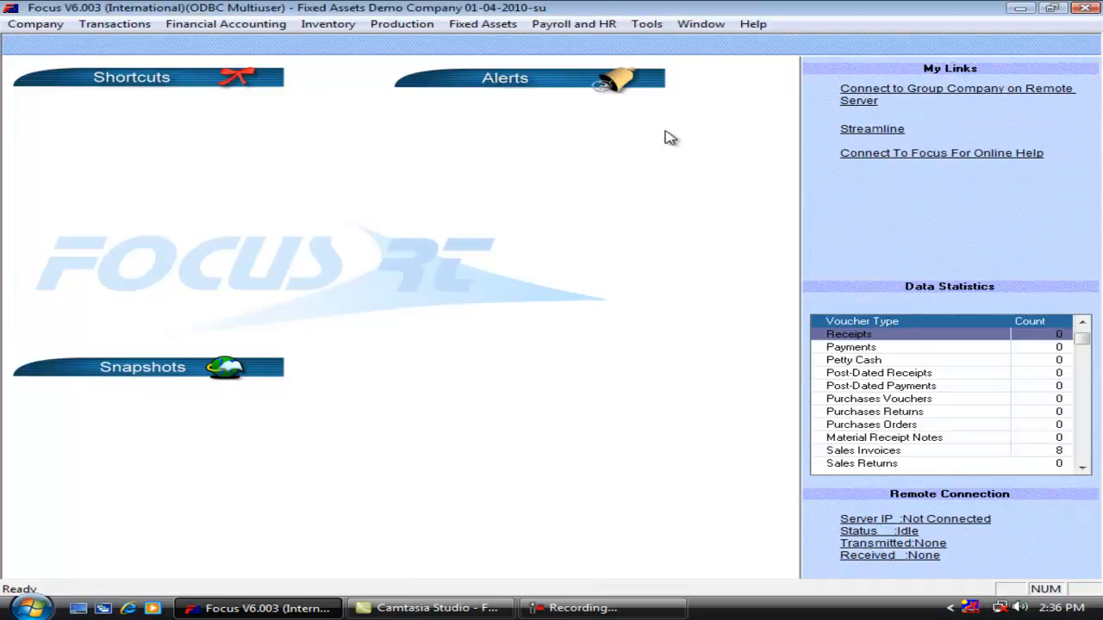
Generate the Transfer of Assets report on screen for the Honda City Car, covering 1-4-2010 to 31-3-2011.
click(497, 26)
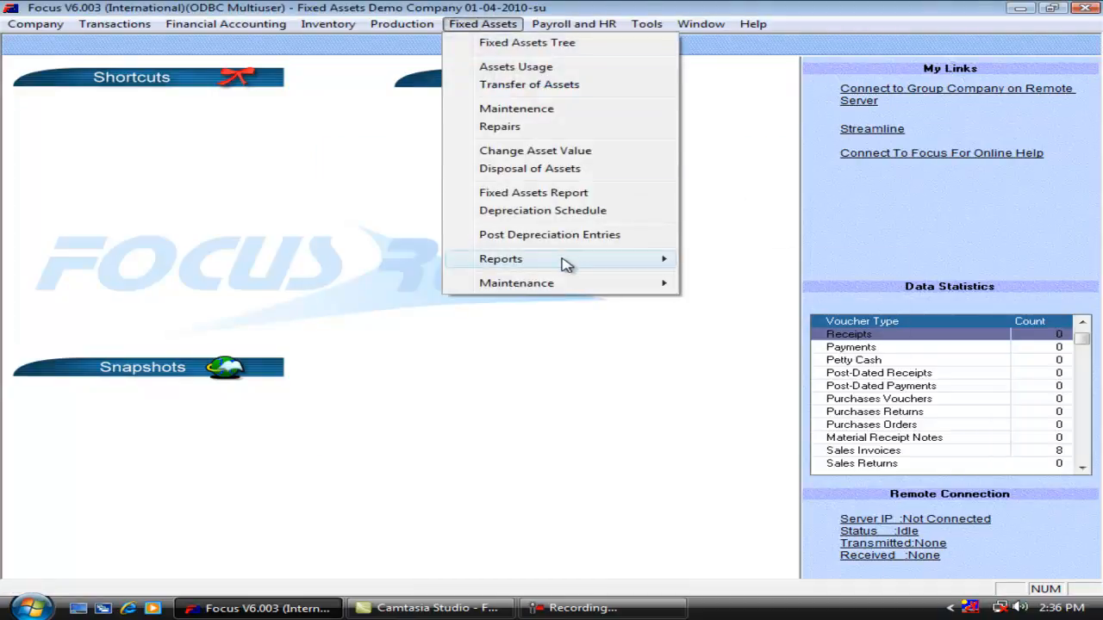
mouse_move(566, 267)
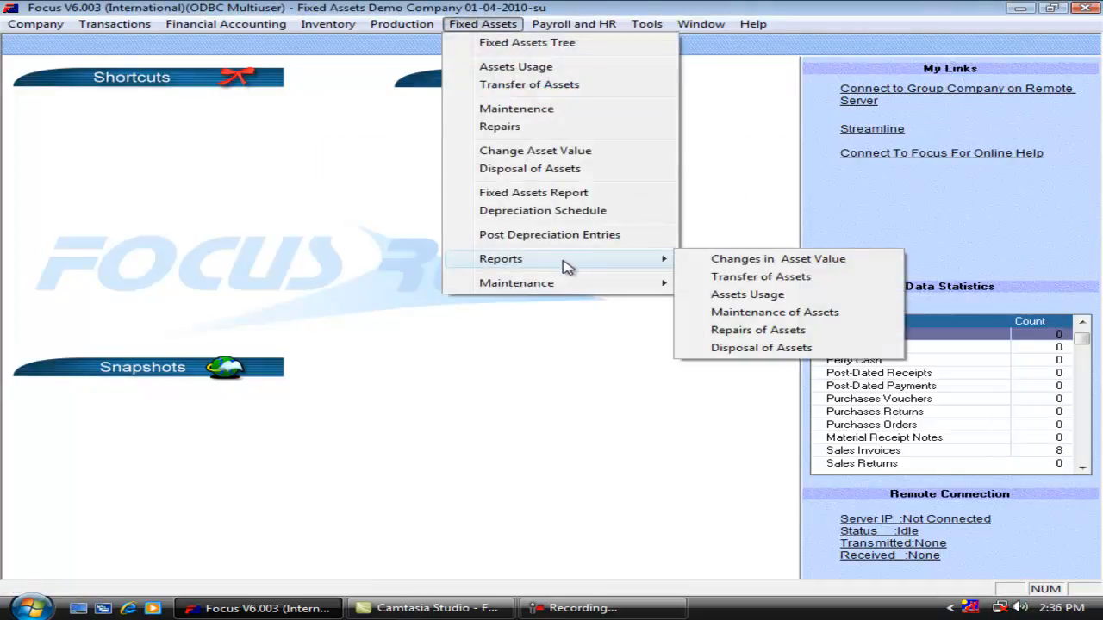
click(711, 286)
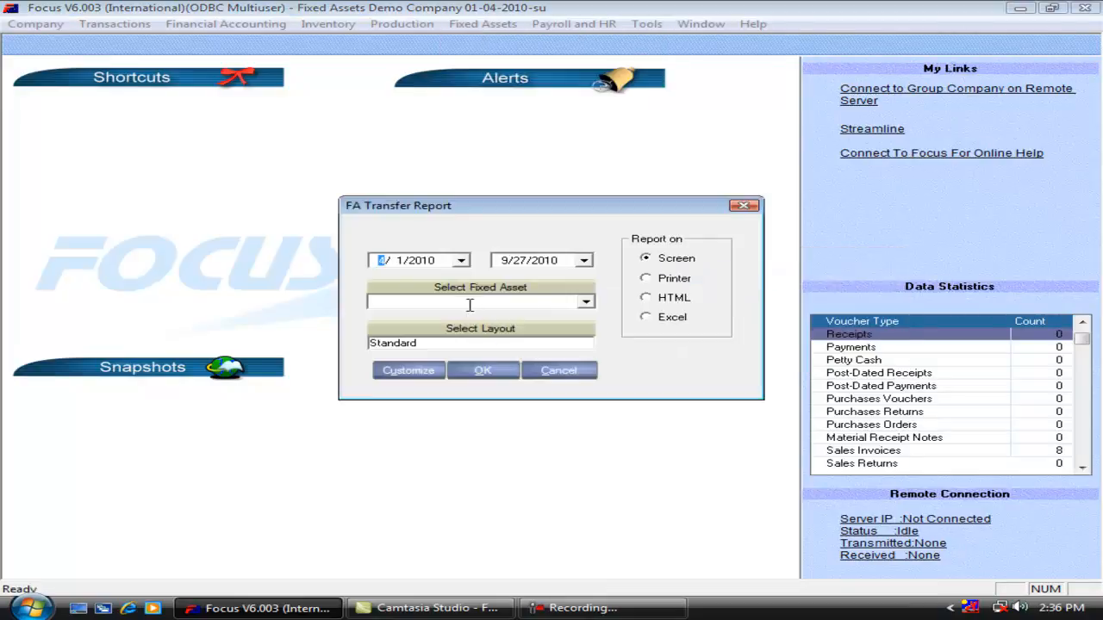
text(H)
key(Return)
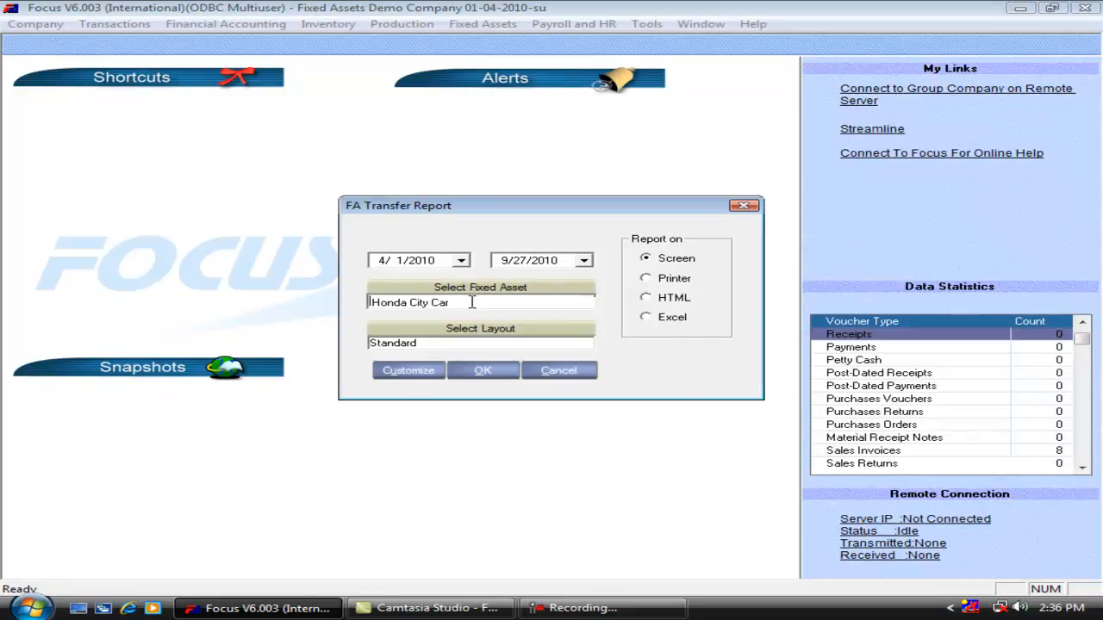
click(498, 372)
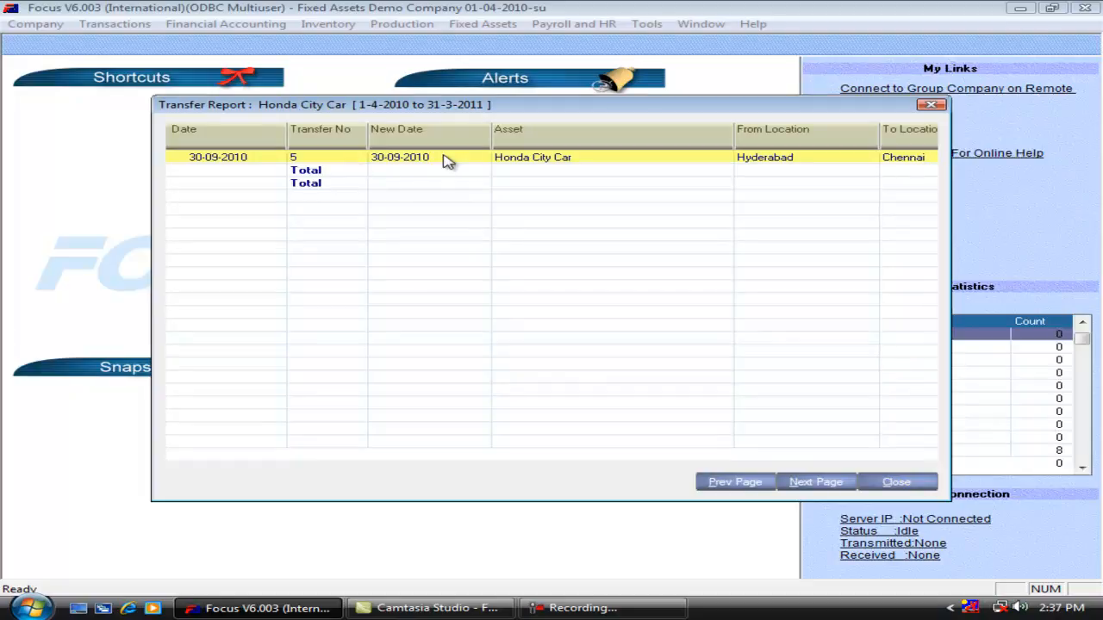
Review the from location, to location and value columns of the Honda City Car's transfer row, and close the report.
key(Right)
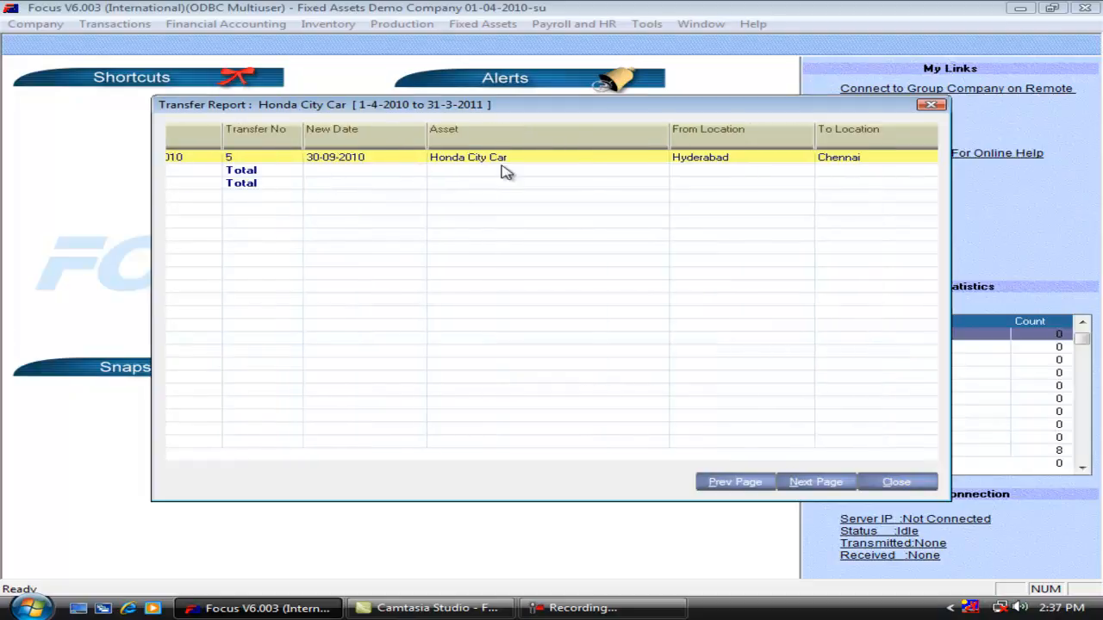
key(Right)
key(Right)
key(Right)
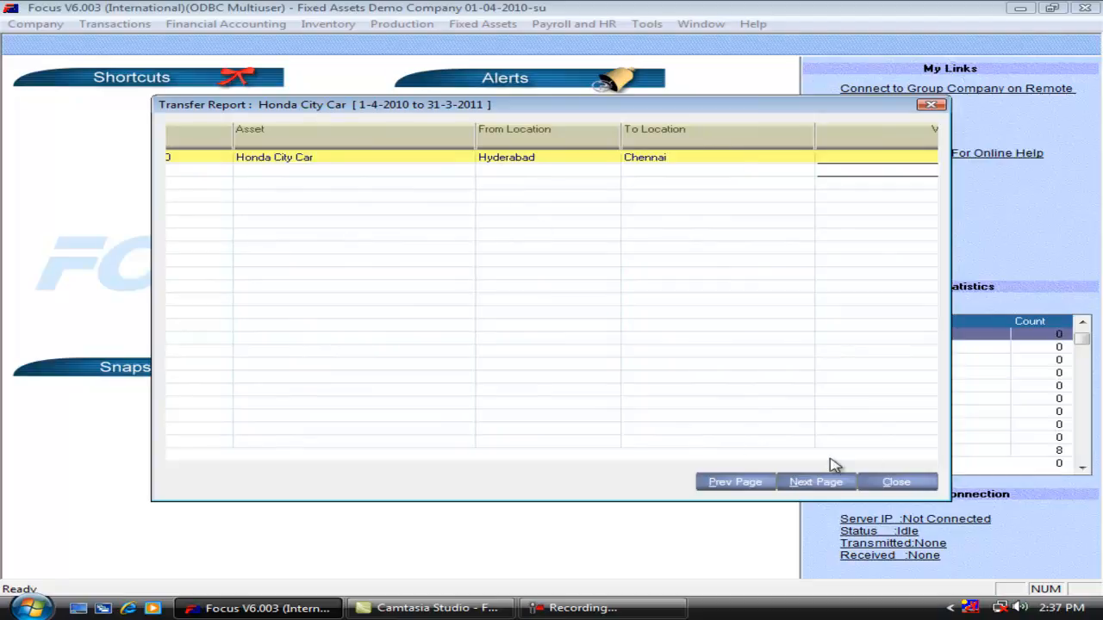
click(895, 482)
Start a new asset maintenance record with contract number 5 for the asset New Machine-1.
key(alt+a)
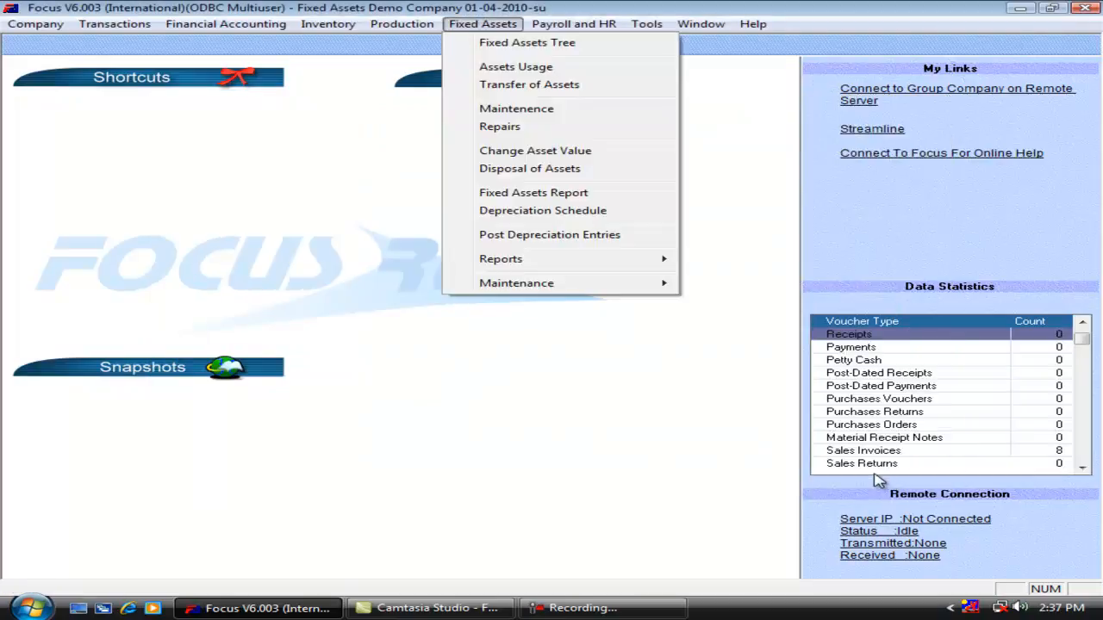
click(570, 118)
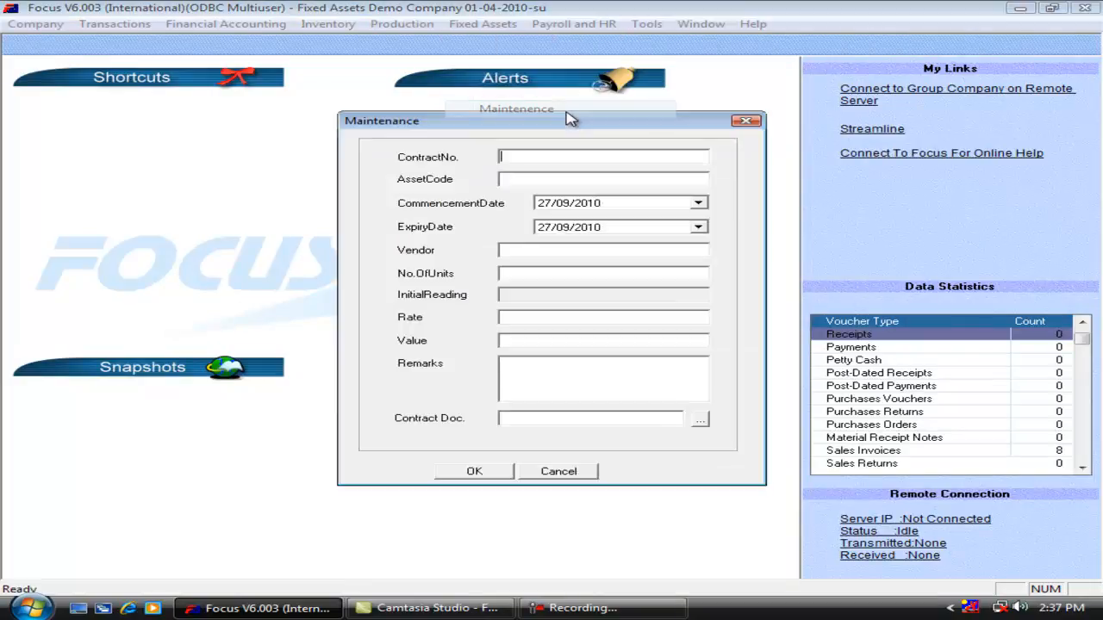
text(5)
key(Tab)
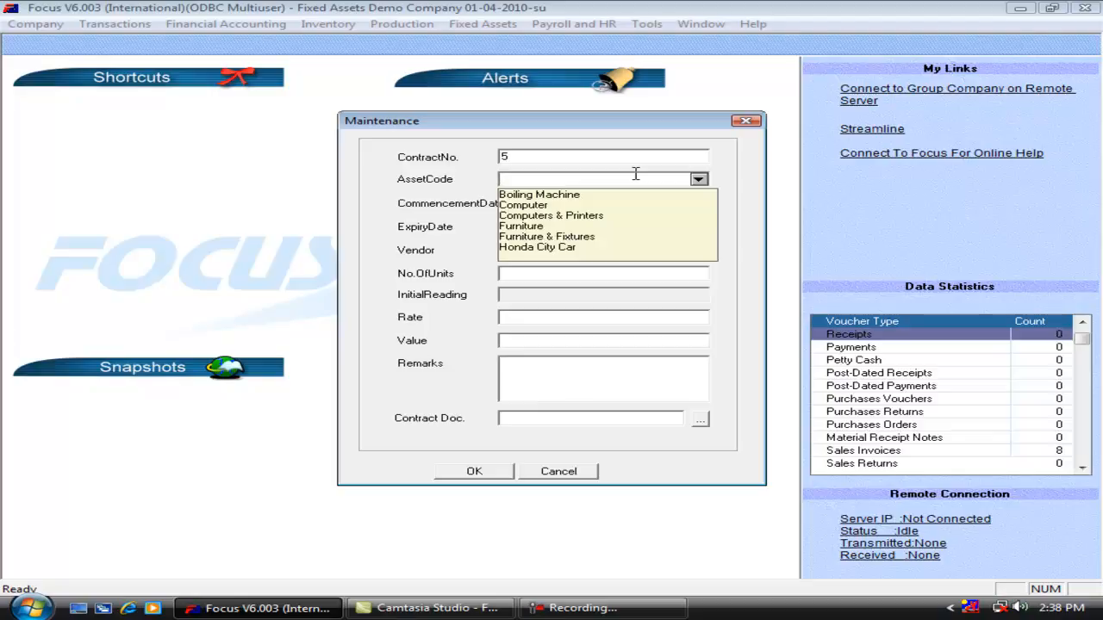
text(Ne)
key(Tab)
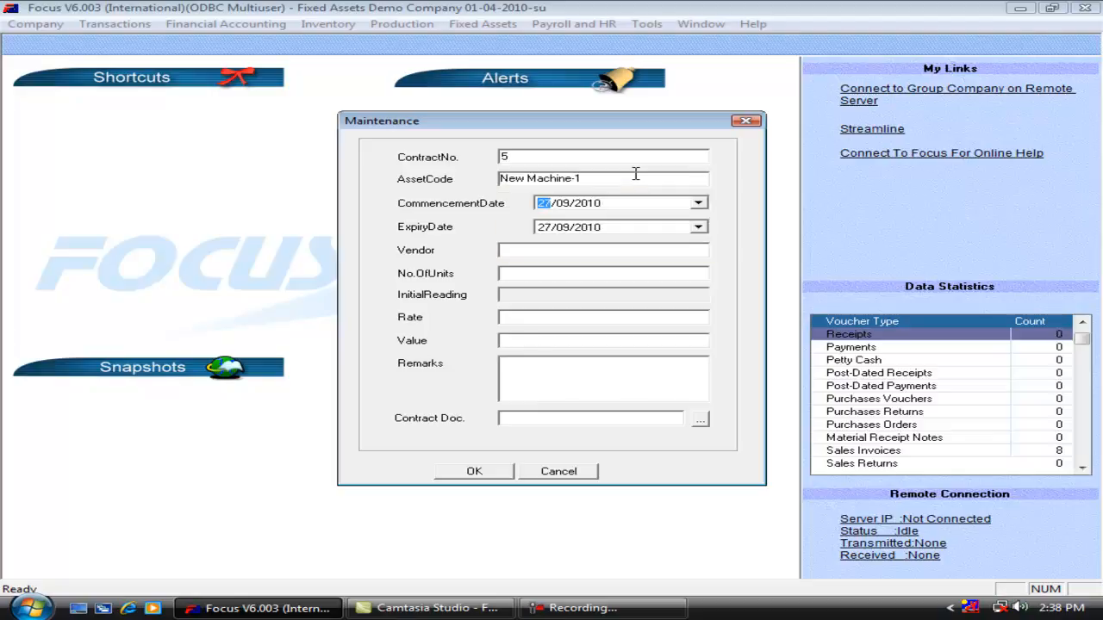
Set the maintenance contract's commencement date to 01/04/2010 and its expiry date to 31/03/2011.
text(0104)
key(Tab)
text(1)
key(Right)
text(03)
key(Left)
text(31)
key(Right)
key(Right)
text(2011)
key(Tab)
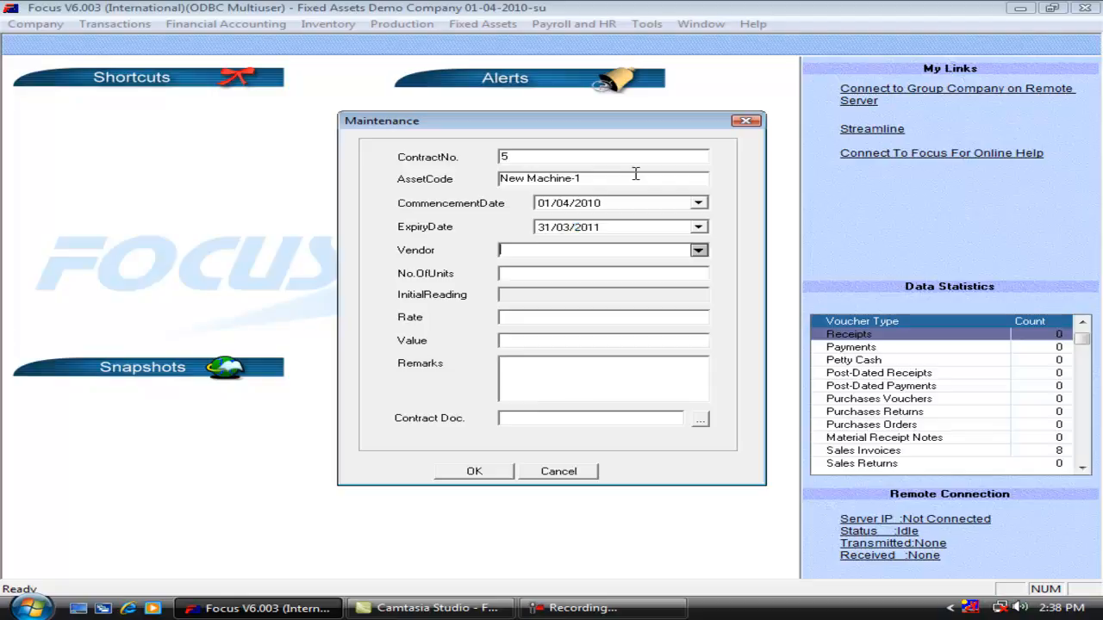
Set the maintenance contract's vendor to Vendor A, with 1 unit, a rate of 10000 and a value of 10000.
text(Vendor A)
key(Tab)
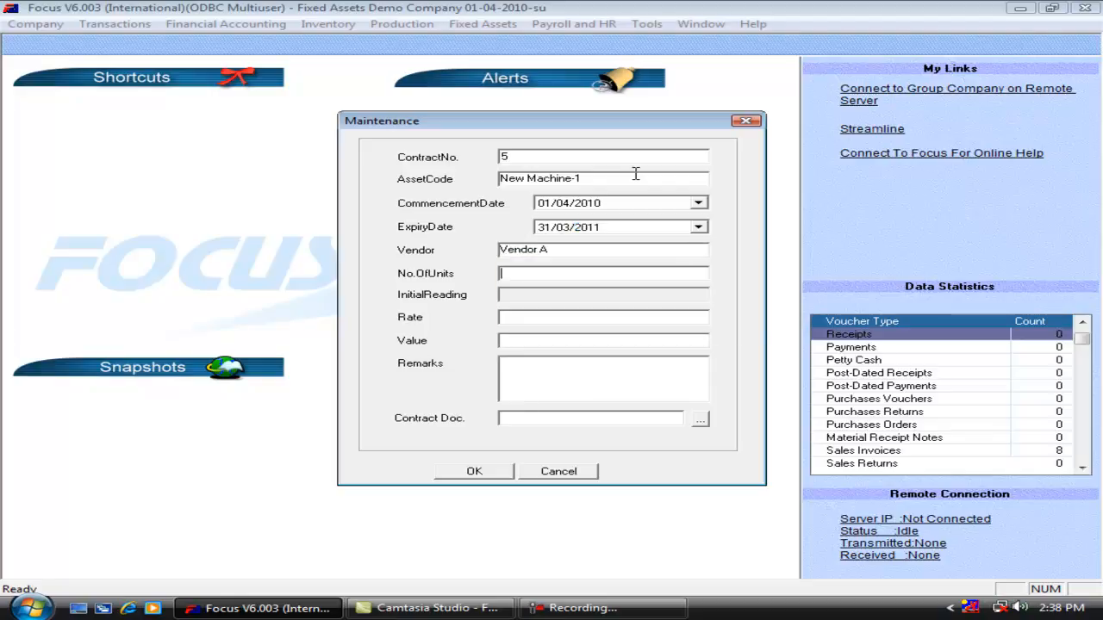
text(11000010000)
key(Tab)
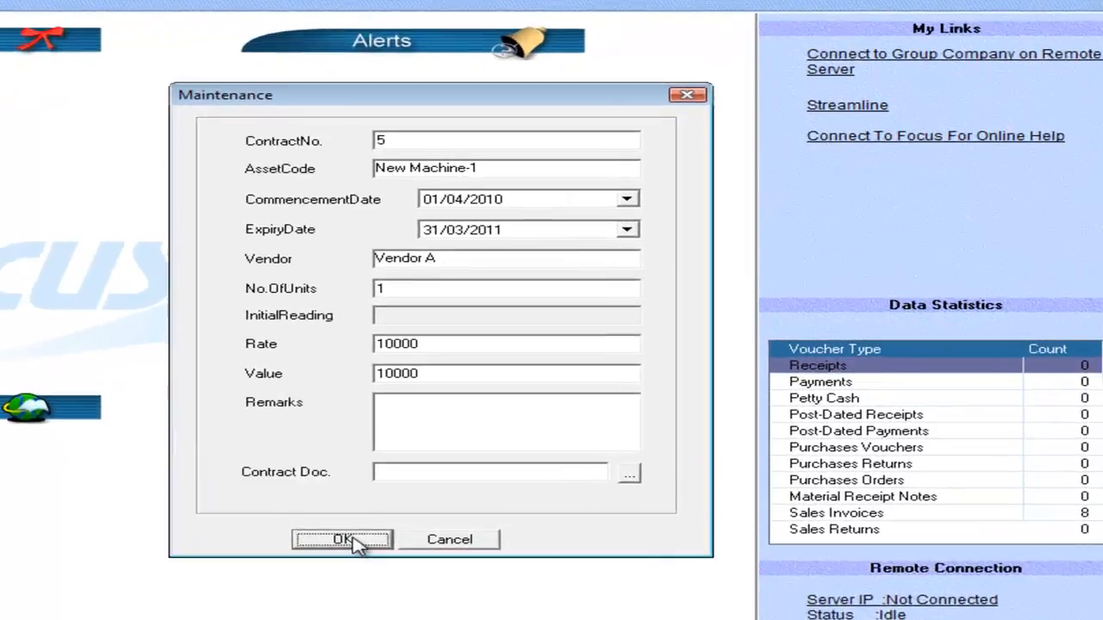
Enter the remark "AMC for 2010 and 2011" and save the maintenance record.
click(526, 374)
text(AMC)
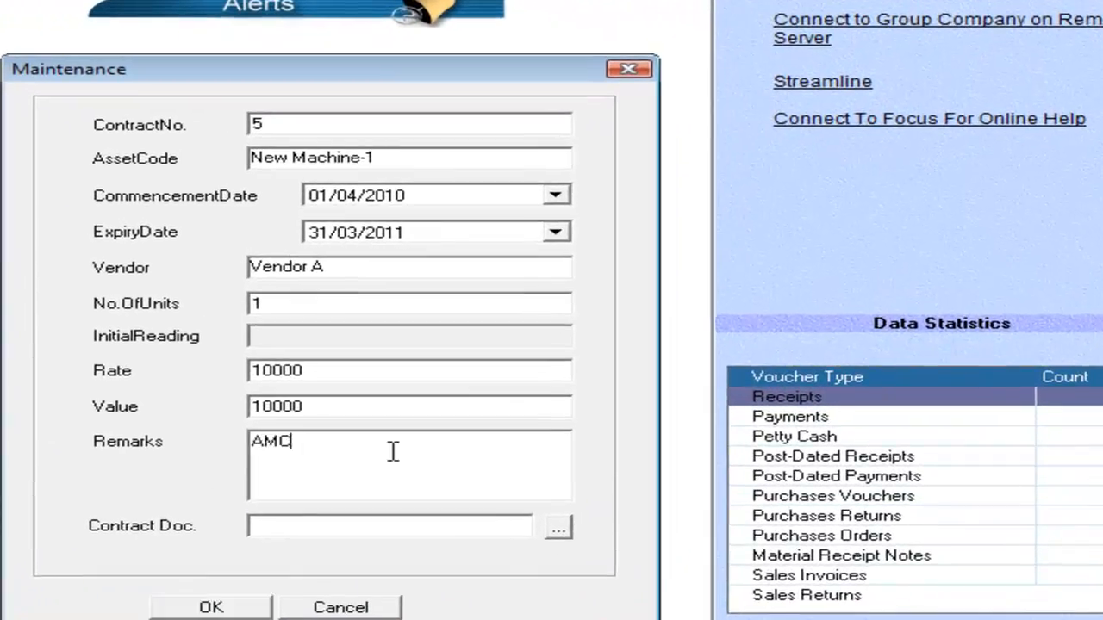
text( for 2010 and 2011)
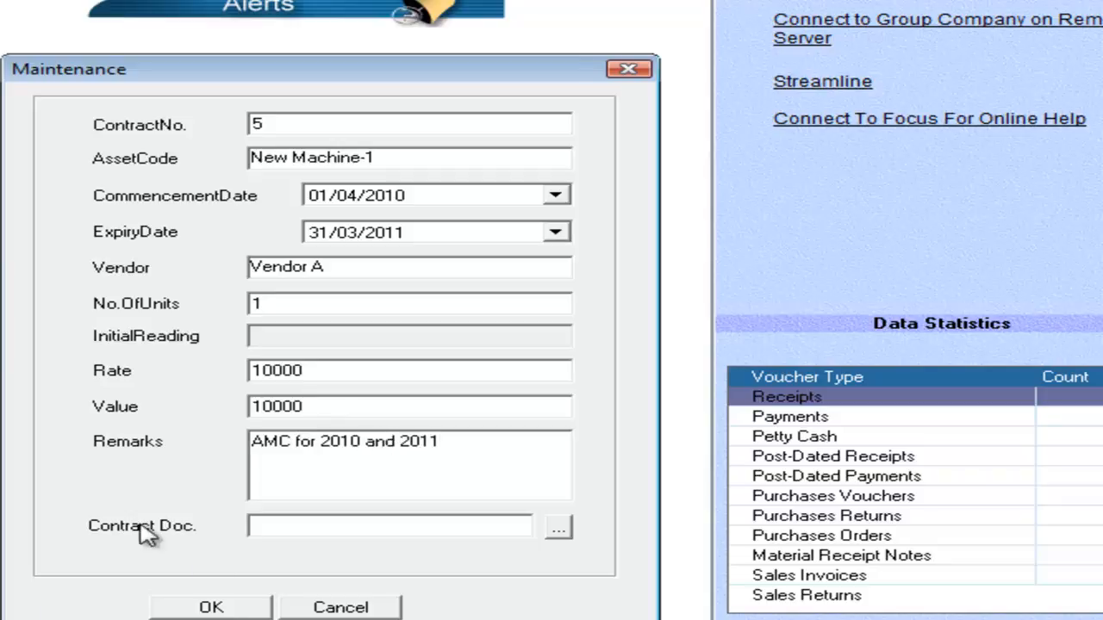
click(222, 606)
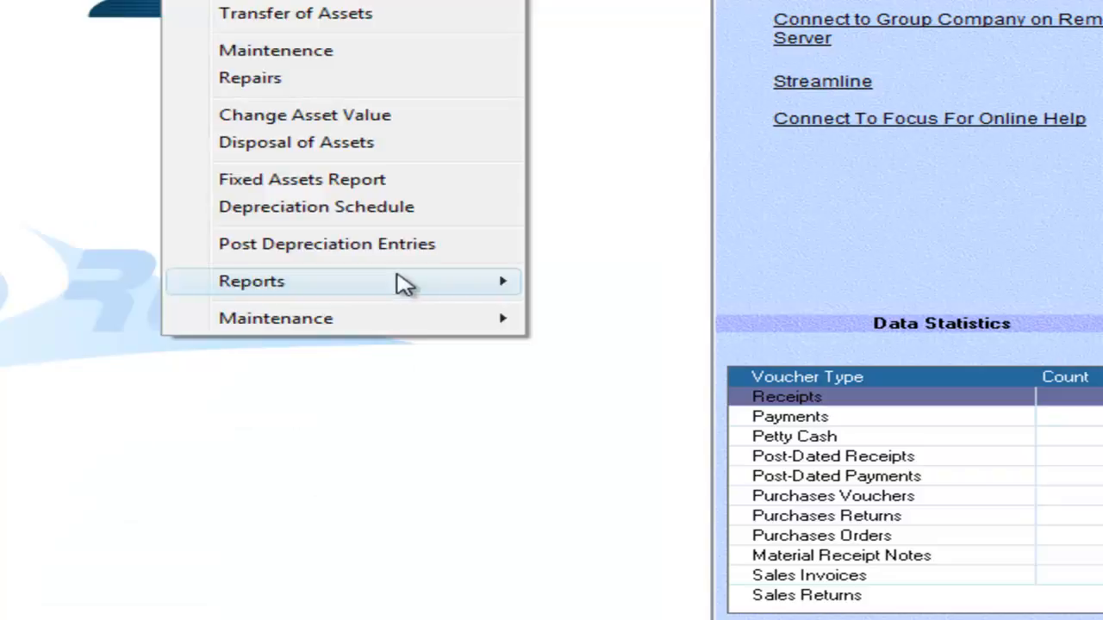
Generate the Maintenance of Assets report on screen for 4/1/2010 to 3/31/2011.
mouse_move(398, 278)
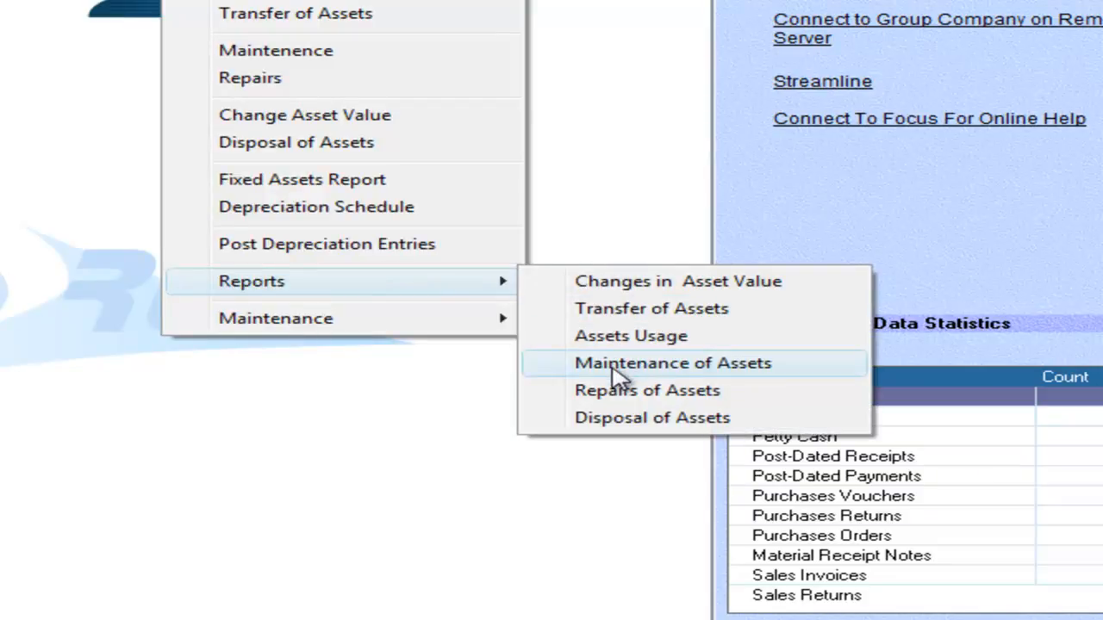
click(617, 373)
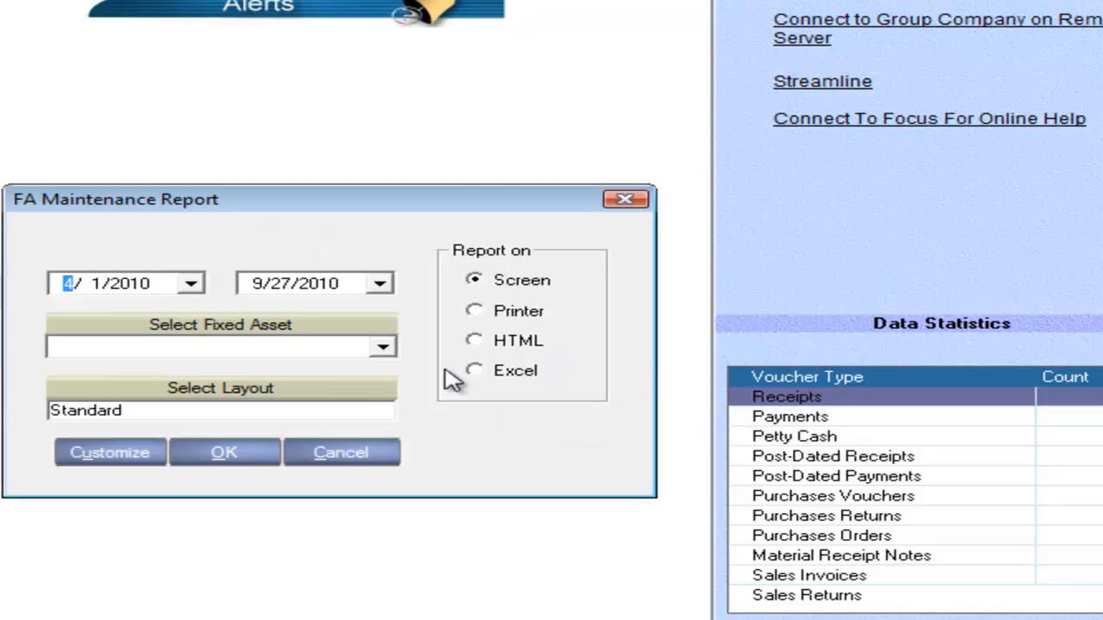
click(258, 284)
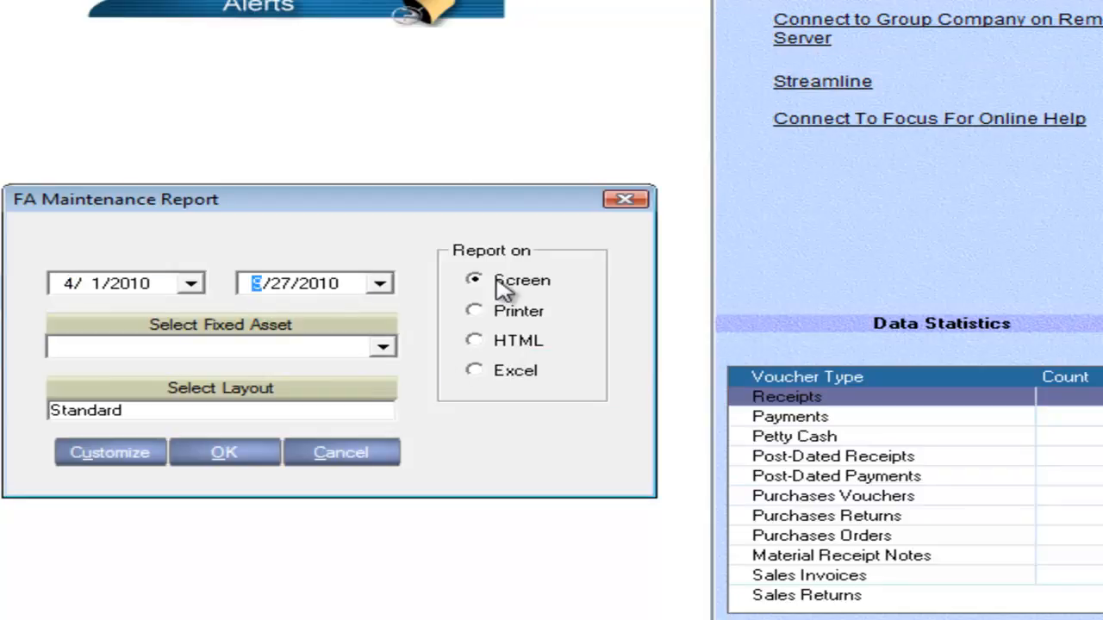
key(Right)
text(31)
key(Tab)
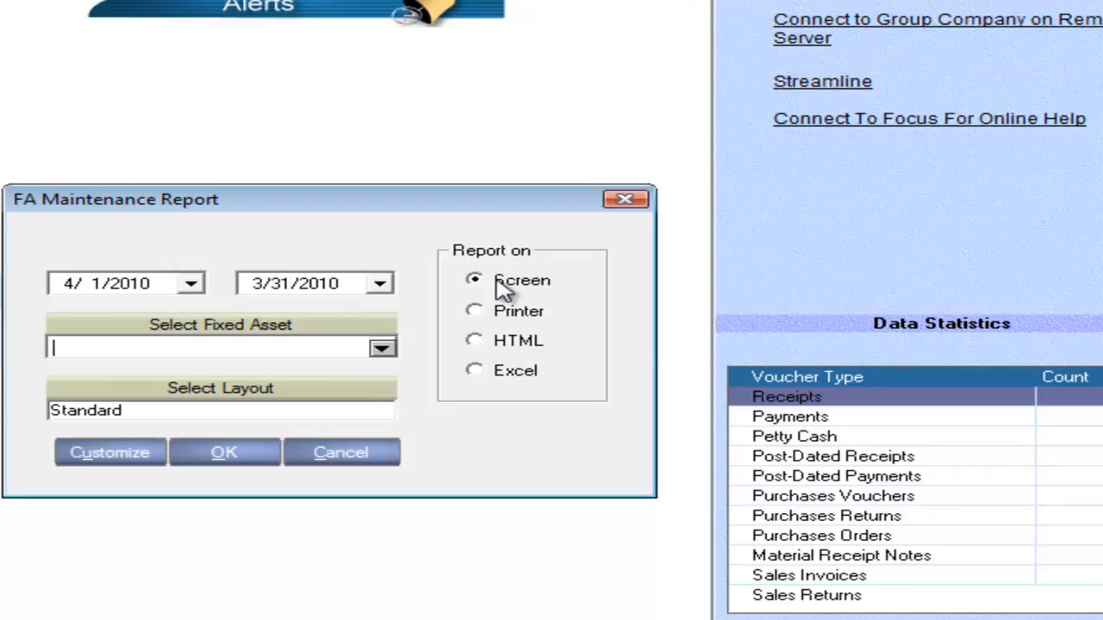
click(333, 284)
key(Up)
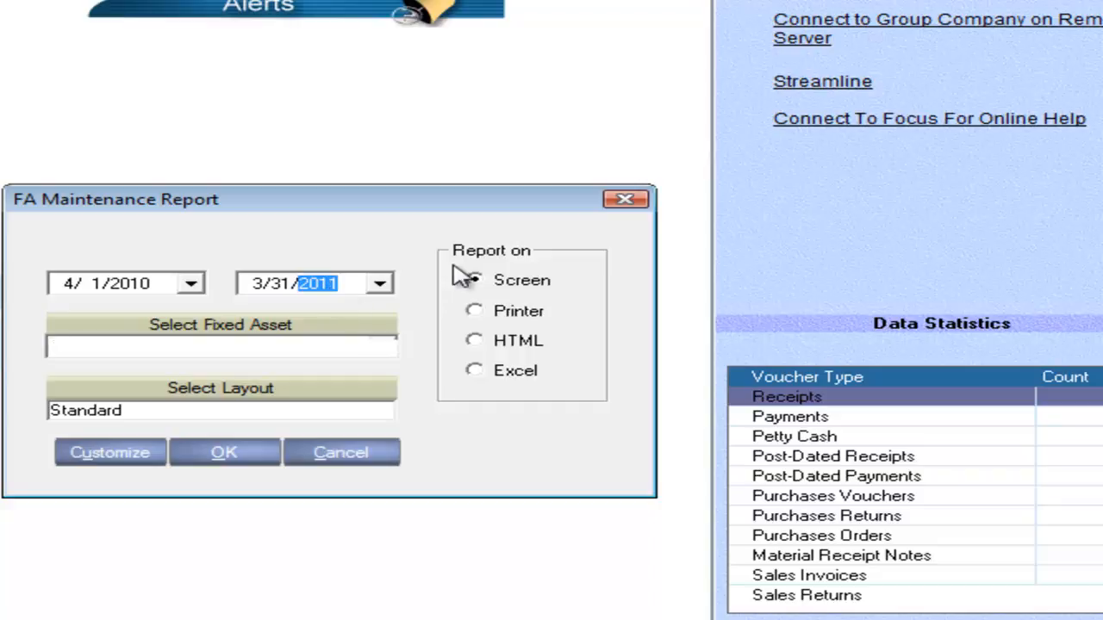
key(Tab)
click(222, 454)
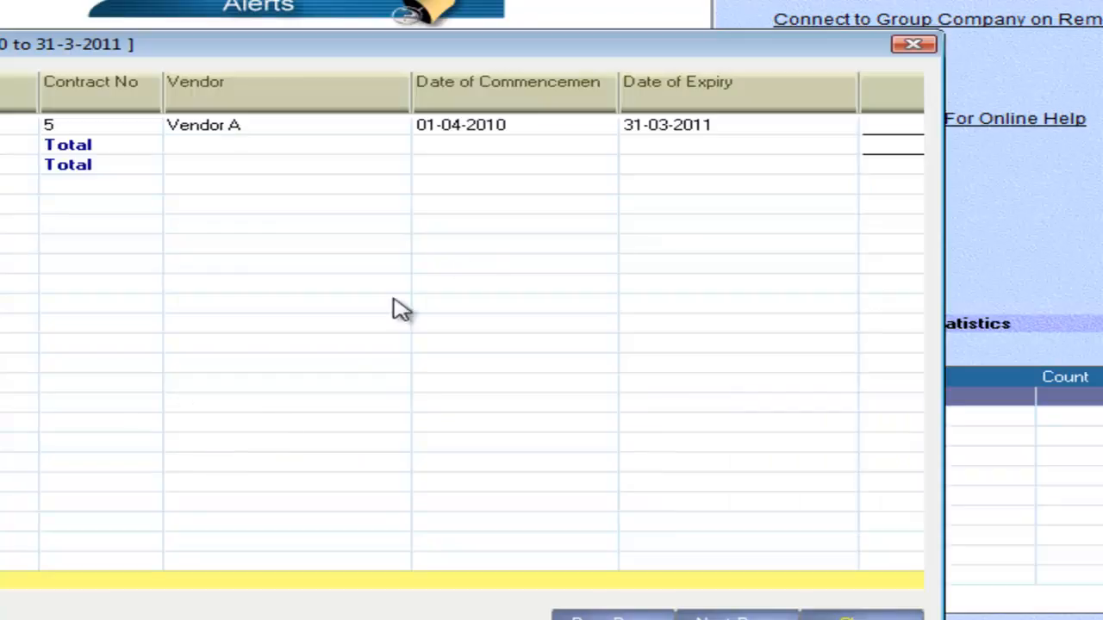
Review the vendor, commencement, expiry and maintenance value columns of the contract row, and close the report.
click(353, 128)
key(Right)
key(Right)
key(Right)
key(Right)
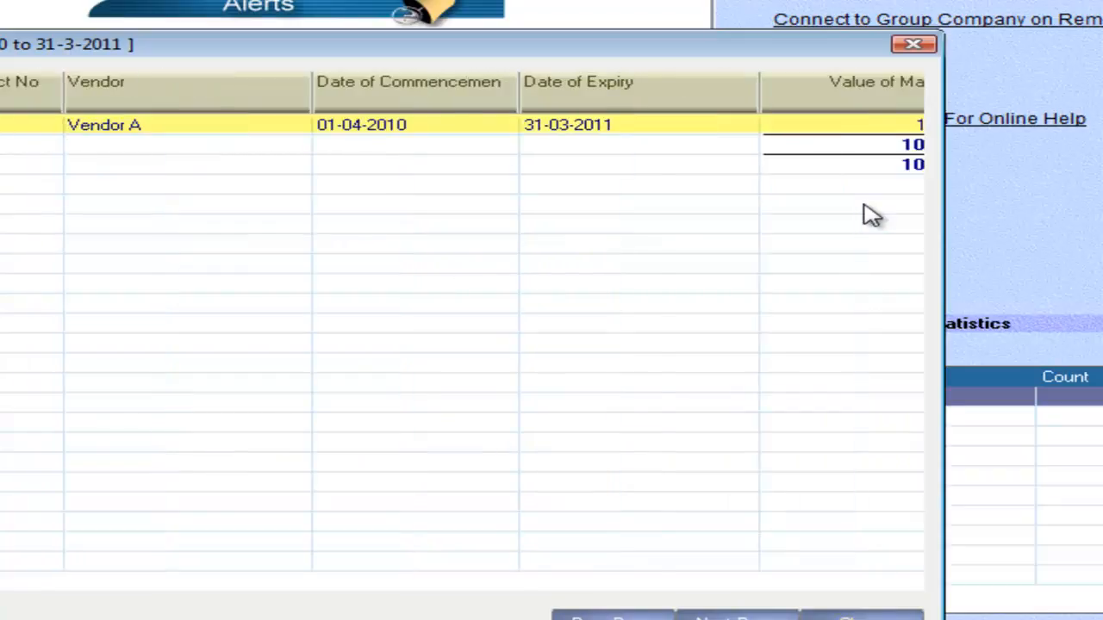
key(Left)
key(Left)
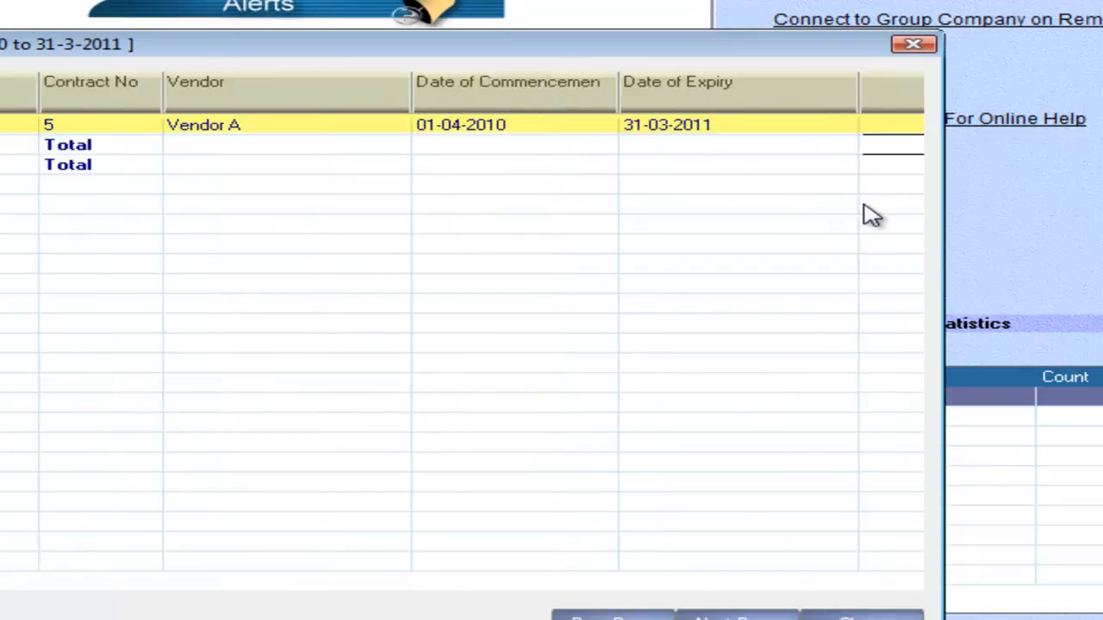
click(857, 615)
Start a repair record with repair number 5 for the Honda City Car asset.
click(198, 0)
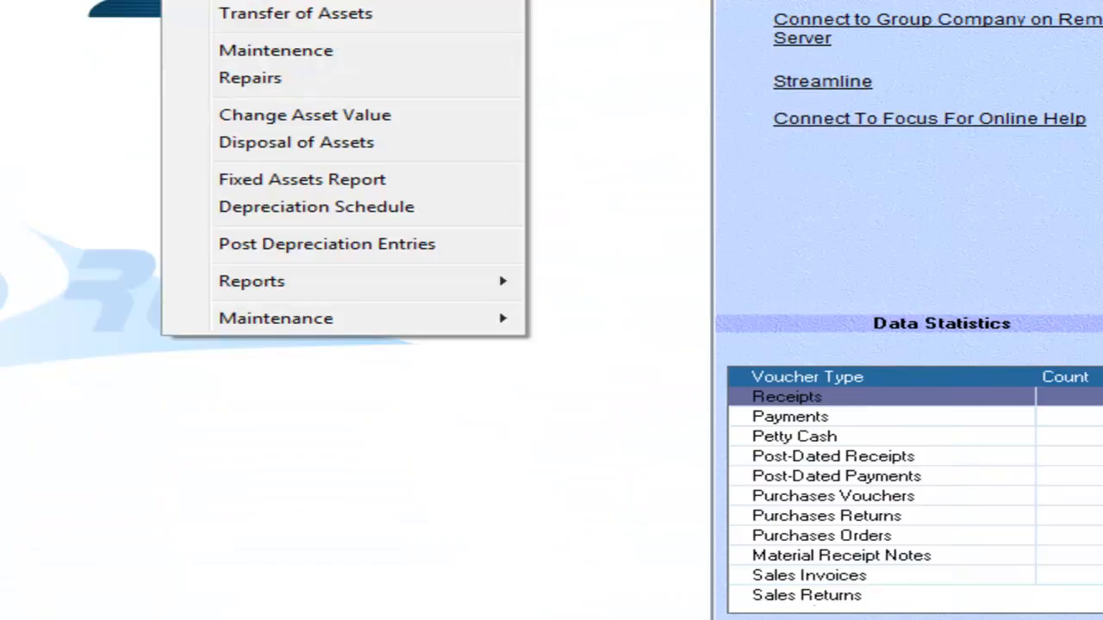
click(427, 91)
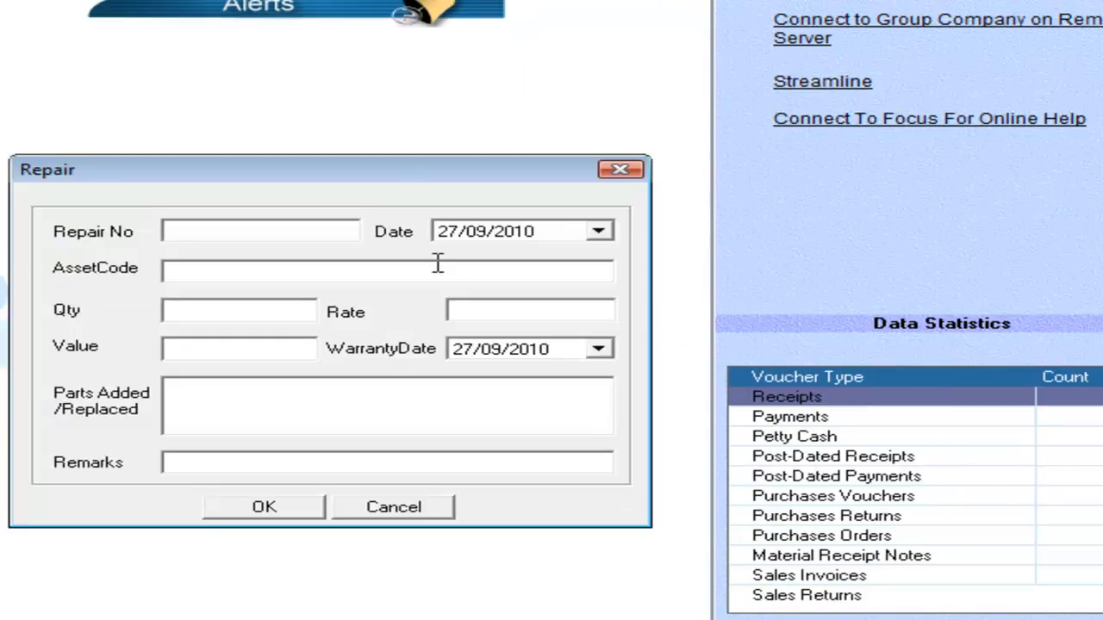
text(5)
key(Tab)
key(Tab)
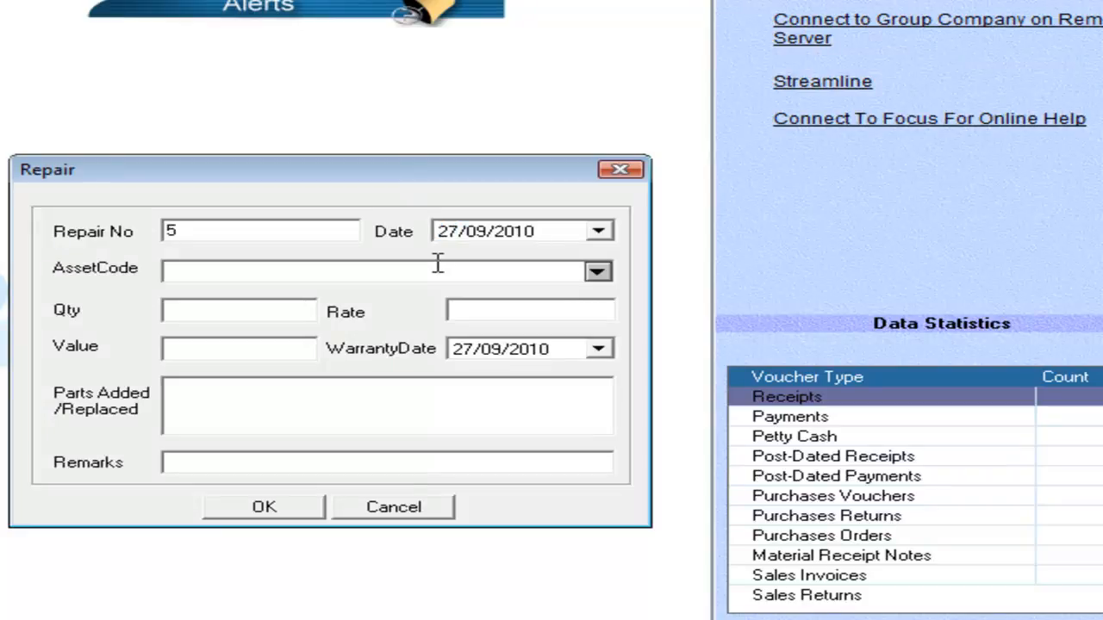
text(h)
key(Tab)
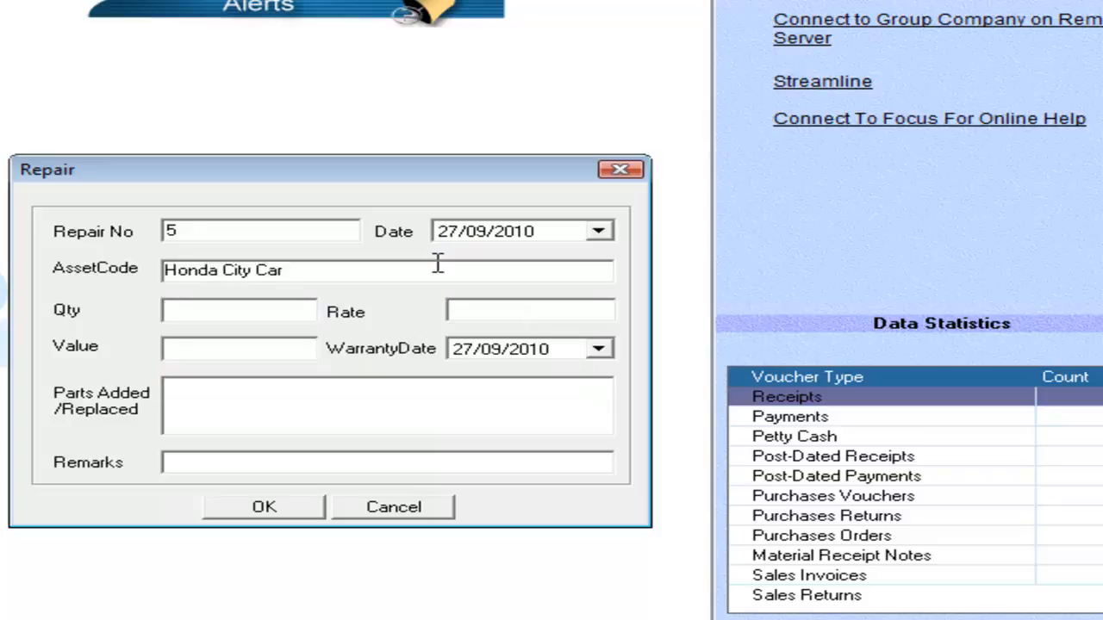
Set the repair quantity to 1 and the rate to 5000.
text(1)
key(Tab)
text(5000)
key(Tab)
Describe the parts added or replaced as "New AC is added" and try to save the repair record.
click(211, 399)
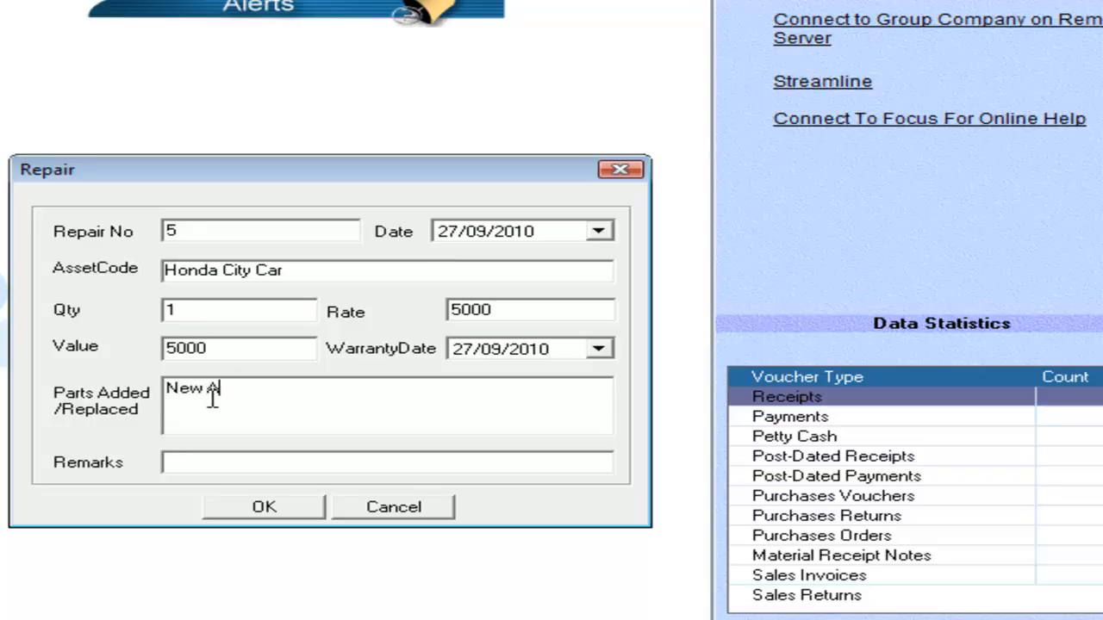
text(New AC is asse)
key(BackSpace)
key(BackSpace)
key(BackSpace)
text(dded)
click(277, 508)
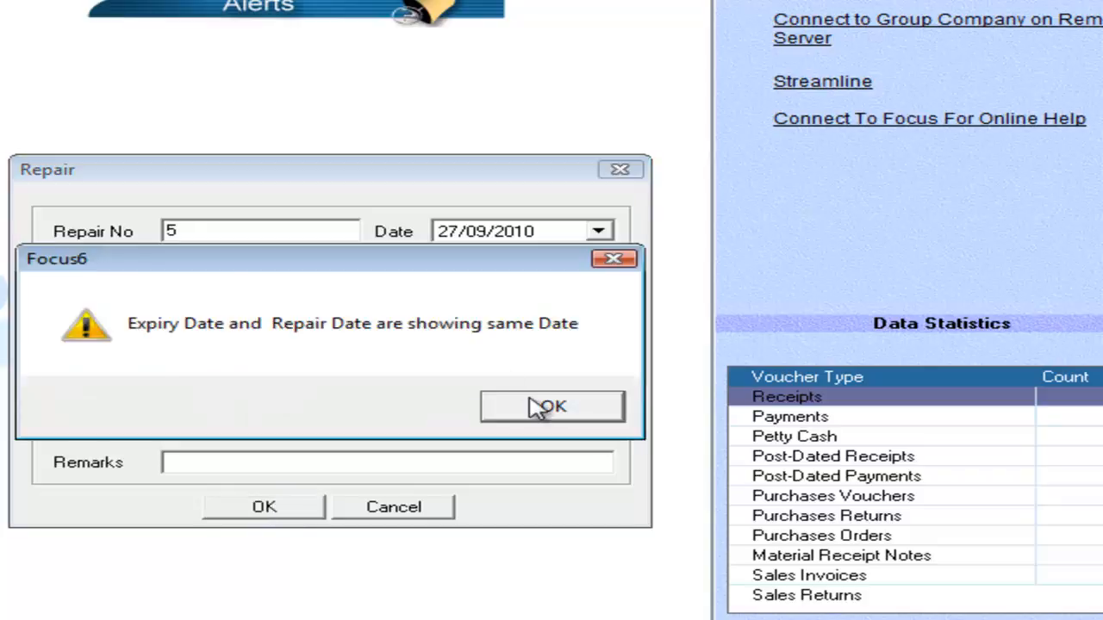
Set the repair's warranty date to 27/09/2011 and save the record.
click(537, 409)
click(495, 349)
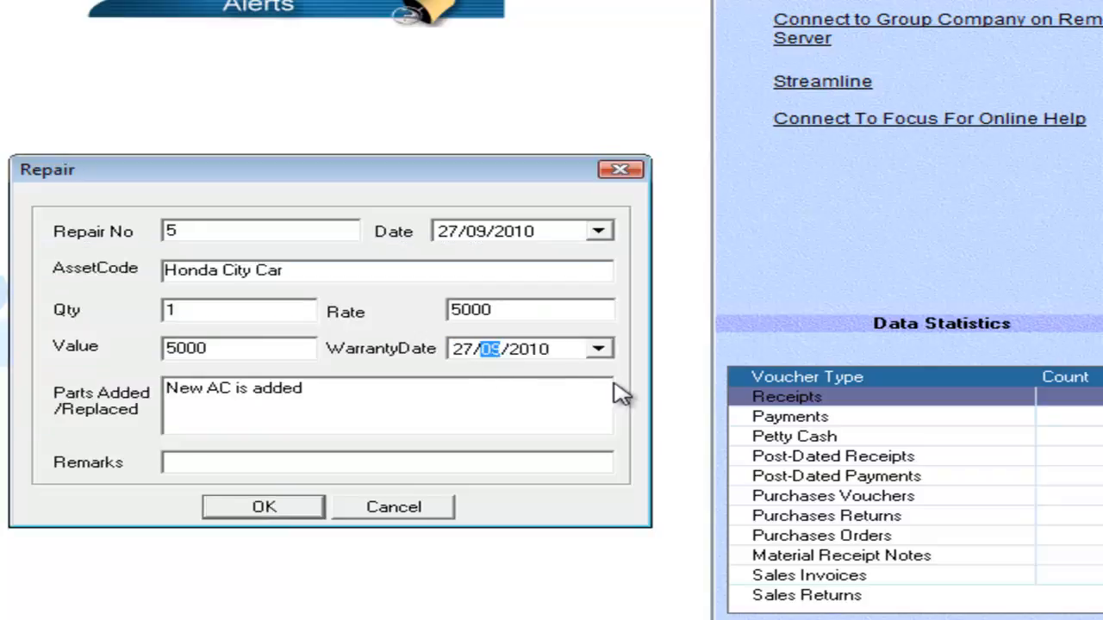
key(Right)
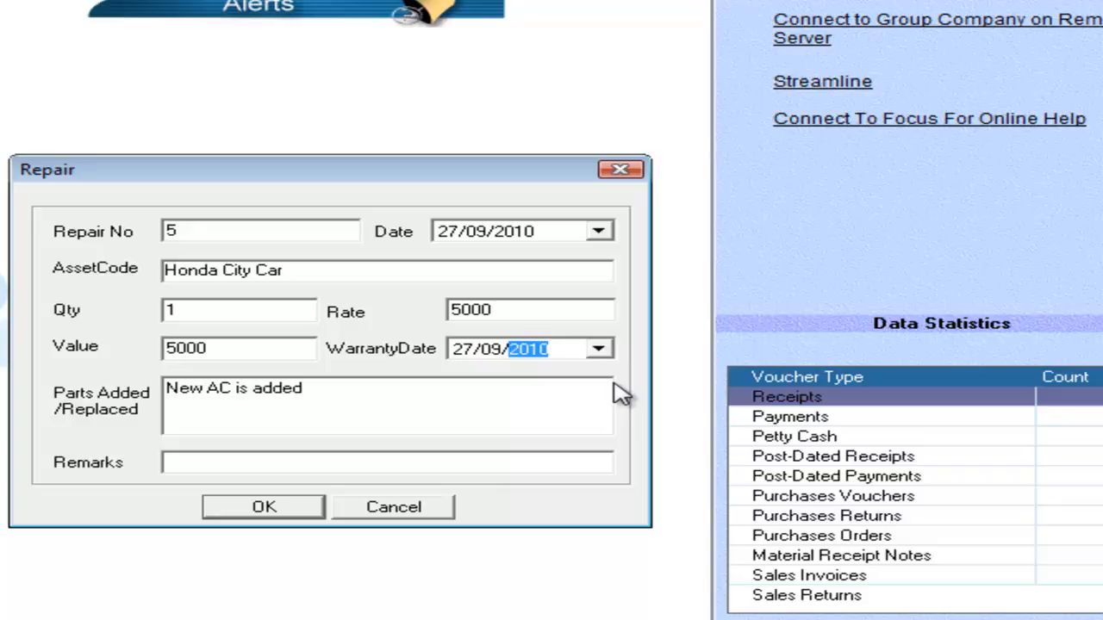
key(Tab)
click(288, 512)
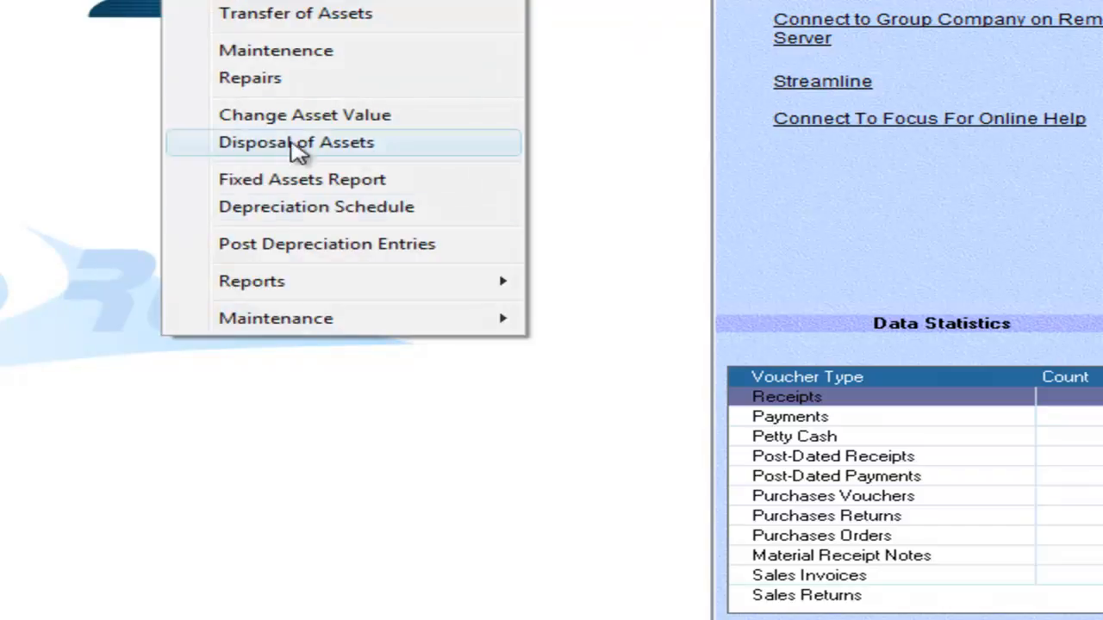
Generate the Repairs of Assets report on screen for 4/1/2010 to 3/31/2011.
mouse_move(331, 287)
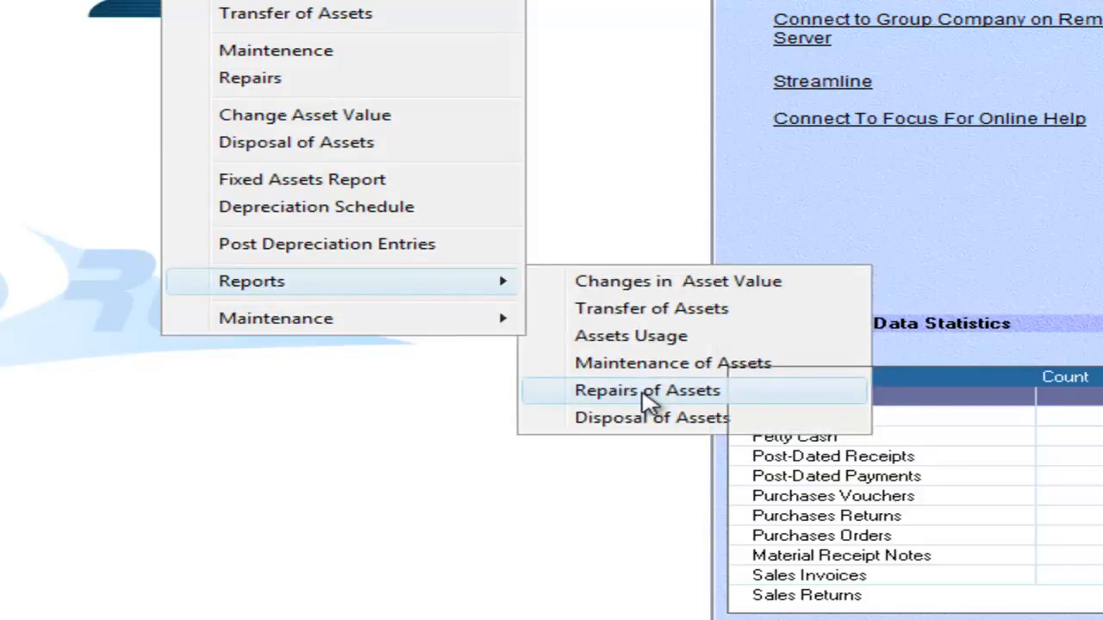
click(646, 392)
click(266, 293)
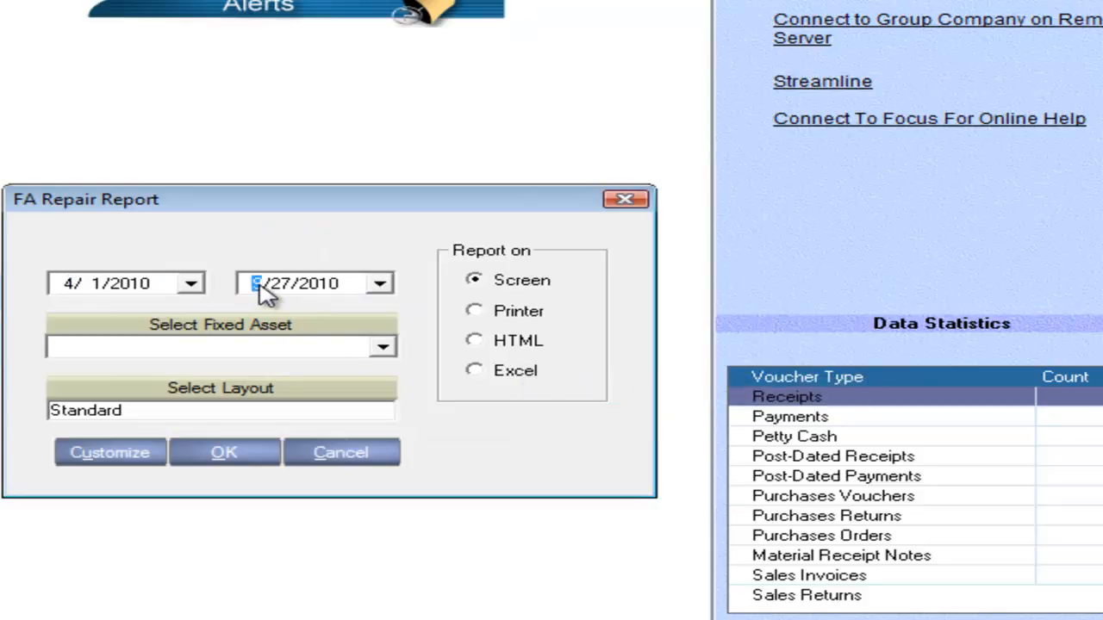
text(/31/2011)
key(Tab)
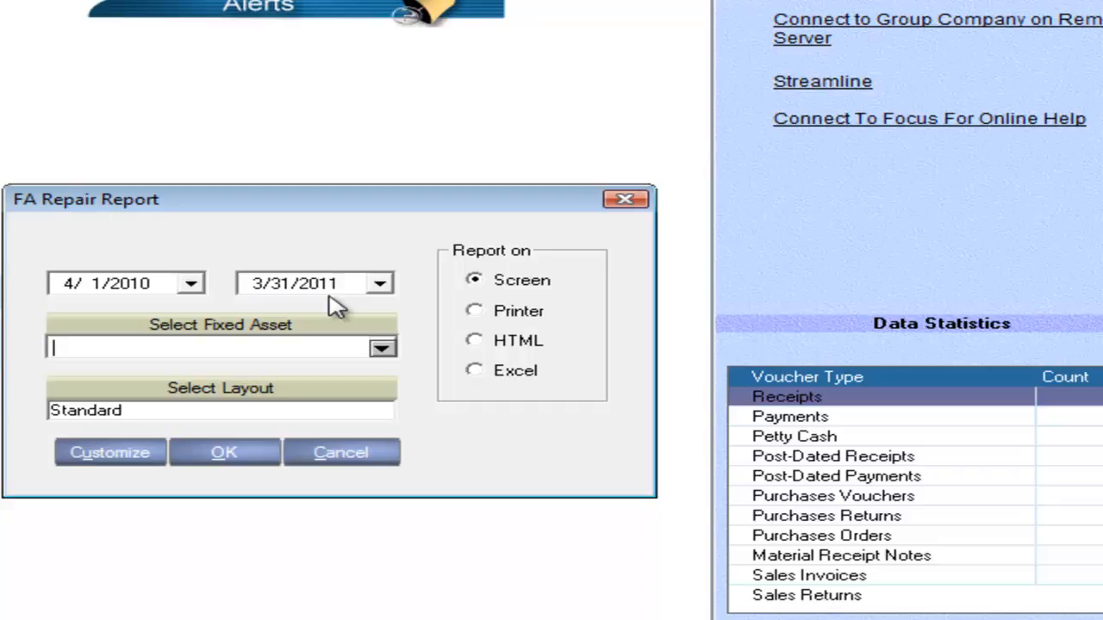
click(221, 455)
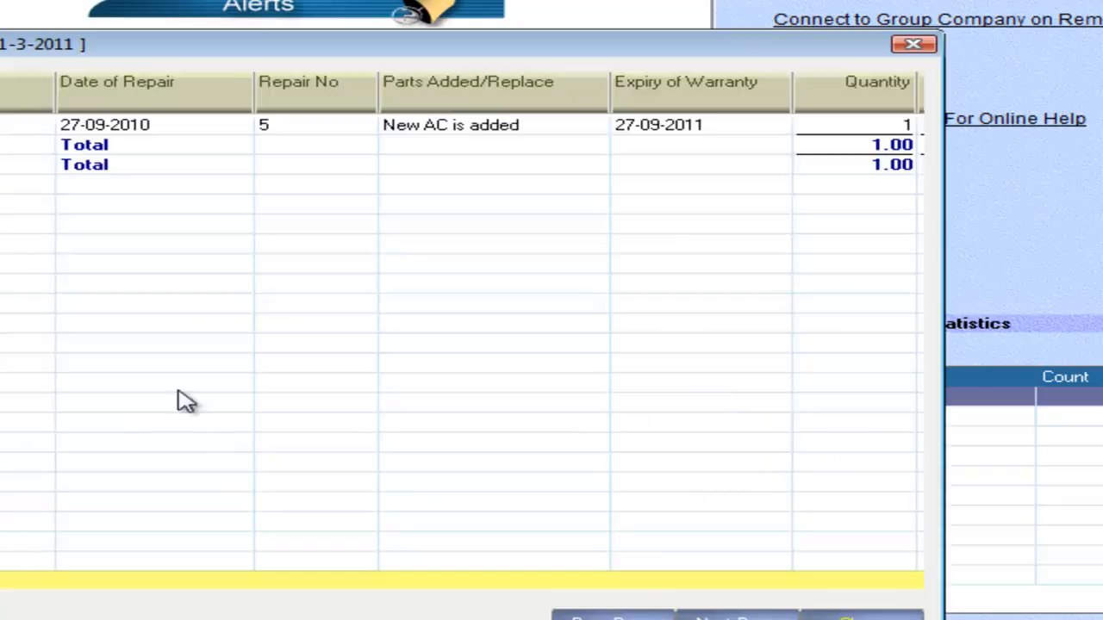
Review the repair row's date, parts, warranty expiry and quantity columns, and close the report.
click(222, 128)
key(Right)
key(Right)
key(Right)
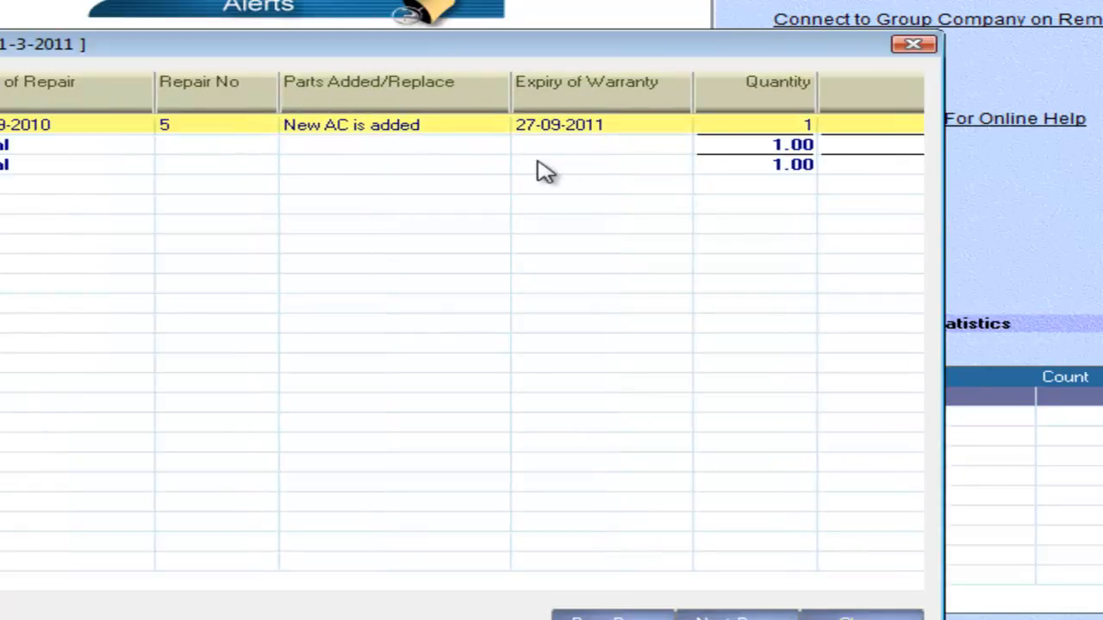
key(Left)
key(Left)
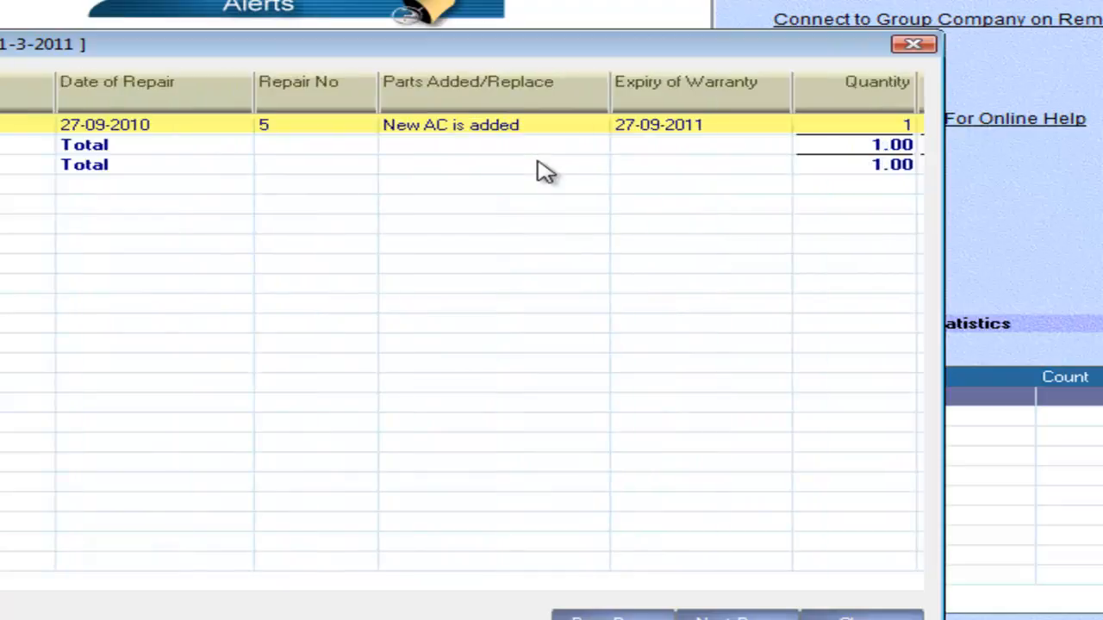
click(857, 616)
Check the Building asset's details and price in the Fixed Assets Tree, and close the record and the tree.
key(alt+a)
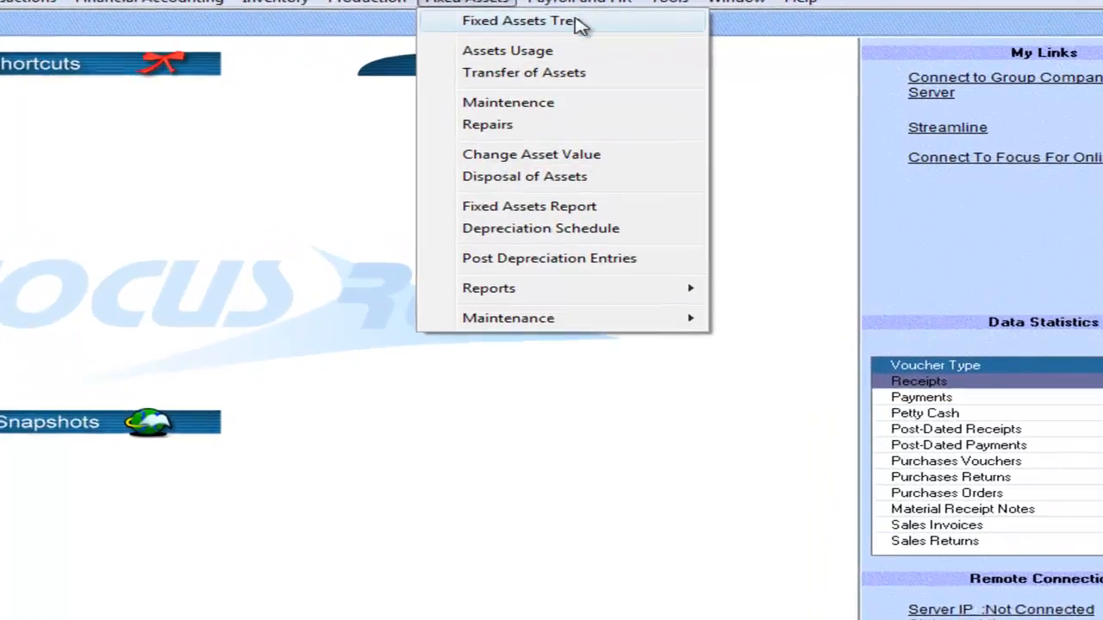
click(564, 44)
click(345, 371)
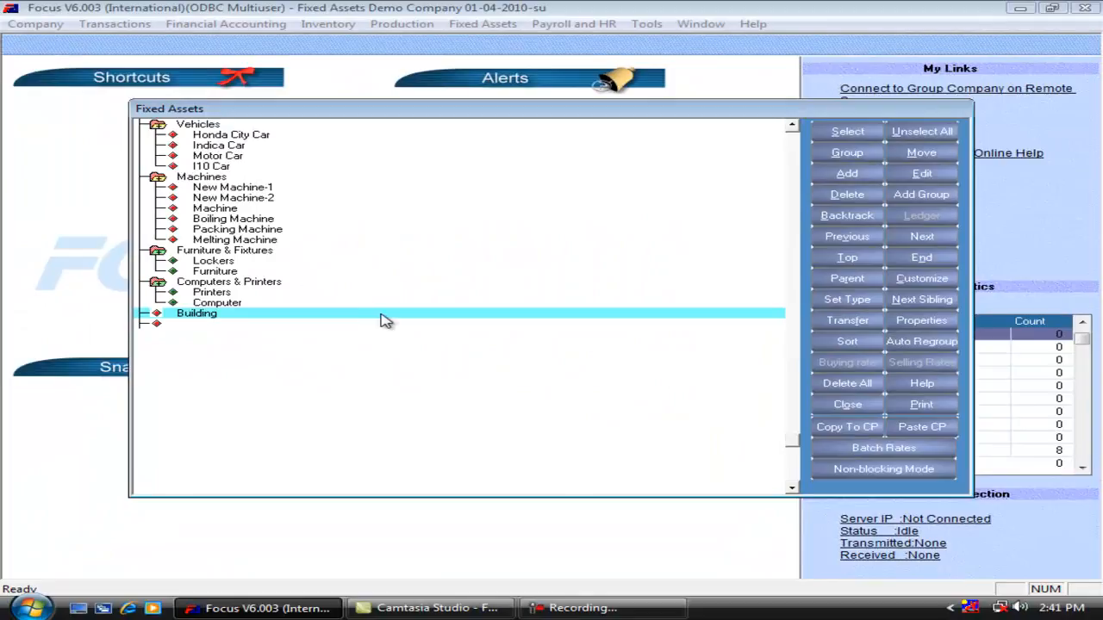
double_click(385, 317)
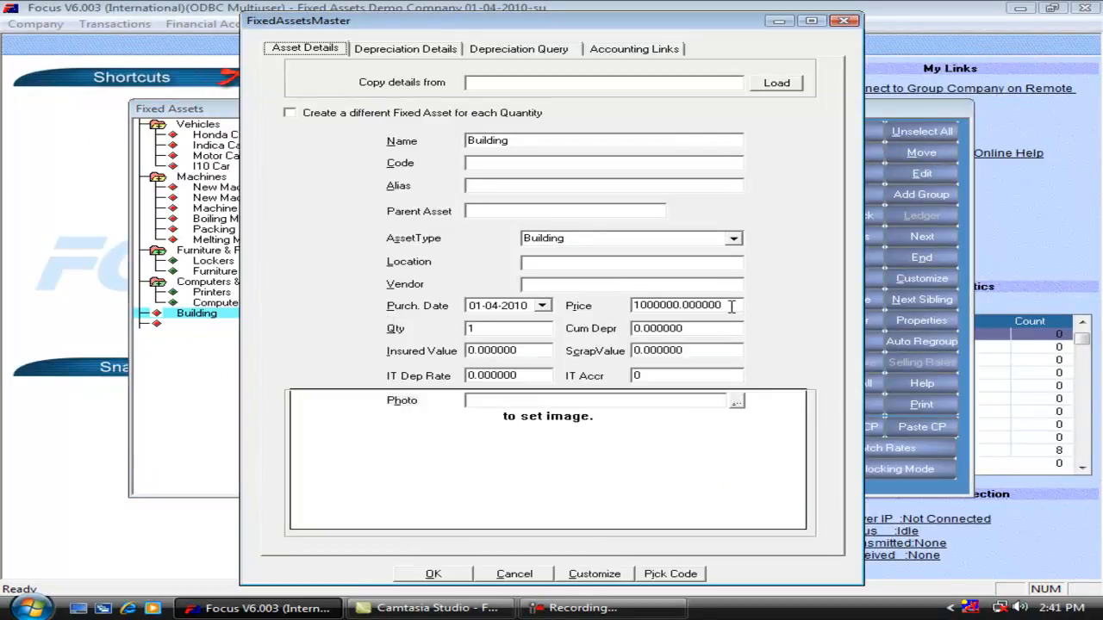
key(Escape)
key(Escape)
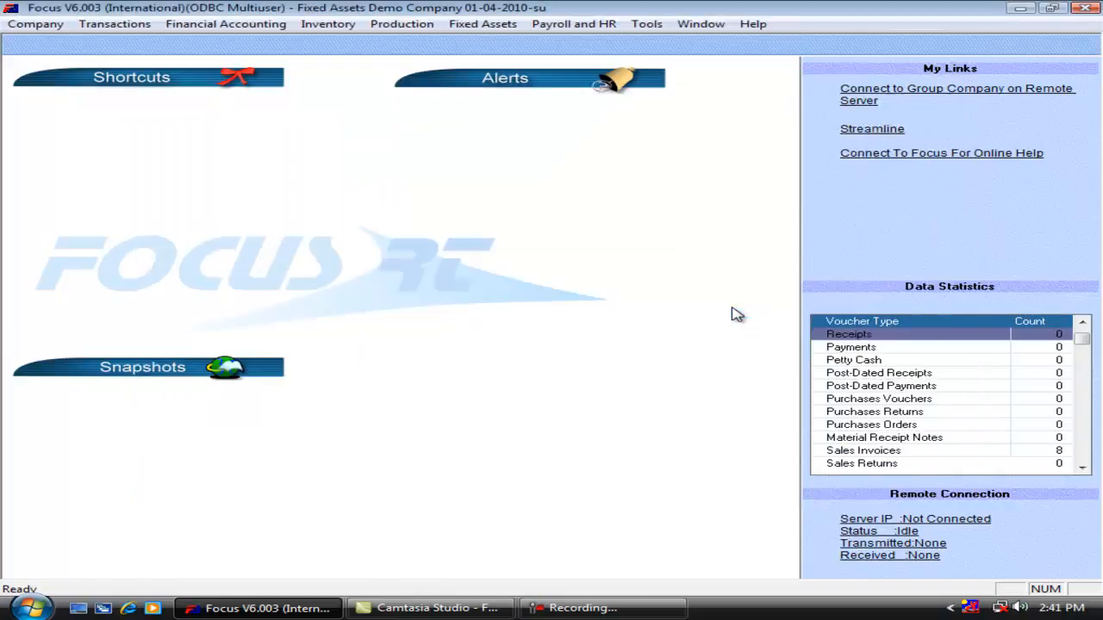
Start a Change Asset Value entry for the Building asset dated 30/09/2010.
click(485, 28)
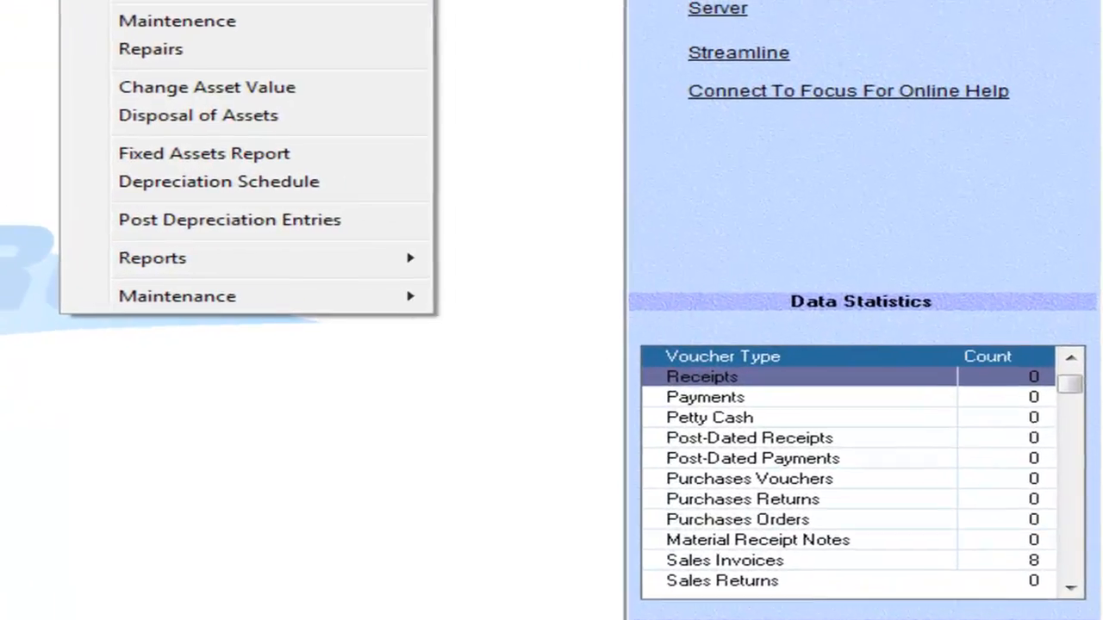
click(164, 89)
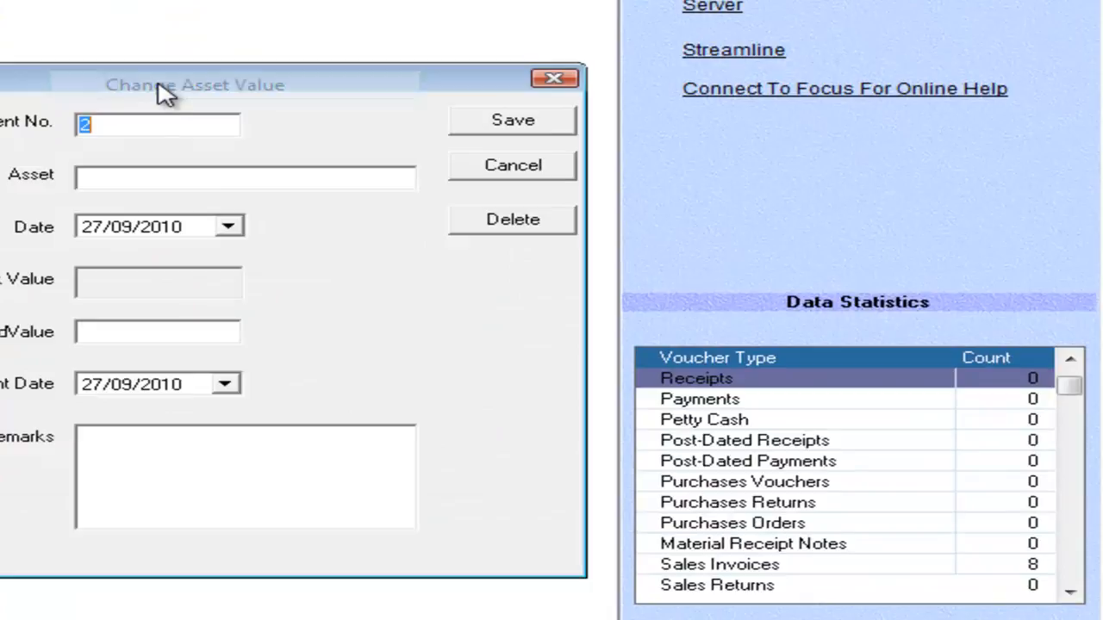
click(176, 177)
text(bu)
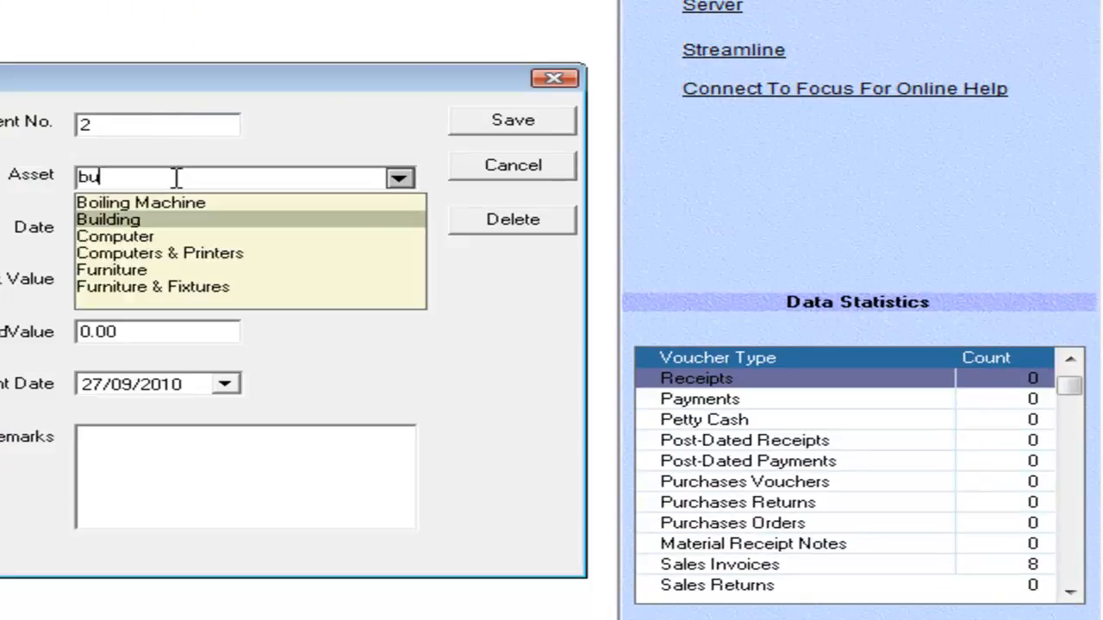
key(Tab)
text(30)
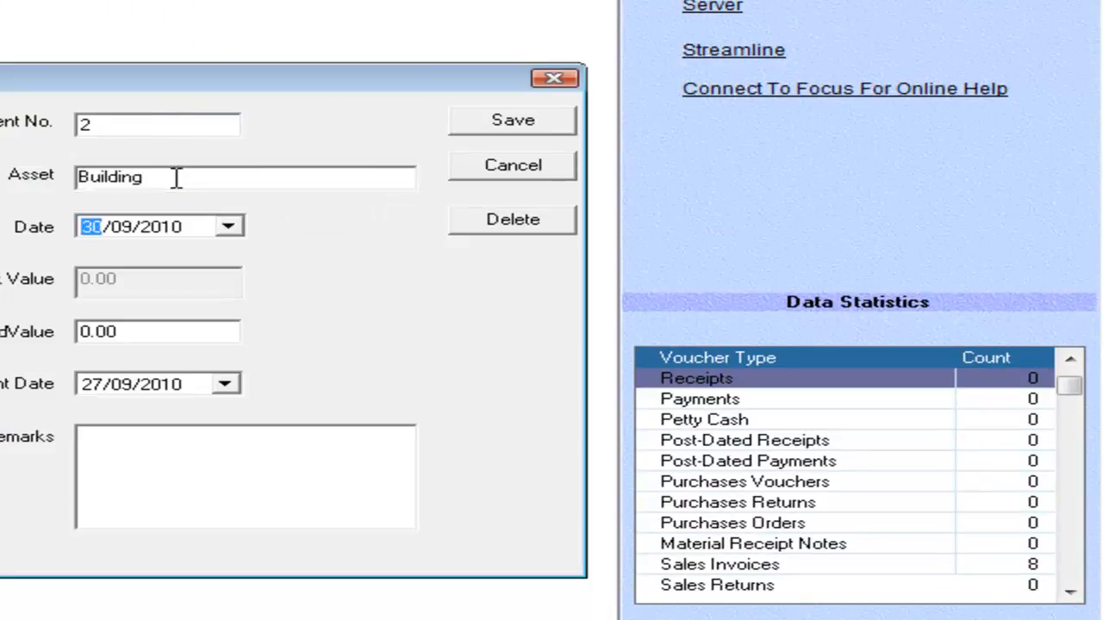
key(Tab)
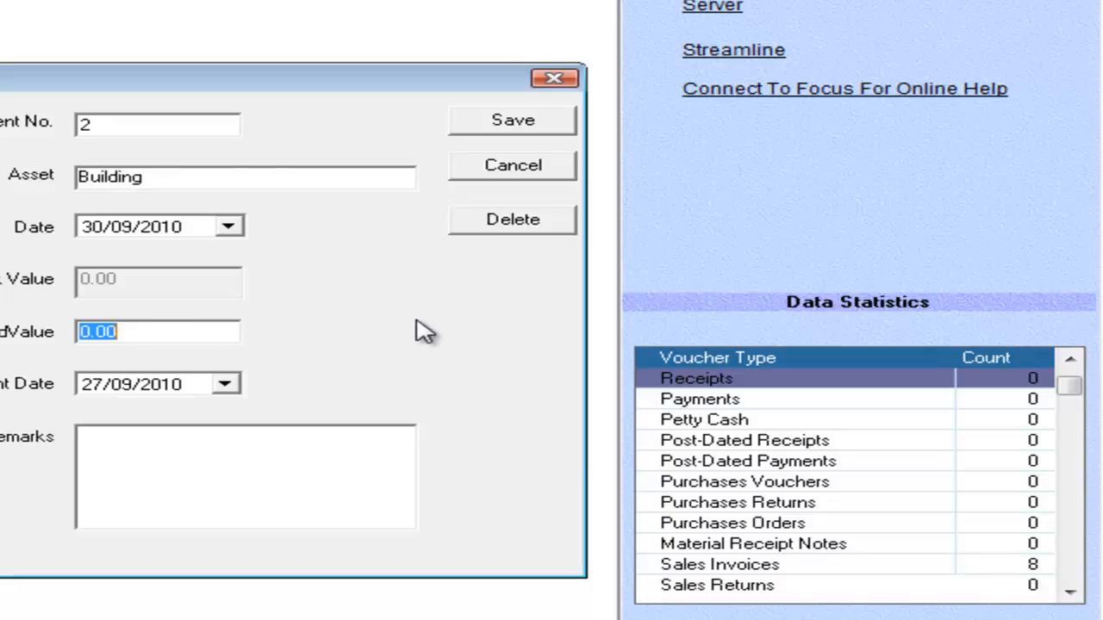
Set the Building's changed value to 500000, save the entry and close the form.
text(500000)
key(Tab)
click(515, 120)
click(512, 165)
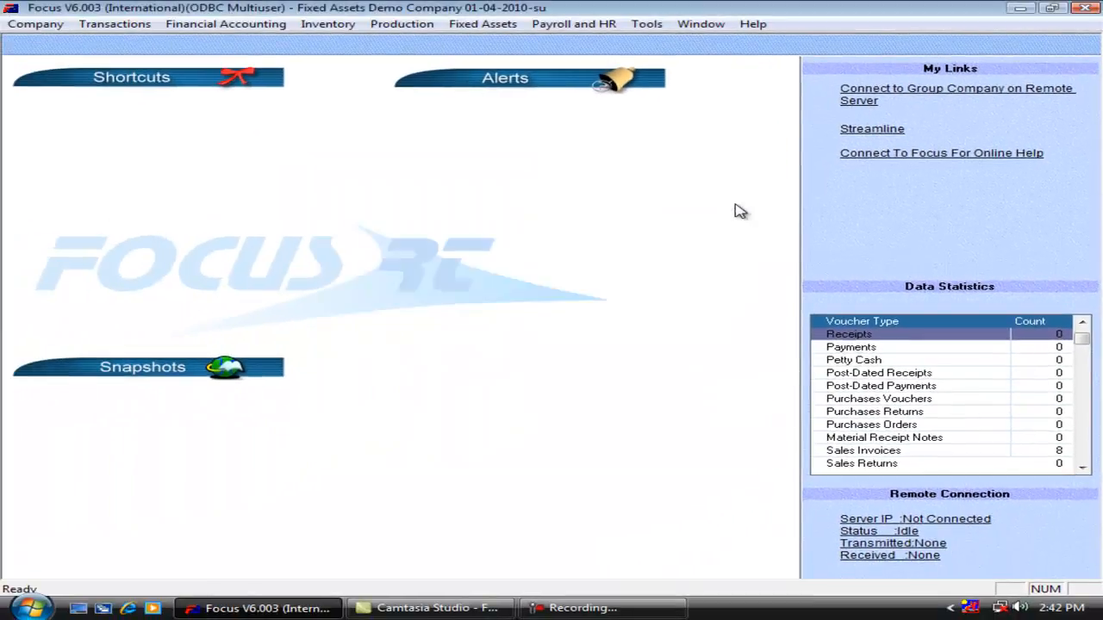
Generate the Depreciation Schedule on screen for 01-04-2010 to 31-03-2011, filtered to the Building fixed asset.
click(495, 26)
click(522, 211)
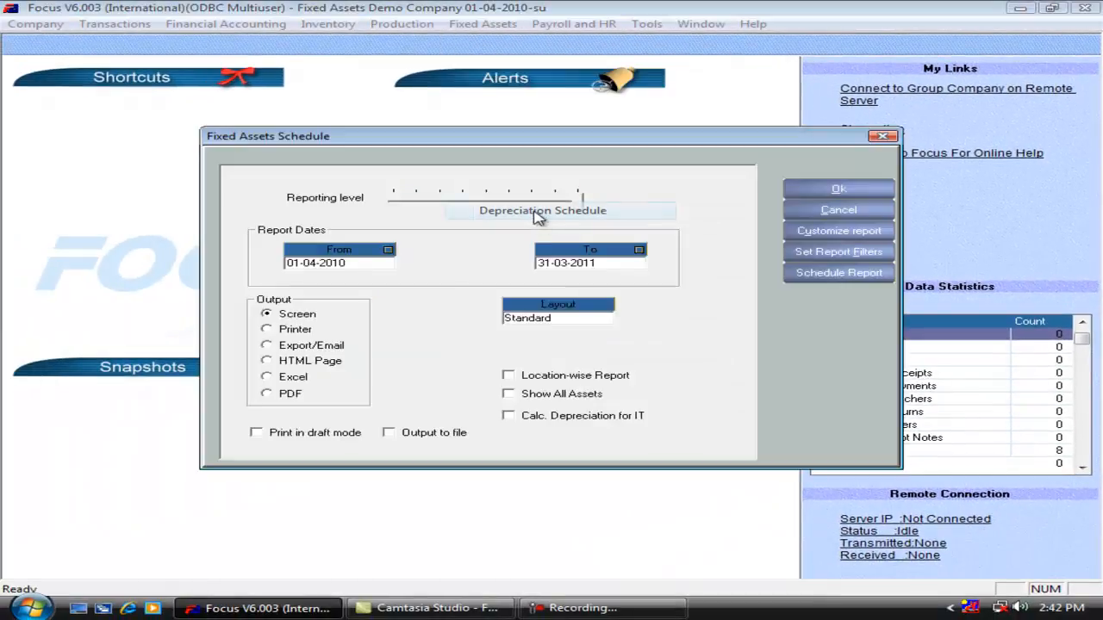
click(819, 252)
click(778, 293)
text(Buil)
key(Tab)
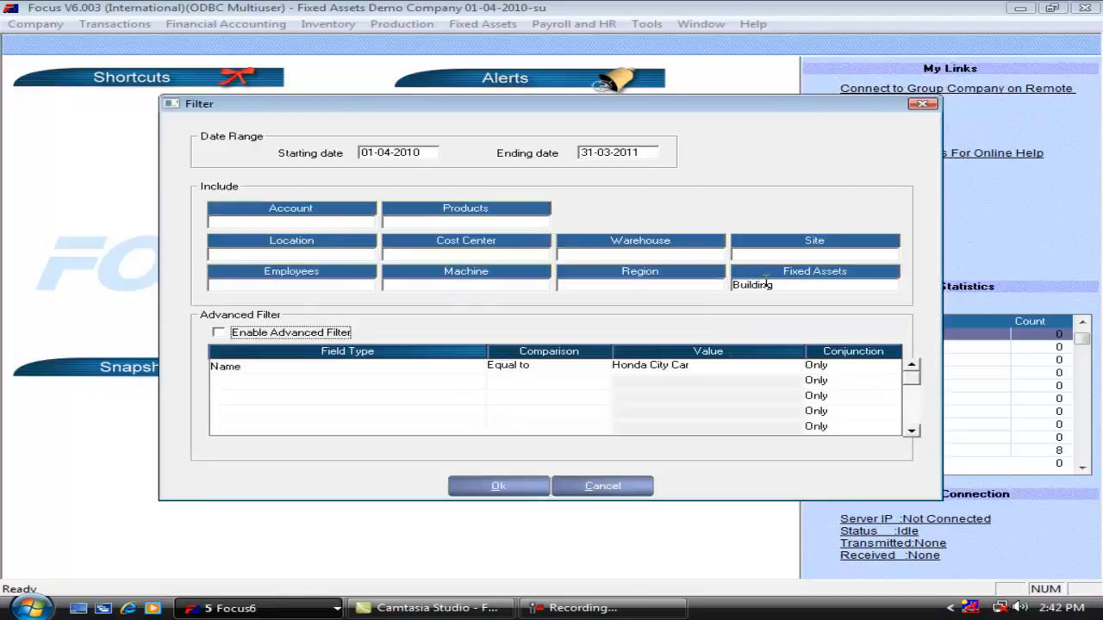
click(498, 486)
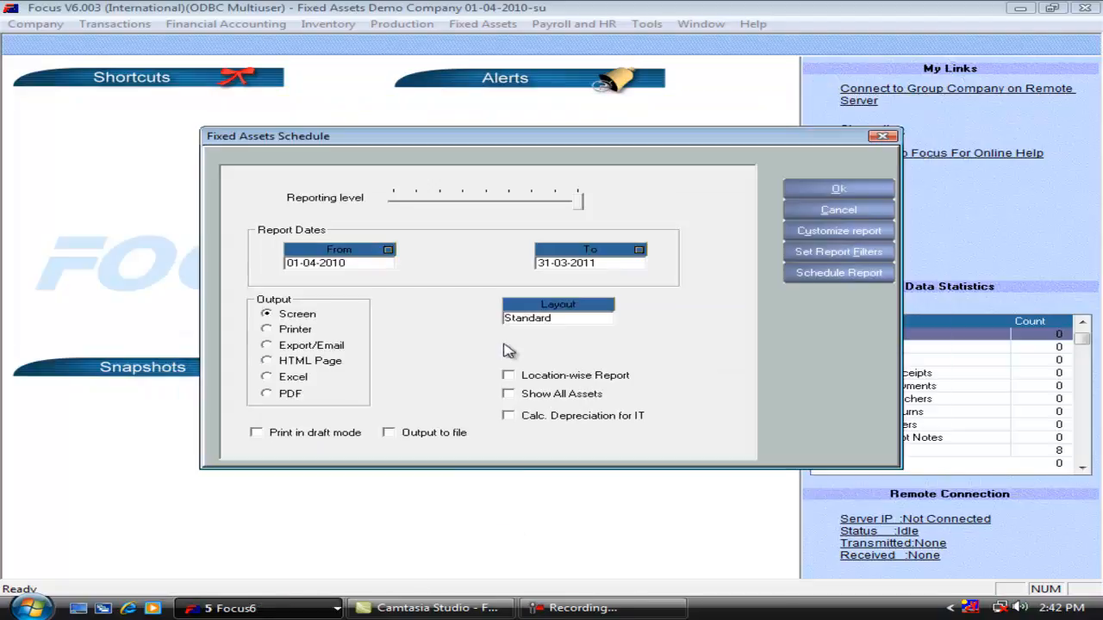
click(797, 190)
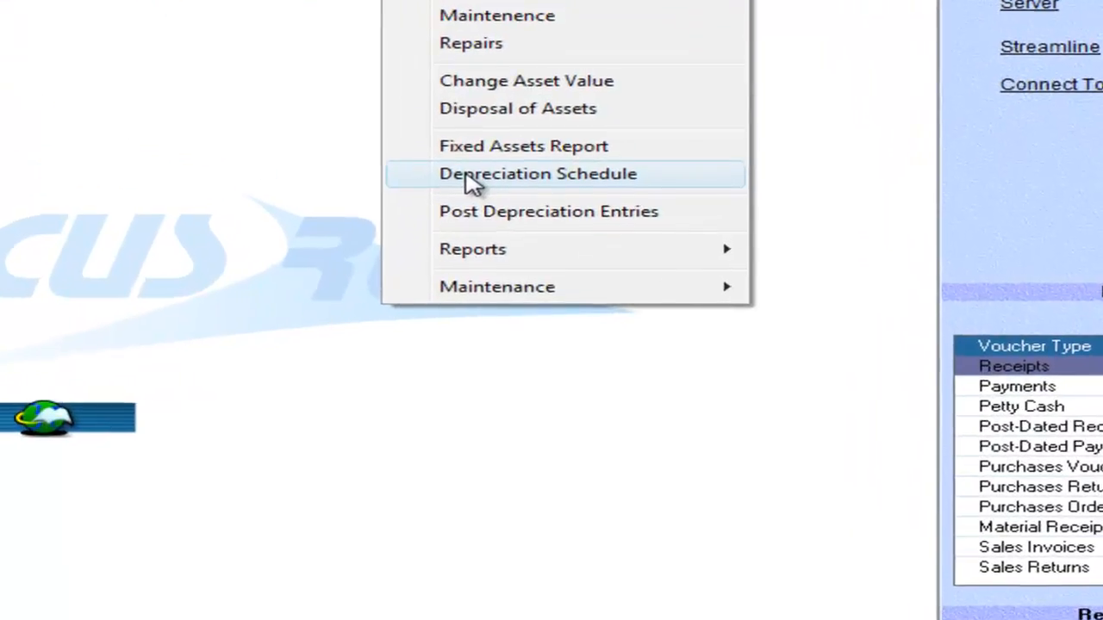
Generate the Depreciation Schedule with Calc. Depreciation for IT enabled, filtered to the New Machine-2 fixed asset.
click(498, 214)
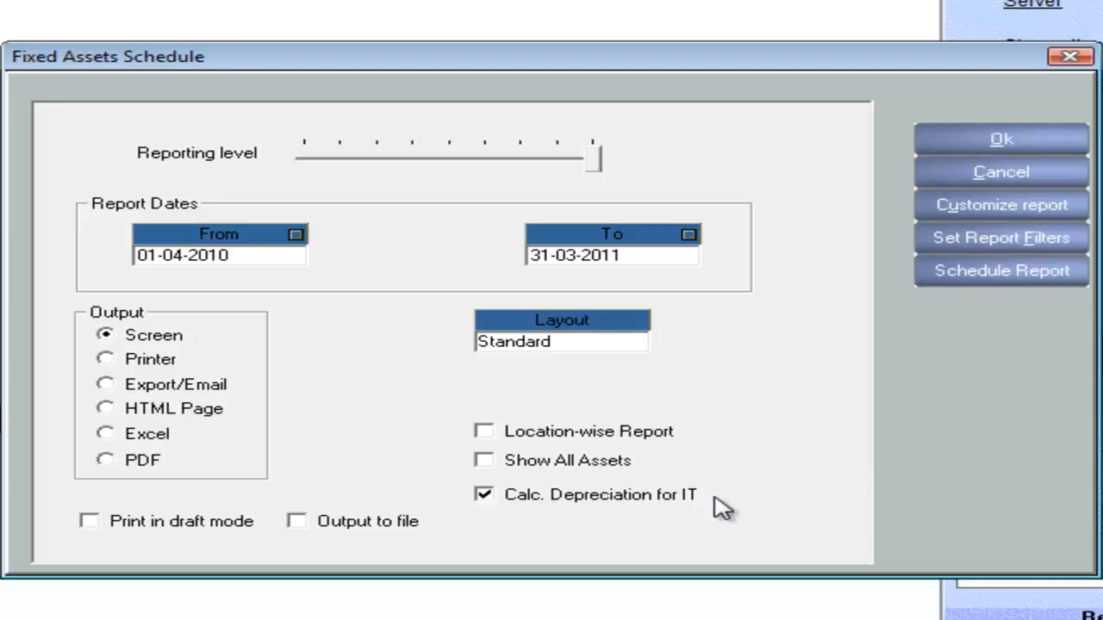
click(973, 245)
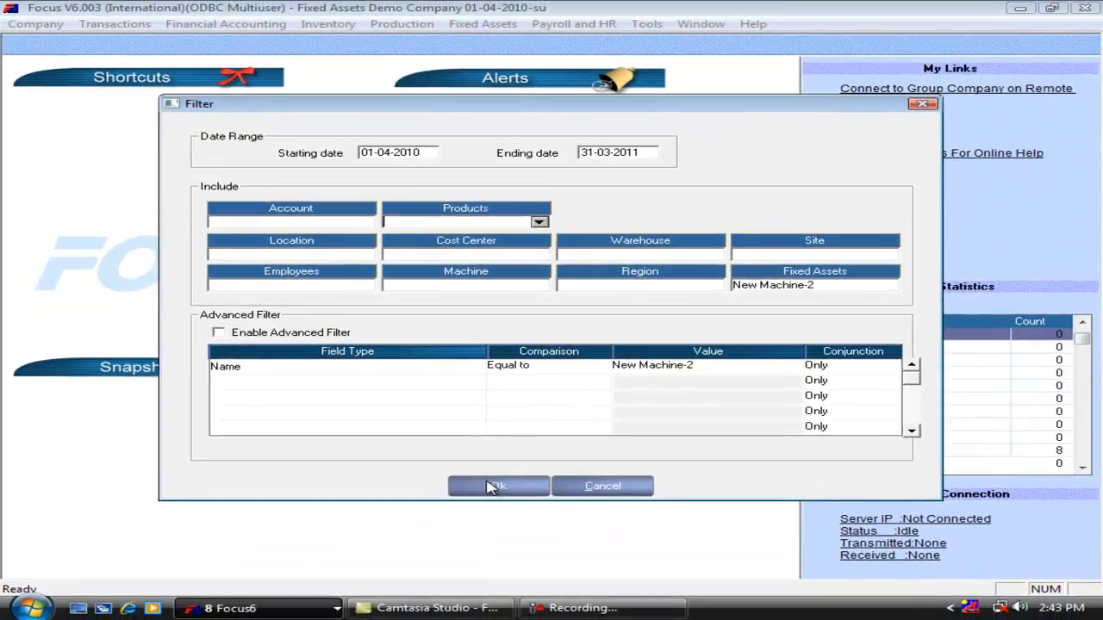
click(482, 530)
click(871, 179)
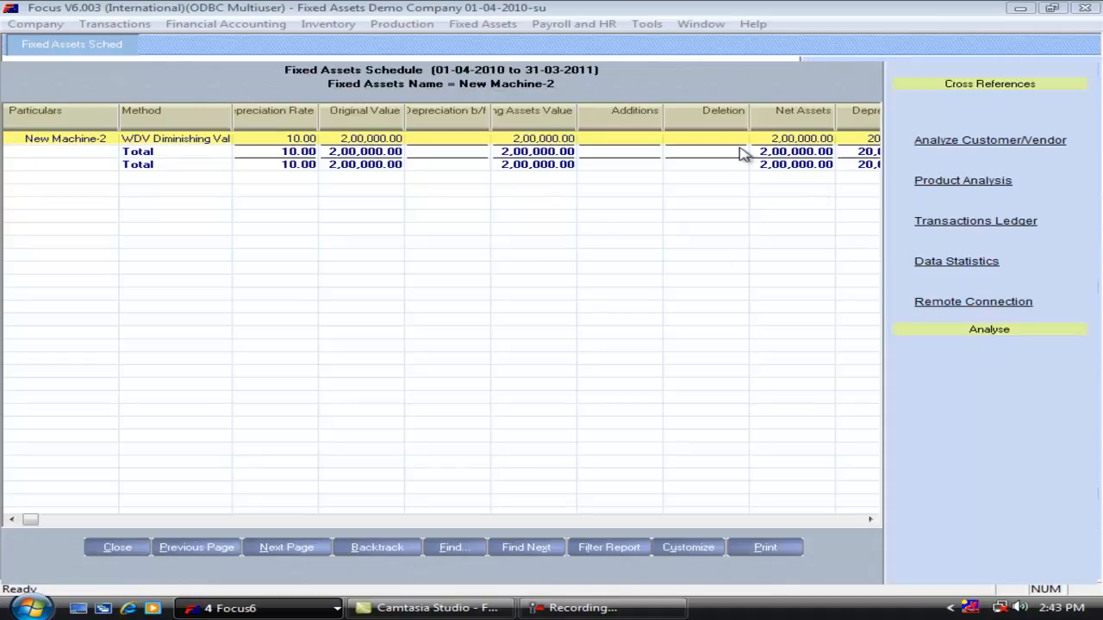
Review the net assets, depreciation and closing value columns for New Machine-2, and close the schedule.
key(Right)
key(Right)
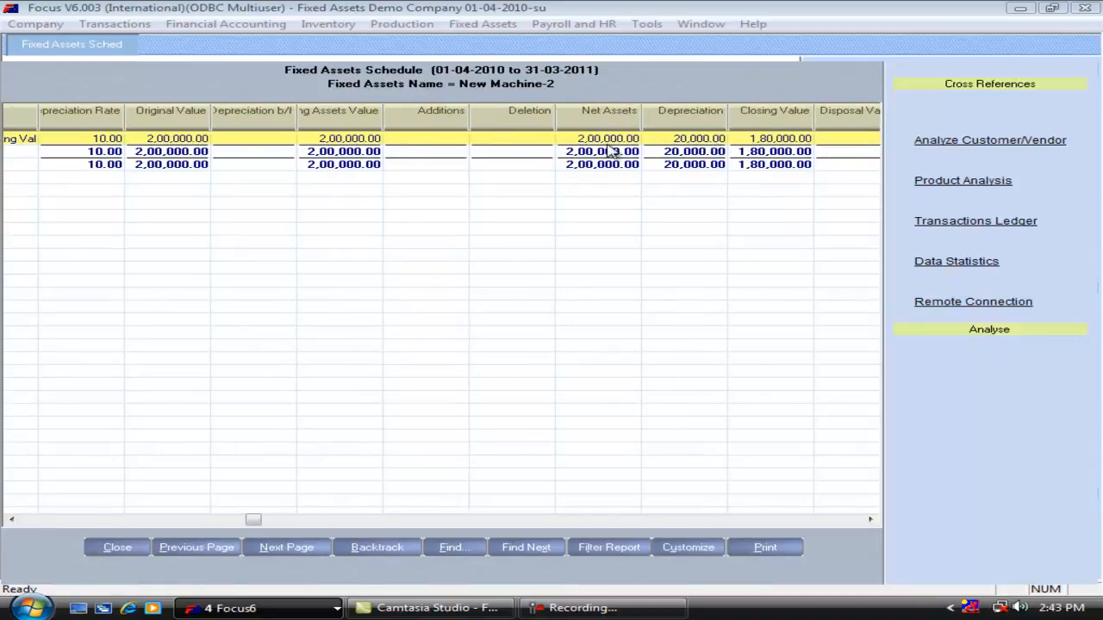
key(Escape)
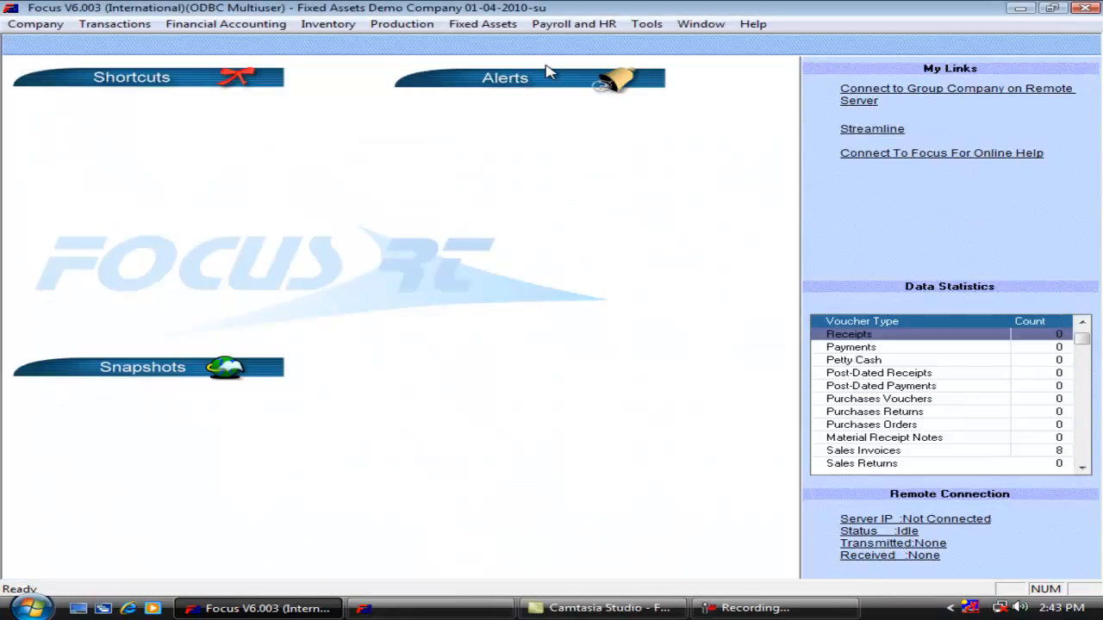
Generate the Depreciation Schedule on screen for New Machine-2 from 01-04-2010 to 31-03-2011 without the IT calculation, and view its remaining columns.
click(482, 23)
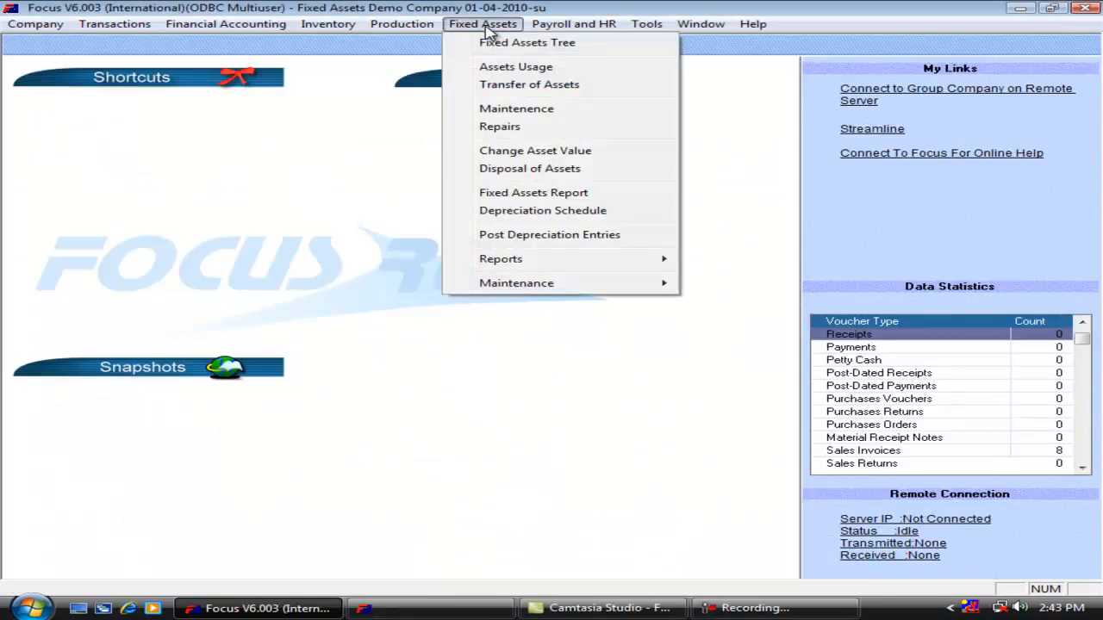
click(515, 215)
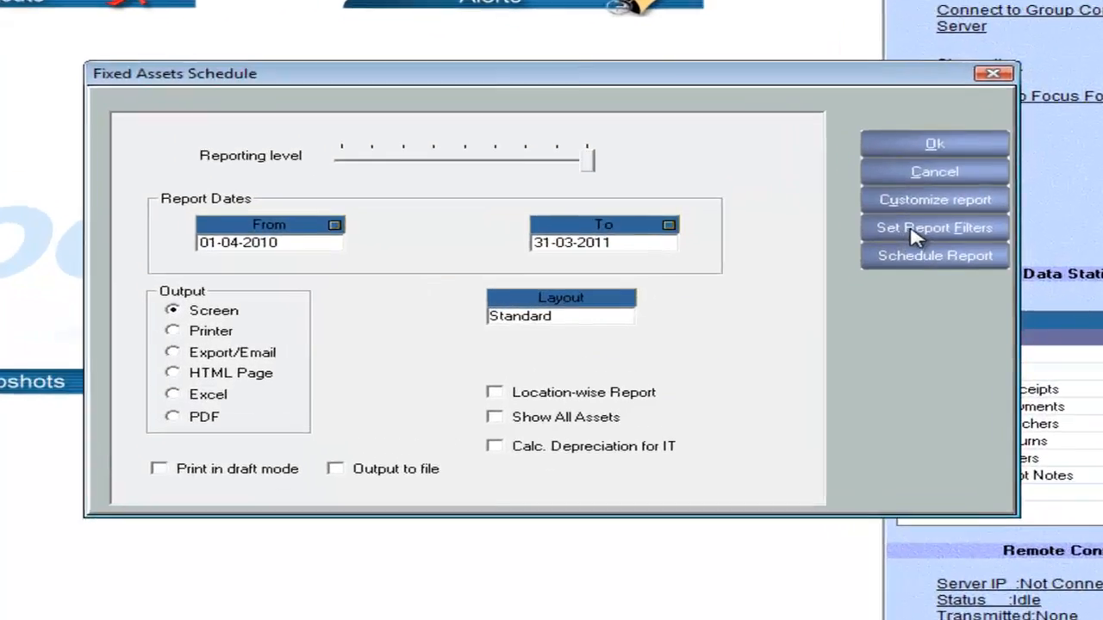
click(834, 251)
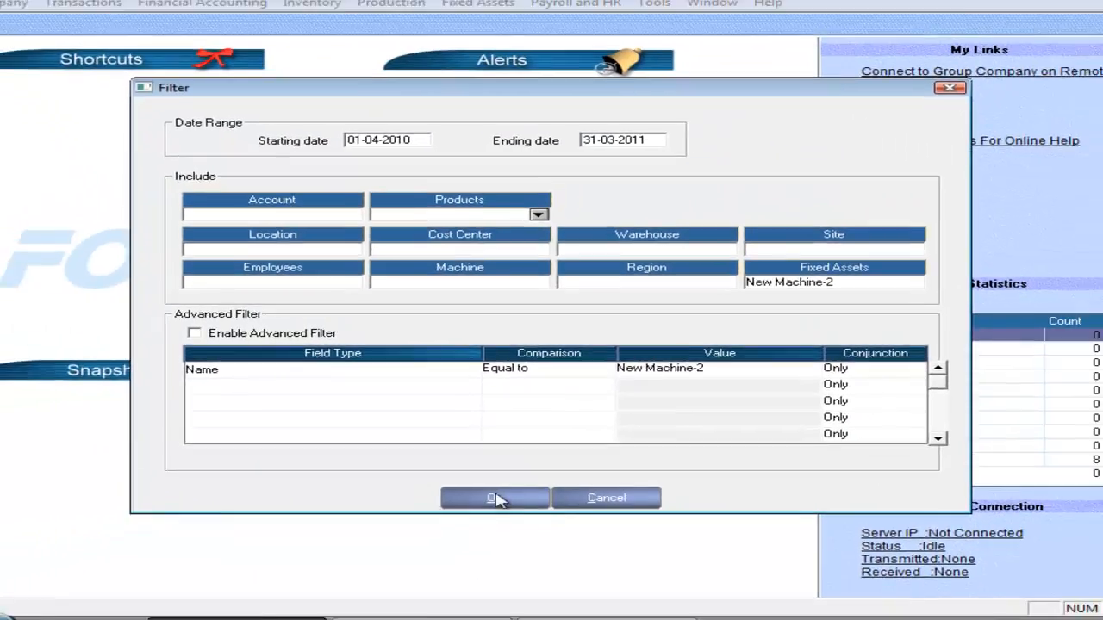
click(495, 552)
click(832, 189)
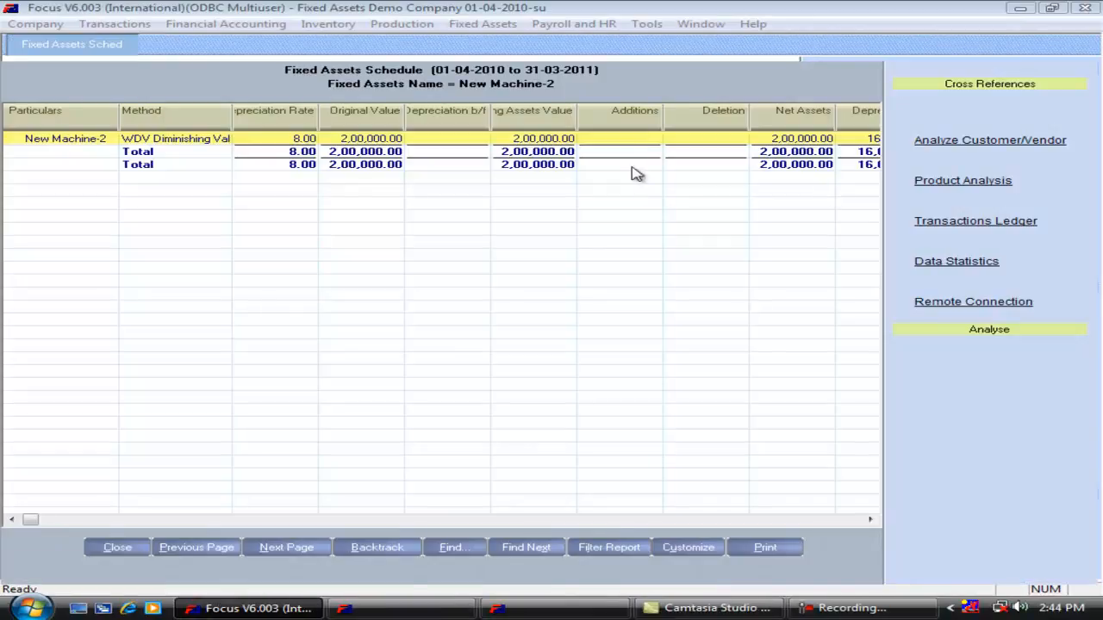
key(Right)
key(Right)
key(Right)
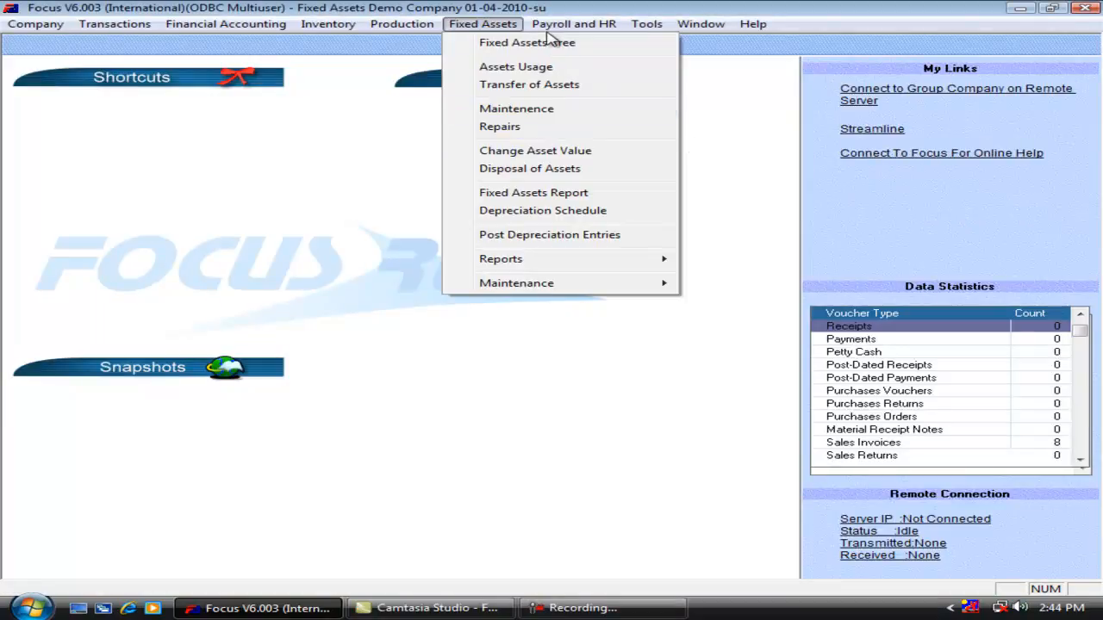
Post the depreciation entries as on 31-03-2011 with Consolidated Posting enabled.
click(530, 237)
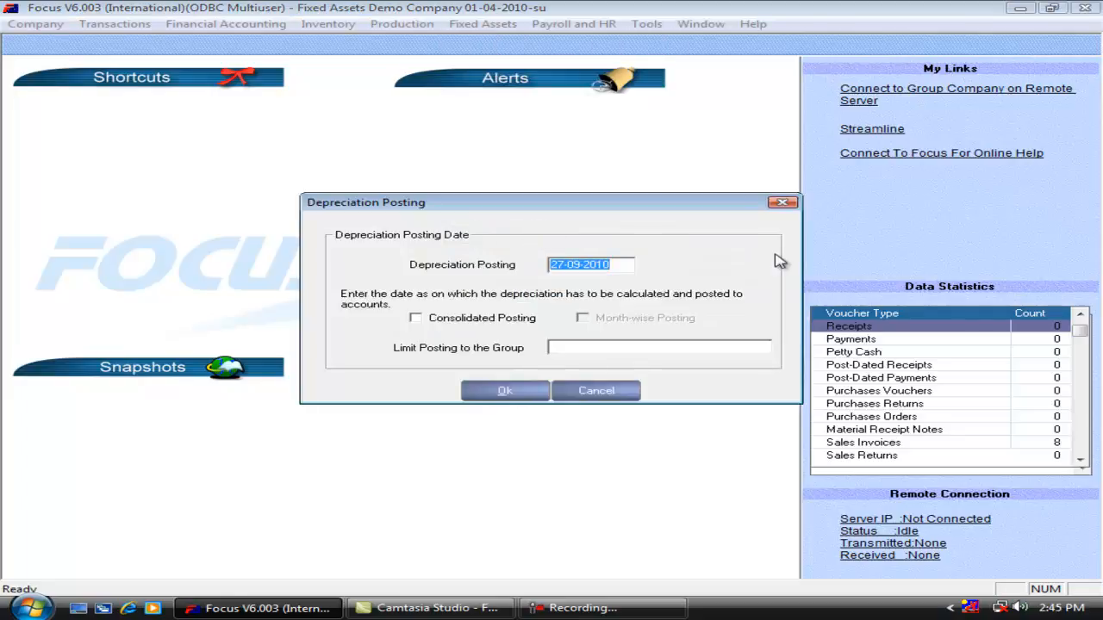
text(31-0)
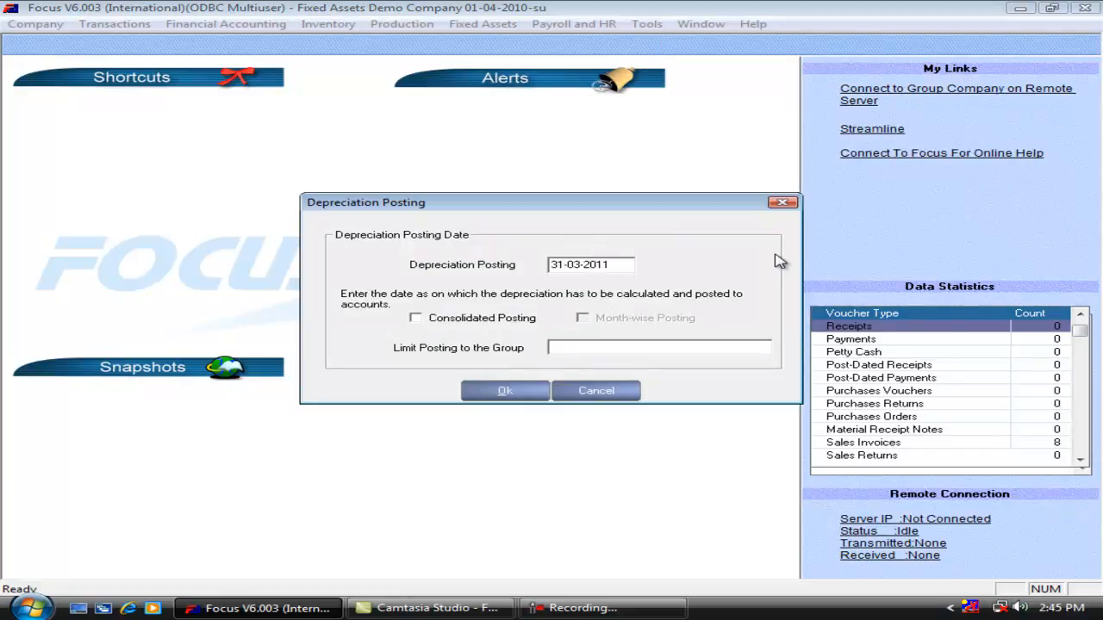
click(474, 324)
click(507, 391)
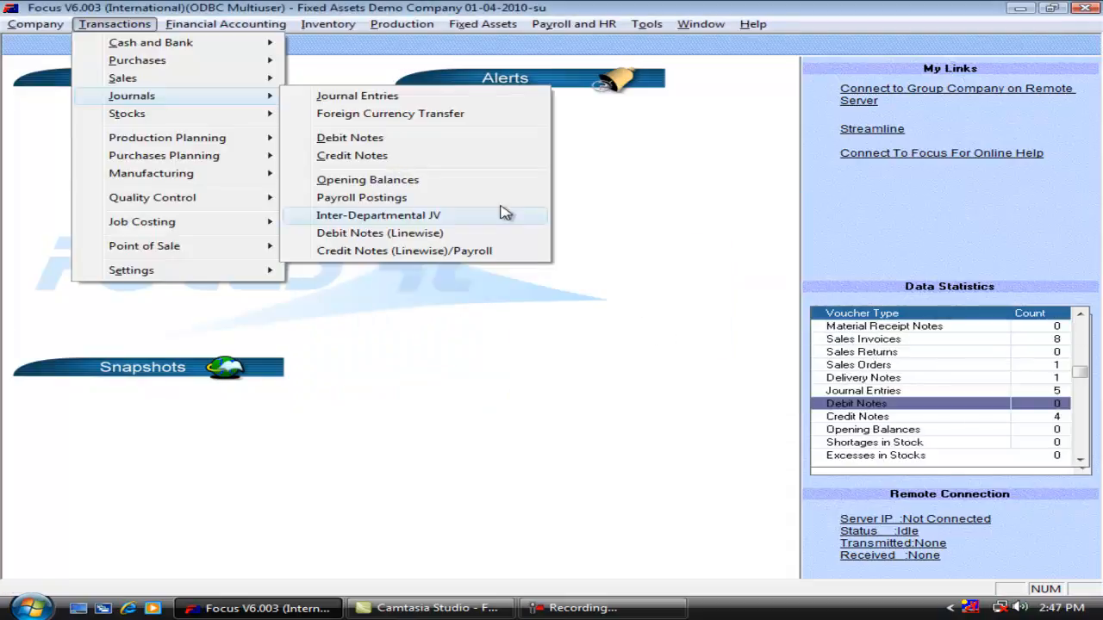
Browse back through the posted depreciation vouchers in Credit Notes, checking the accounts and amounts.
click(472, 159)
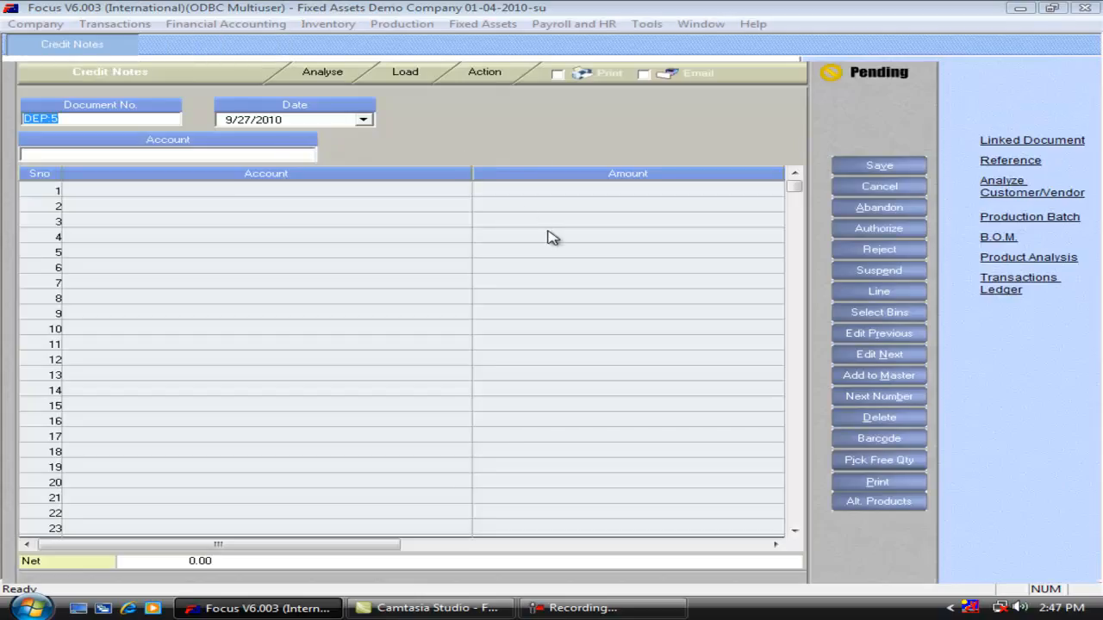
key(alt+r)
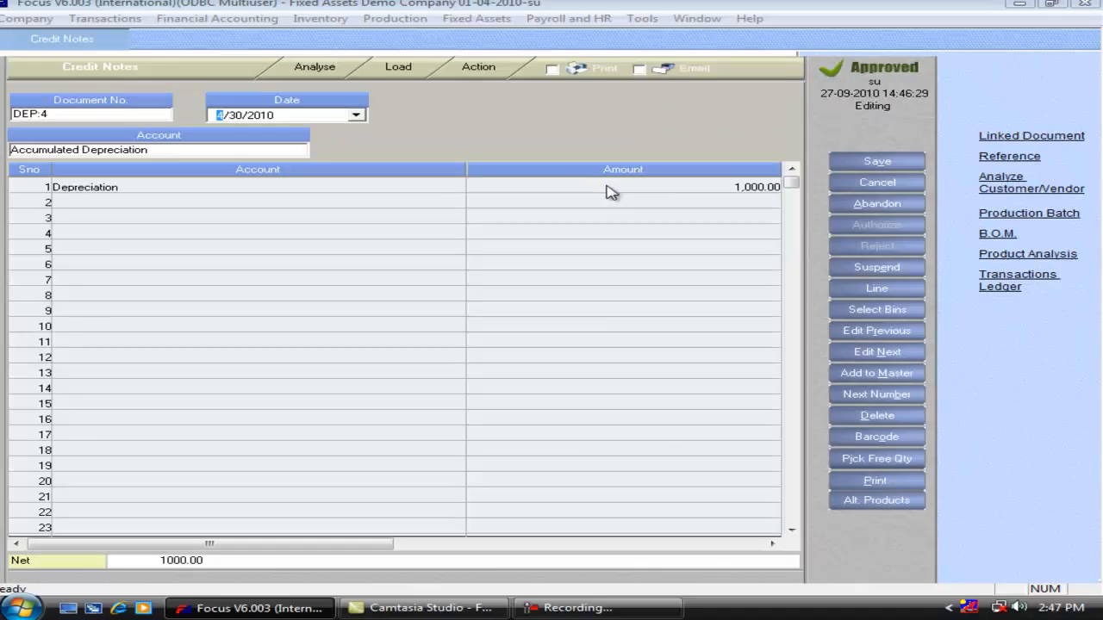
click(624, 187)
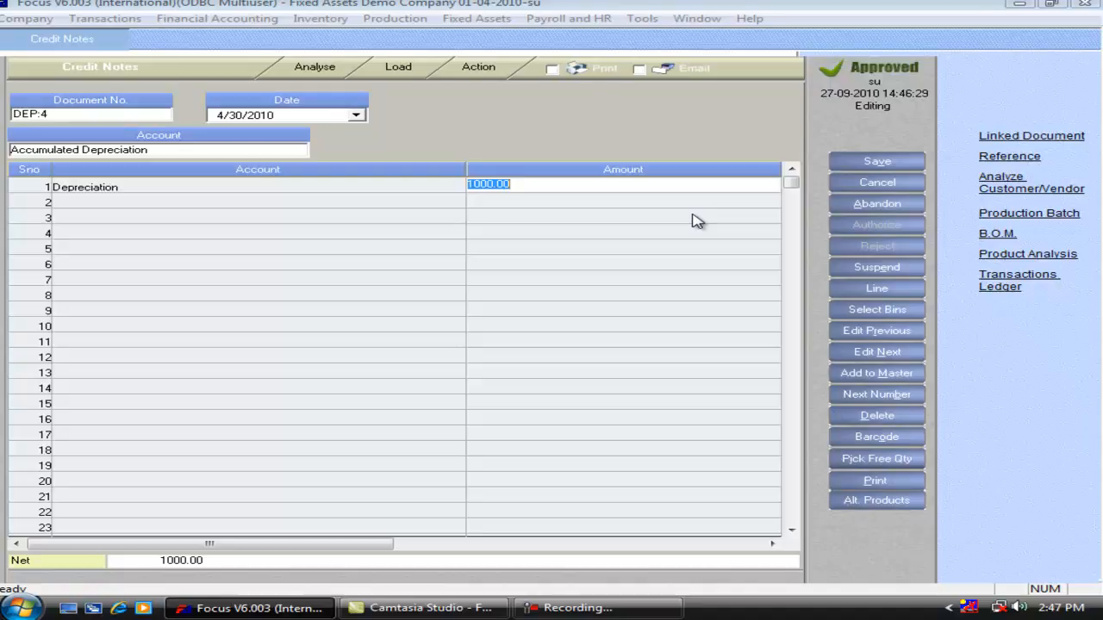
key(alt+r)
key(alt+r)
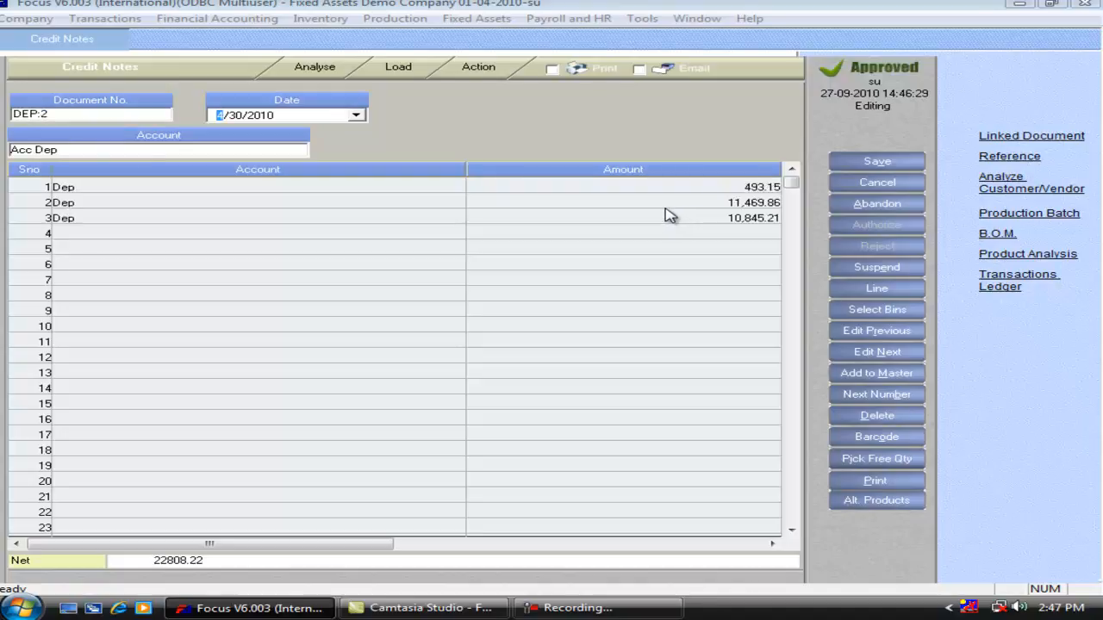
key(alt+r)
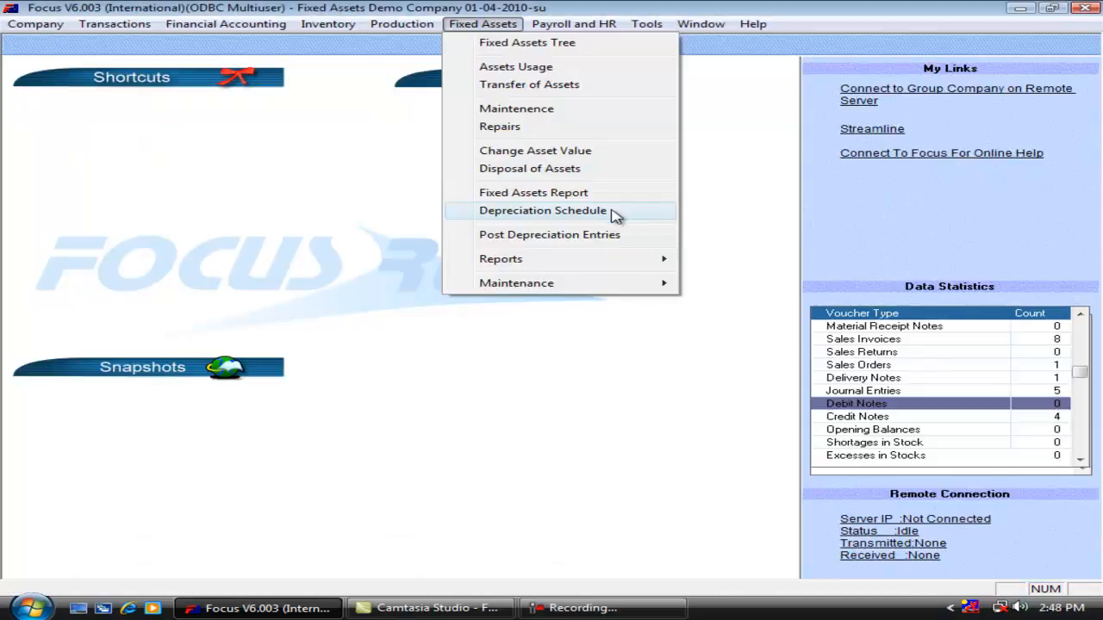
Start an asset disposal entry for the Honda City Car with a quantity sold of 1.
click(597, 170)
key(Tab)
key(Tab)
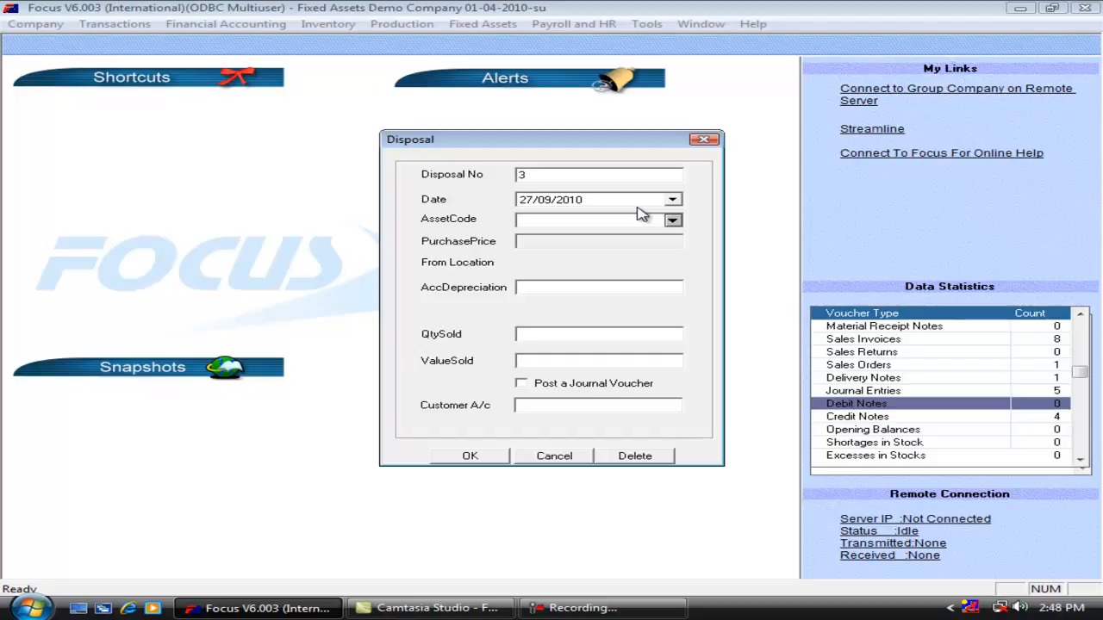
text(Ho)
key(Tab)
key(Tab)
key(Tab)
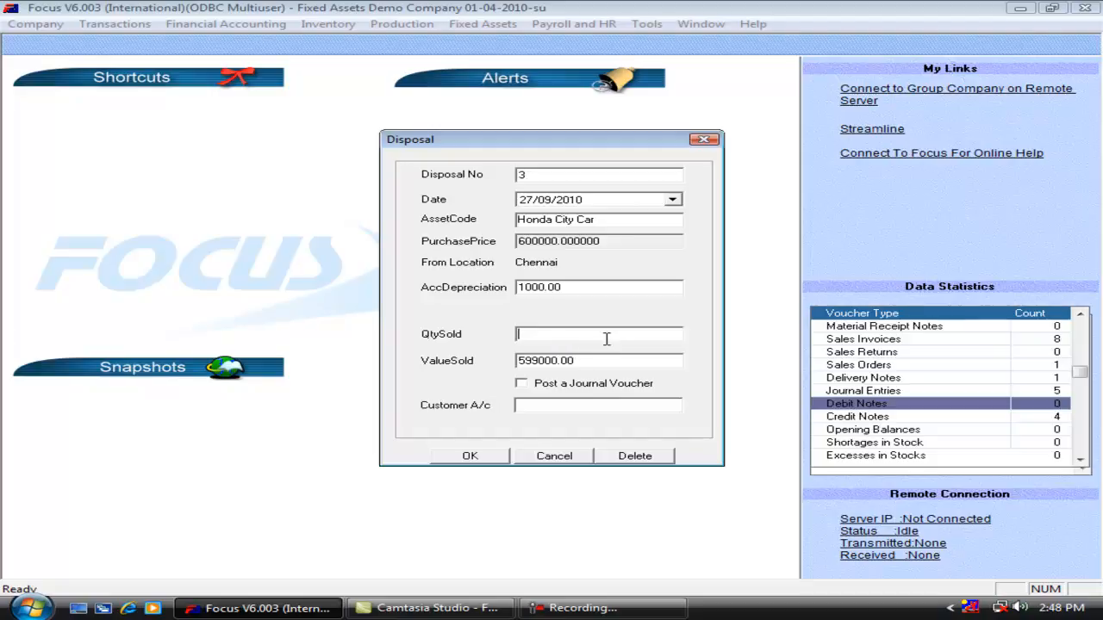
key(Tab)
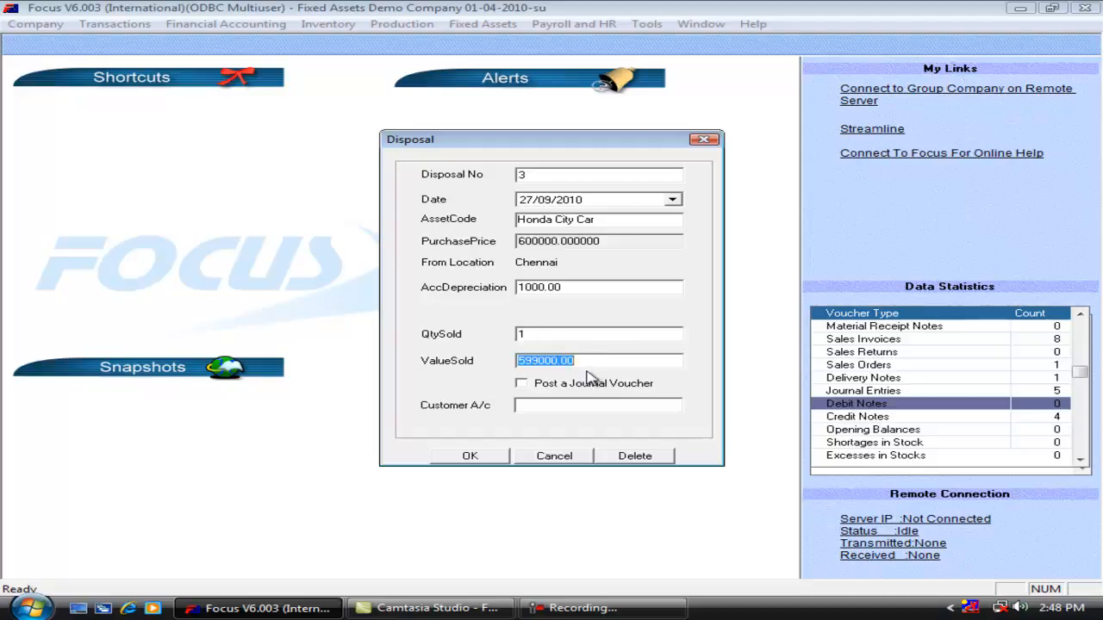
Set the disposal's value sold to 590000 and enable posting a journal voucher.
drag(591, 365, 500, 379)
text(59)
key(Tab)
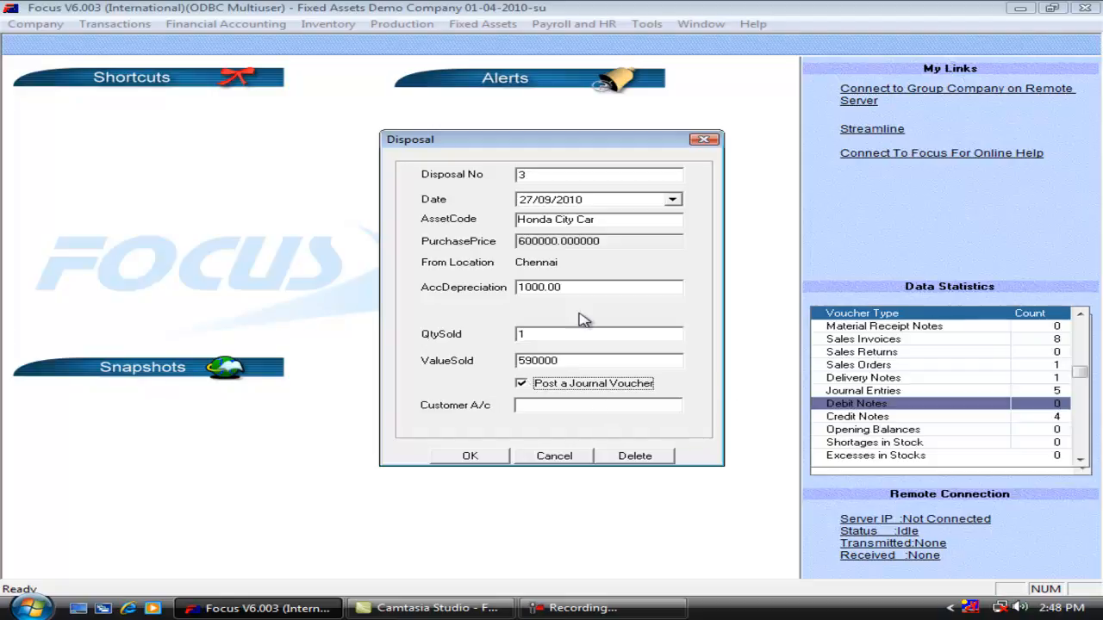
Set the disposal date to 30/04/2010.
click(530, 202)
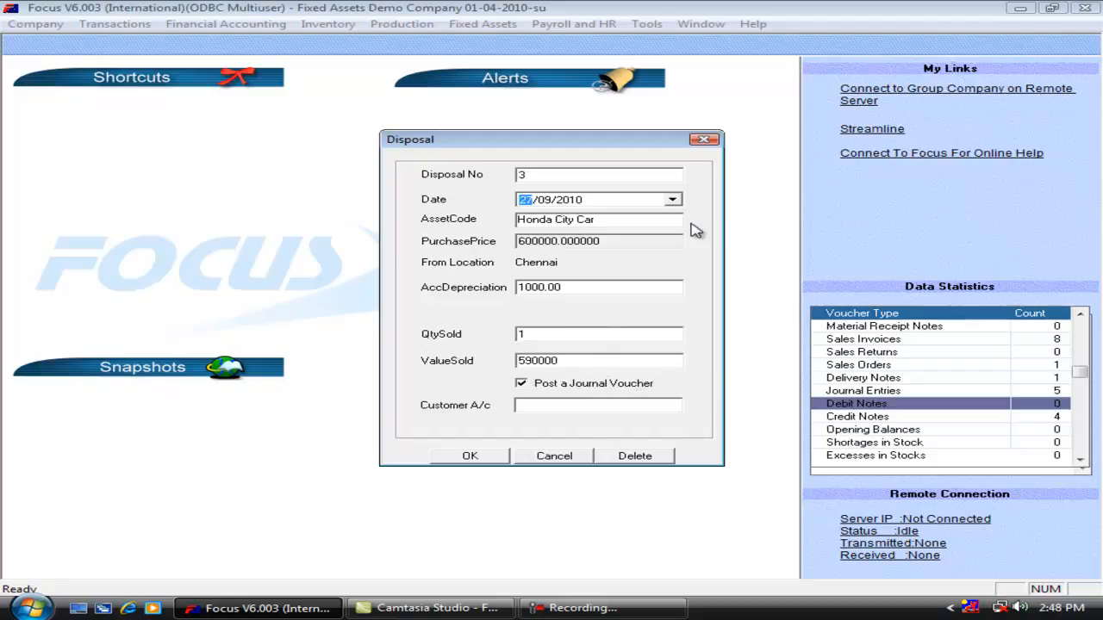
key(Right)
text(04)
key(Tab)
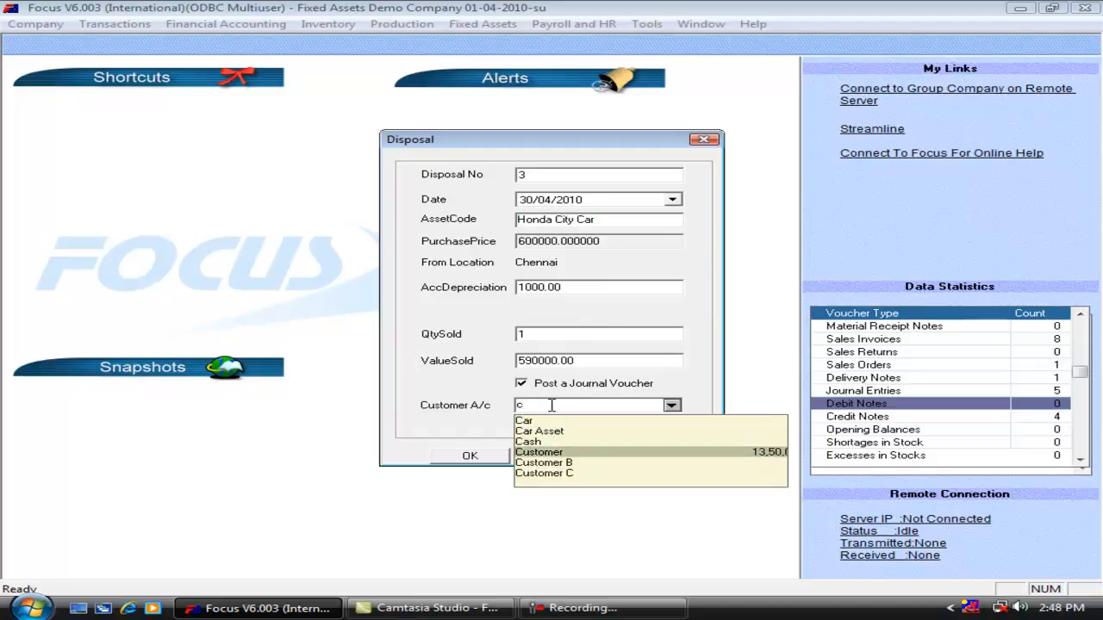
Select Customer B as the disposal's customer account, then save the entry and close the form.
key(Down)
key(Return)
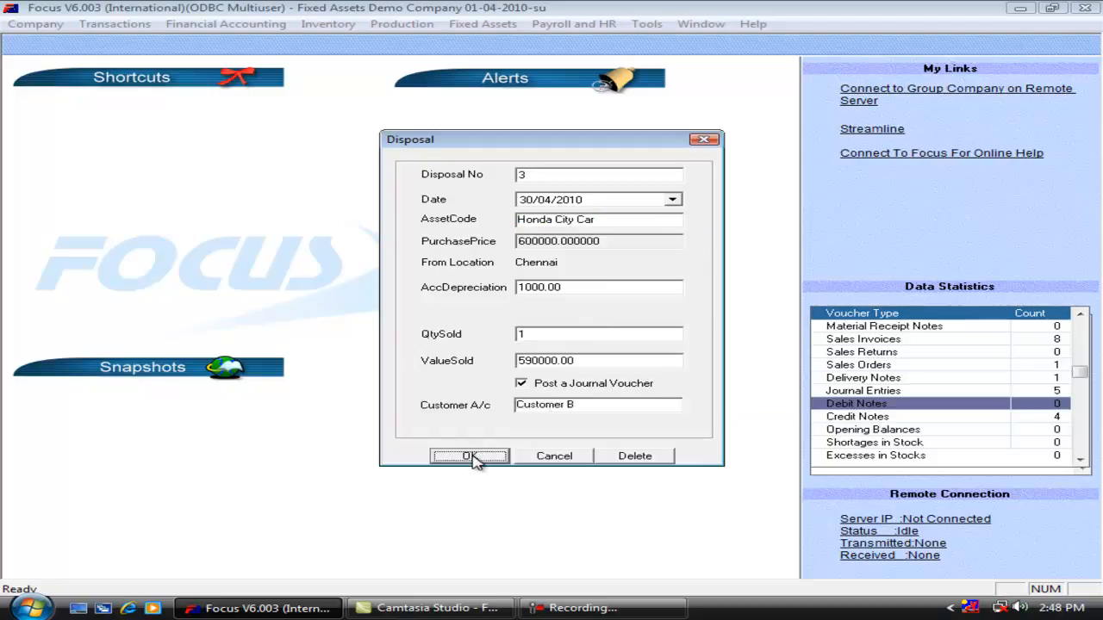
click(472, 458)
click(540, 457)
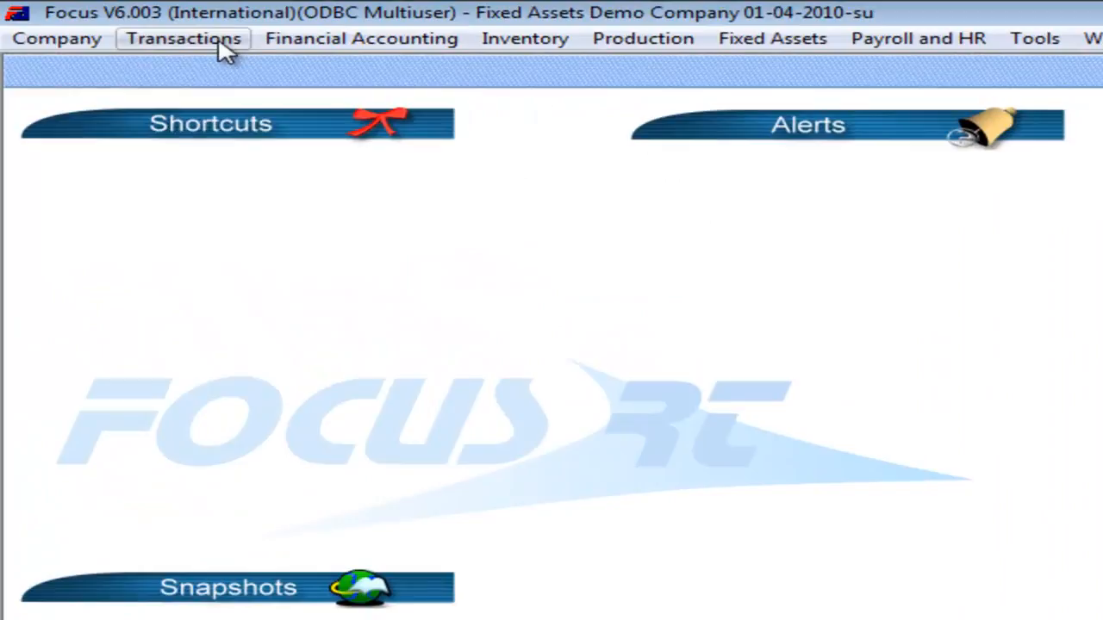
Open journal entry 8 to check the voucher posted for the Honda City Car disposal.
click(114, 24)
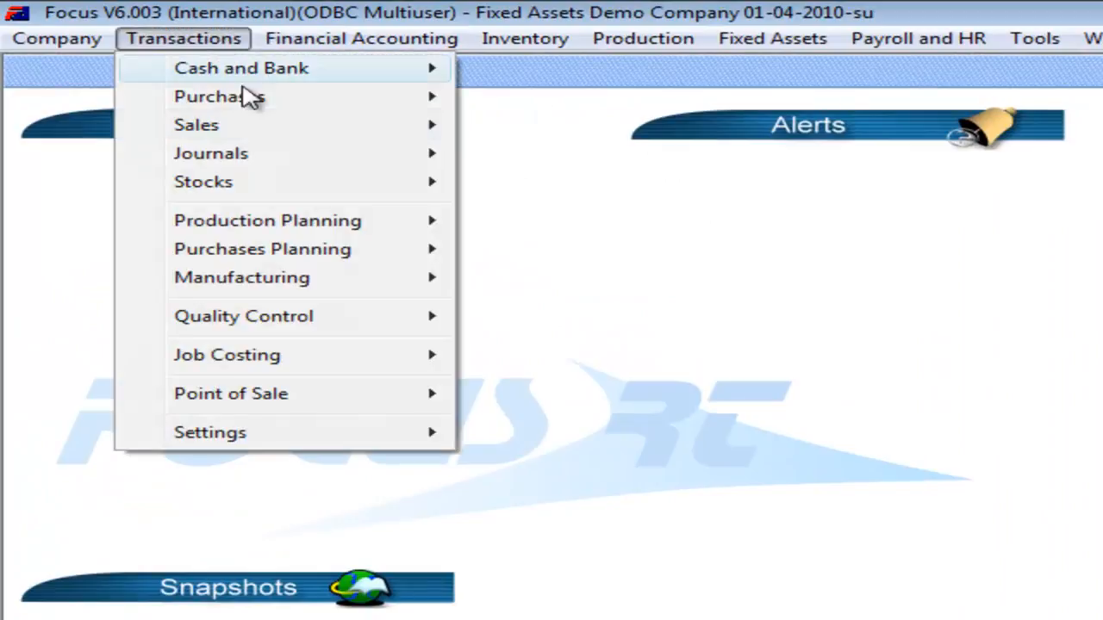
mouse_move(278, 157)
click(582, 155)
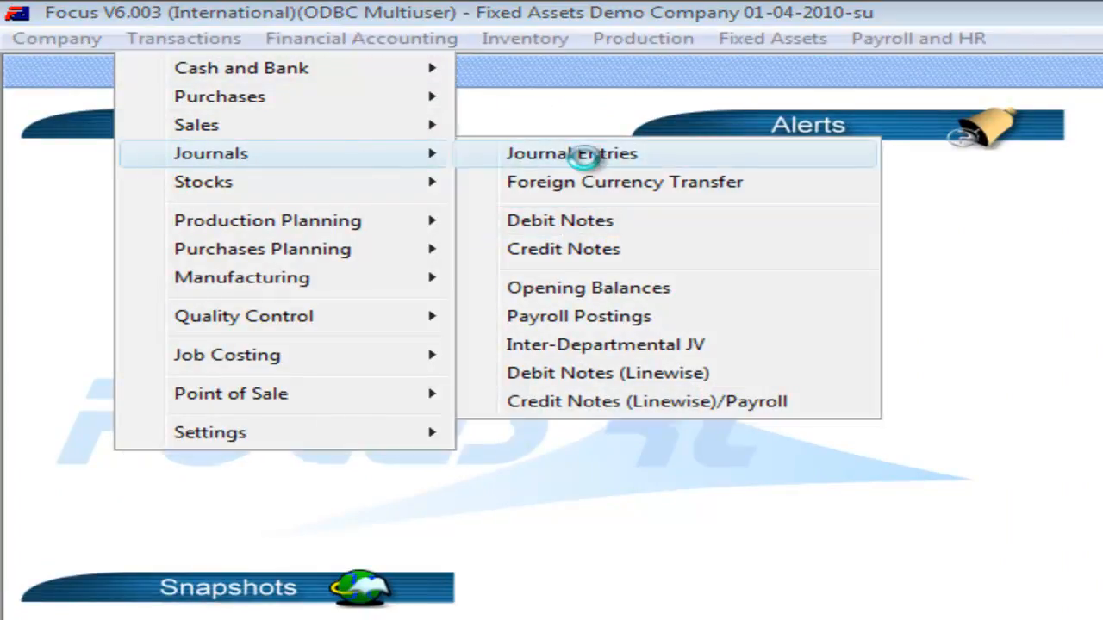
text(8)
key(Tab)
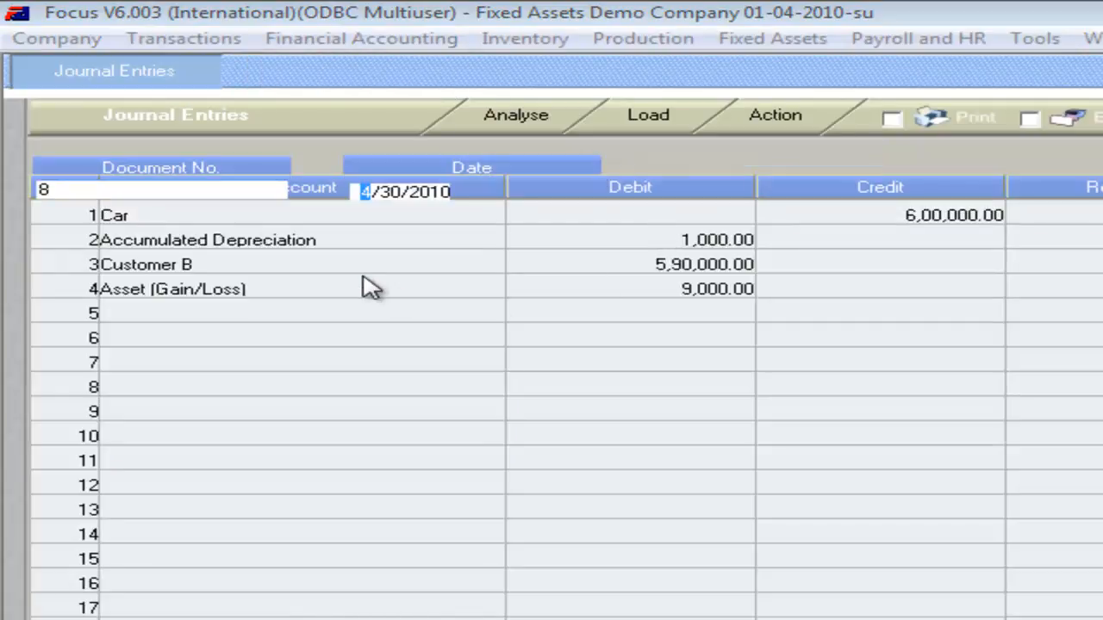
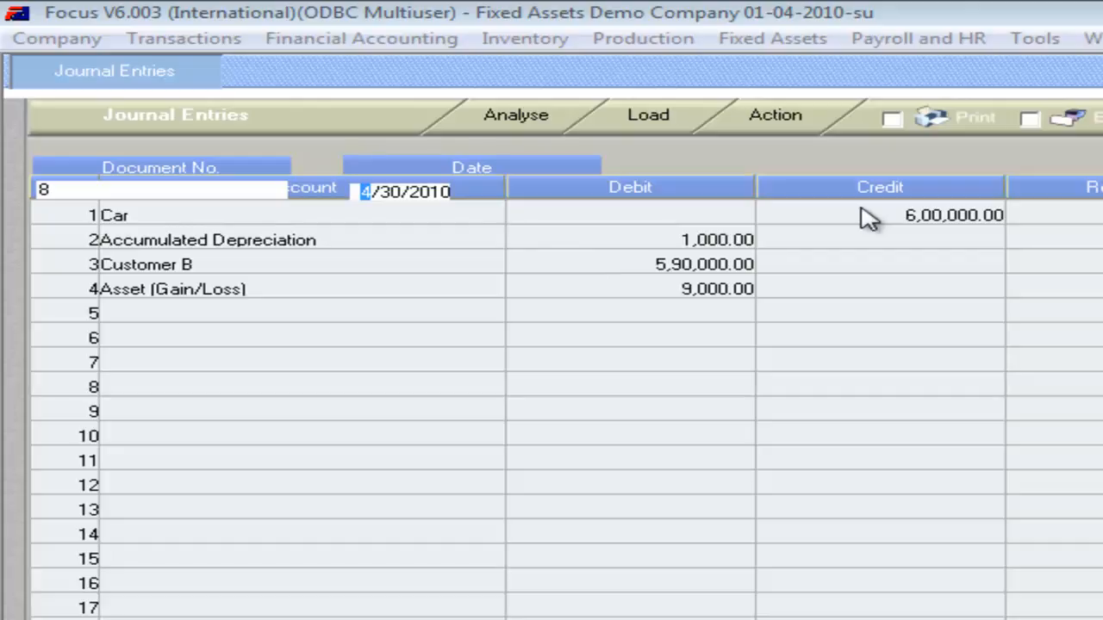
Check the Asset (Gain/Loss) line of the journal voucher, then close the entry without saving.
click(647, 288)
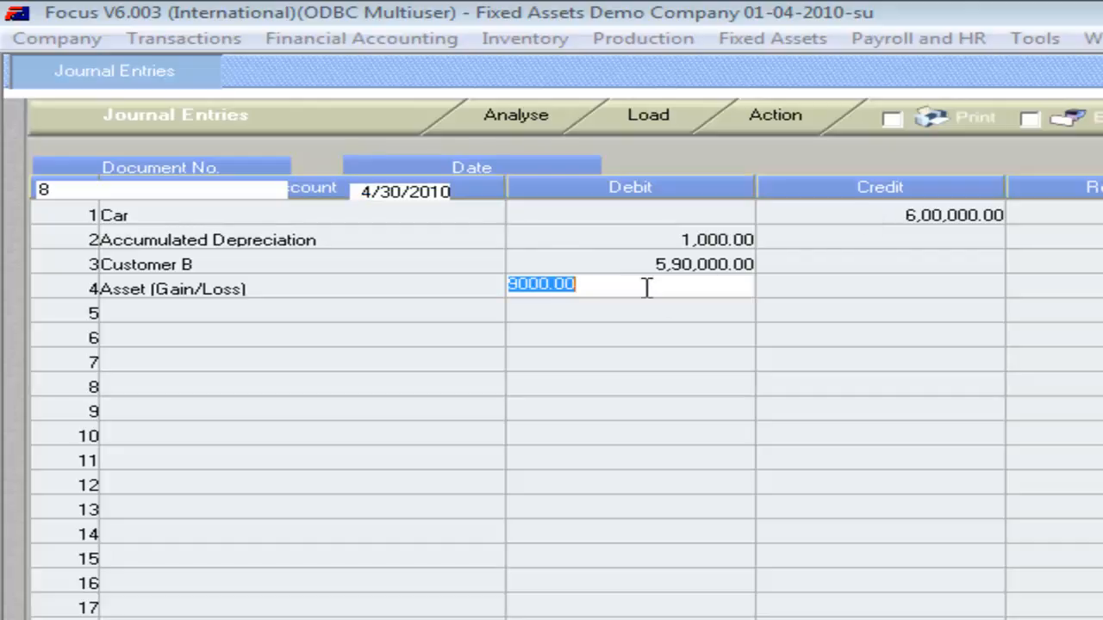
key(Return)
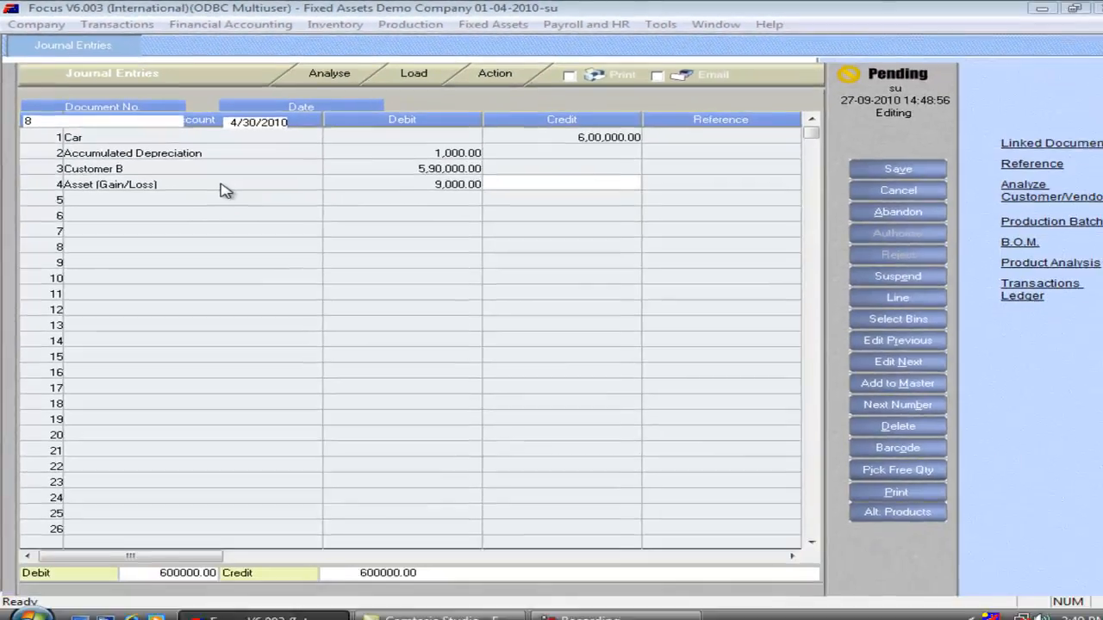
key(Escape)
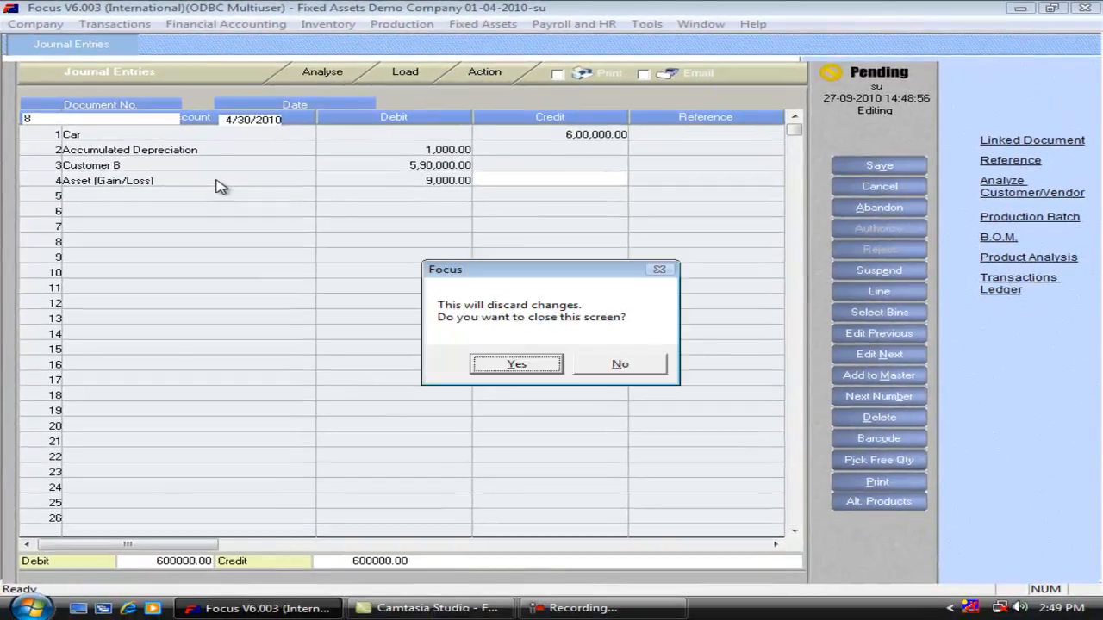
key(Return)
Open the Honda City Car record from the Fixed Assets tree and review its accounting links.
click(484, 24)
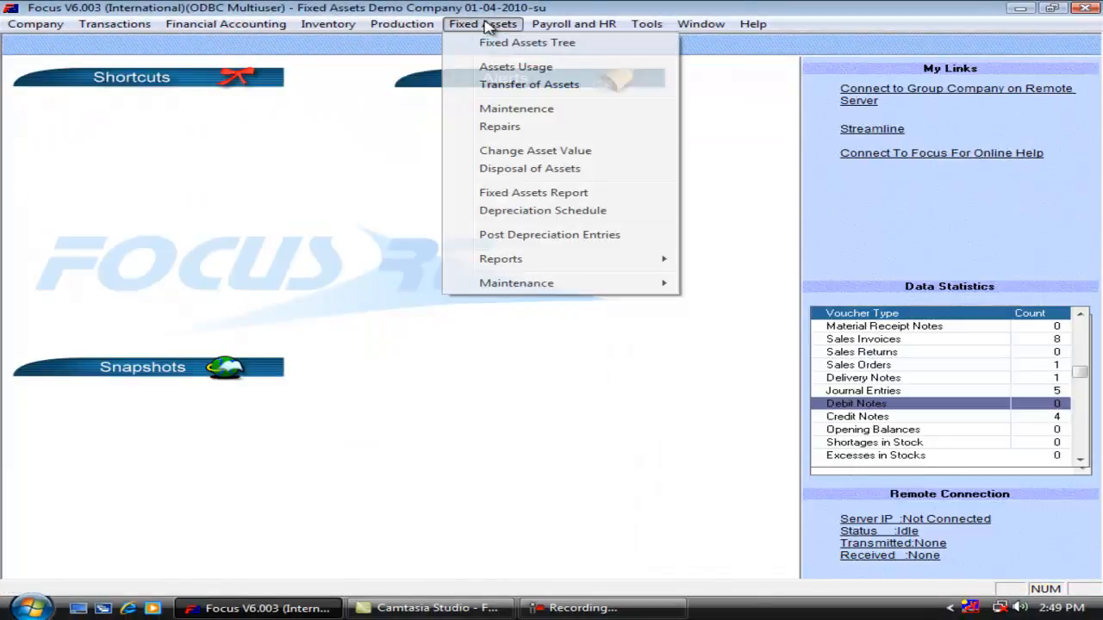
click(482, 40)
click(248, 136)
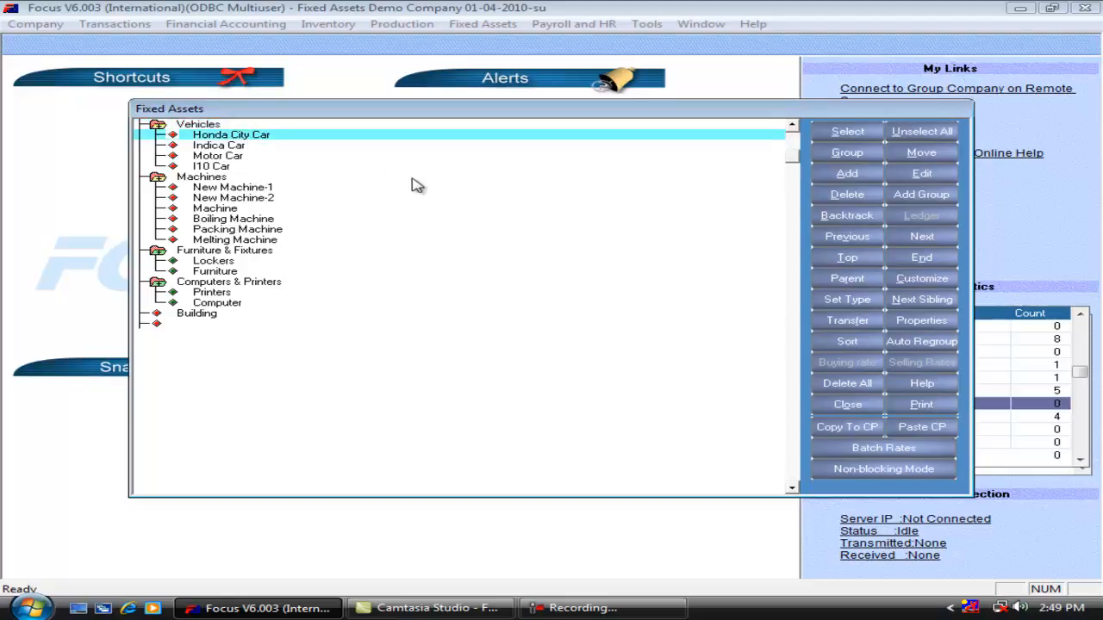
key(Return)
click(643, 49)
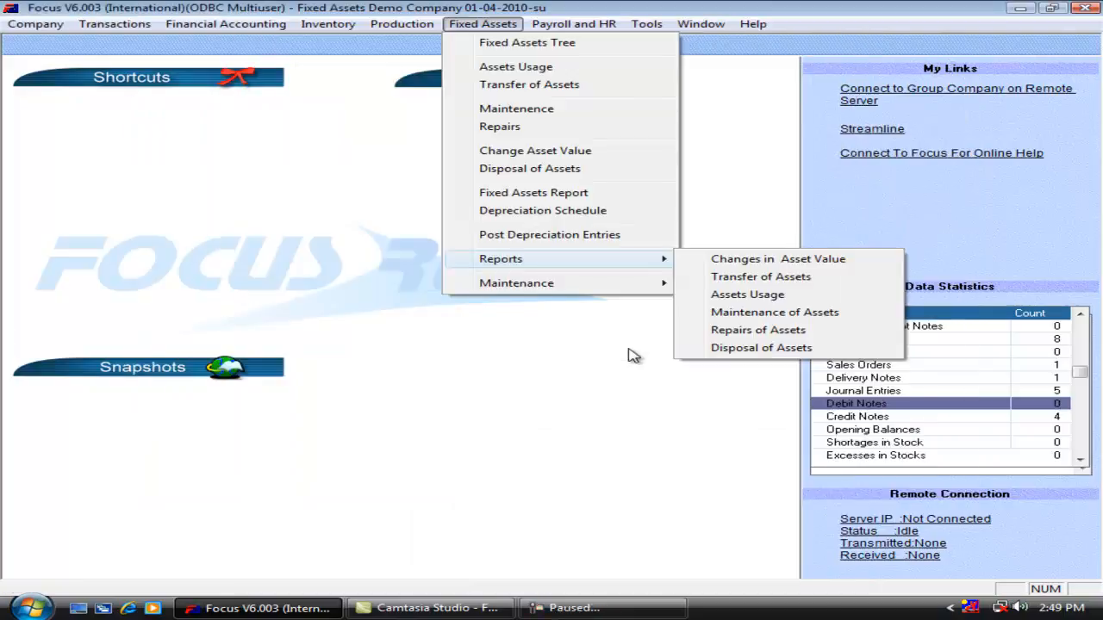
Run the Disposal of Assets report on screen for Honda City Car.
click(741, 348)
click(509, 302)
text(Honda City Car)
key(Tab)
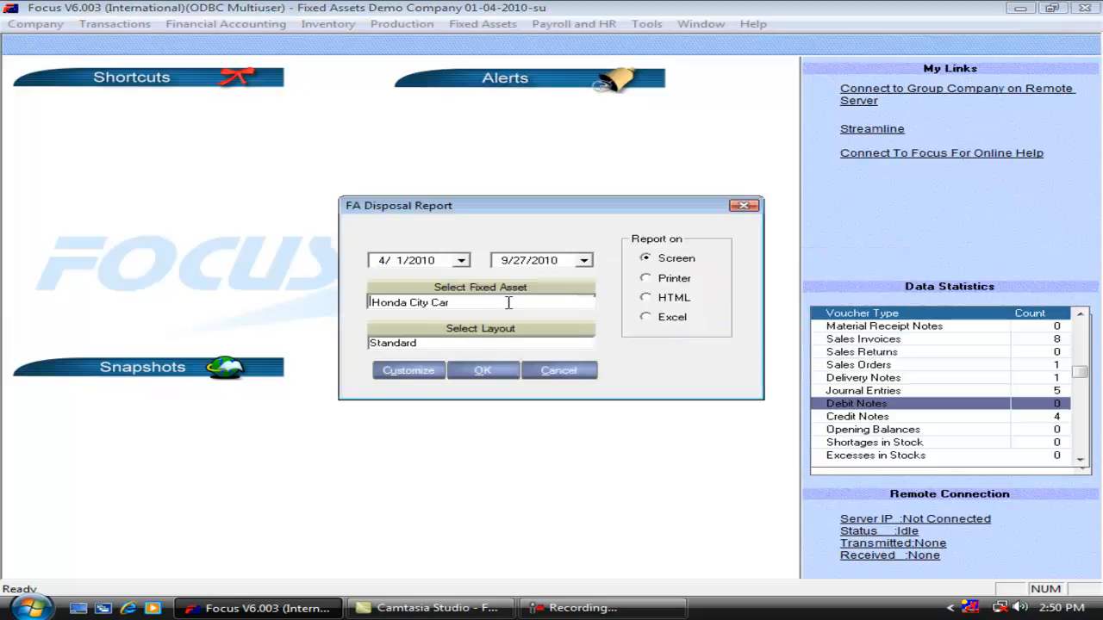
click(492, 373)
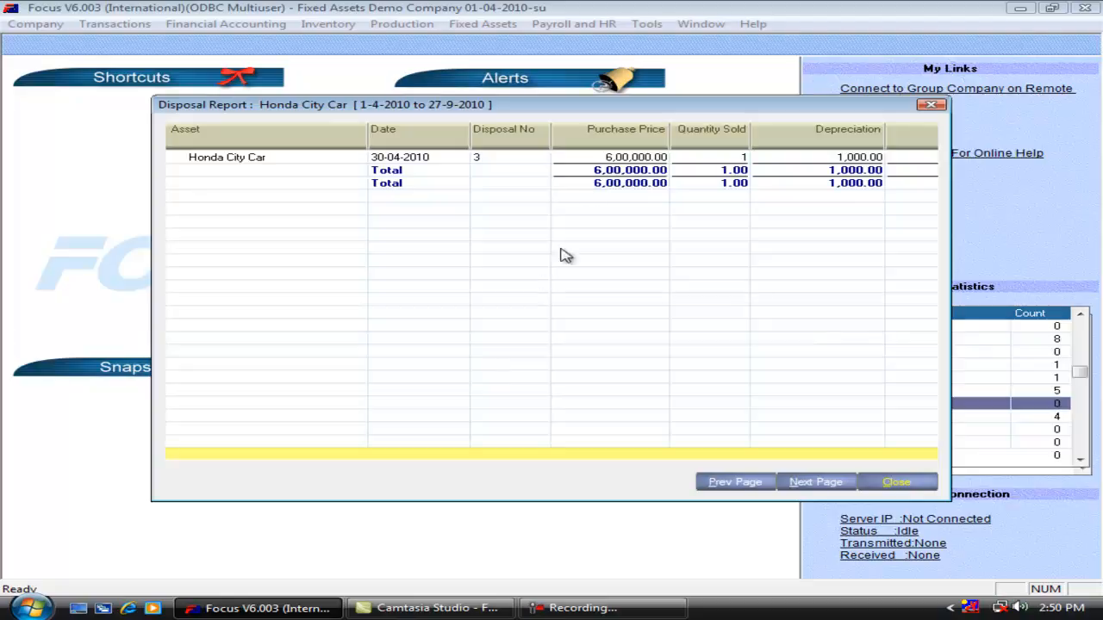
Examine the Honda City Car row across all columns of the disposal report, from purchase price to value sold and gain/loss account.
click(608, 159)
key(Right)
key(Right)
key(Right)
key(Right)
key(Right)
key(Right)
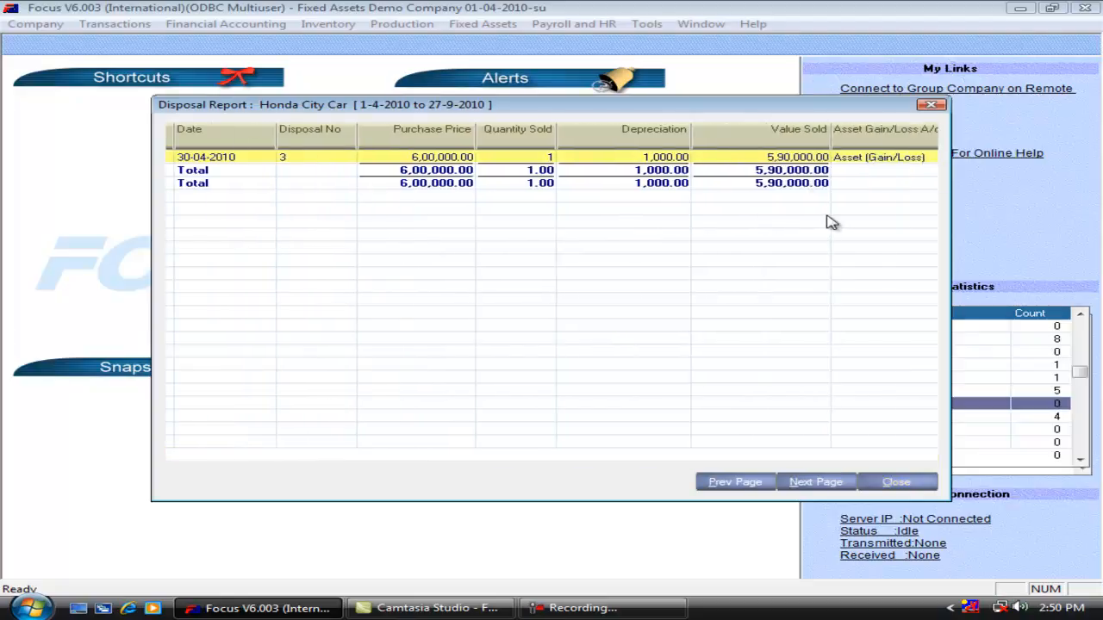
key(Left)
key(Left)
key(Left)
key(Left)
key(Left)
key(Left)
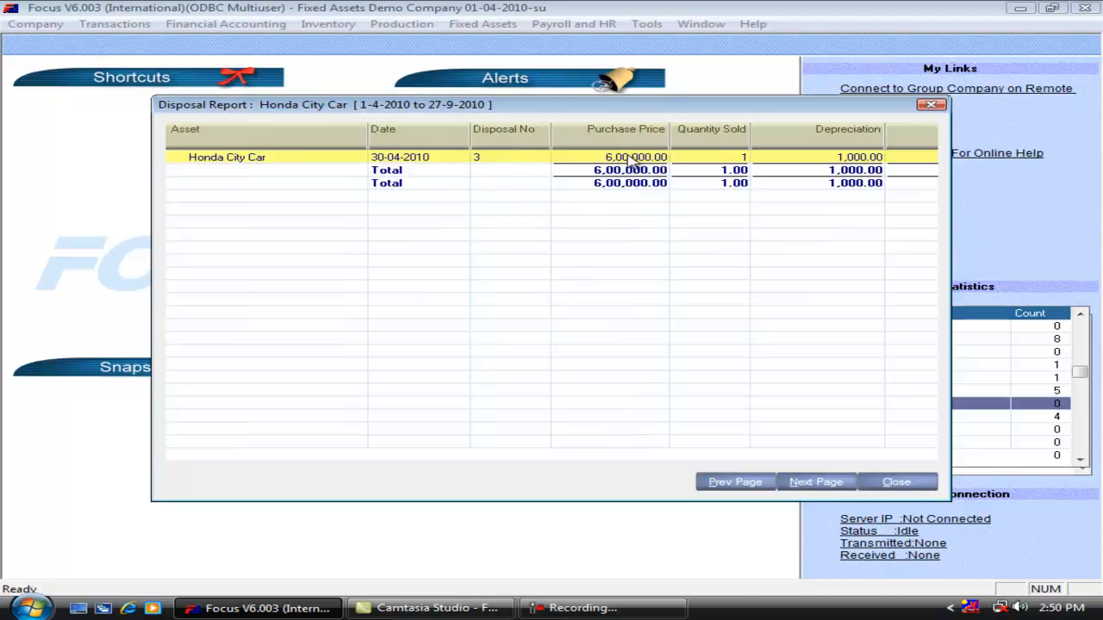
key(Right)
key(Right)
key(Right)
key(Right)
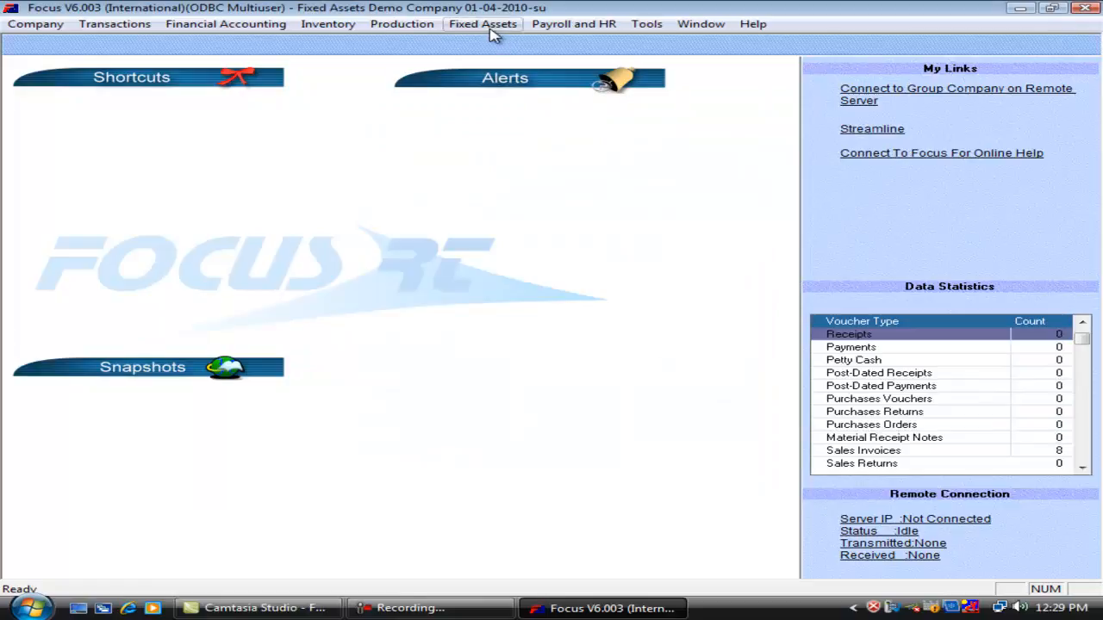
Start a new fixed asset and set its depreciation to Straight Line with a write-off in 5 years.
click(492, 30)
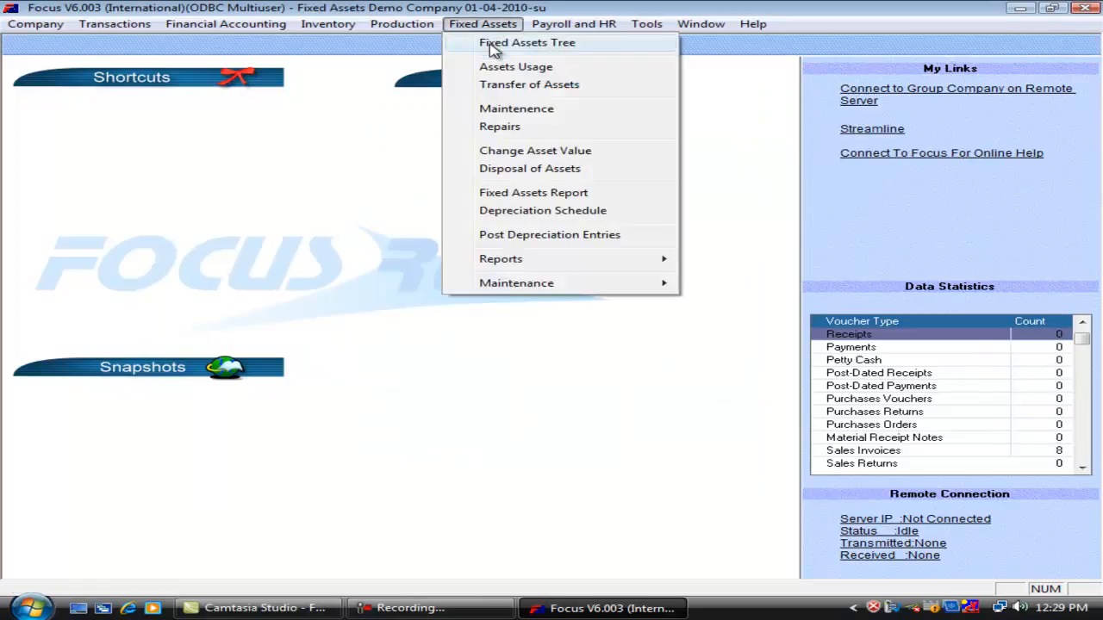
click(493, 49)
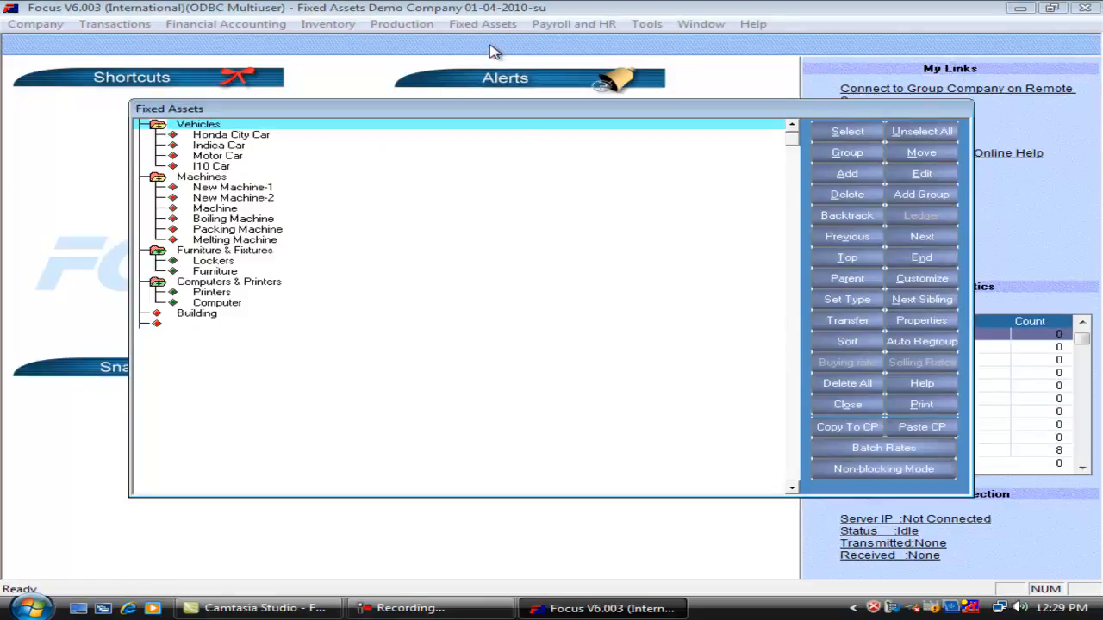
click(848, 174)
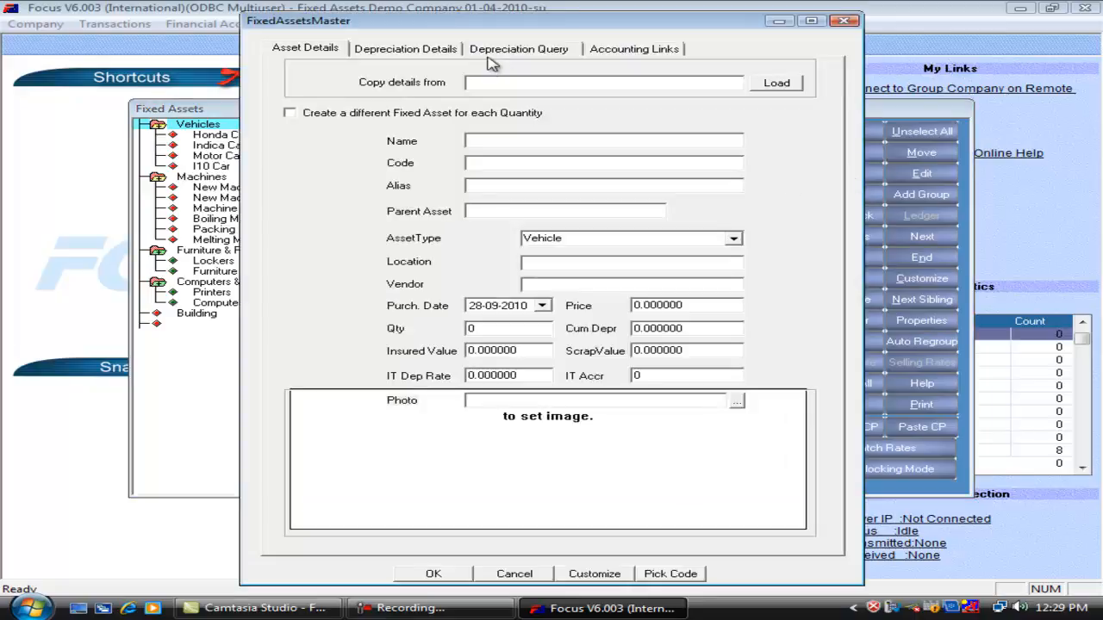
click(436, 52)
click(721, 282)
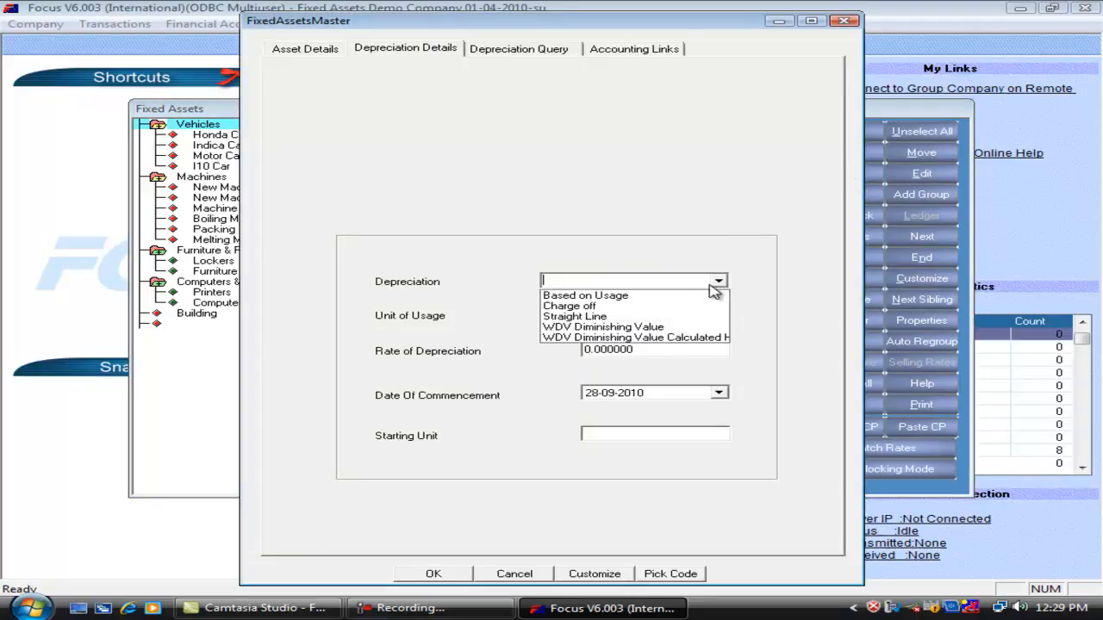
click(642, 317)
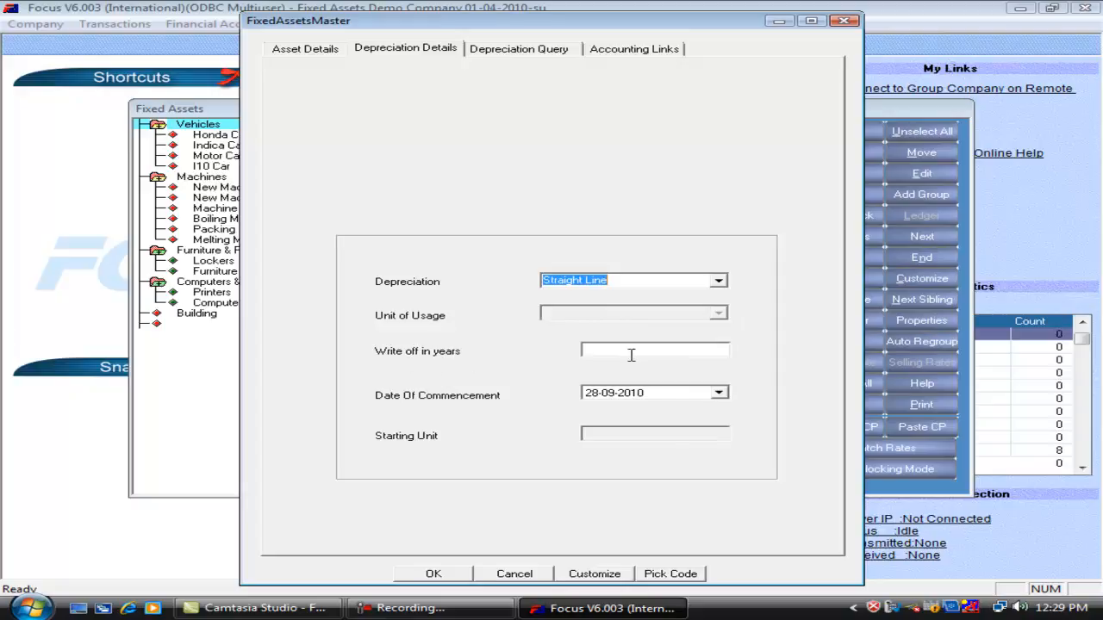
click(676, 350)
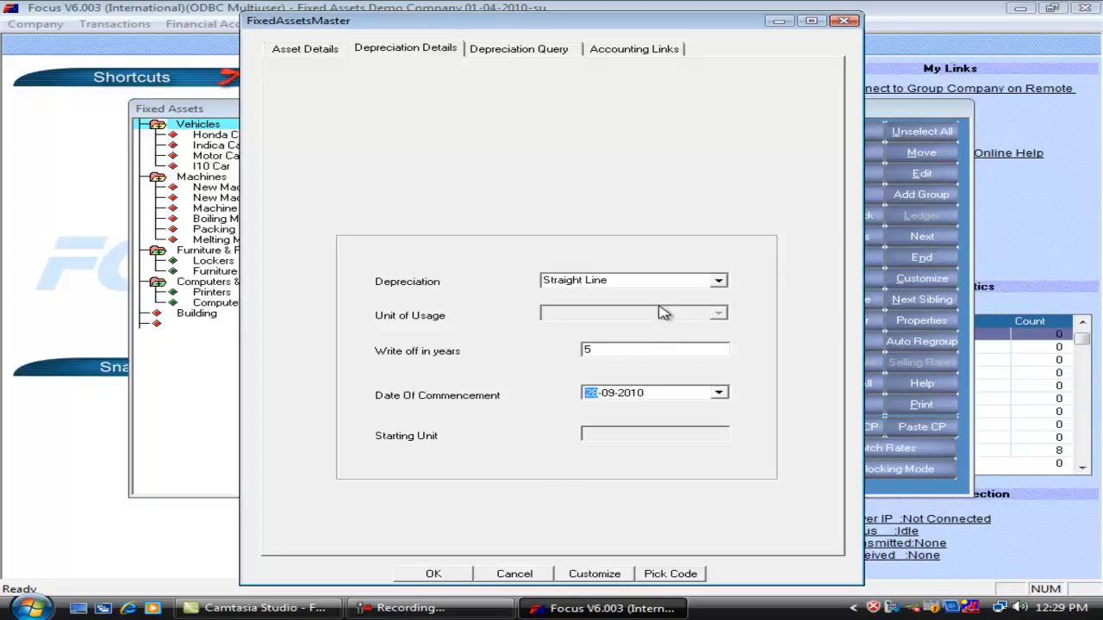
Switch the new asset's depreciation method to WDV Diminishing Value.
click(606, 350)
click(719, 281)
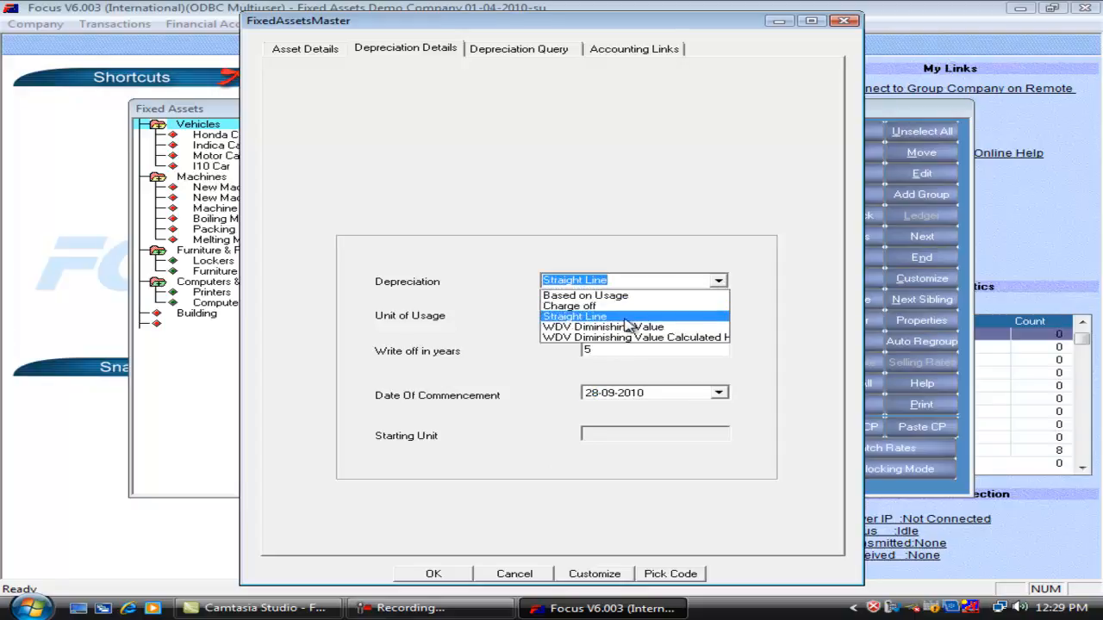
click(624, 327)
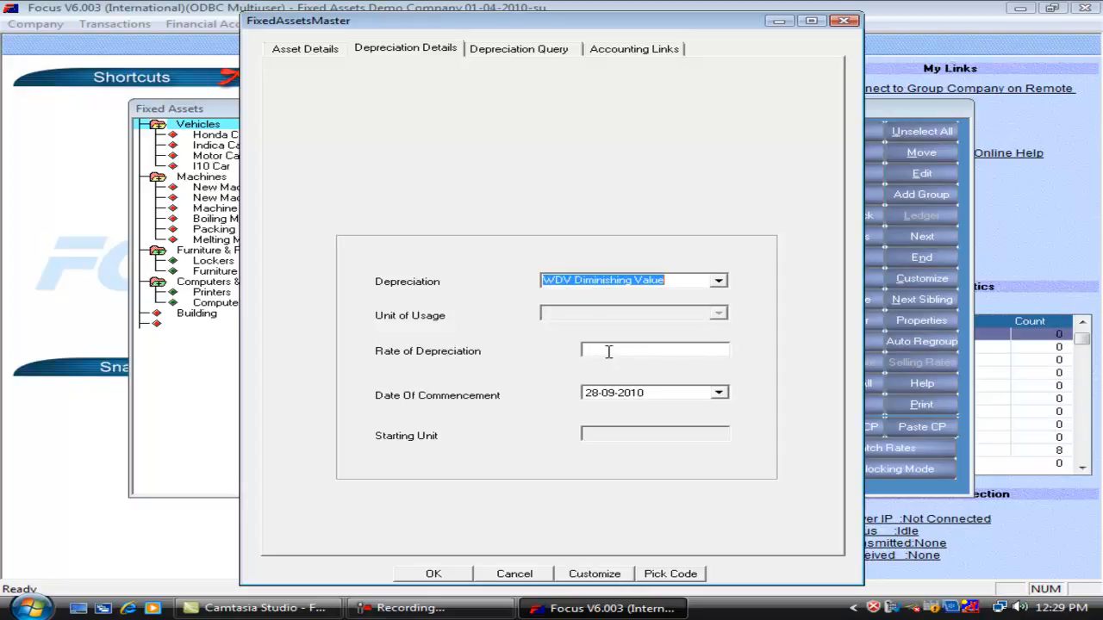
Return the depreciation method to Straight Line with a write-off in 5 years, then cancel the new asset.
click(719, 282)
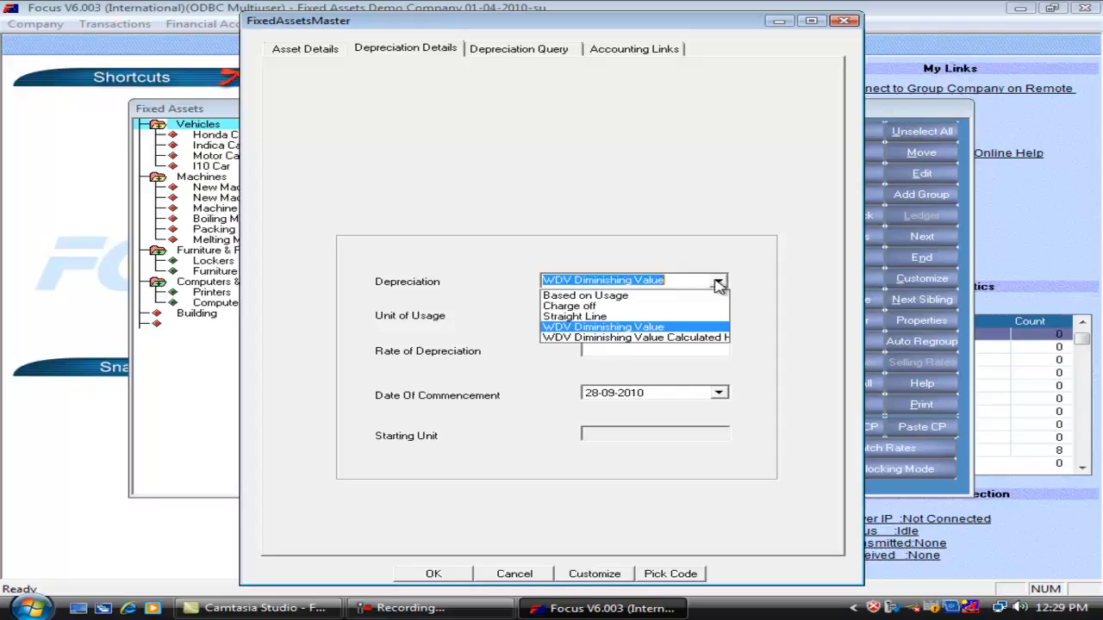
click(618, 317)
click(602, 350)
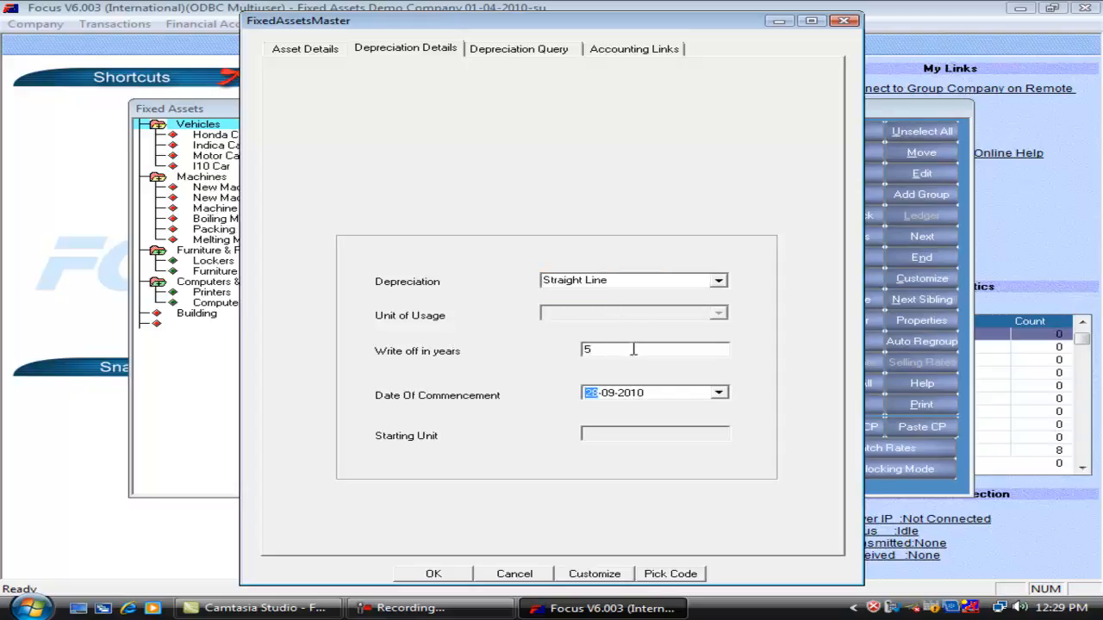
click(512, 574)
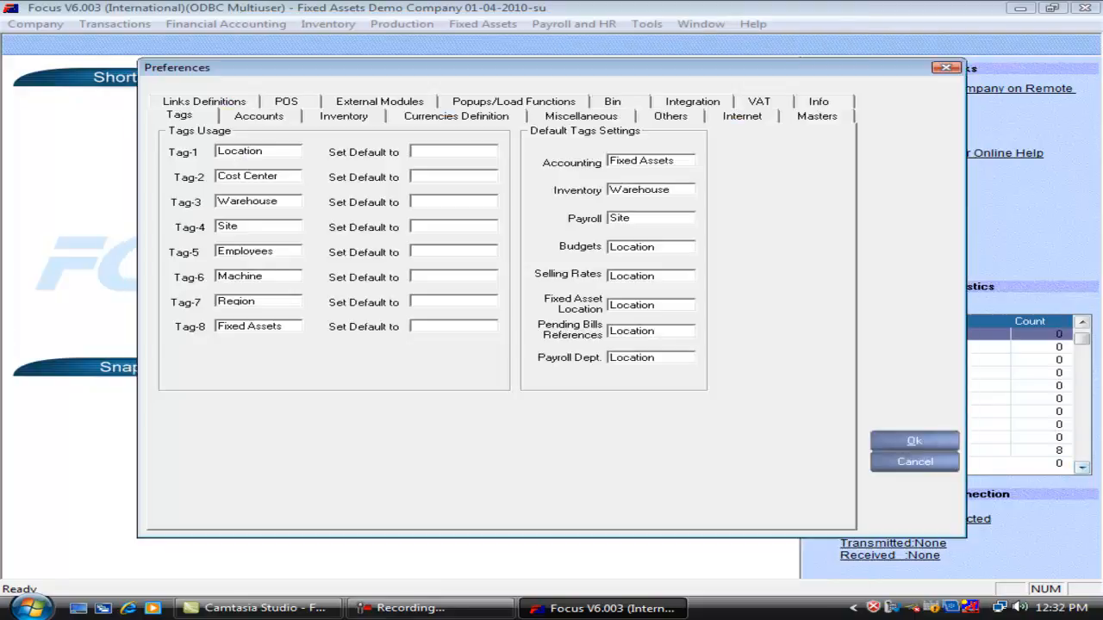
Enable Always Define Depreciation Rate As %age in the masters preferences and save the preferences.
click(806, 116)
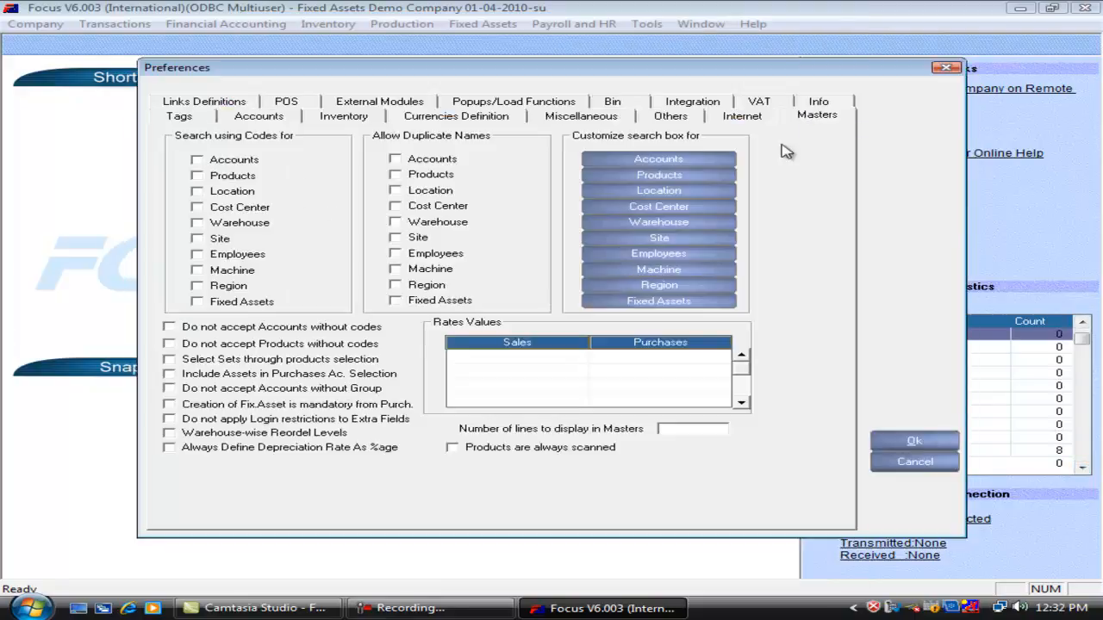
click(175, 452)
click(901, 441)
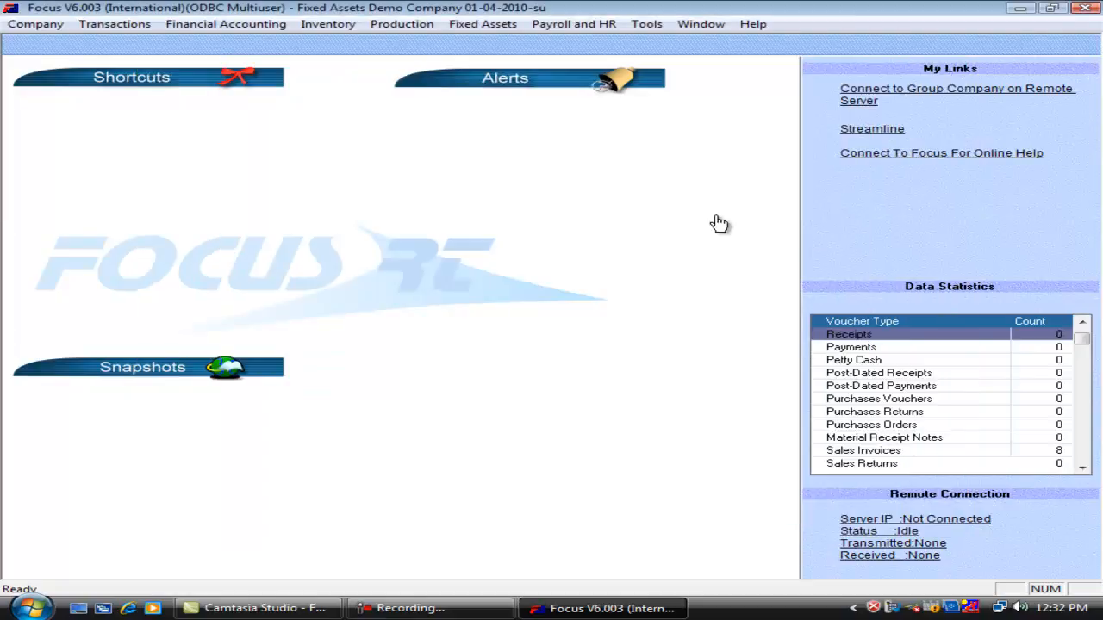
Try Straight Line depreciation on a new fixed asset to check its rate field, then discard the asset and close the Fixed Assets tree.
click(485, 24)
click(486, 42)
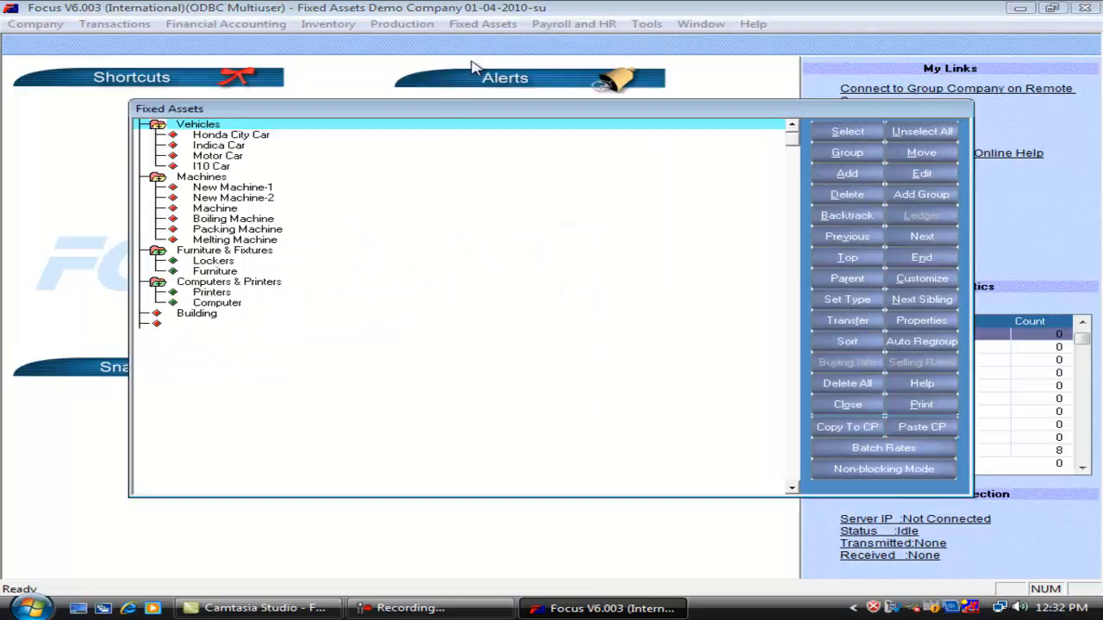
click(861, 177)
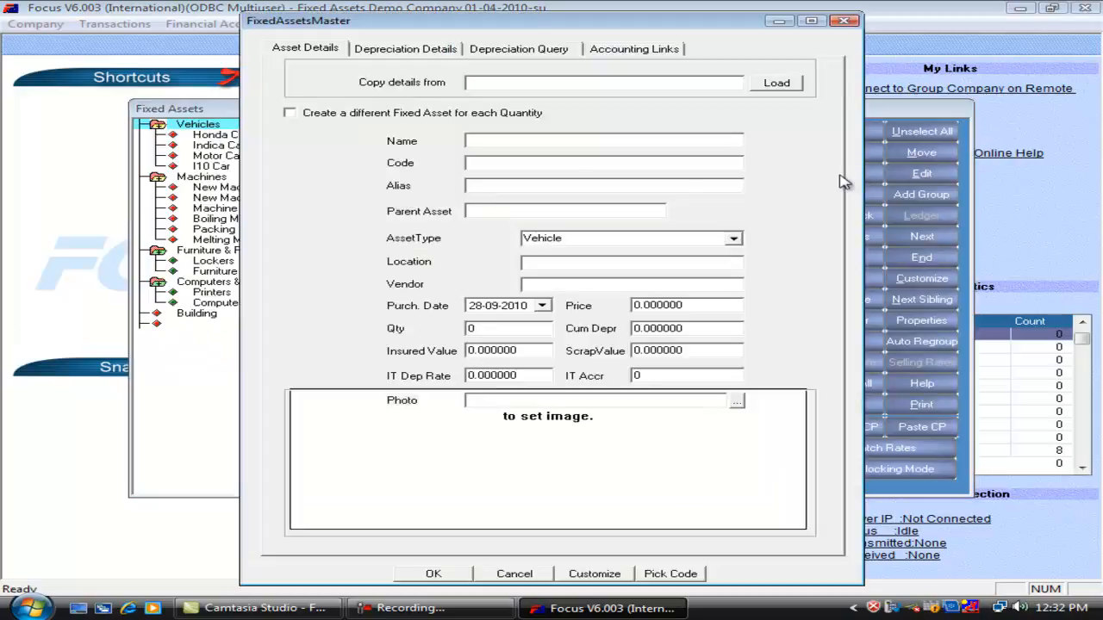
click(419, 52)
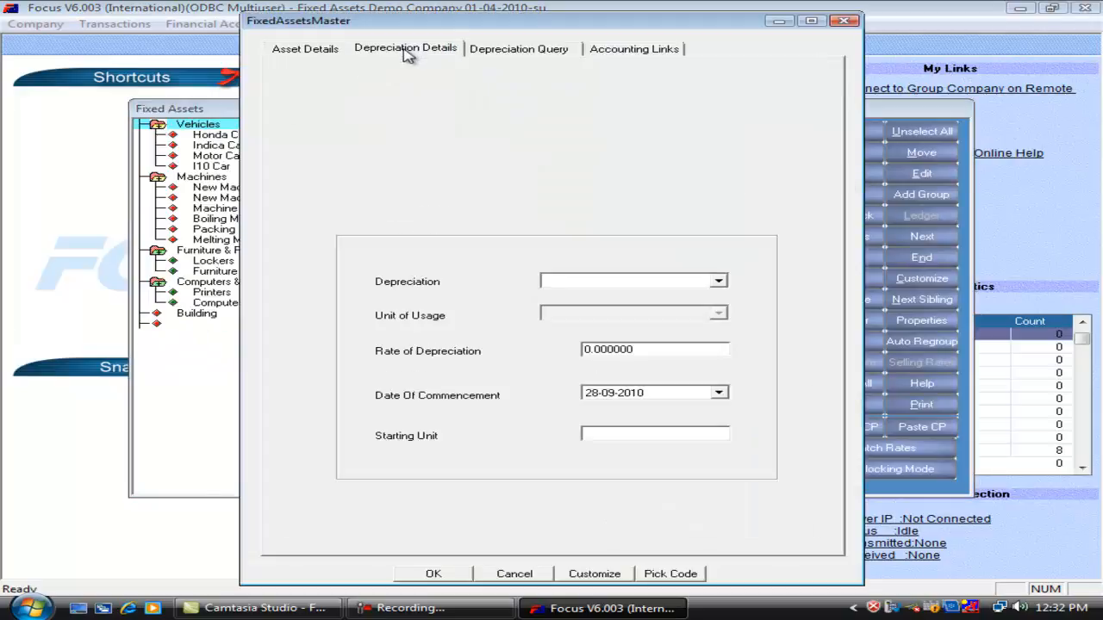
click(717, 281)
click(650, 316)
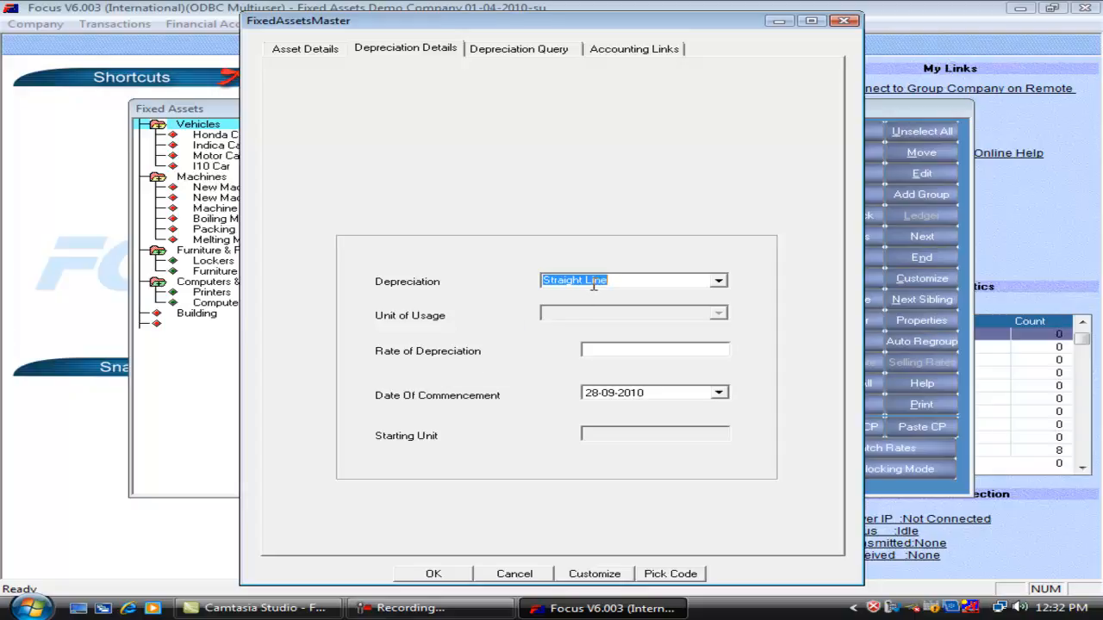
key(Escape)
key(Escape)
Disable Always Define Depreciation Rate As %age in the masters preferences and save the preferences.
click(39, 24)
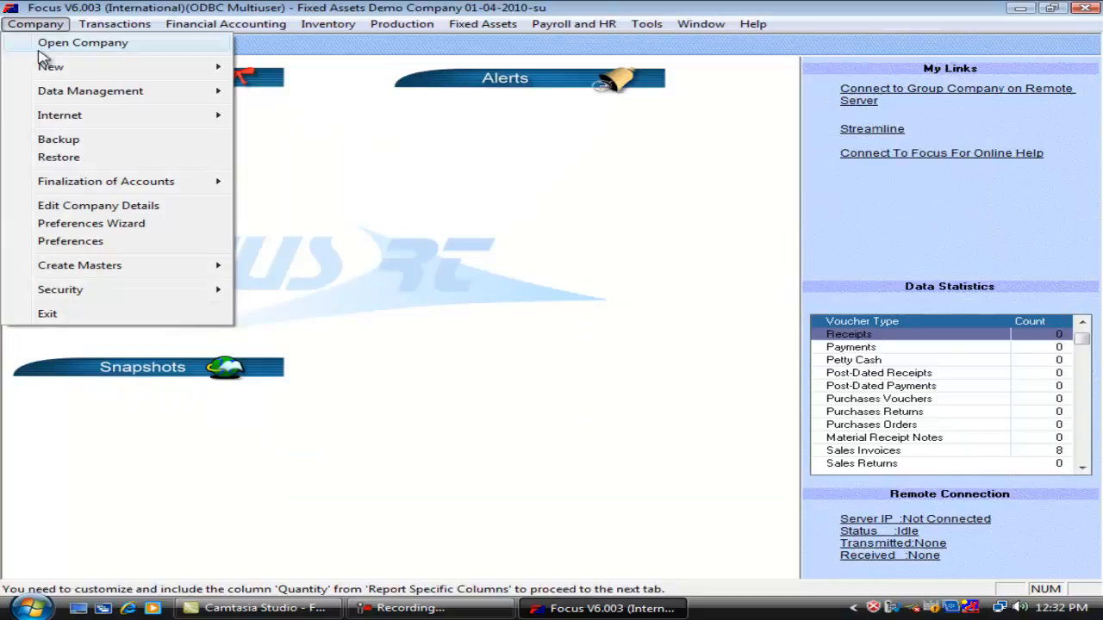
click(38, 248)
click(813, 121)
click(203, 448)
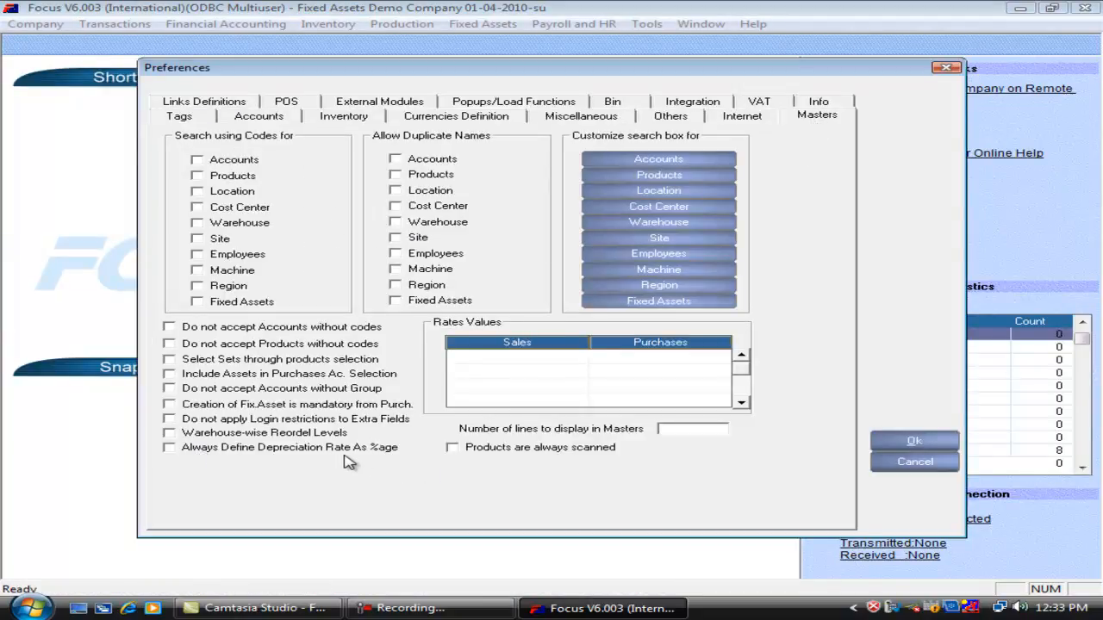
click(894, 441)
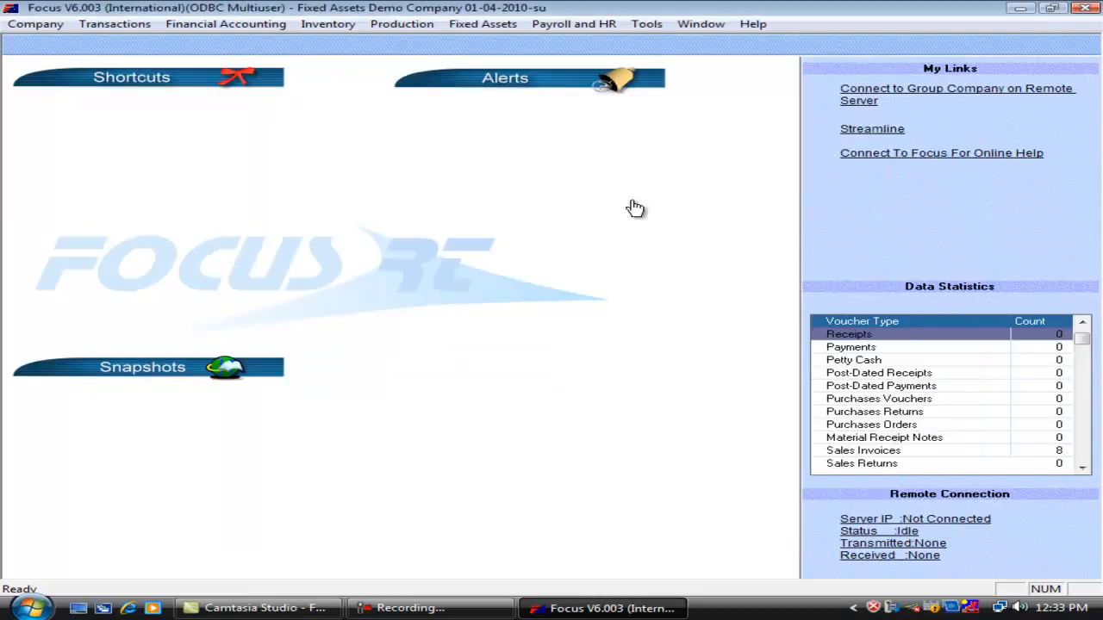